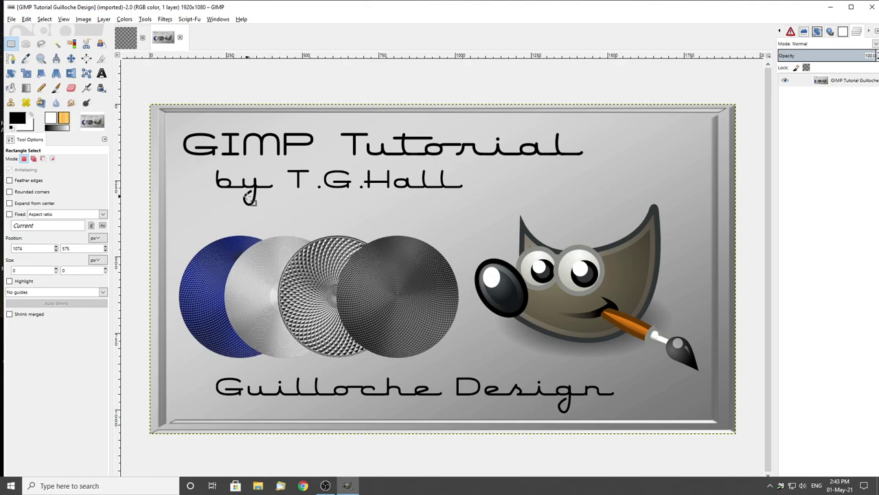
Switch to the Adee Kaye Guilloche Build image, show the base image layer and examine the watch dial's guilloche texture up close
left_click(130, 39)
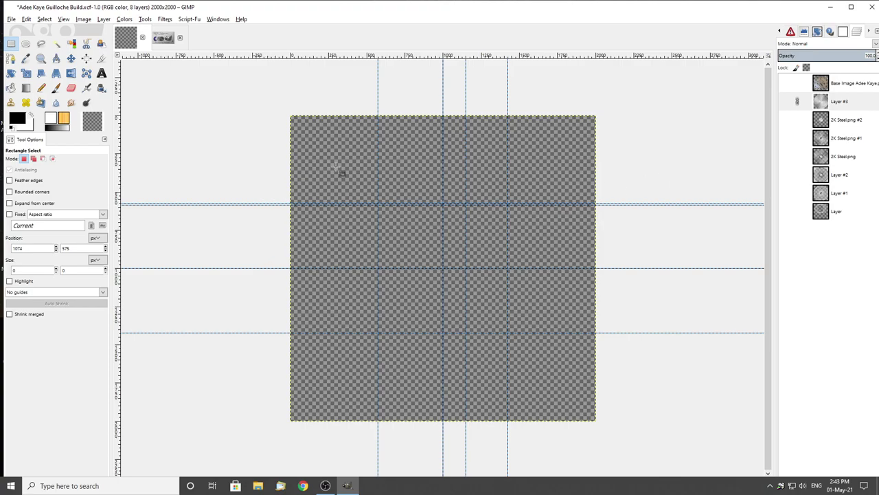
left_click(788, 82)
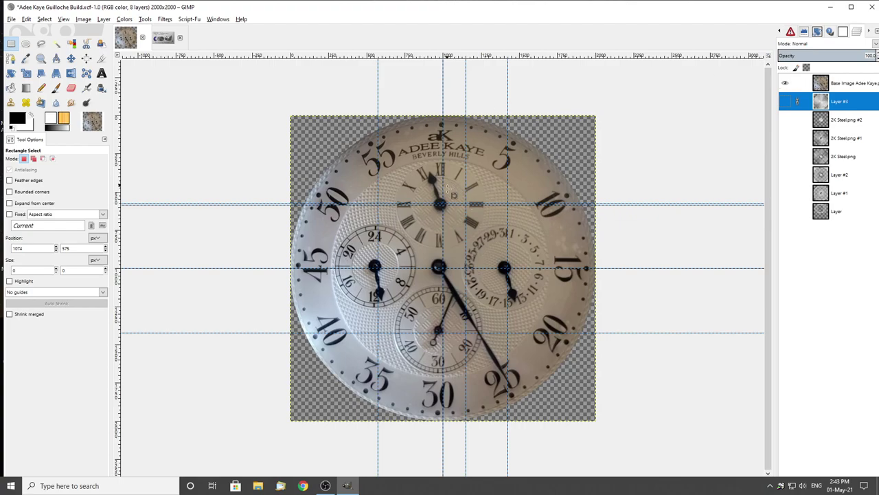
scroll(439, 307, "up", 3)
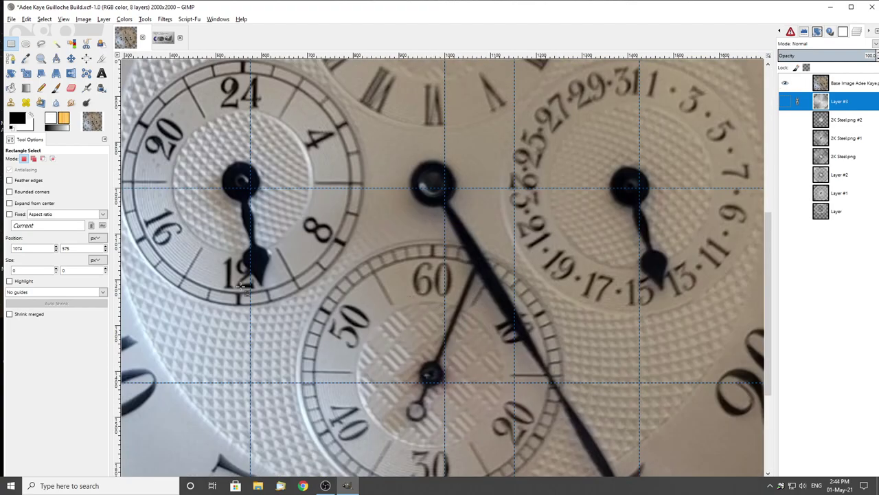
key("minus")
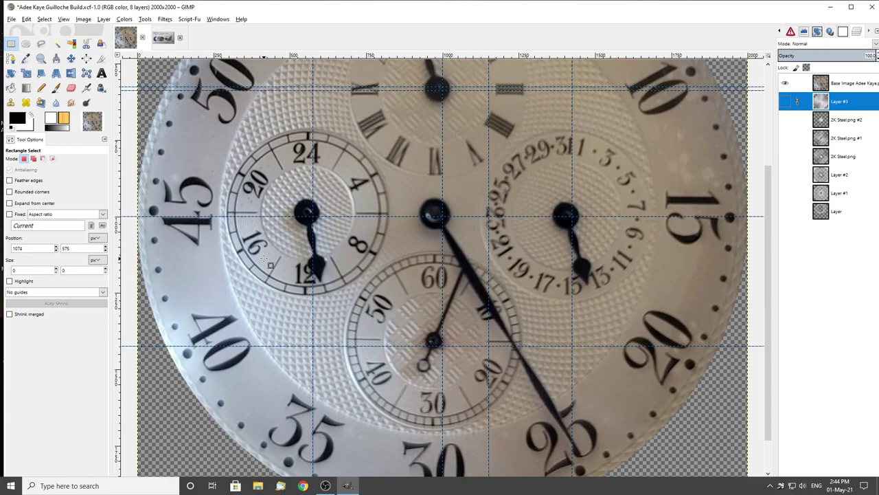
scroll(302, 292, "down", 3)
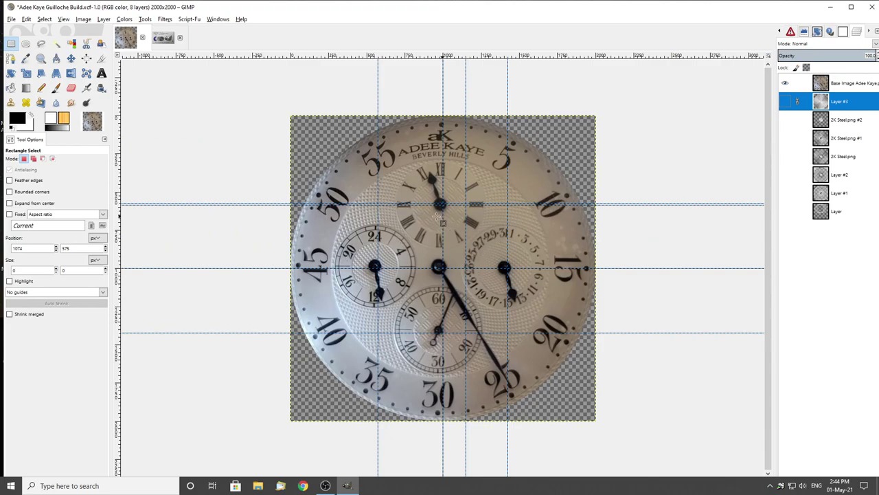
scroll(436, 364, "up", 2)
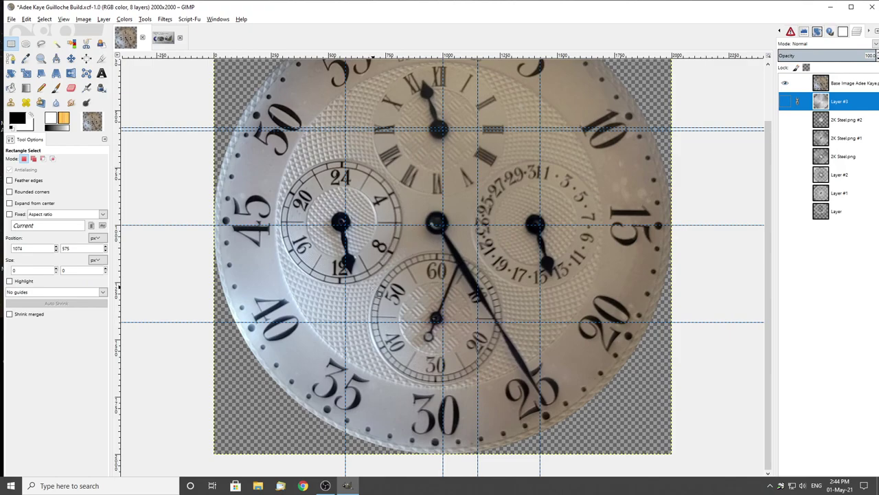
scroll(415, 239, "up", 2)
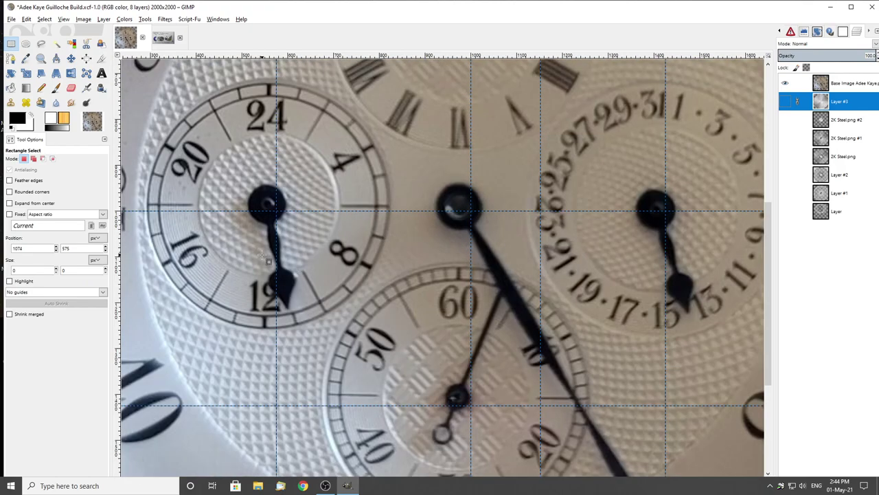
scroll(288, 261, "down", 1)
scroll(364, 250, "down", 1)
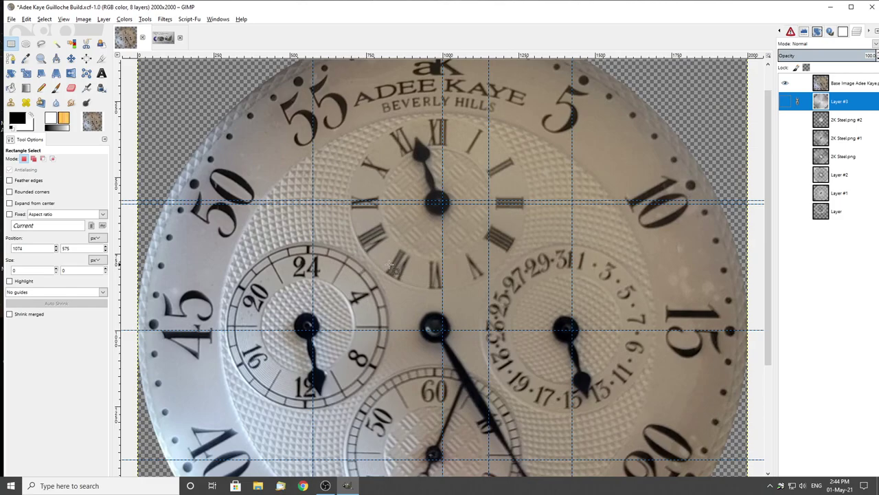
scroll(419, 264, "up", 1)
scroll(453, 202, "up", 3)
scroll(786, 87, "down", 3)
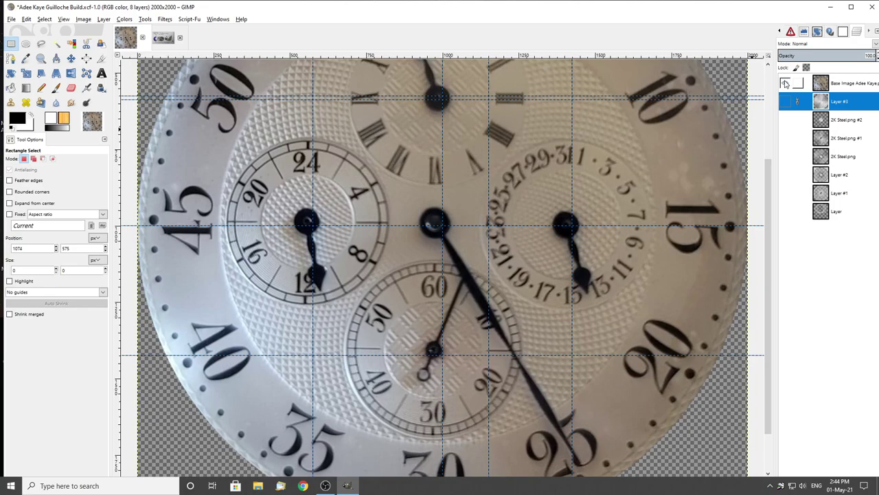
Hide the base image, show Layer #3 and compare its guilloche pattern with the watch dial photo
left_click(785, 84)
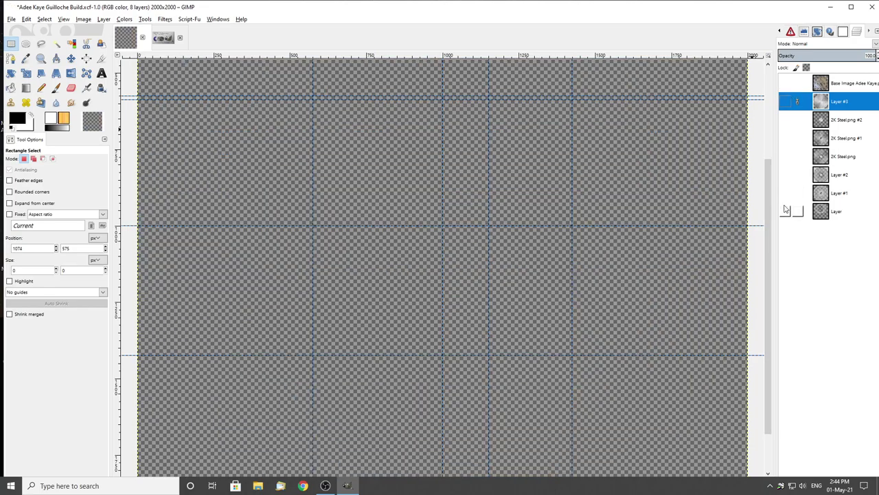
left_click(785, 102)
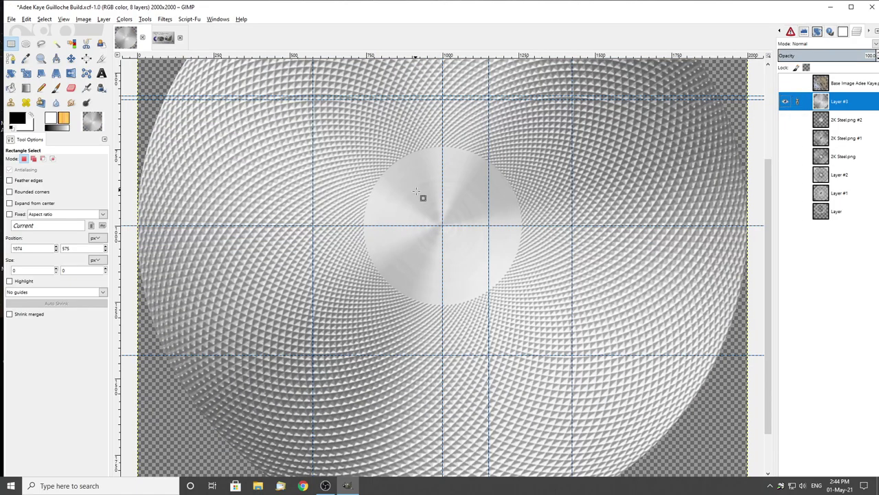
scroll(435, 209, "up", 3)
left_click(785, 84)
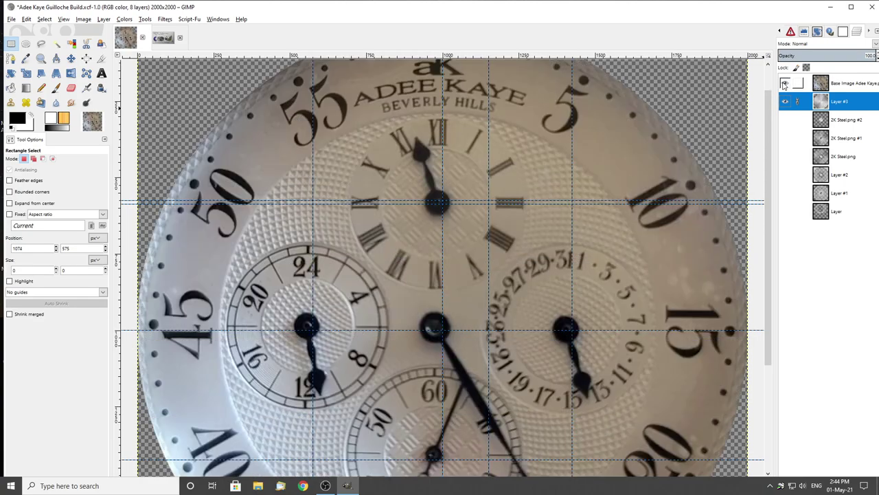
left_click(785, 84)
scroll(434, 355, "down", 2)
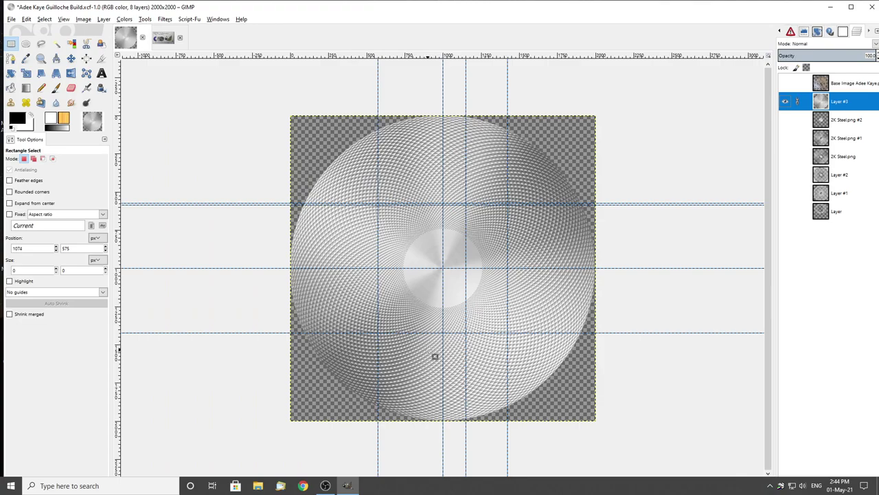
scroll(459, 330, "up", 2)
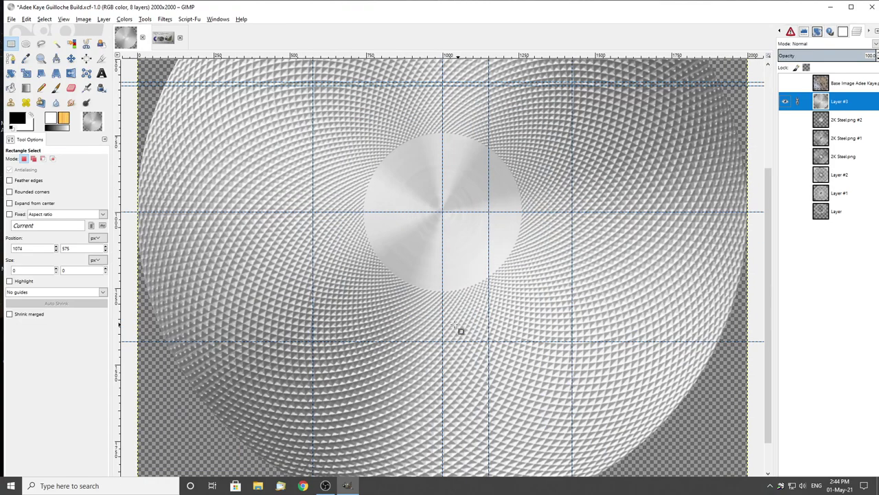
Hide Layer #3 and inspect Layer #1 and the bottom layer's looping line pattern, one at a time
left_click(785, 102)
left_click(785, 194)
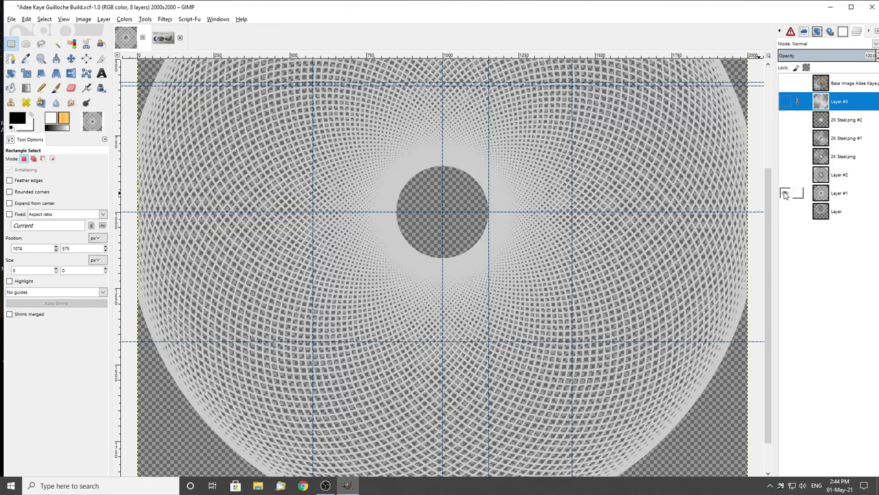
left_click(785, 194)
left_click(785, 212)
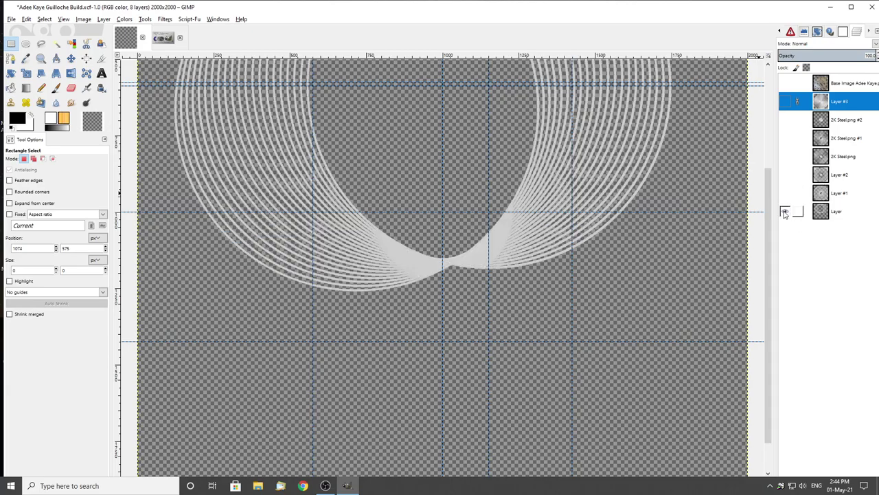
key("minus")
key("minus")
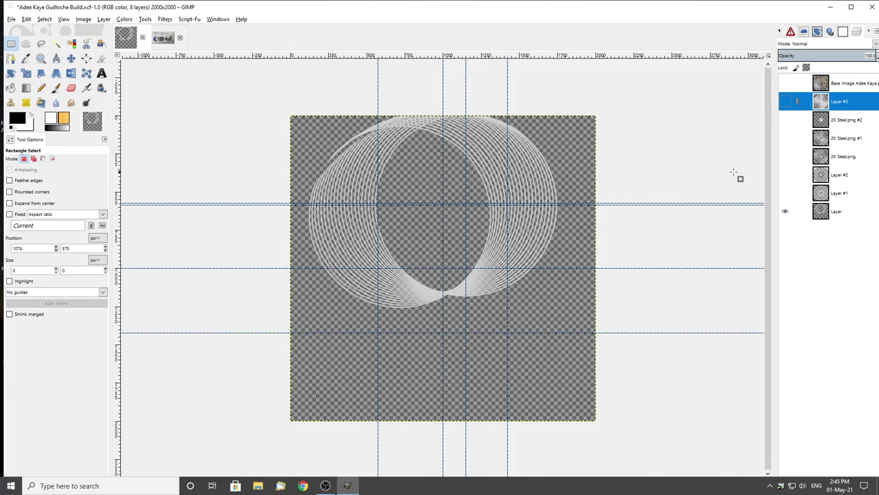
Show the base image and move the bottom line-pattern layer to the top of the layer stack
left_click(785, 83)
key("plus")
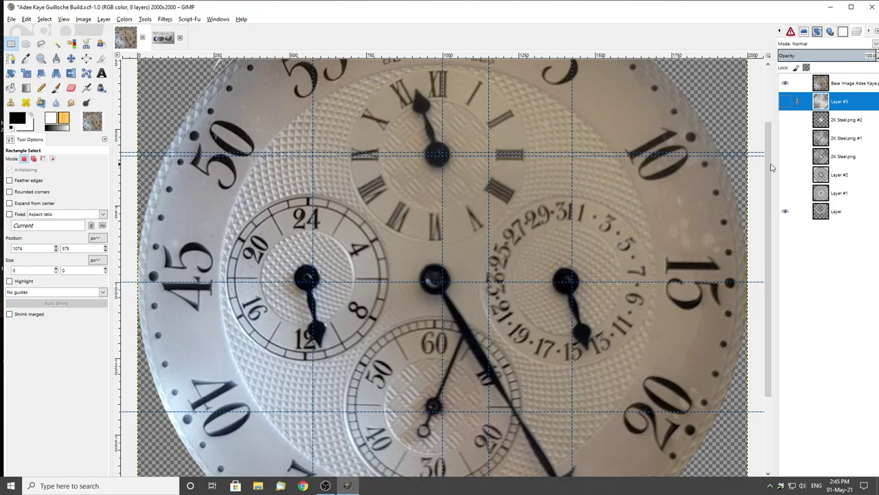
left_click(785, 82)
left_click(785, 210)
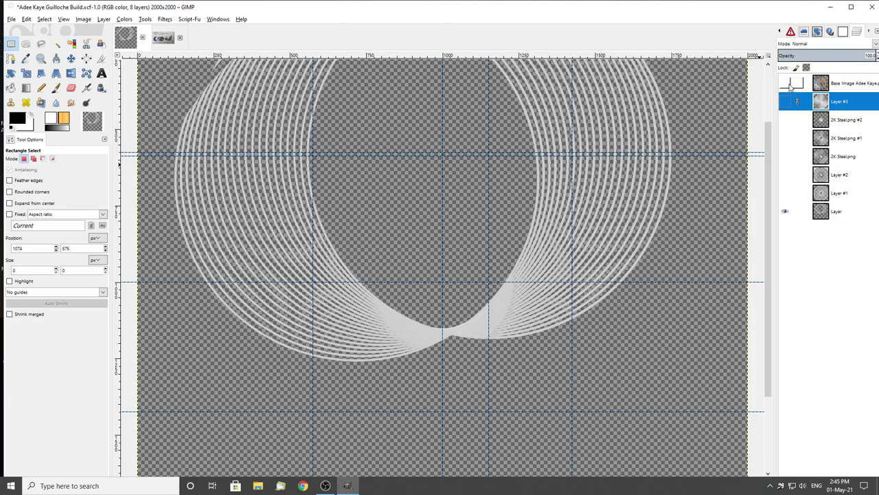
left_click(787, 83)
left_click_drag(837, 215, 838, 83)
Compare the overlaid line pattern with the dial's texture by toggling the pattern layer's visibility, leaving it hidden
scroll(322, 190, "up", 1)
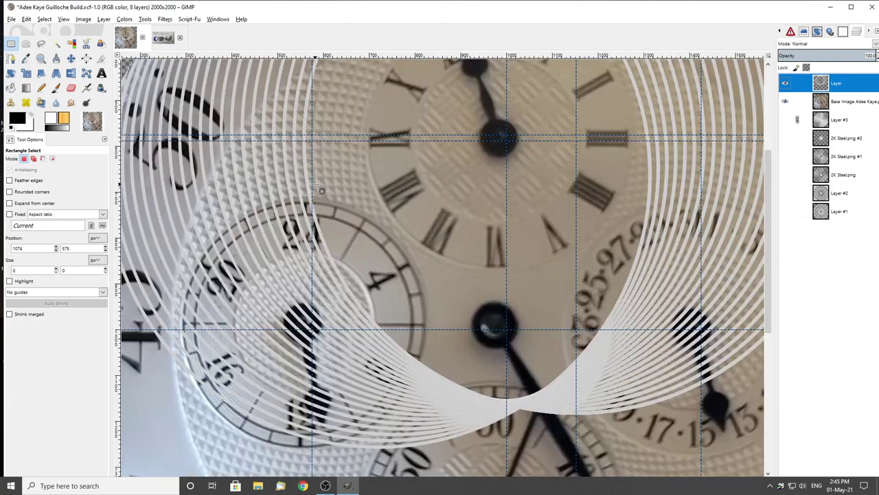
scroll(322, 191, "up", 2)
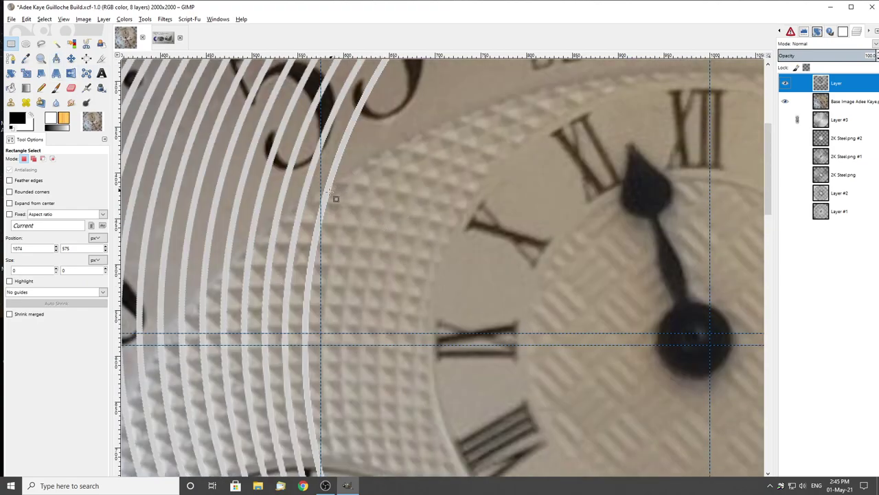
scroll(309, 300, "down", 5)
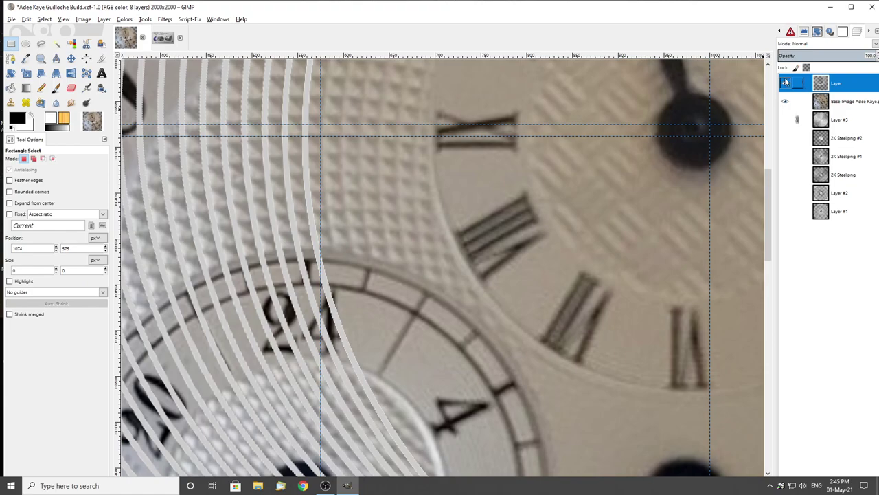
left_click(786, 83)
scroll(323, 227, "up", 5)
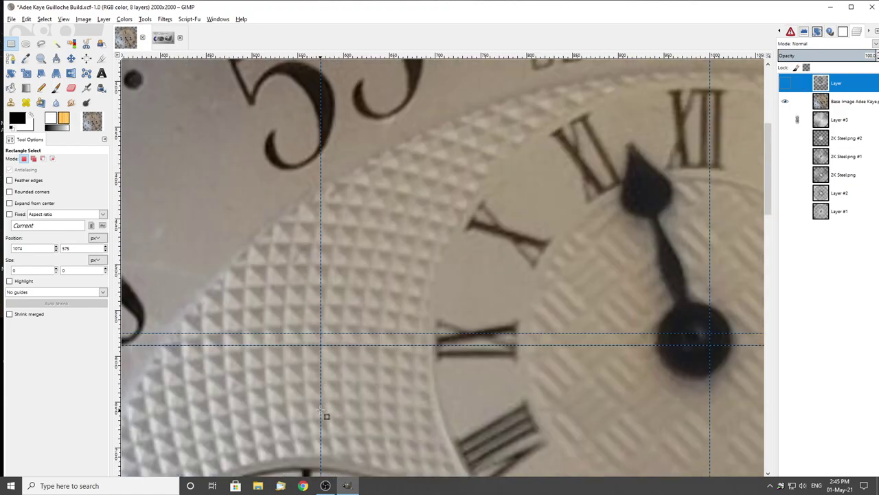
scroll(483, 206, "down", 3)
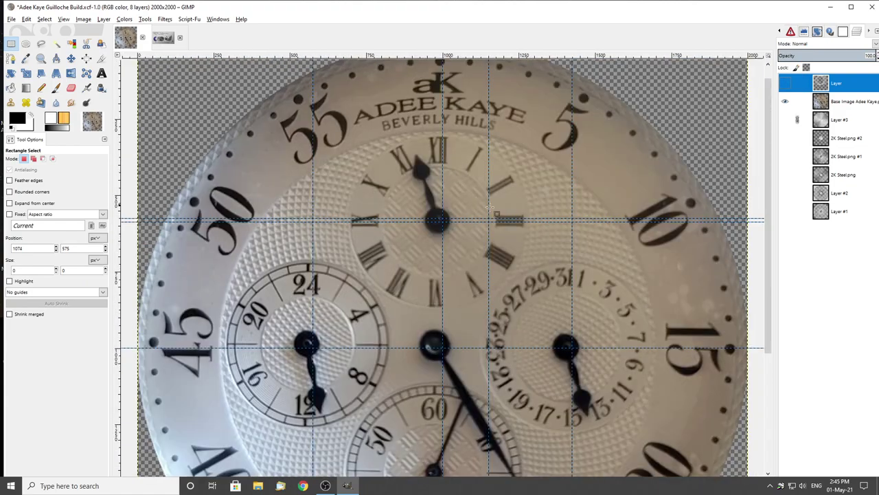
left_click(785, 83)
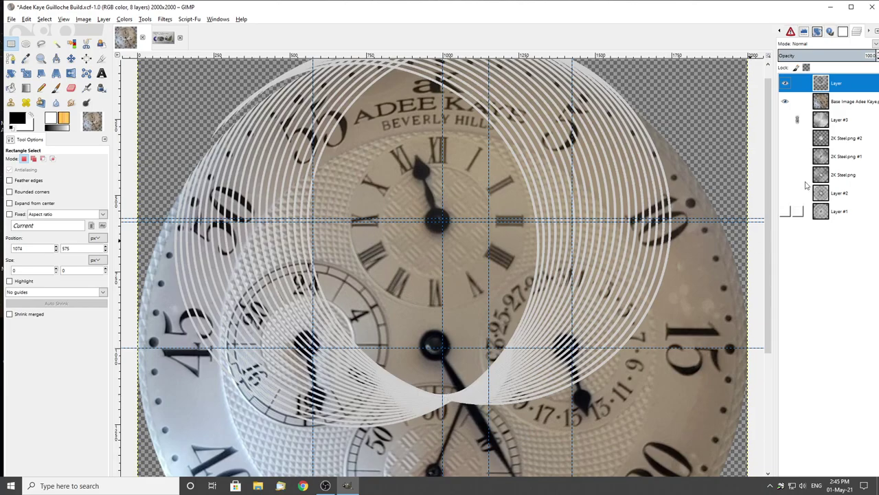
scroll(525, 212, "down", 3)
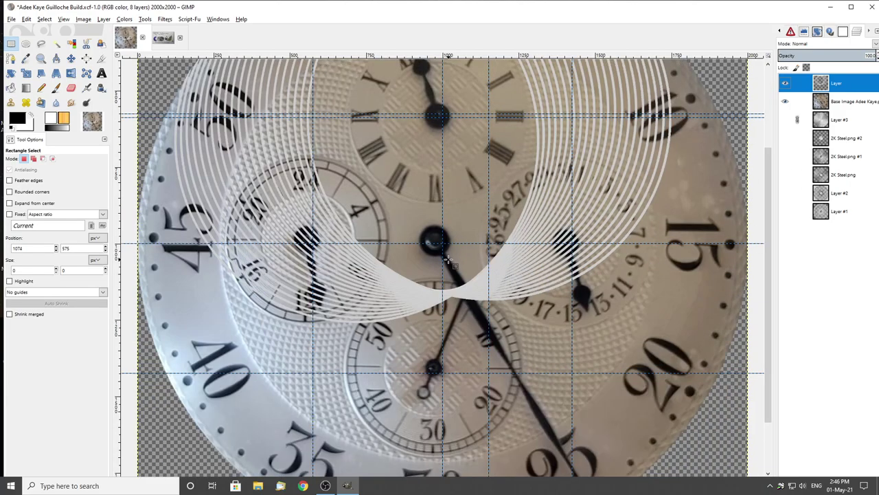
left_click(785, 83)
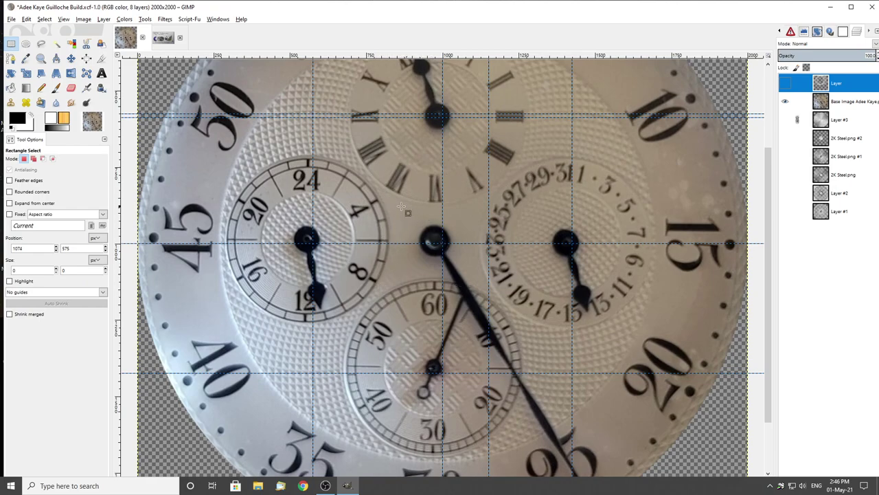
Hide the base image and inspect Layer #3 and Layer #2 in turn, leaving both hidden
left_click(784, 119)
left_click(785, 101)
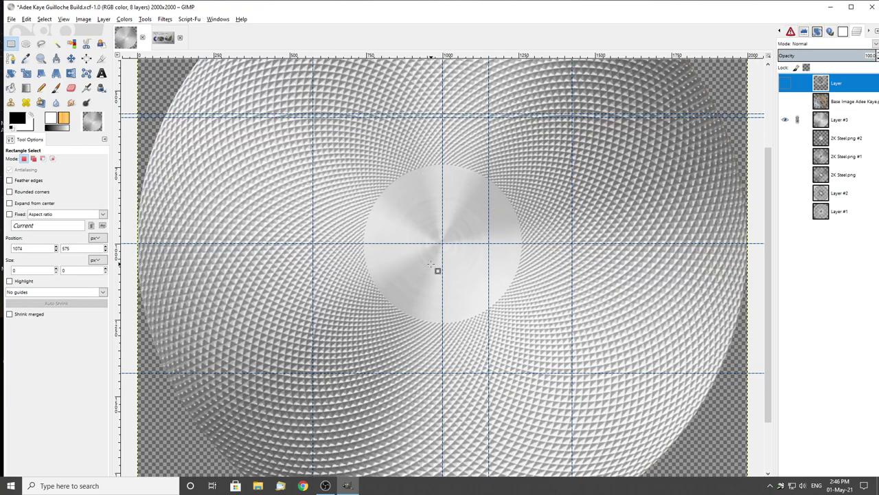
left_click(785, 119)
left_click(785, 194)
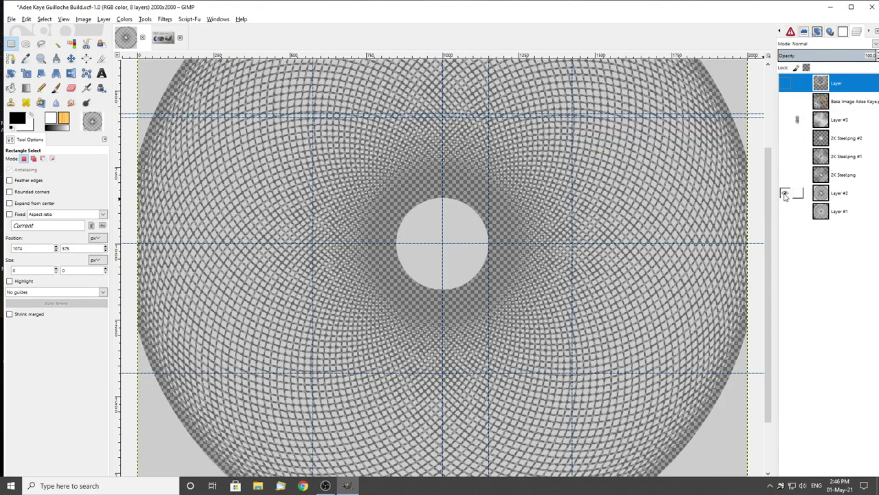
scroll(543, 226, "down", 1)
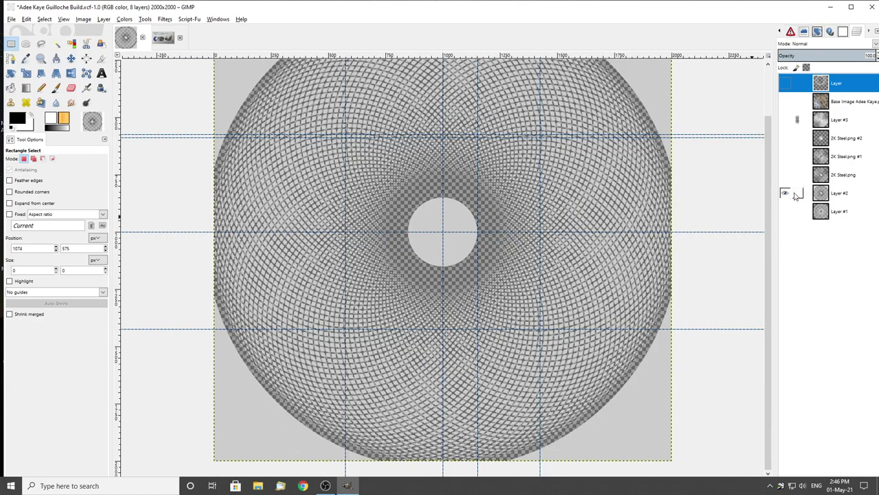
left_click(785, 194)
left_click(785, 196)
left_click(785, 195)
left_click(787, 195)
left_click(787, 195)
View the top line-pattern layer and Layer #1 separately, leaving both hidden
left_click(785, 83)
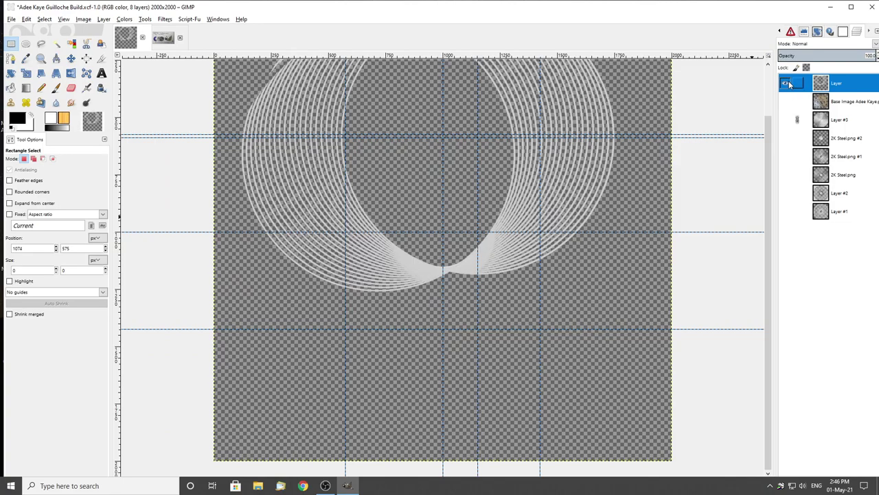
left_click(785, 83)
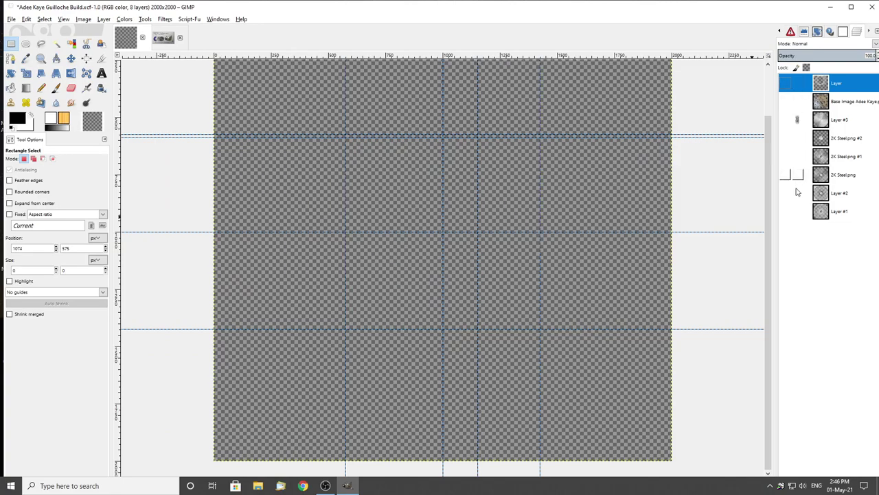
left_click(785, 83)
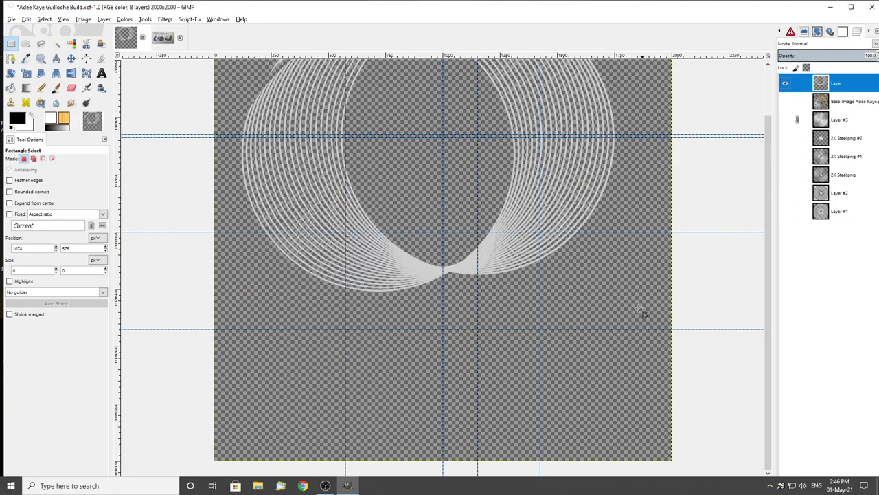
left_click(785, 83)
left_click(786, 212)
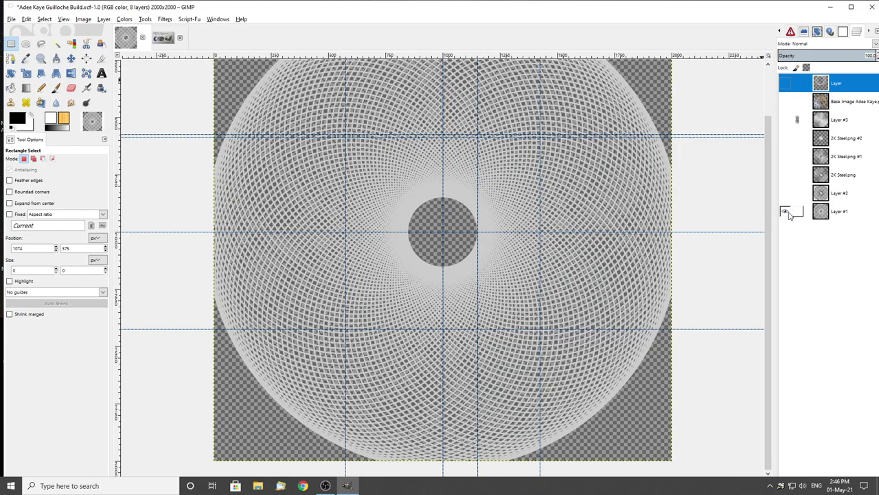
left_click(785, 211)
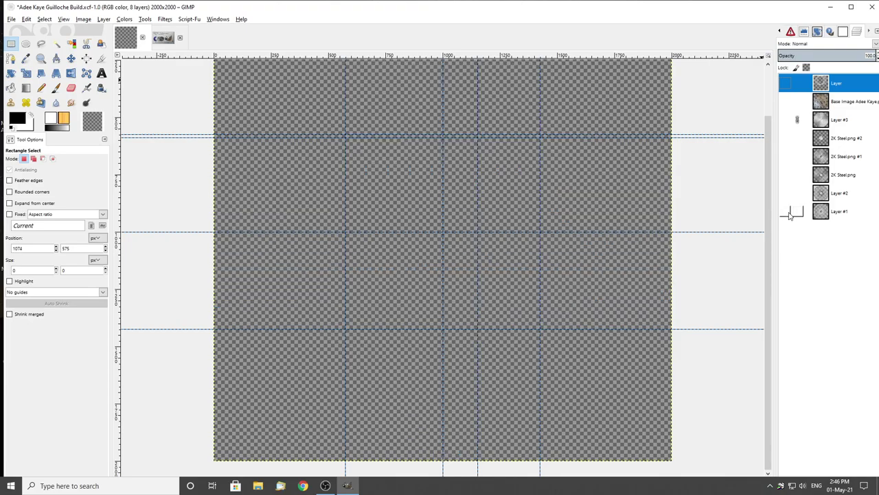
Inspect Layer #2 and 2K Steel.png individually at close range, leaving both hidden
left_click(785, 193)
scroll(318, 212, "up", 2)
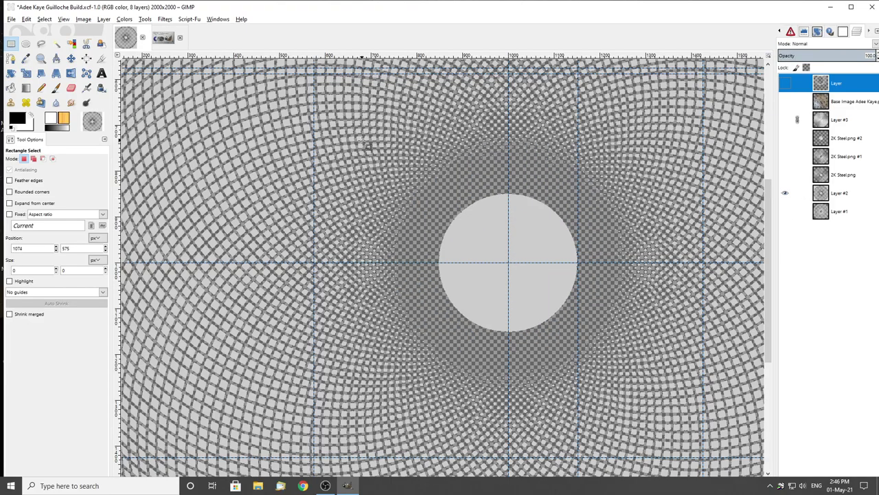
scroll(268, 142, "up", 3)
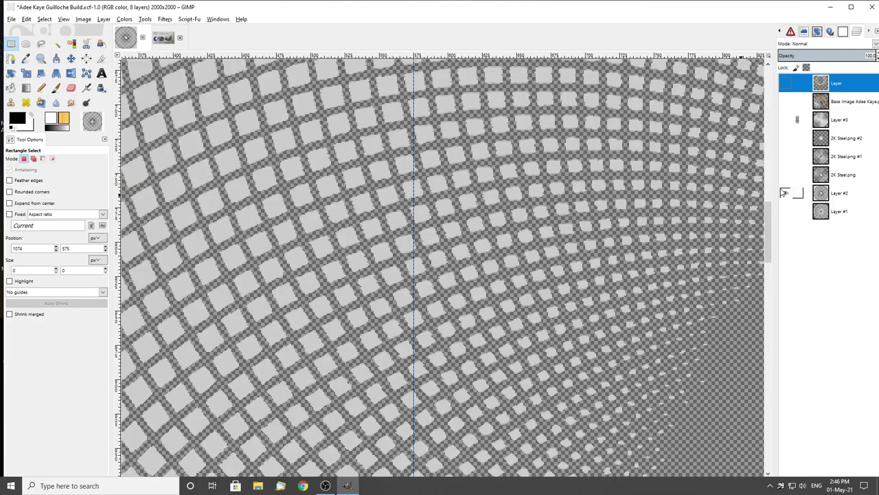
left_click(785, 193)
left_click(785, 175)
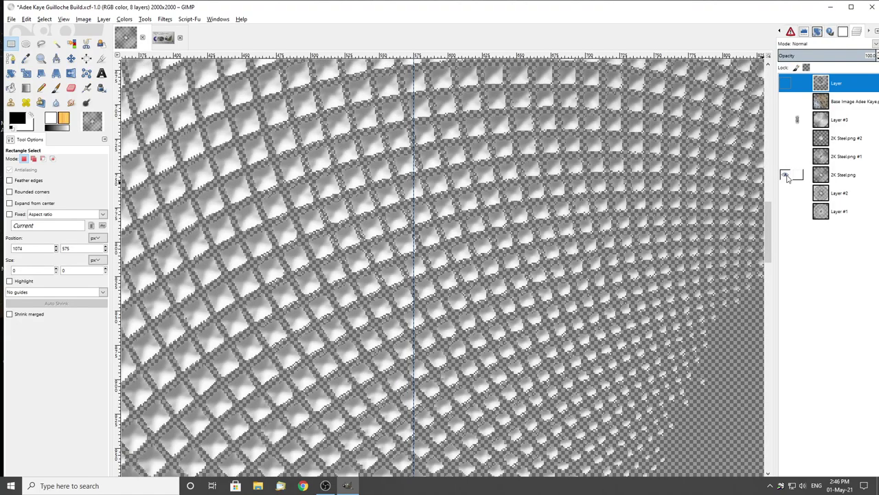
left_click(785, 175)
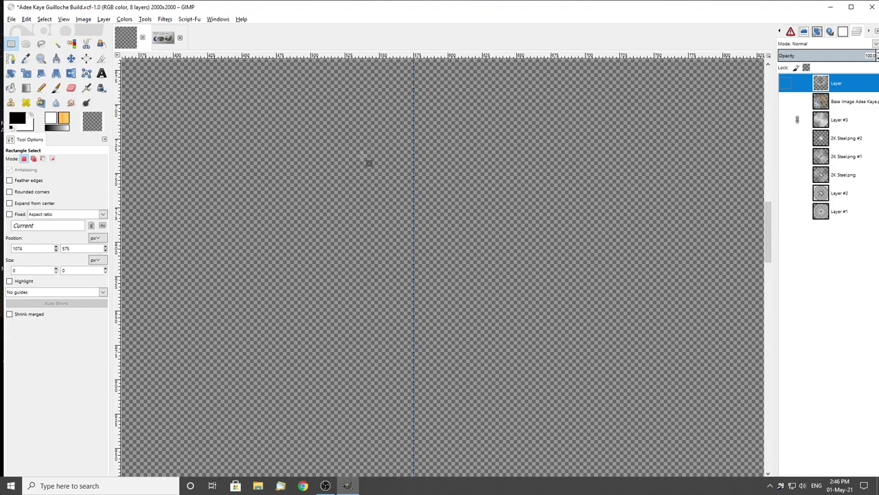
Show the 2K Steel.png #1 and 2K Steel.png layers together and examine the combined relief texture and central hub
left_click(787, 158)
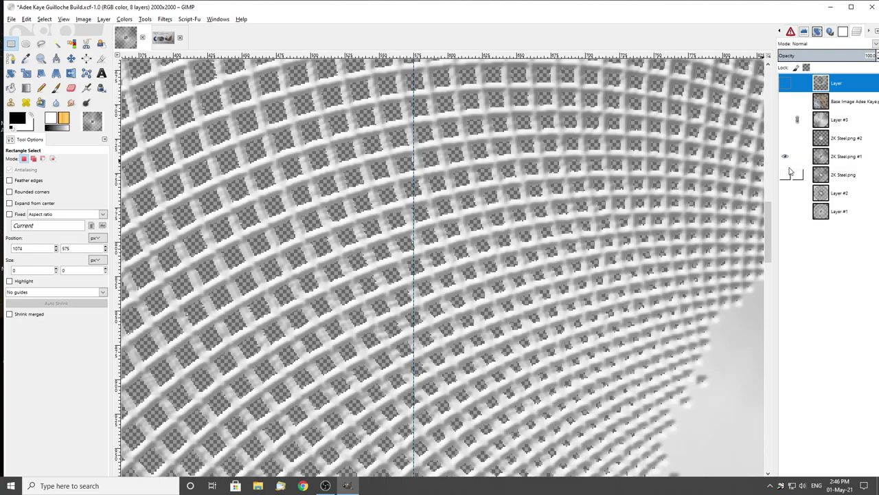
left_click(790, 177)
scroll(401, 225, "down", 2, "ctrl")
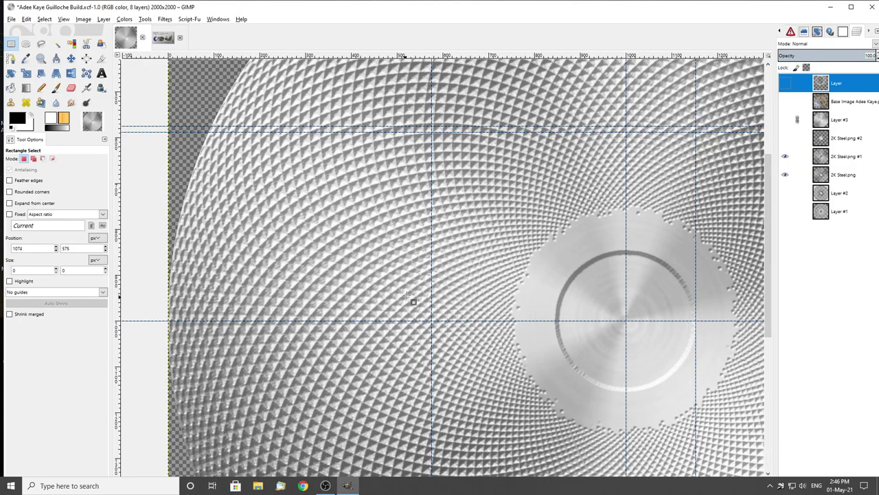
scroll(566, 316, "down", 3)
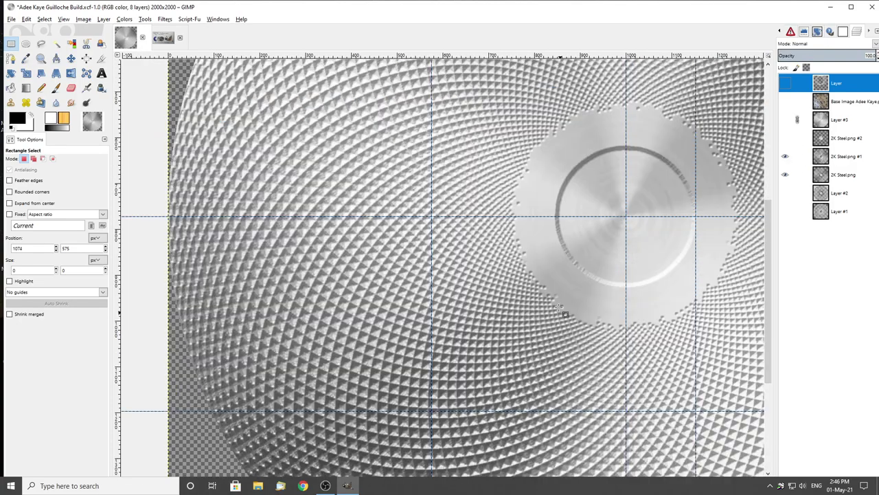
scroll(495, 240, "down", 2, "ctrl")
scroll(456, 218, "up", 2, "ctrl")
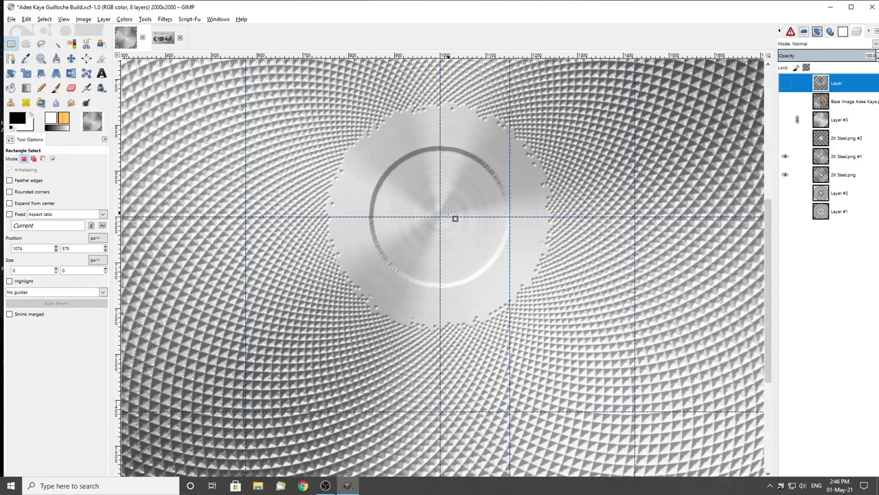
scroll(457, 192, "up", 1, "ctrl")
scroll(448, 197, "down", 1, "ctrl")
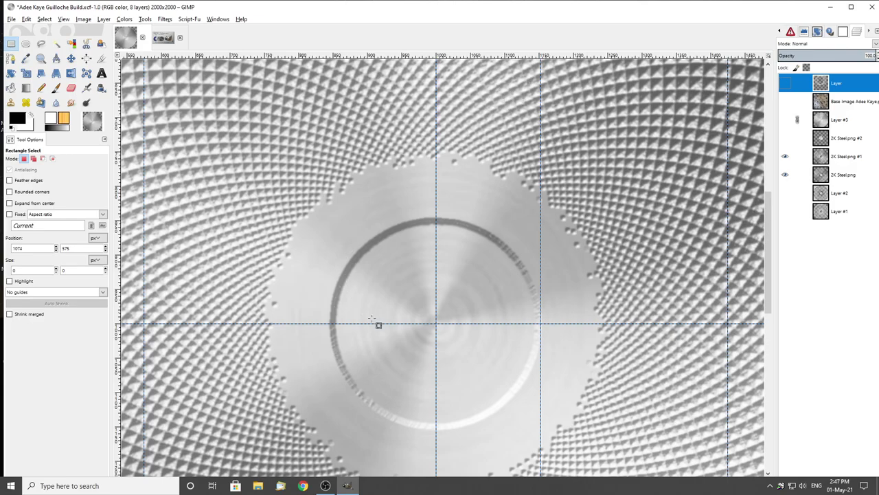
scroll(434, 325, "down", 3)
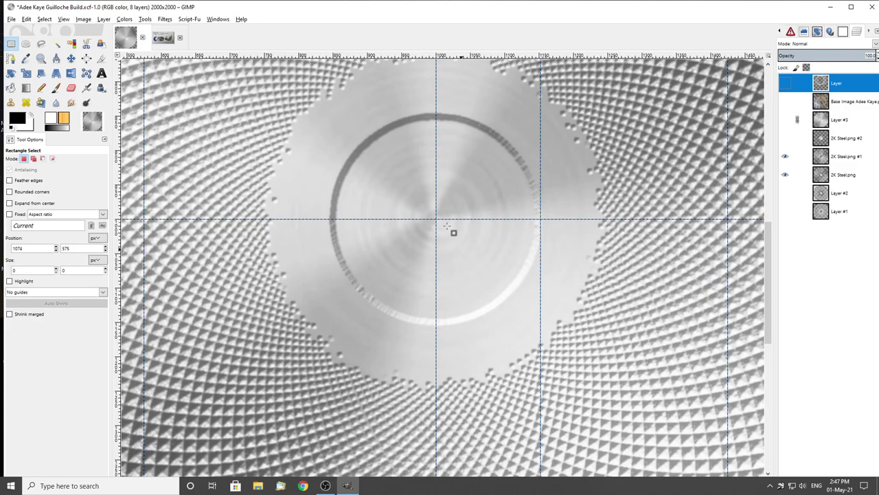
scroll(483, 310, "down", 3)
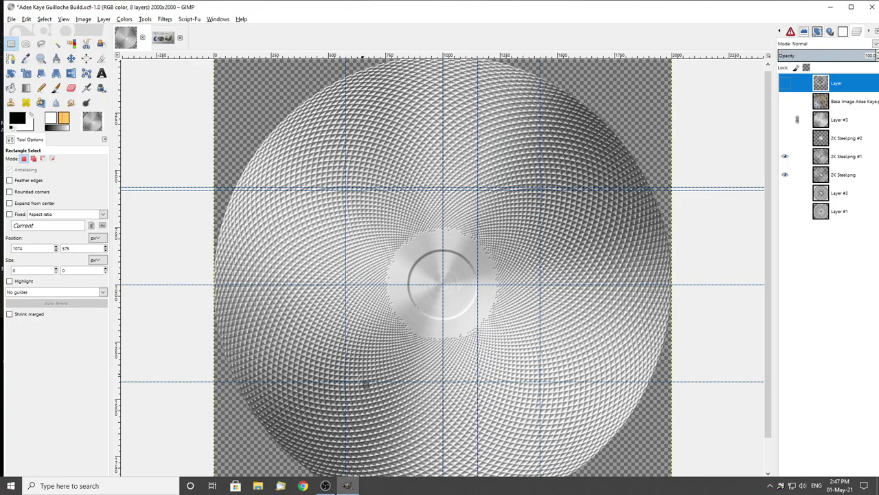
View the finished guilloche discs in the tutorial title image and return to the guilloche build image
left_click(170, 41)
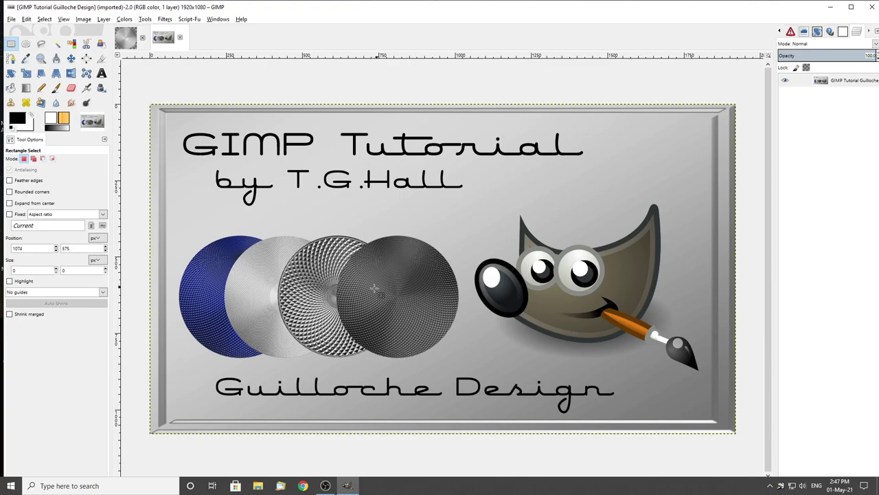
left_click(222, 300)
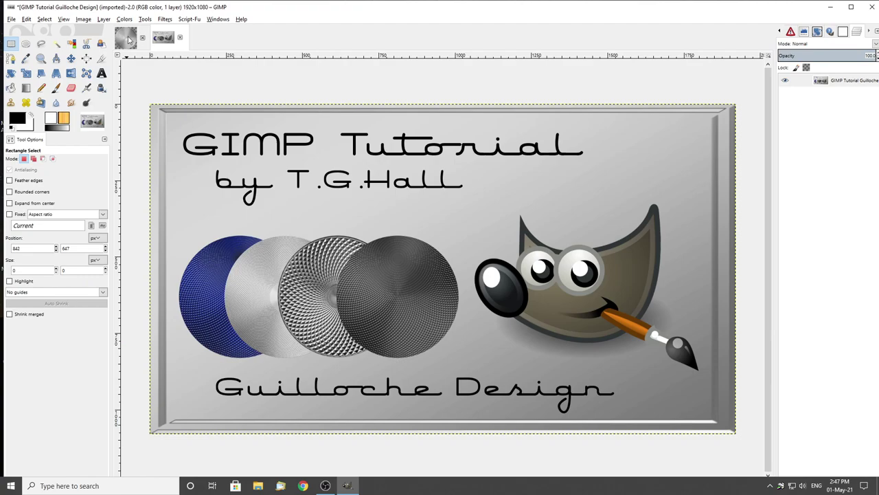
left_click(127, 38)
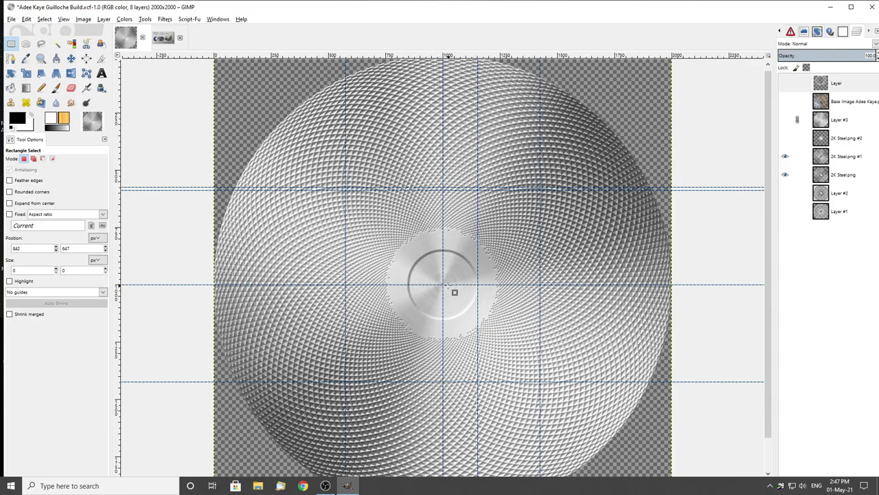
Hide both visible 2K Steel layers, check Layer #2 briefly, and show Layer #1 alone
left_click(785, 156)
left_click(785, 175)
left_click(785, 193)
left_click(785, 193)
left_click(785, 211)
Examine Layer #1's lattice around its open center and across the whole disc, leaving the layer hidden
scroll(455, 311, "up", 2)
scroll(455, 311, "up", 2)
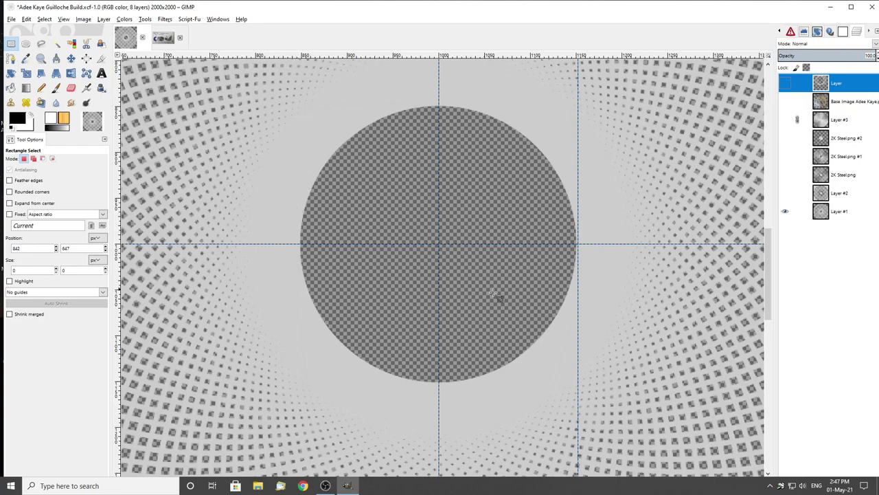
scroll(427, 257, "down", 2)
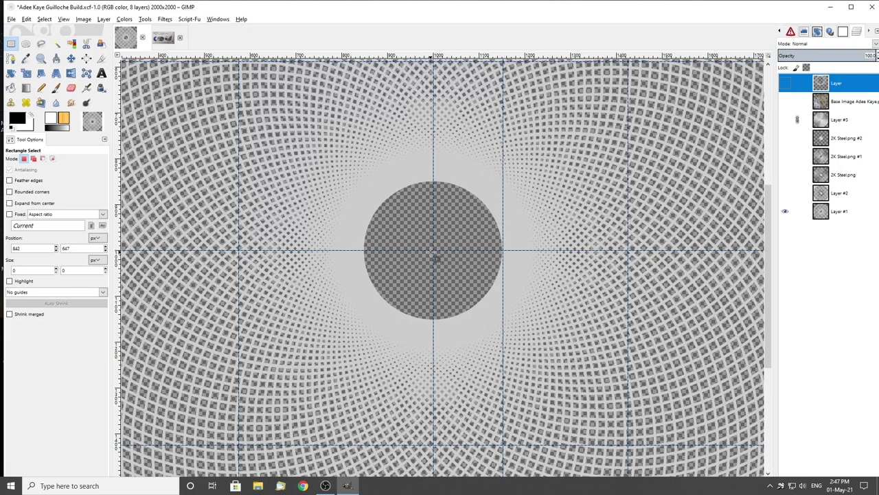
scroll(433, 256, "down", 2)
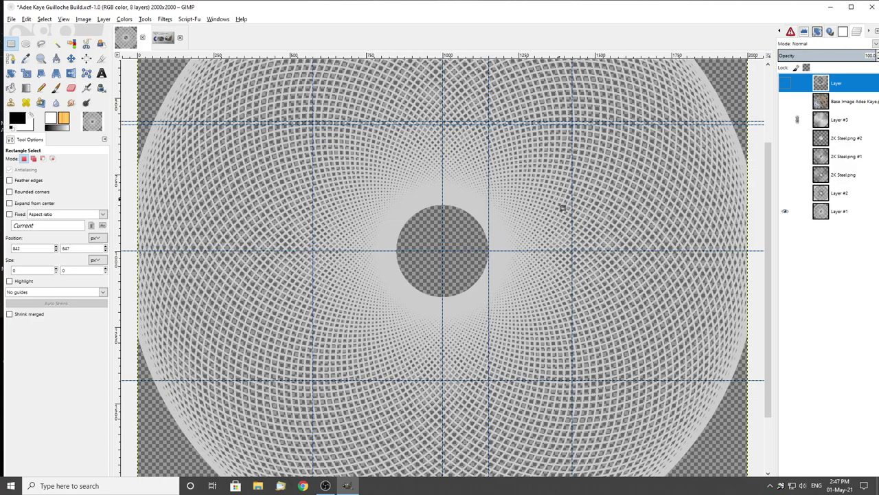
scroll(301, 240, "up", 2)
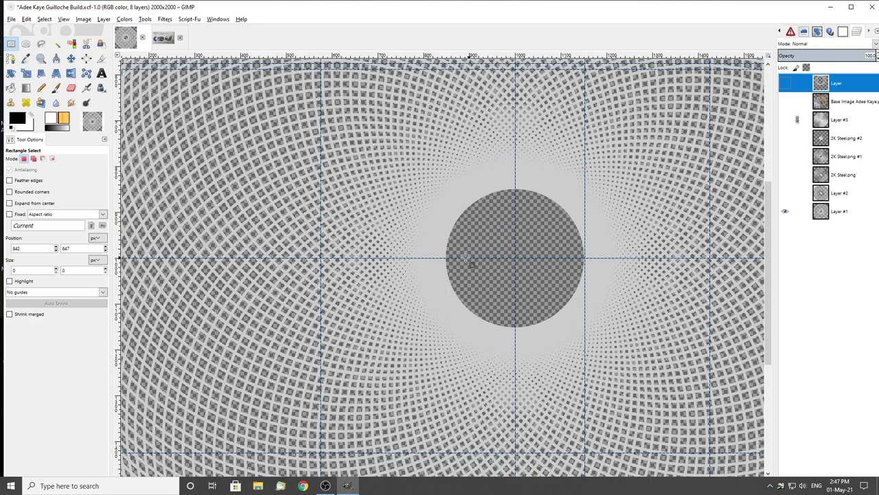
scroll(368, 216, "down", 2)
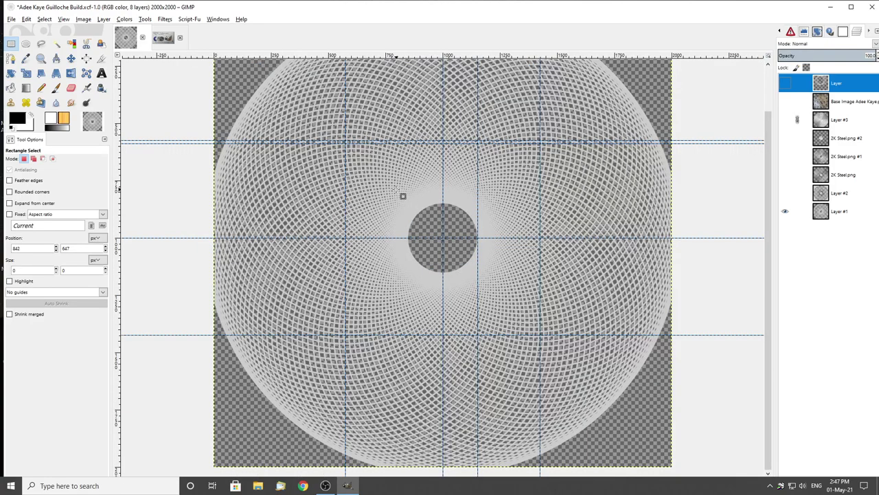
scroll(454, 200, "up", 2)
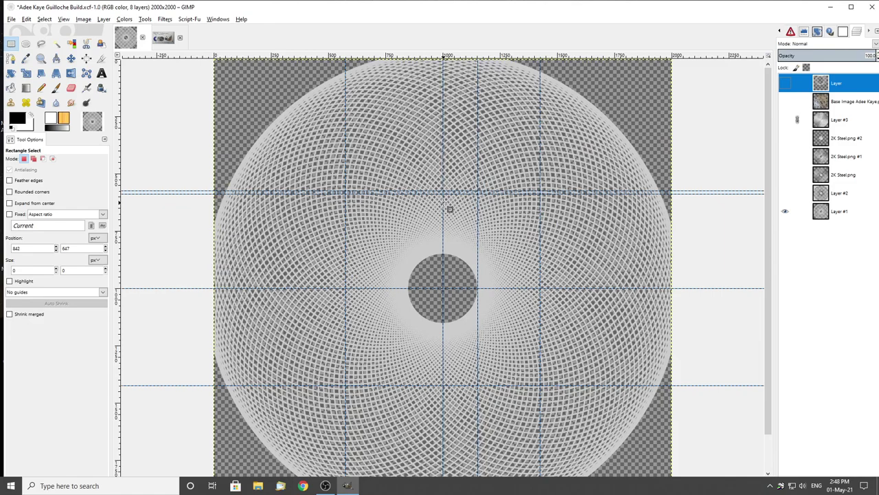
left_click(784, 211)
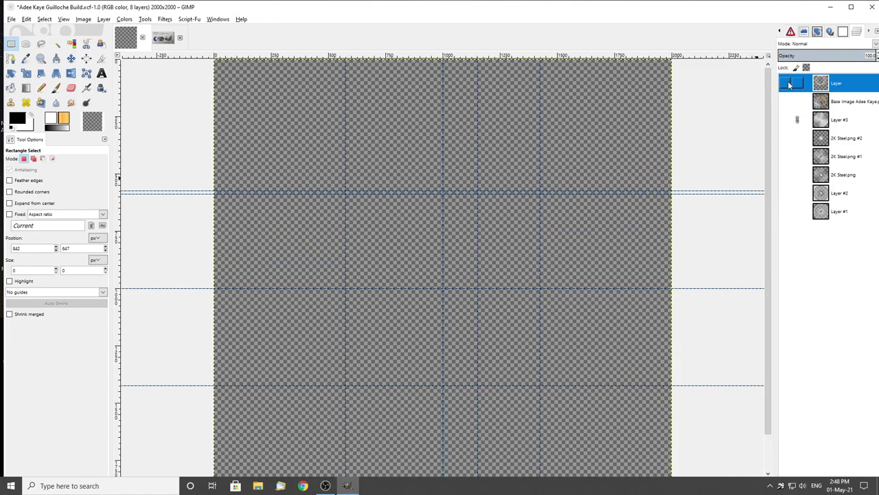
Move the line-pattern layer to the bottom of the stack and add a transparent 2000 × 2000 px layer above Layer #3
left_click_drag(844, 84, 846, 221)
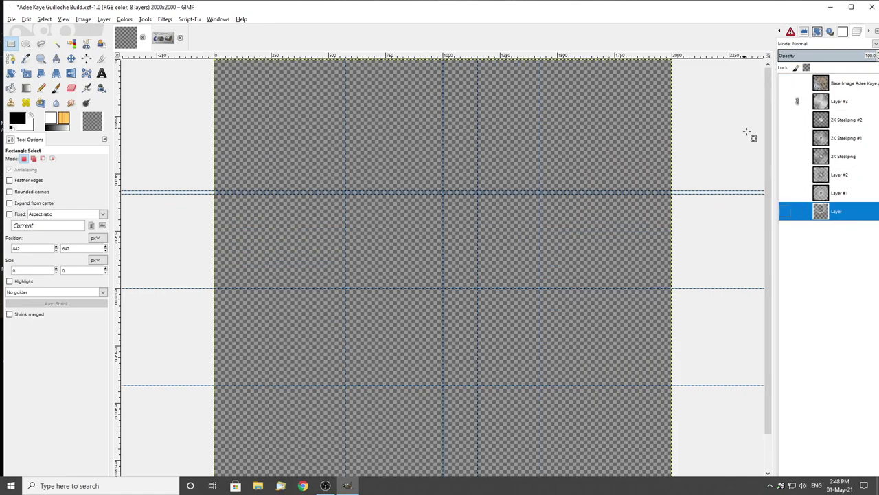
left_click(849, 102)
left_click(788, 101)
left_click(789, 101)
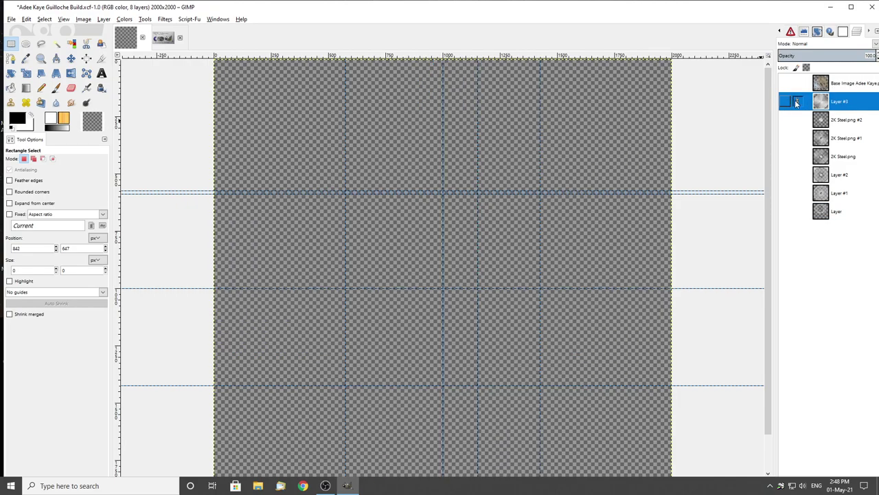
right_click(844, 103)
left_click(796, 121)
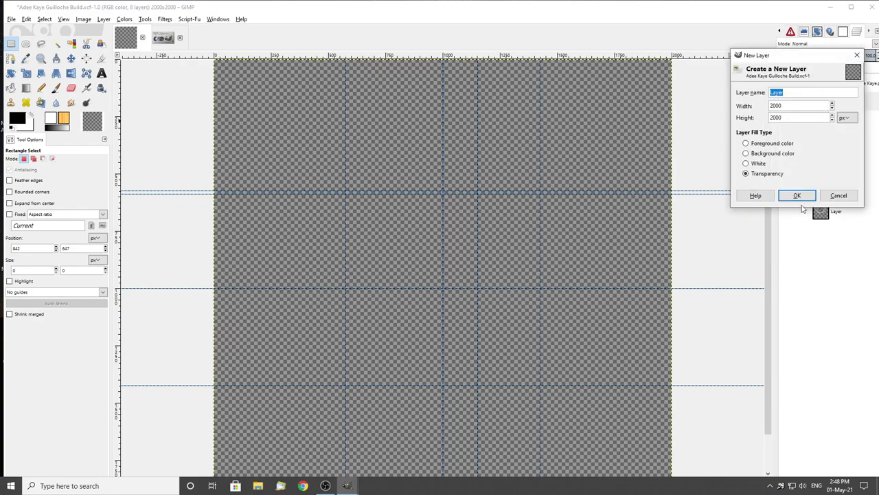
key("Return")
Draw a tall elliptical selection about 283 × 988 px from near the canvas's upper edge to the horizontal center guide
left_click(25, 43)
scroll(442, 199, "down", 1)
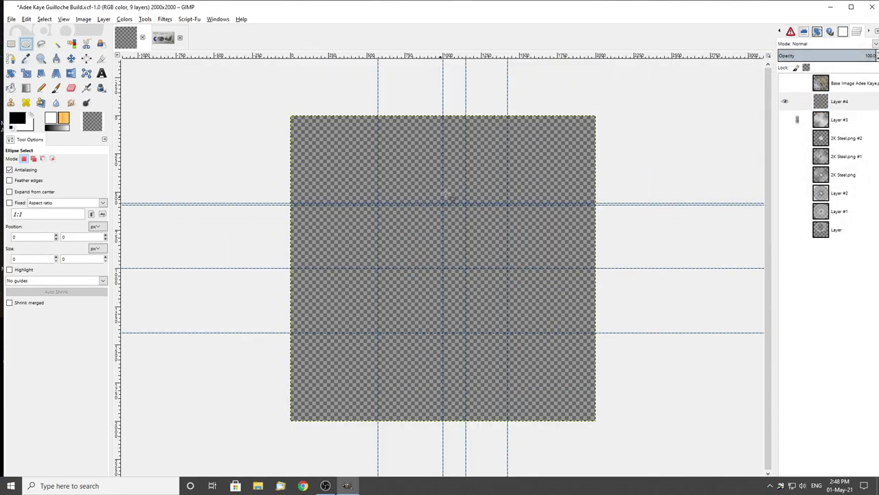
left_click_drag(437, 117, 466, 269)
scroll(462, 256, "up", 2)
left_click_drag(433, 151, 390, 152)
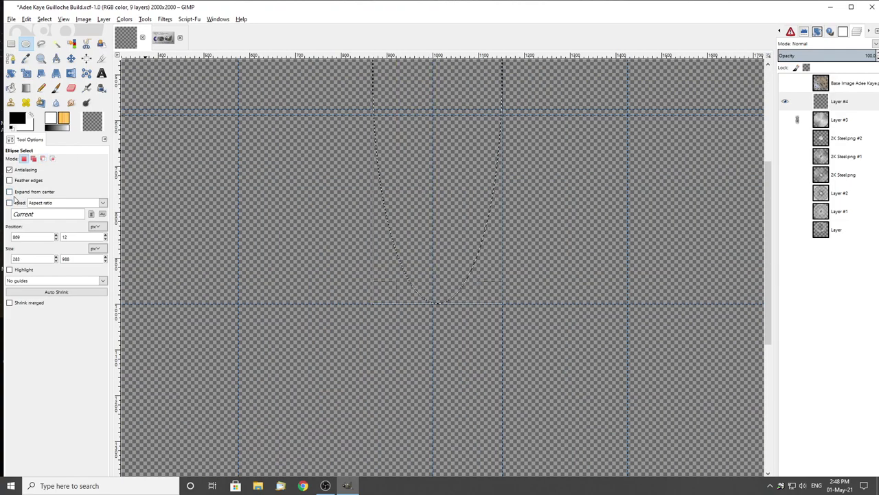
Extend the elliptical selection up to the canvas edge for a height of 1000 px and check its lower end
scroll(422, 216, "up", 3)
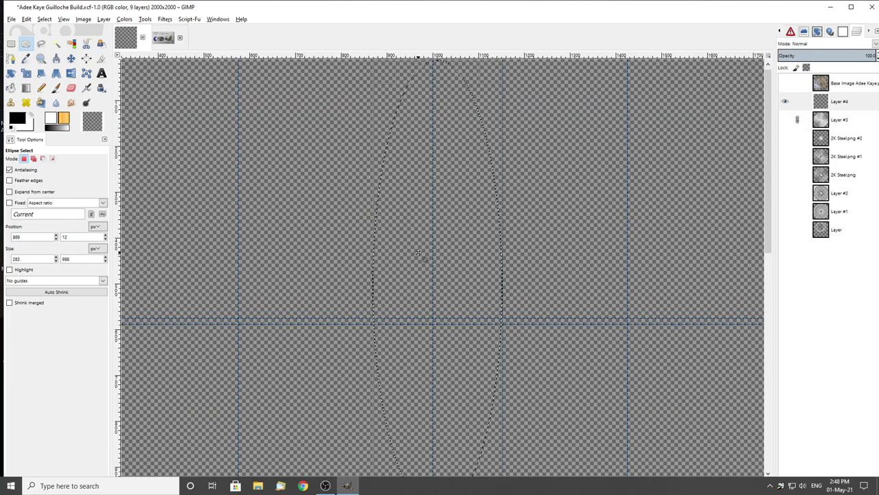
scroll(453, 137, "down", 2)
scroll(453, 112, "up", 5)
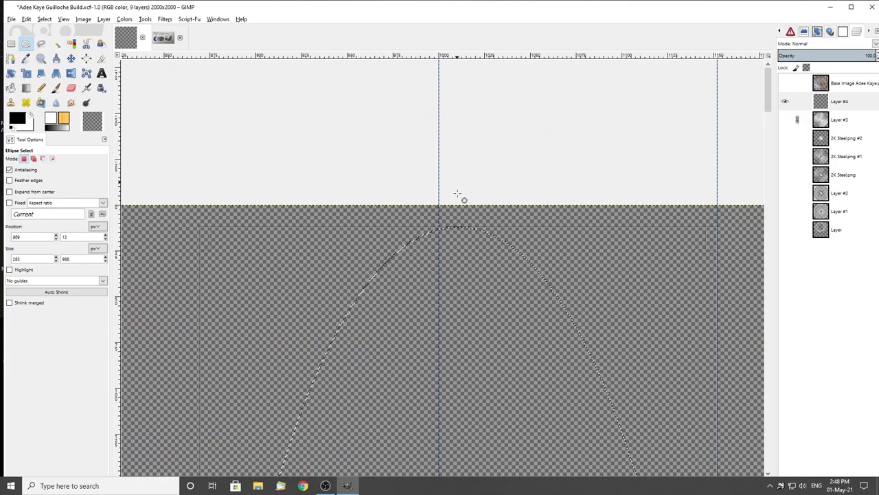
left_click_drag(463, 242, 455, 206)
scroll(456, 210, "up", 2)
scroll(370, 357, "down", 5)
scroll(467, 351, "down", 6)
scroll(460, 426, "up", 4)
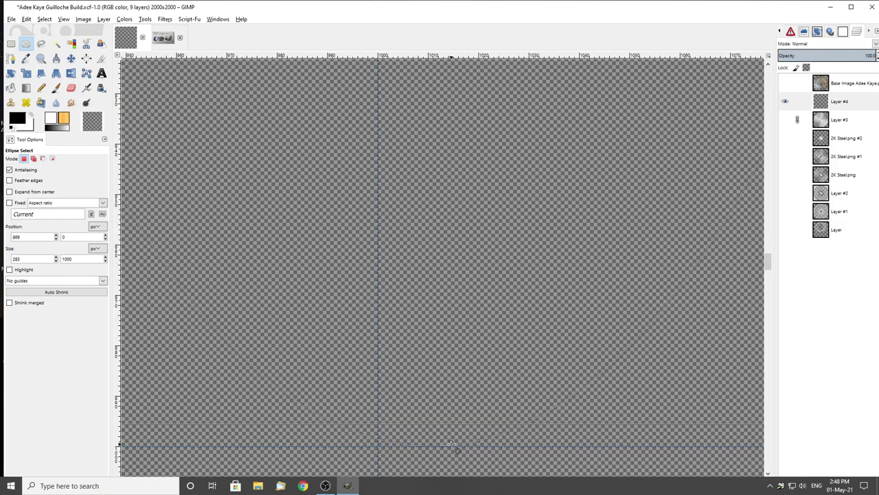
scroll(473, 375, "down", 4)
Widen the elliptical selection on both sides of the vertical center guide to about 513 px
scroll(336, 206, "up", 8)
left_click_drag(332, 176, 319, 177)
scroll(502, 226, "down", 2)
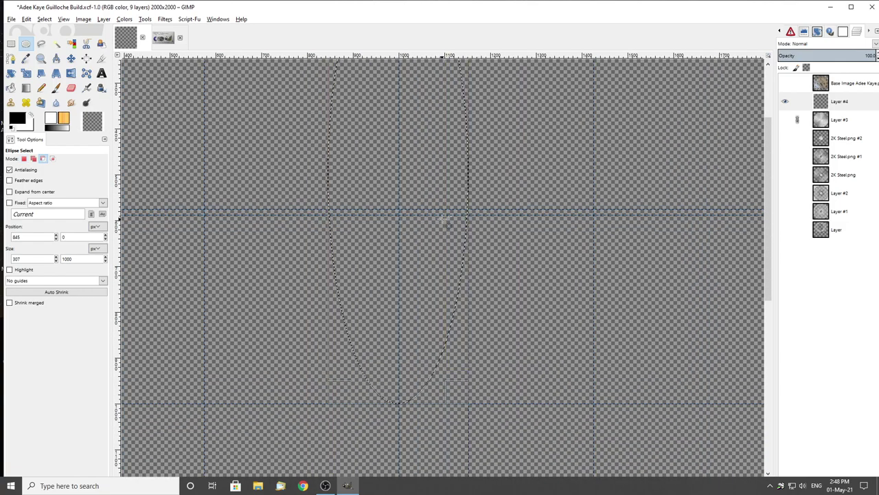
scroll(426, 213, "down", 2)
left_click_drag(418, 207, 396, 210)
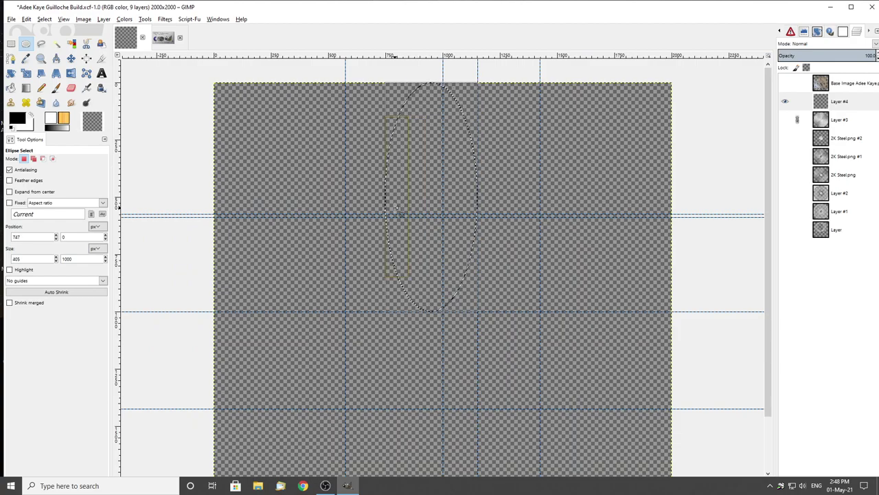
scroll(439, 232, "up", 2)
left_click_drag(520, 220, 561, 222)
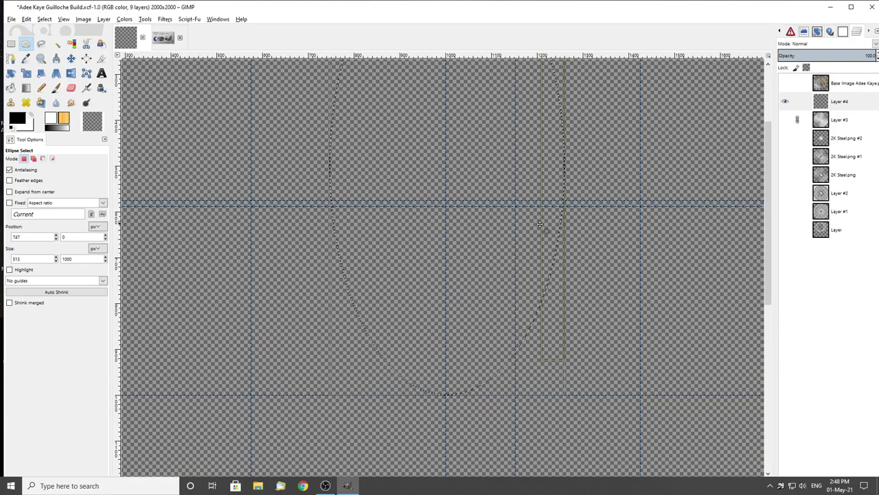
Move the vertical guide nearest the ellipse's left side onto the selection's left edge
scroll(414, 232, "down", 2)
left_click(70, 57)
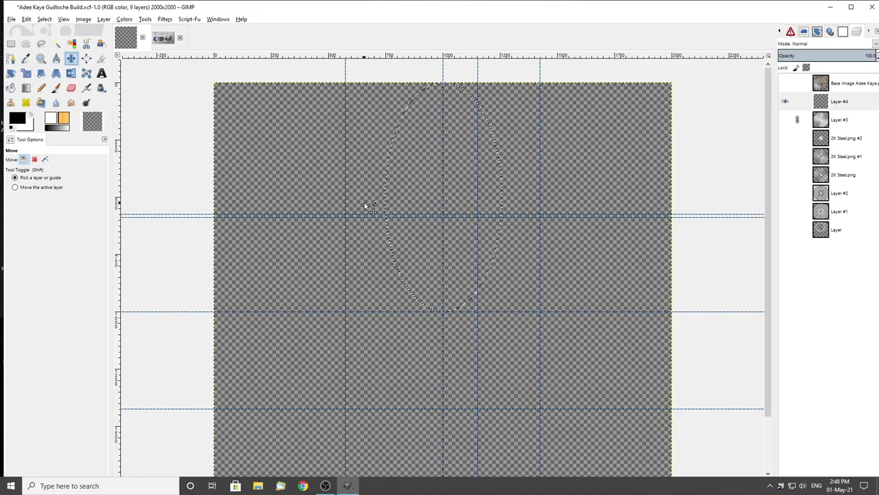
scroll(364, 202, "up", 1)
scroll(316, 199, "up", 6)
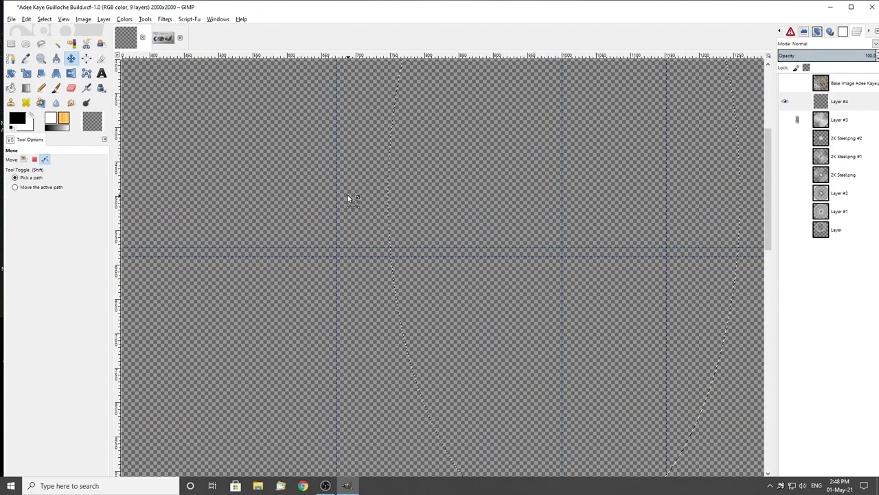
left_click_drag(477, 211, 492, 208)
scroll(333, 218, "down", 6)
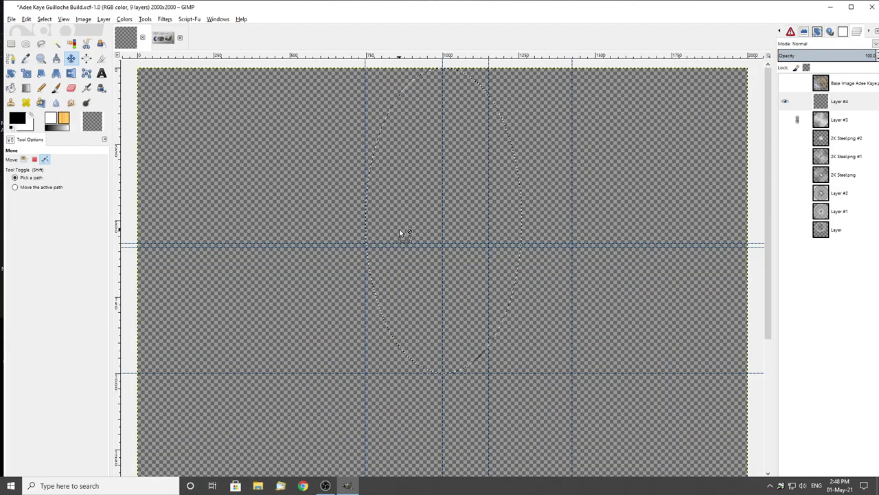
Move the outermost vertical guide on the ellipse's right side in to the selection's right edge
left_click_drag(572, 215, 524, 219)
scroll(525, 220, "up", 6)
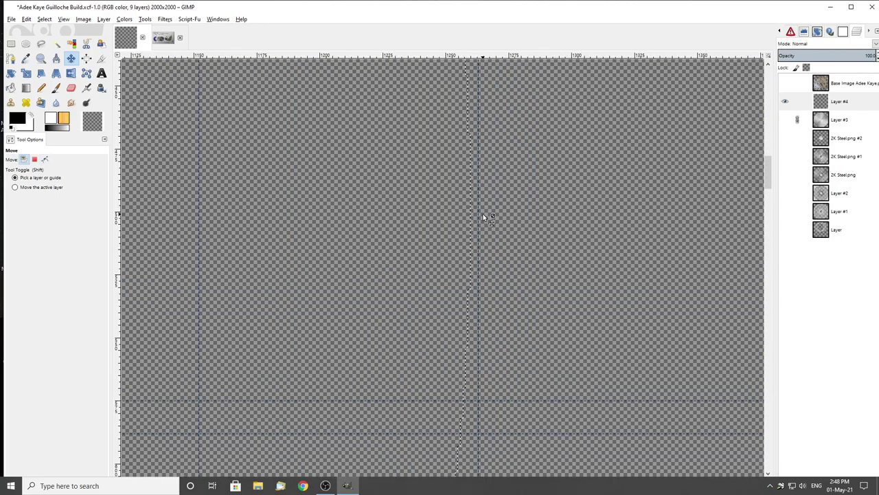
scroll(481, 220, "down", 8)
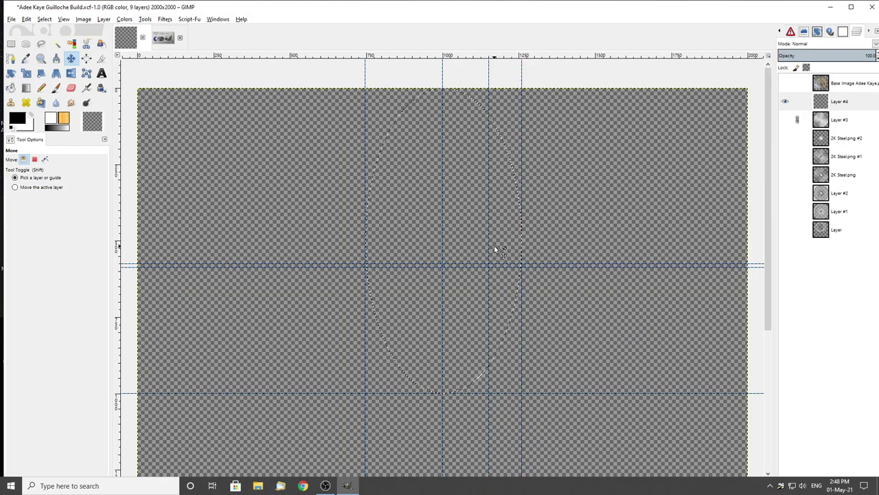
scroll(482, 246, "up", 3)
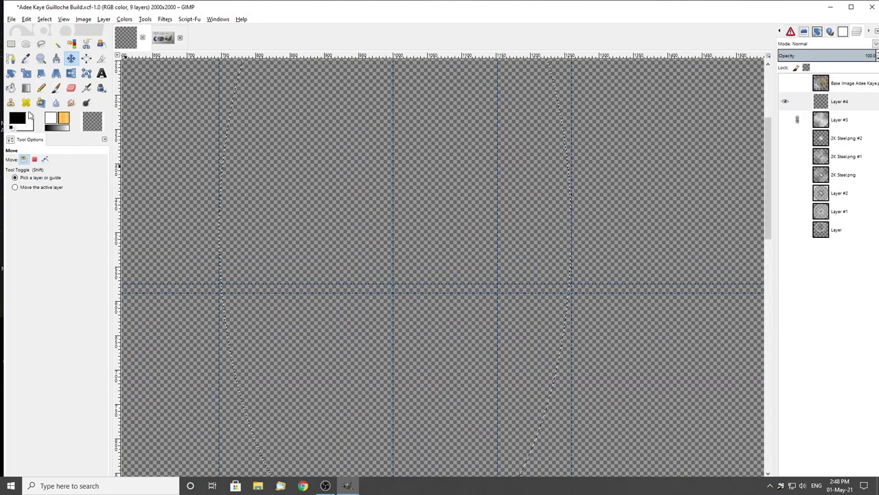
Draw a rectangular selection of about 253 × 157 px between the left and center vertical guides, and remove the extra guide near 1150 px
key("r")
left_click(214, 219)
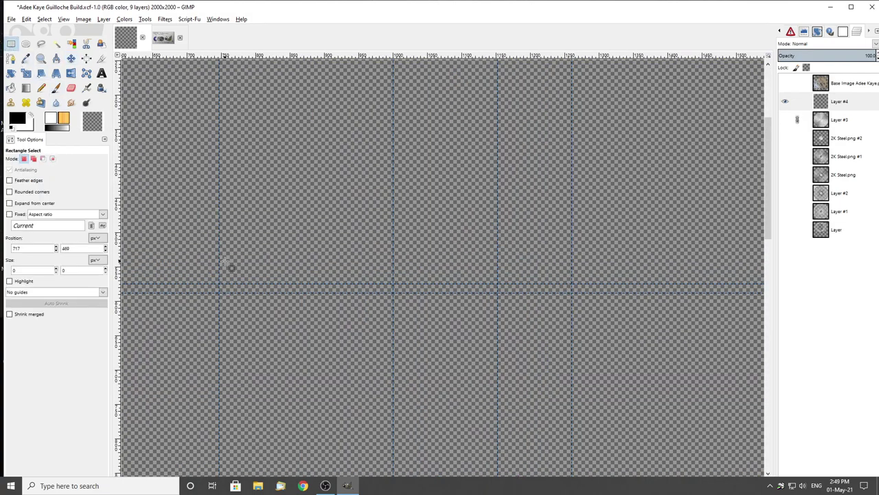
left_click_drag(219, 244, 393, 351)
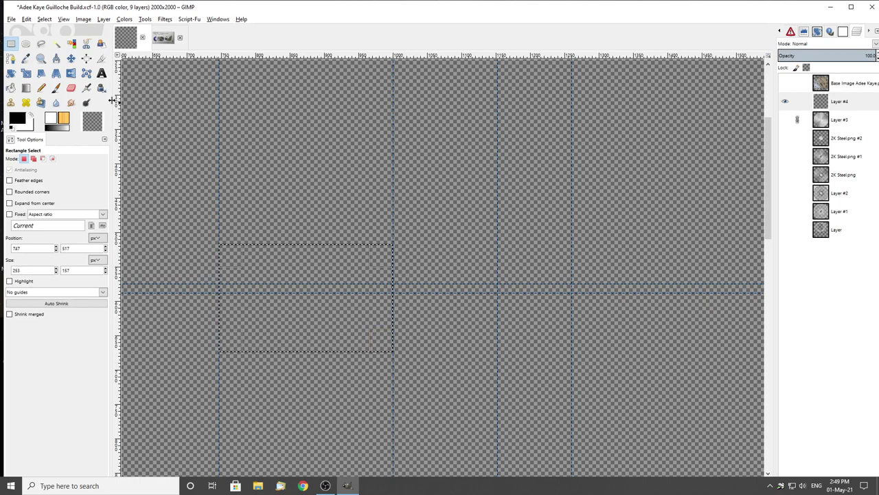
left_click(71, 58)
left_click_drag(707, 198, 877, 202)
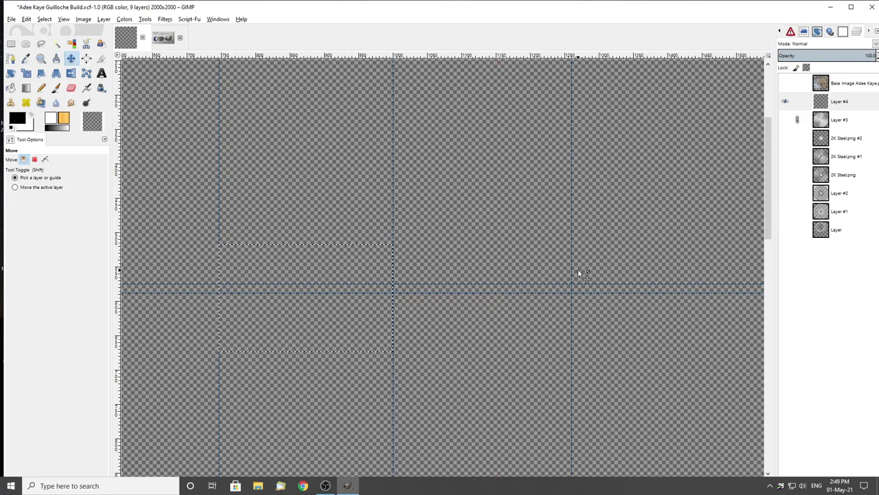
Shift the rectangular selection to the other side of the vertical center guide and align the right guide with its outer edge
left_click(11, 43)
left_click(313, 275)
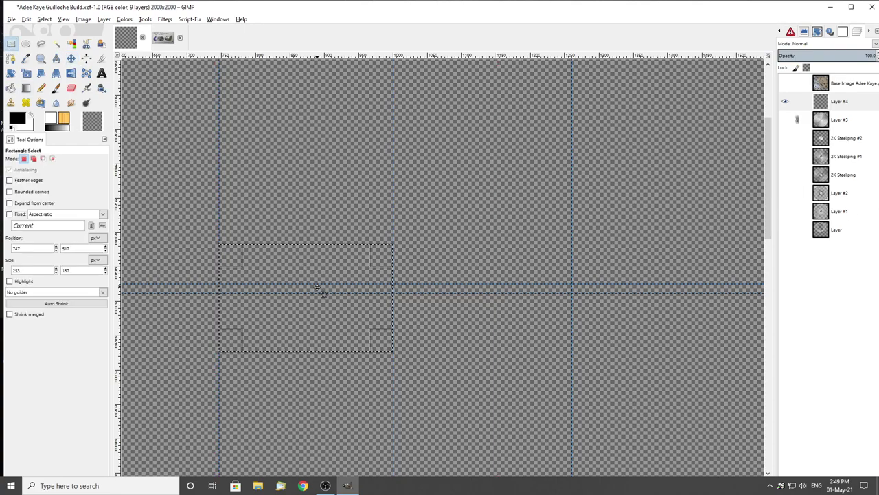
left_click_drag(318, 300, 489, 275)
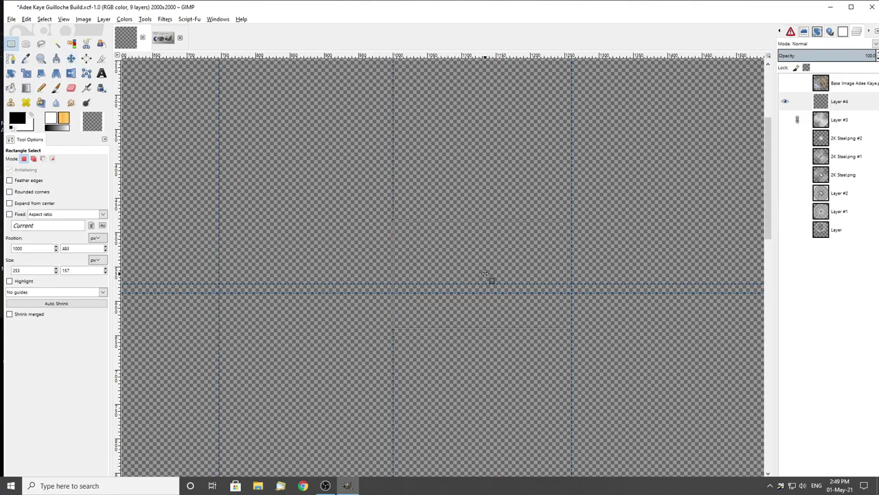
left_click(70, 58)
scroll(509, 185, "up", 5)
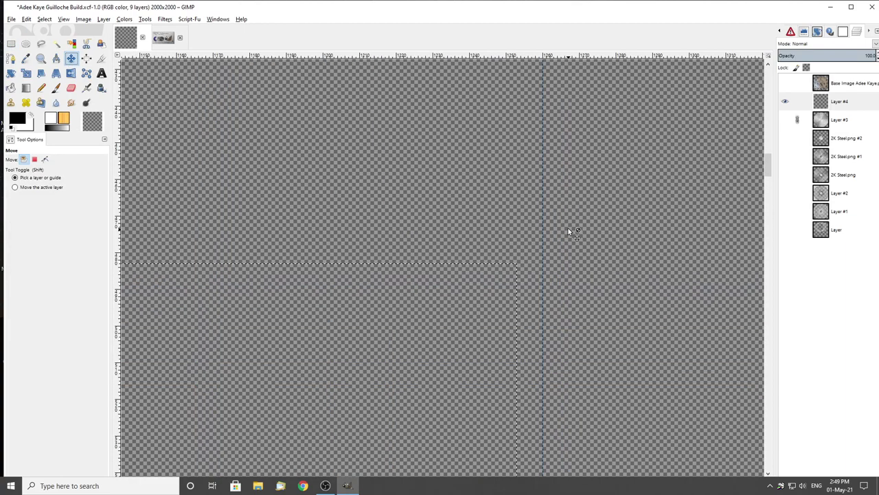
scroll(579, 239, "down", 5)
left_click(11, 43)
scroll(511, 238, "down", 3)
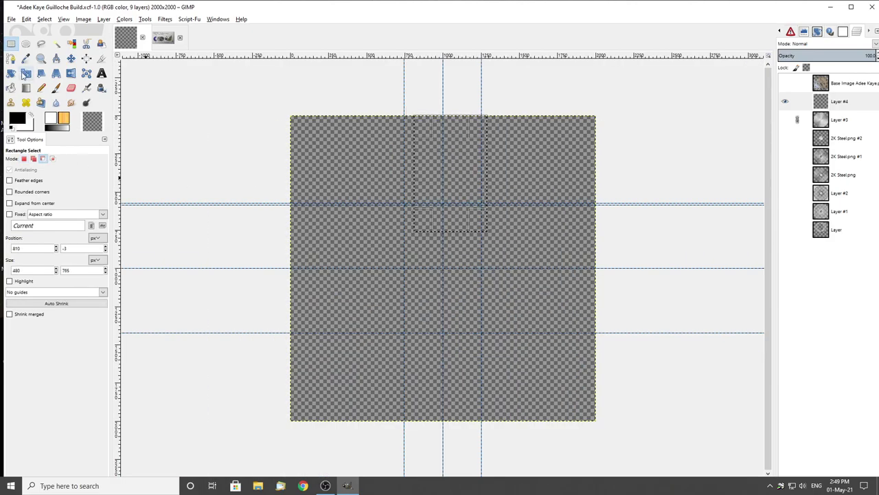
left_click(193, 83)
Draw an elliptical selection from the canvas's upper edge to the horizontal center guide and fit it between the outer guides, about 506 × 997 px
left_click(27, 43)
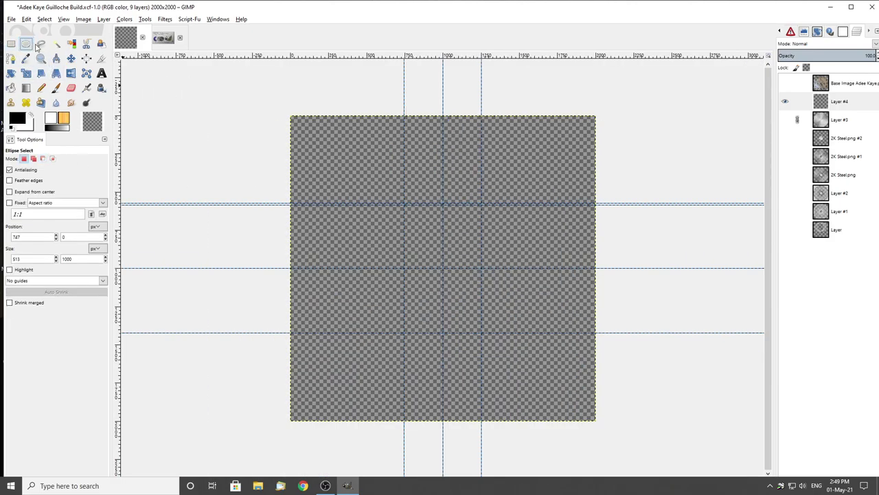
left_click_drag(411, 117, 486, 265)
scroll(487, 270, "up", 5, "ctrl")
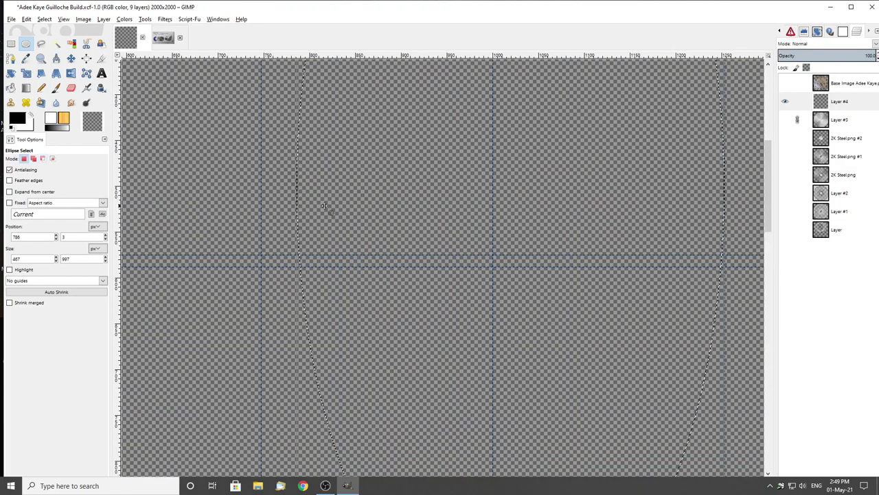
scroll(583, 230, "up", 2, "ctrl")
scroll(494, 232, "right", 4)
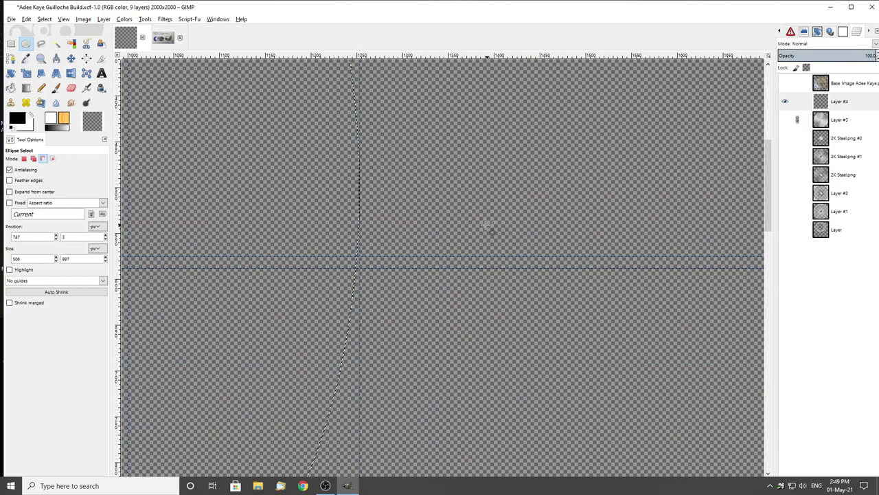
scroll(450, 228, "down", 2, "ctrl")
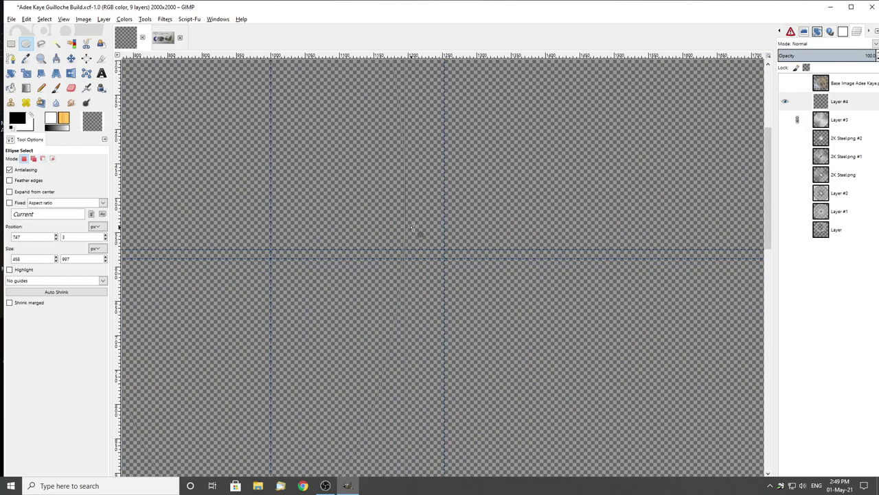
scroll(437, 230, "down", 3, "ctrl")
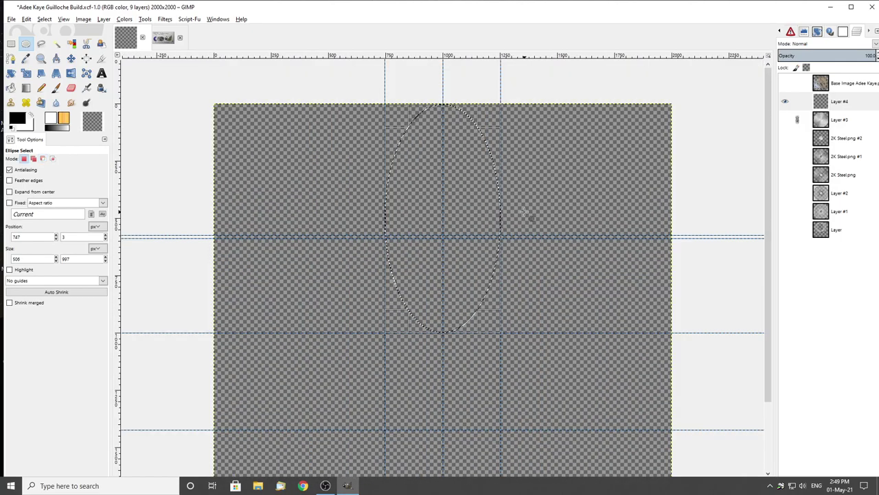
Widen the elliptical selection on its left side to about 564 px, comparing it with the watch photo on the base image layer
scroll(505, 213, "down", 1, "ctrl")
scroll(458, 254, "up", 2, "ctrl")
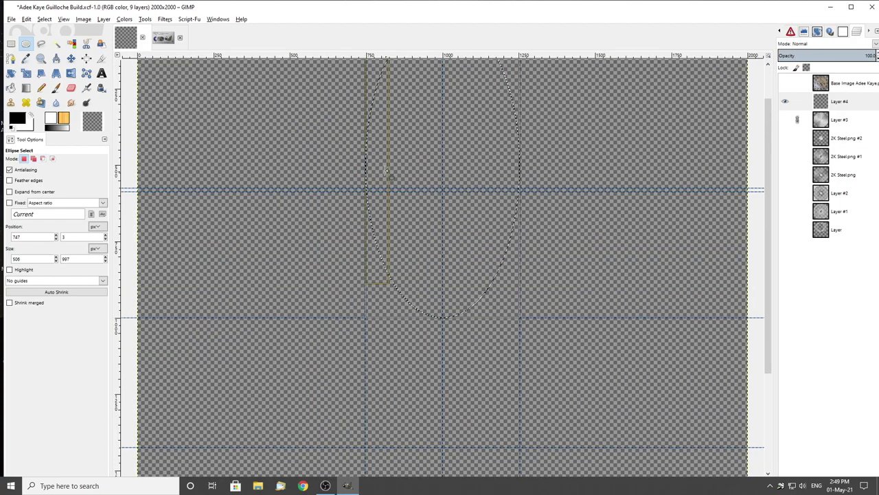
left_click_drag(379, 170, 364, 172)
left_click(785, 84)
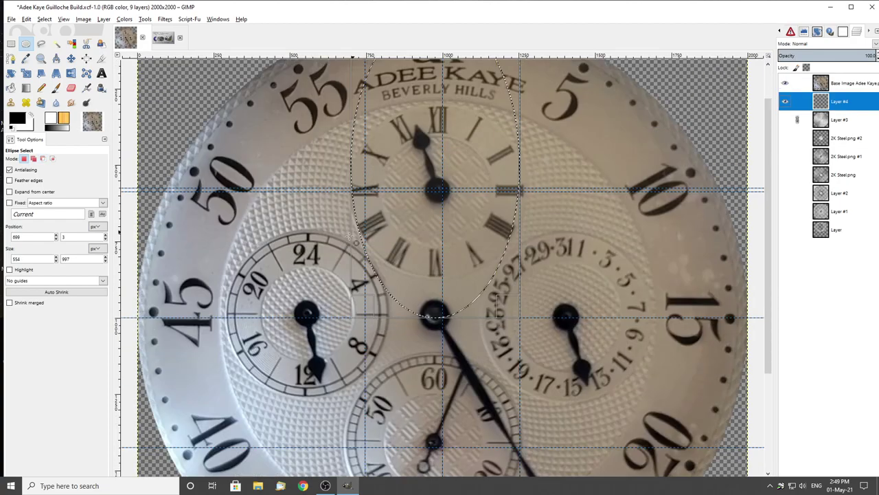
scroll(372, 209, "up", 3, "ctrl")
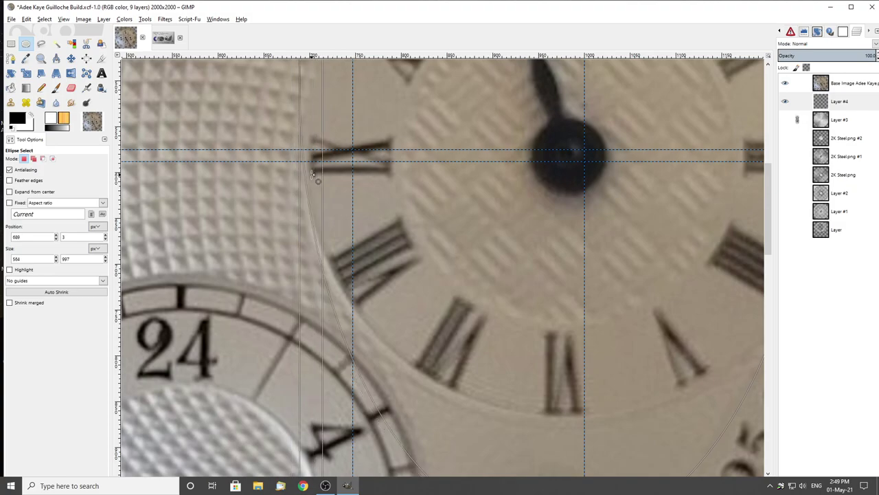
scroll(316, 207, "down", 2, "ctrl")
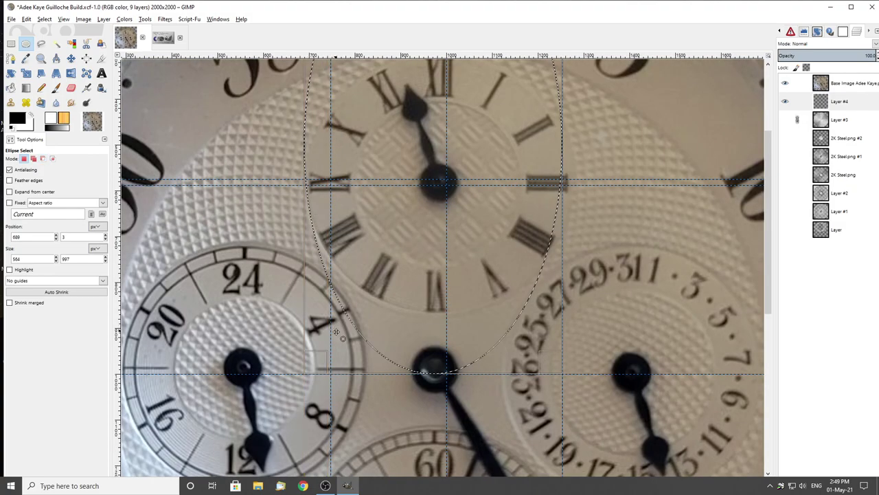
scroll(336, 307, "up", 1, "ctrl")
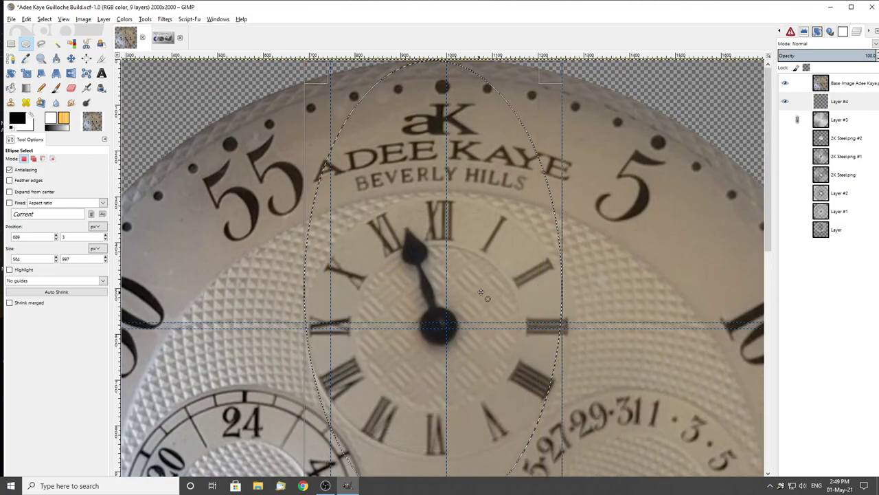
scroll(485, 292, "down", 3)
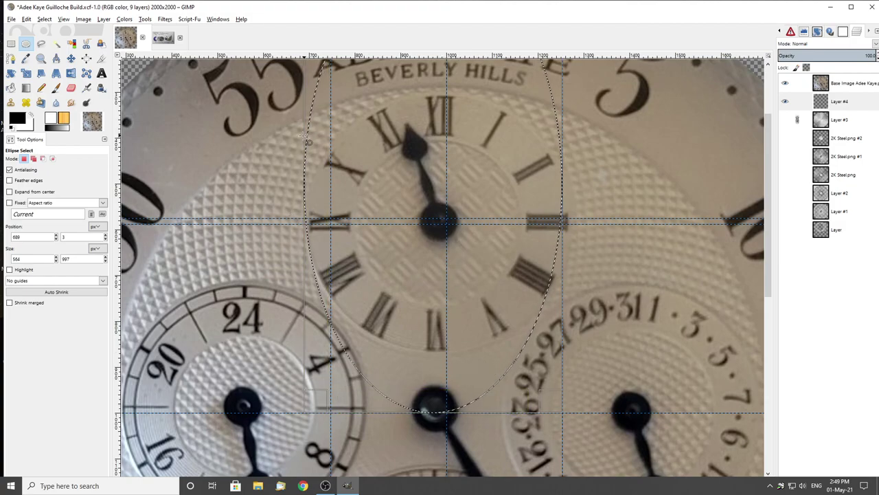
Shift the elliptical selection over the watch photo to an X position of about 698 px, and hide the base image layer
left_click_drag(321, 227, 380, 297)
left_click_drag(453, 280, 494, 254)
scroll(446, 209, "up", 2)
scroll(398, 203, "down", 3)
scroll(345, 194, "up", 1)
left_click(785, 101, "shift")
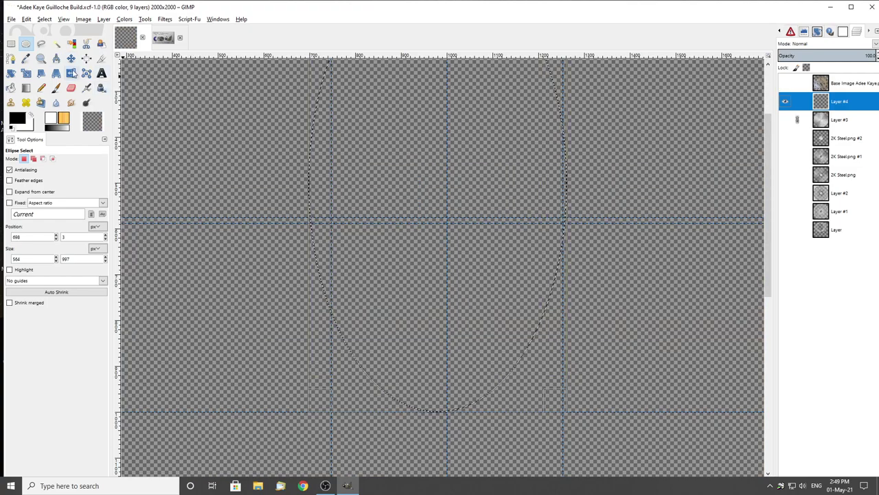
Move the left vertical guide out to the widened ellipse's left edge
left_click(12, 44)
left_click(70, 59)
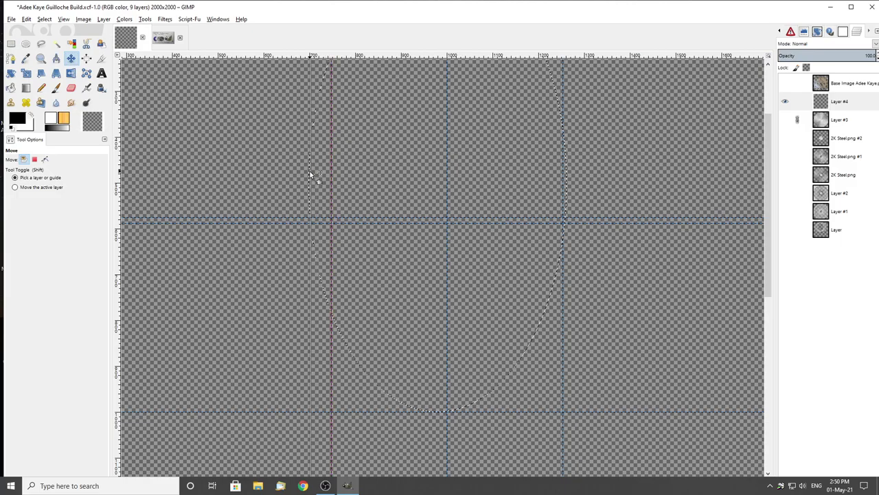
scroll(323, 187, "up", 2)
Clear the ellipse, draw a rectangular selection between the left and center guides, and shift it to the other side of the center guide
key("ctrl+shift+a")
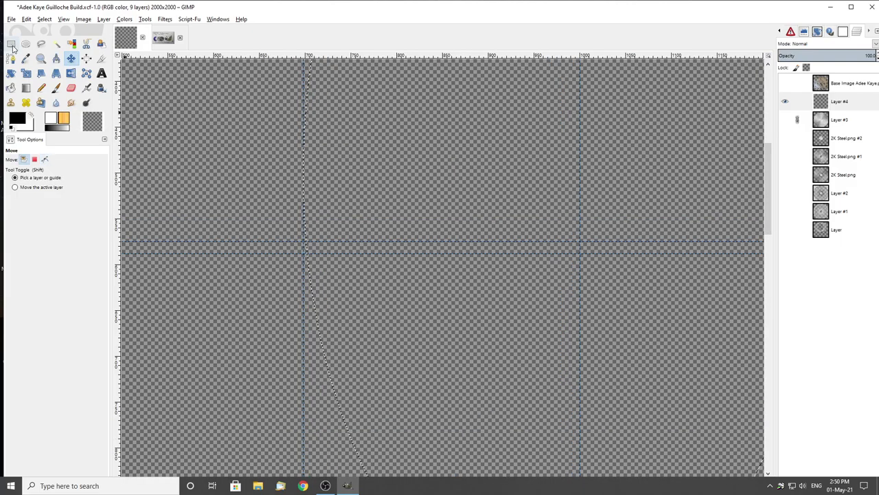
key("r")
scroll(281, 182, "down", 2)
left_click_drag(290, 165, 428, 265)
left_click_drag(394, 237, 512, 209)
Align the right vertical guide with the rectangle's outer edge and remove the two closely spaced horizontal guides above the canvas center
left_click(72, 59)
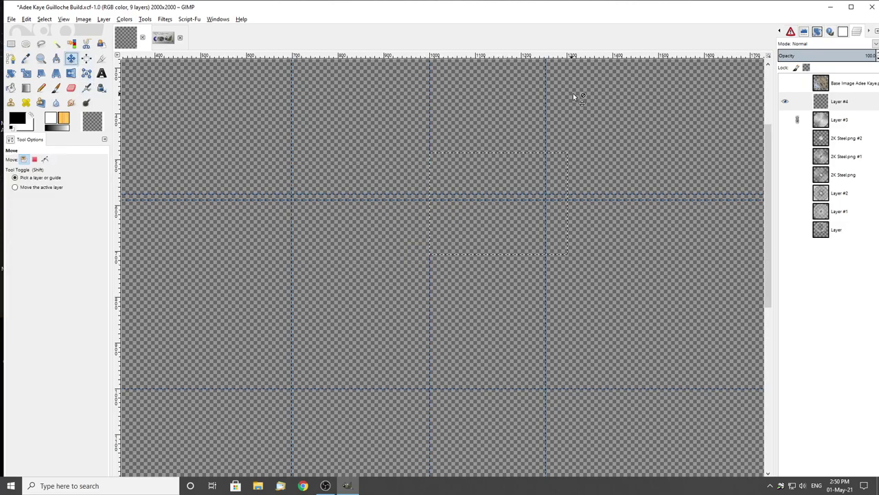
left_click_drag(576, 119, 567, 115)
left_click_drag(377, 195, 385, 55)
scroll(575, 203, "up", 1)
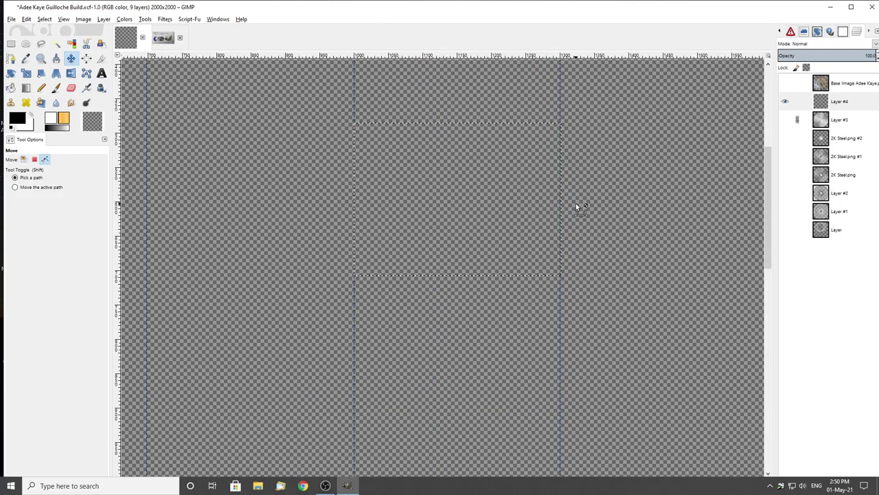
scroll(568, 125, "up", 2)
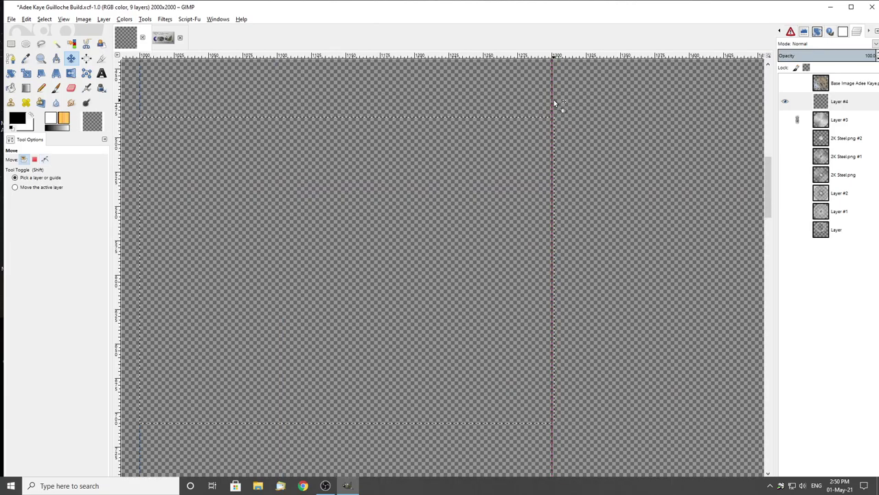
scroll(554, 121, "down", 5)
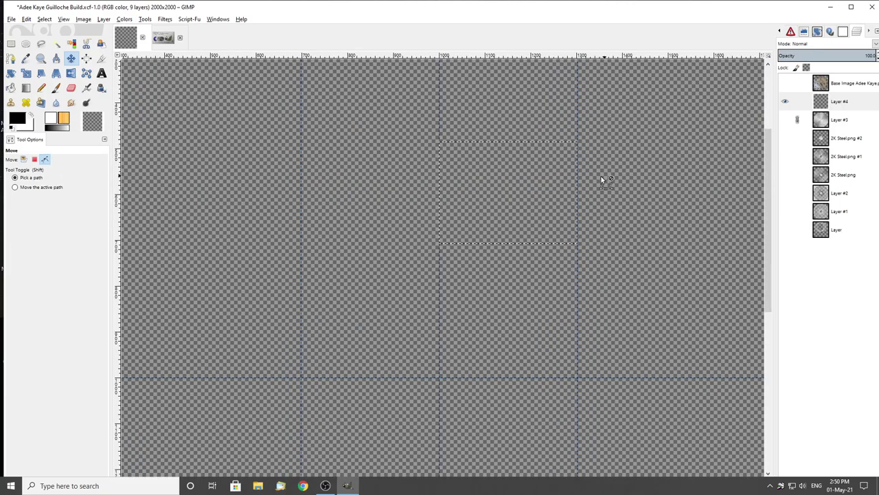
left_click(11, 44)
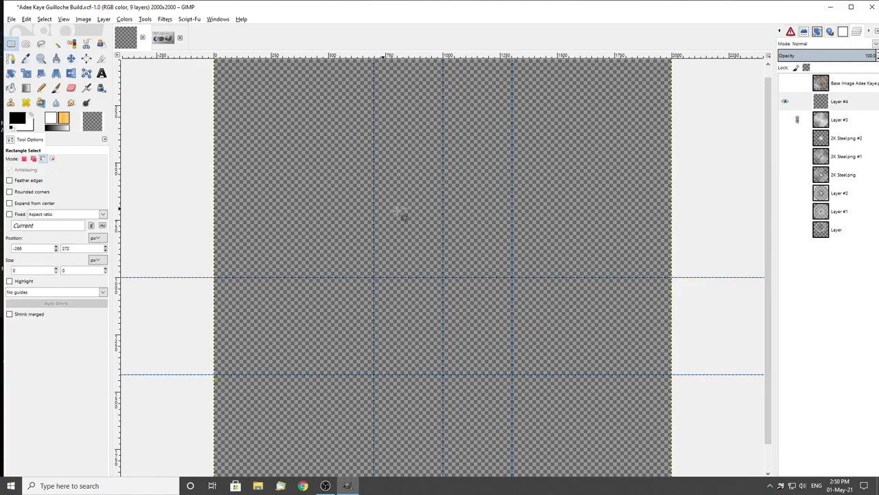
scroll(427, 177, "down", 1)
left_click_drag(408, 155, 473, 254)
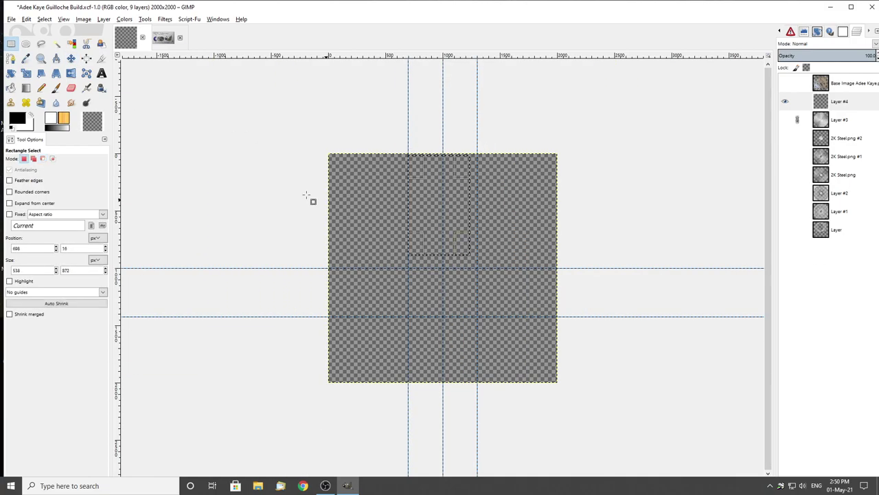
Draw an elliptical selection of about 604 × 996 px between the outer vertical guides, from near the canvas's upper edge to the horizontal center guide
left_click(26, 44)
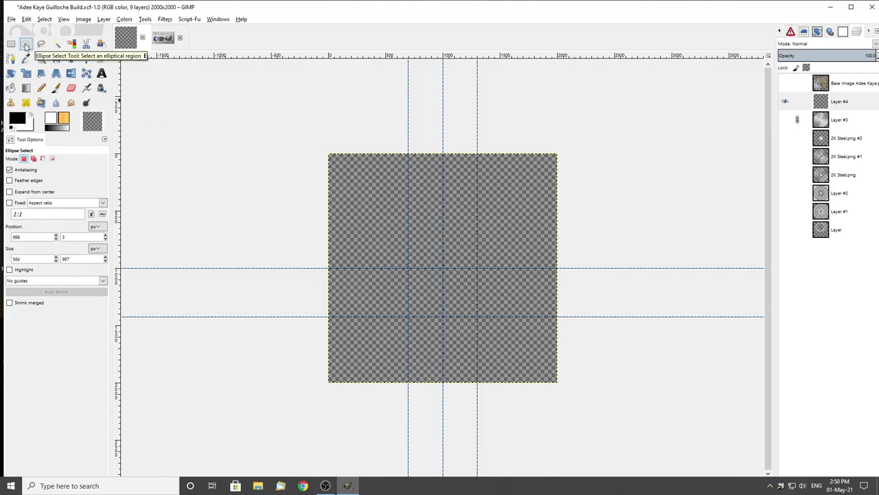
left_click_drag(410, 154, 474, 264)
key("1")
left_click_drag(592, 147, 612, 148)
Extend the top of the 604 px wide elliptical selection to the canvas edge for a height of 1000 px
key("minus")
key("minus")
key("plus")
key("plus")
key("plus")
key("plus")
key("plus")
key("plus")
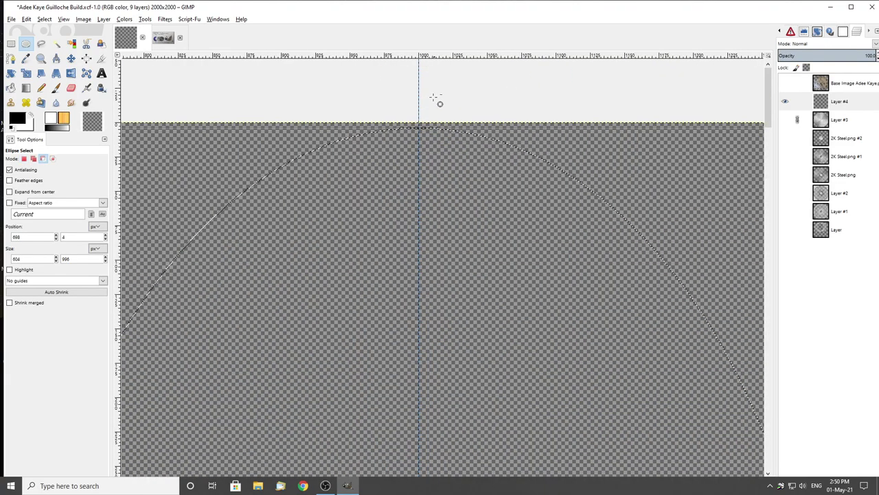
left_click_drag(407, 159, 432, 150)
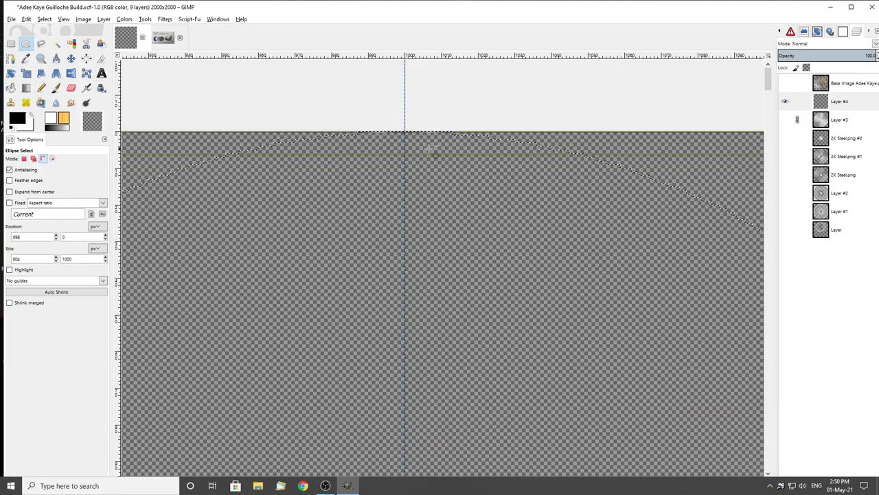
Examine how the elliptical selection's lower end and sides meet the guides
key("1")
scroll(460, 207, "down", 1)
scroll(459, 208, "down", 1)
key("minus")
key("minus")
key("minus")
key("1")
key("minus")
key("minus")
key("minus")
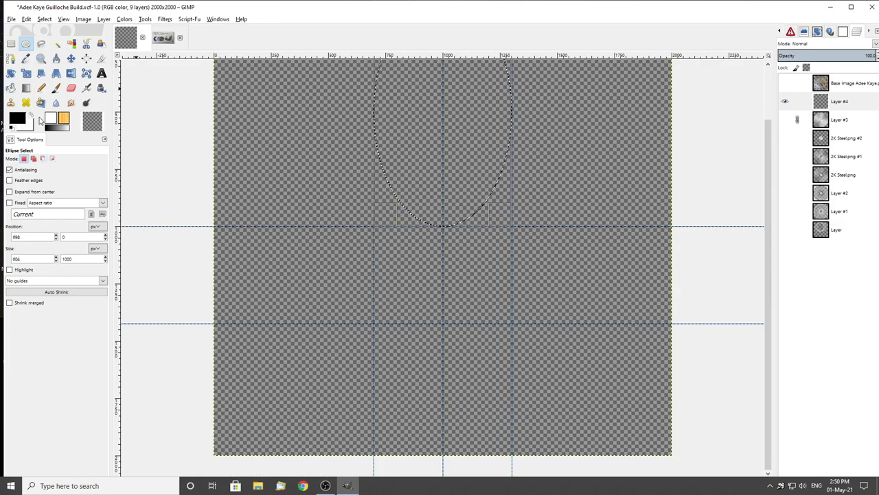
Swap the foreground and background colors to make white the foreground
left_click(32, 115)
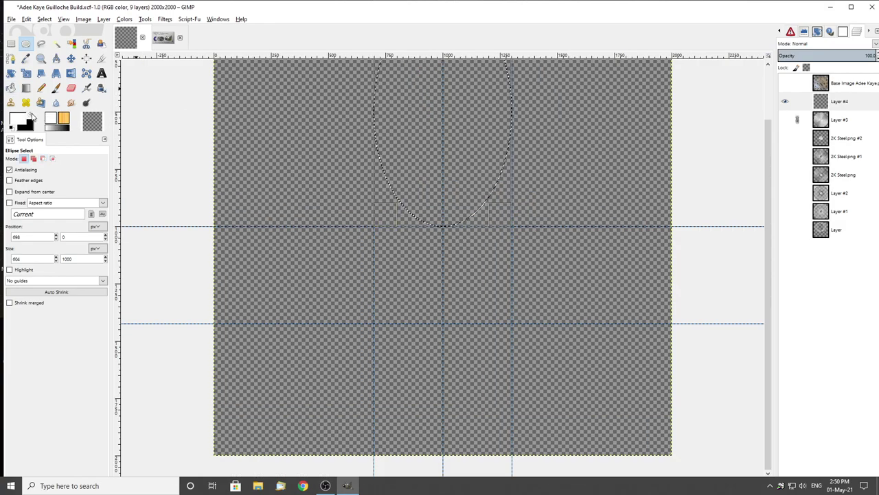
Show Layer #1 and sample the light gray of its pattern around the central hole as the foreground color
left_click(785, 211)
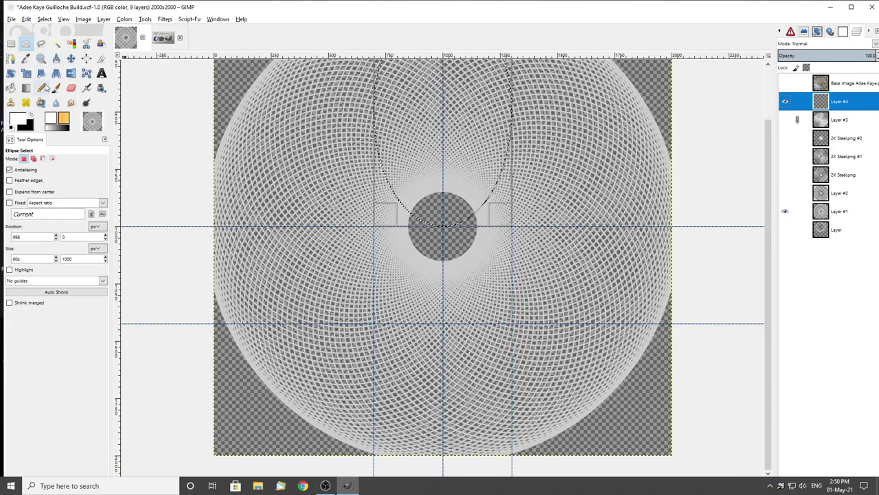
left_click(25, 58)
scroll(430, 188, "up", 5)
left_click(415, 196)
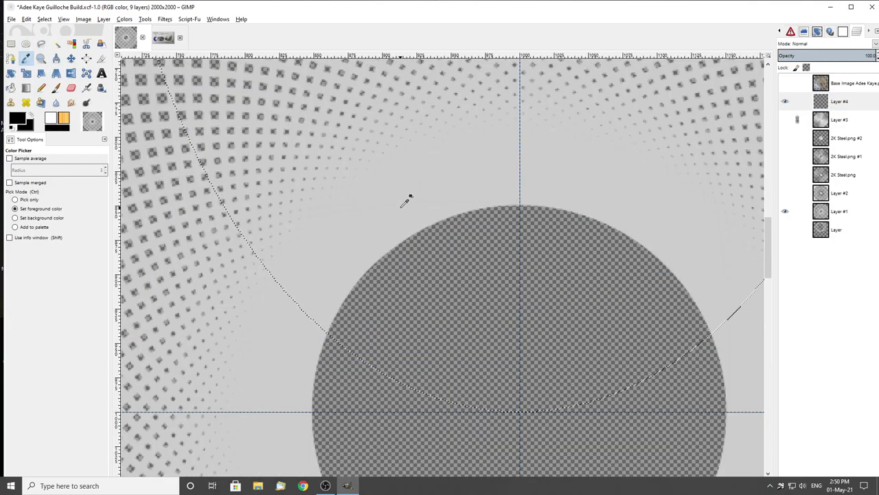
left_click(790, 211)
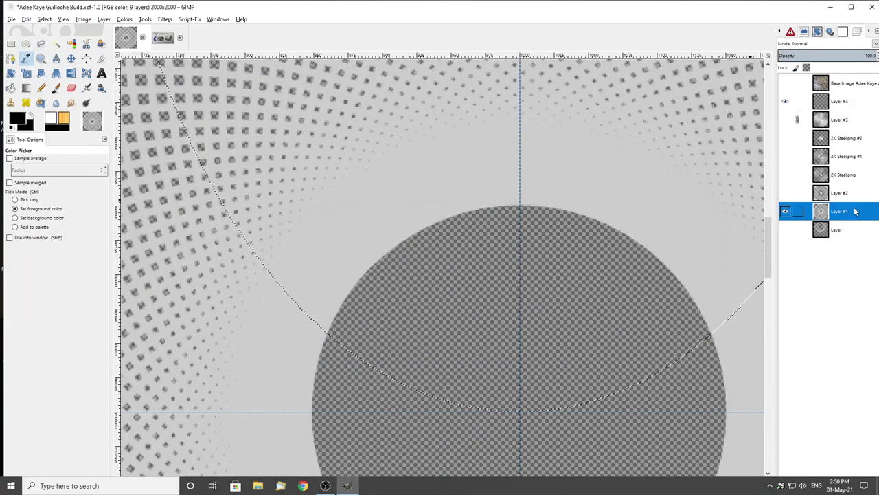
left_click(365, 232)
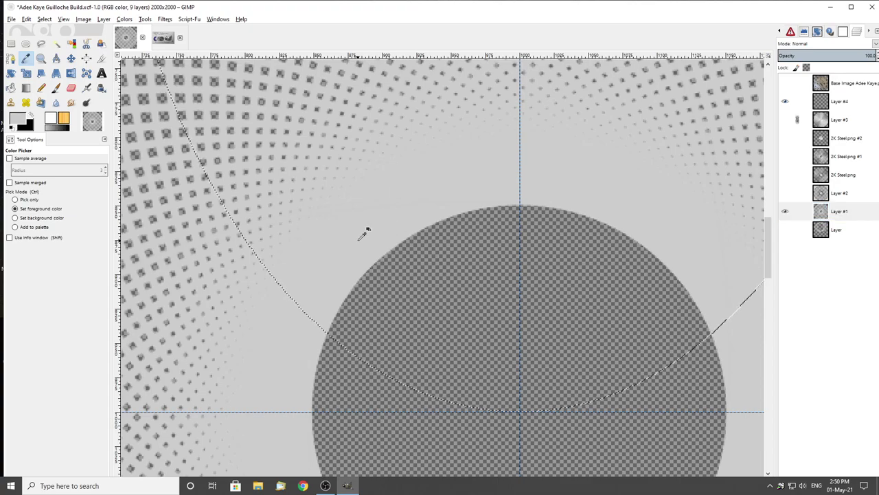
Hide Layer #1, fill the elliptical selection on Layer #4 with the light gray, and clear the selection
left_click(838, 101)
left_click(785, 210)
scroll(391, 163, "down", 3)
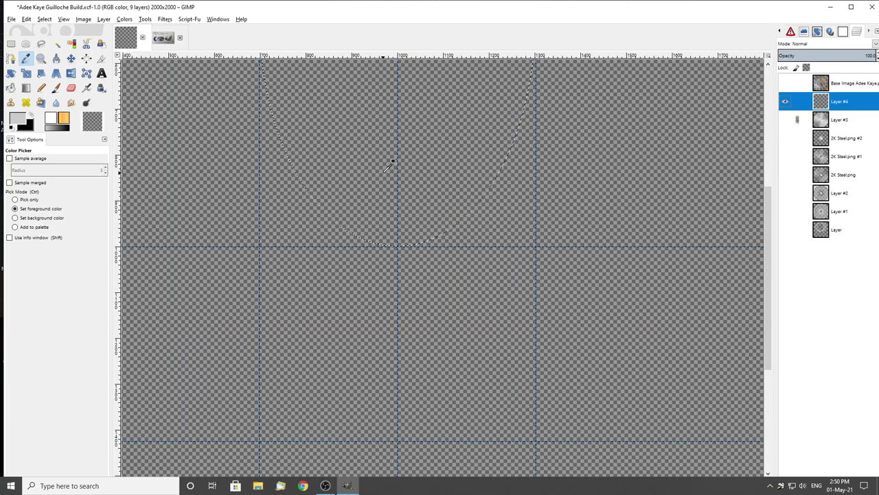
key("ctrl+comma")
scroll(340, 130, "down", 2)
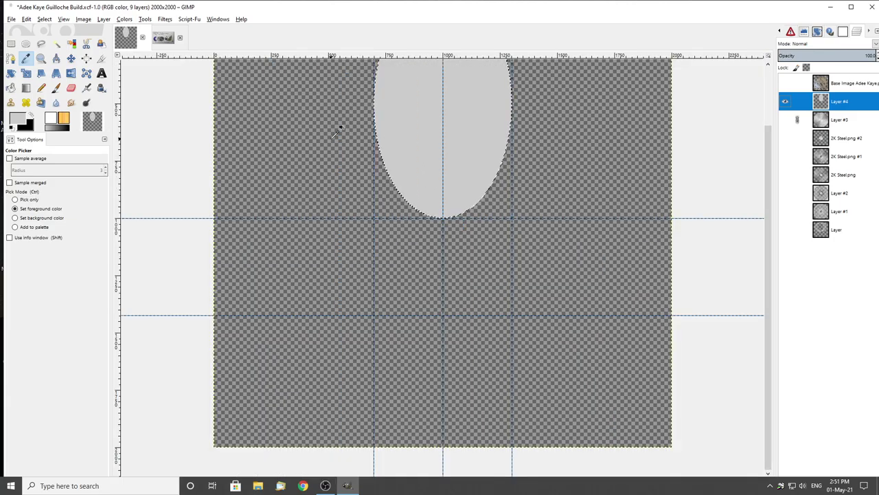
key("r")
scroll(327, 180, "up", 2)
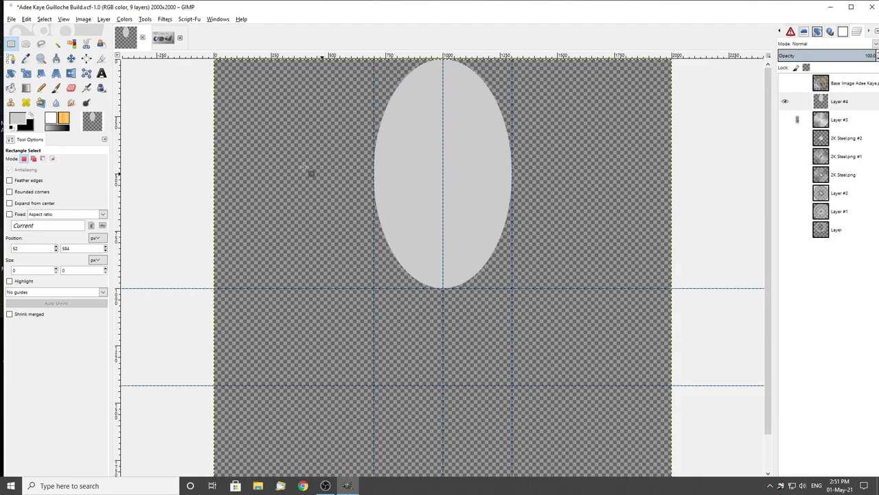
Draw an inner elliptical selection about 342 px wide and extend its lower edge almost to the horizontal center guide, 902 px high
left_click(26, 43)
left_click_drag(409, 79, 489, 283)
scroll(445, 282, "up", 6)
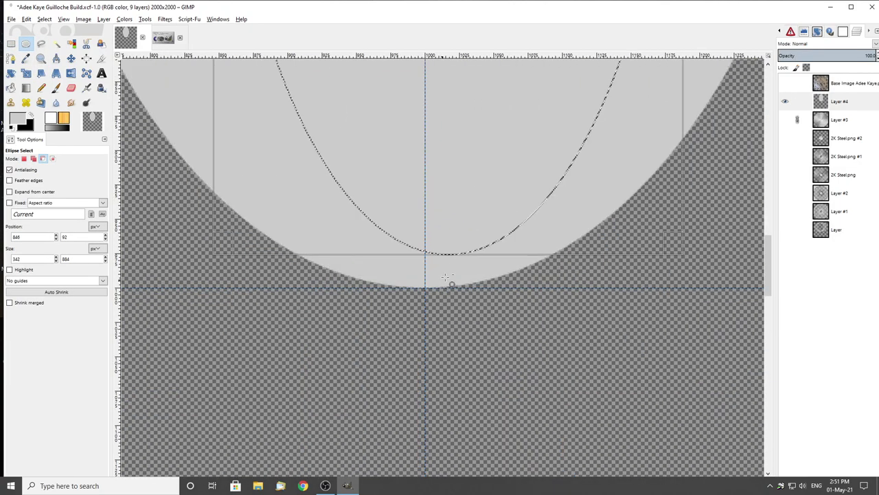
left_click_drag(441, 250, 468, 265)
scroll(446, 283, "up", 4)
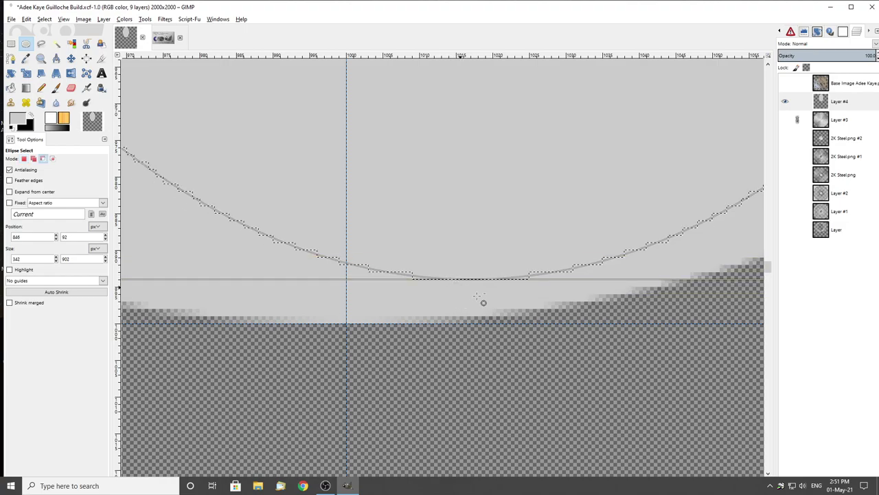
Extend the left side of the inner elliptical selection to X 704 px, just inside the left outer guide
scroll(470, 300, "down", 3)
scroll(463, 301, "down", 2)
left_click_drag(400, 143, 297, 147)
scroll(298, 147, "up", 5)
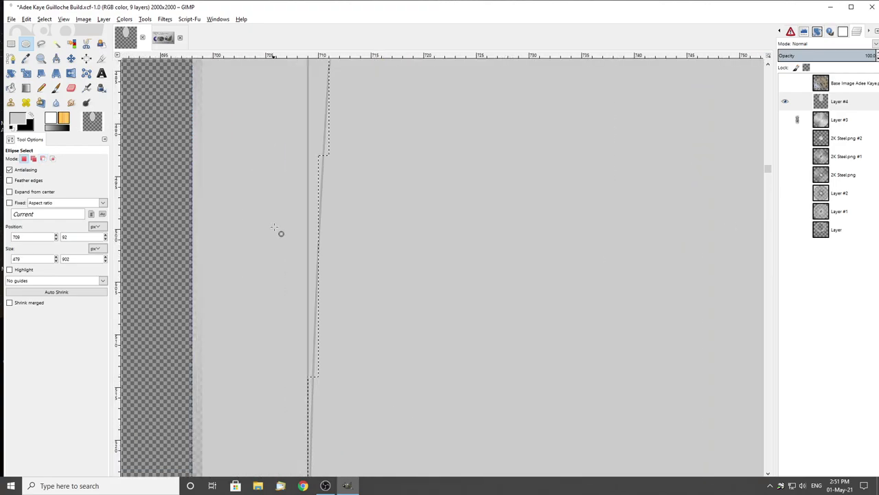
left_click_drag(322, 251, 274, 255)
scroll(261, 251, "down", 8)
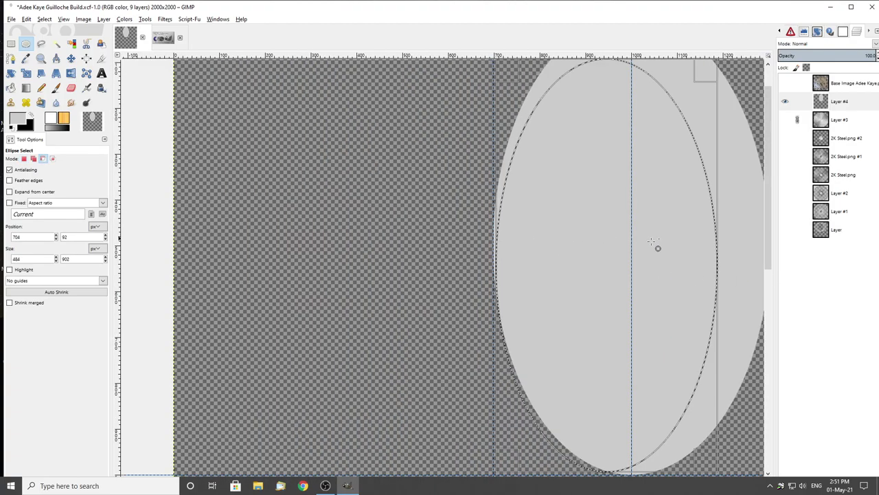
Extend the right side of the inner elliptical selection toward the right outer guide for a width of 592 px
scroll(522, 265, "up", 6)
left_click_drag(281, 197, 551, 197)
scroll(574, 178, "up", 3)
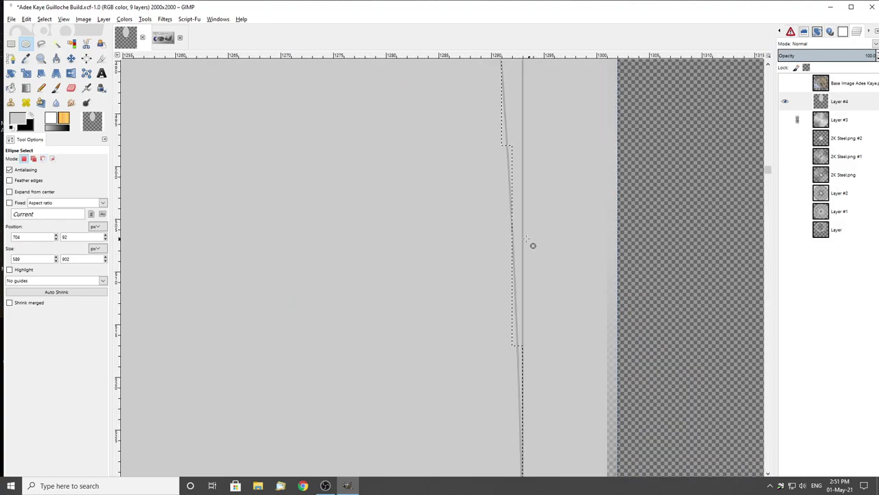
left_click_drag(504, 241, 531, 252)
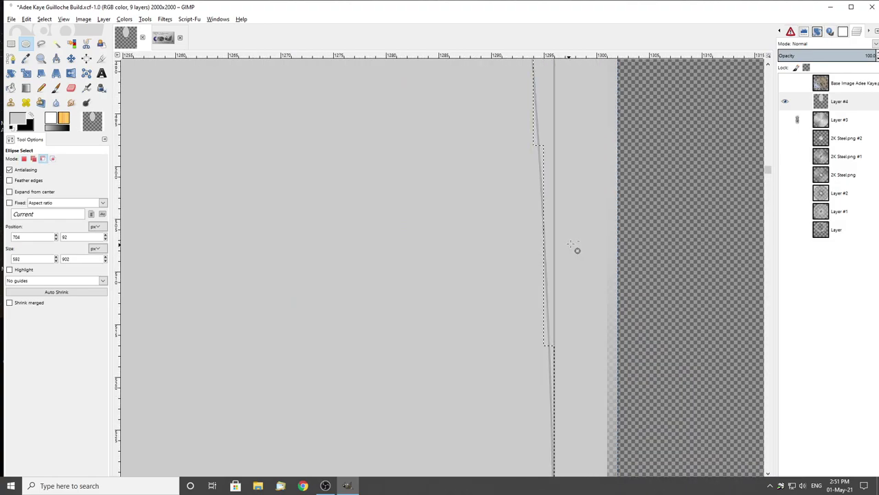
key("1")
Extend the top of the inner elliptical selection to Y 6 px, just inside the filled ellipse's upper edge, for a height of 988 px
scroll(446, 213, "up", 5)
left_click_drag(382, 143, 376, 87)
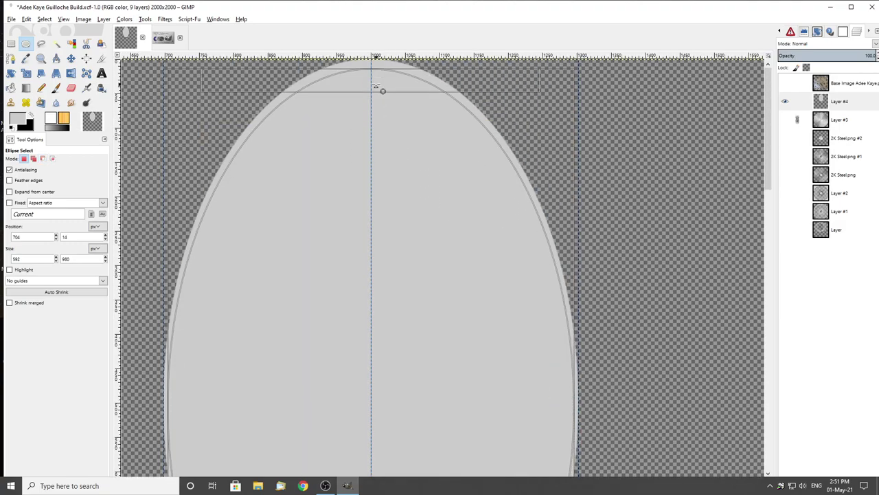
scroll(382, 68, "up", 2)
scroll(383, 69, "down", 3)
scroll(389, 69, "up", 2)
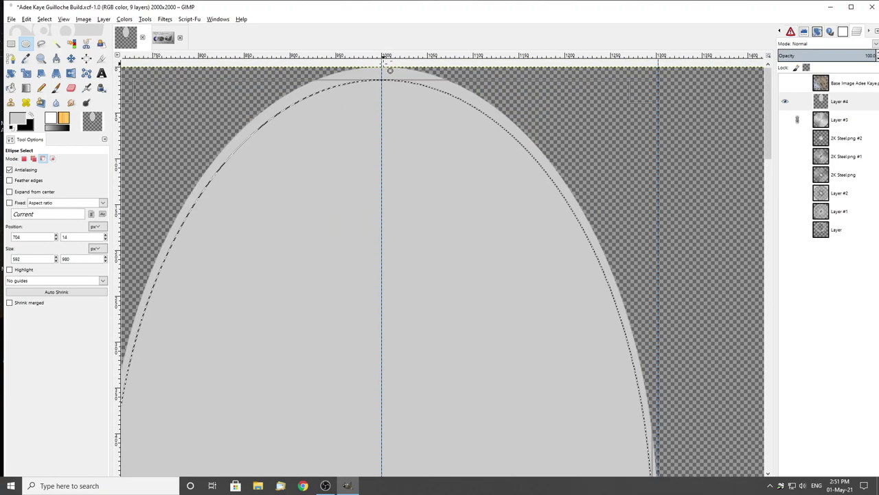
scroll(389, 69, "up", 3)
left_click_drag(396, 108, 379, 98)
scroll(405, 89, "up", 2)
scroll(412, 100, "up", 2)
scroll(412, 103, "down", 2)
scroll(405, 82, "up", 2)
mouse_move(417, 145)
left_mouse_down()
mouse_move(410, 111)
mouse_move(408, 144)
left_mouse_up()
scroll(533, 194, "down", 5)
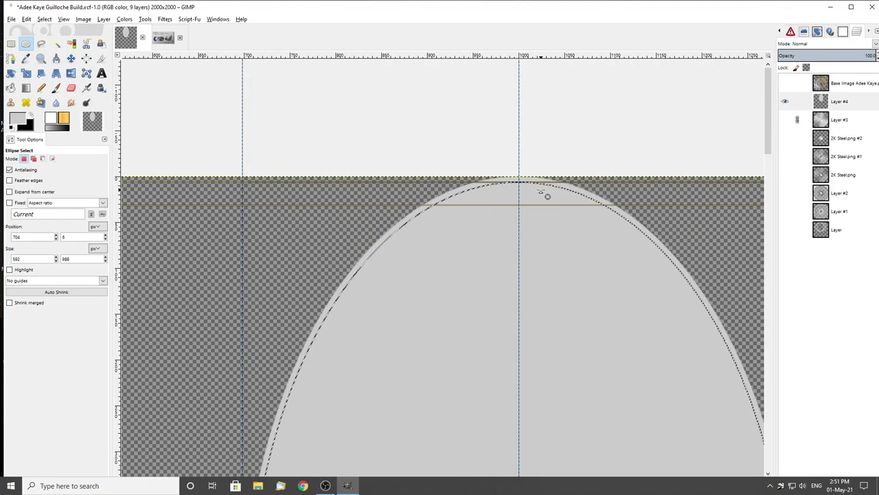
Delete the gray fill inside the inner elliptical selection and clear the selection
scroll(398, 171, "down", 2)
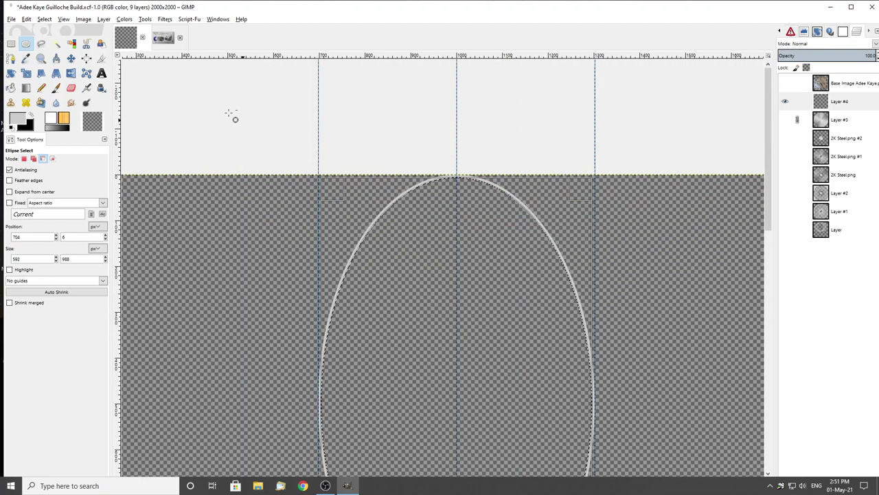
left_click(11, 44)
scroll(447, 172, "down", 2)
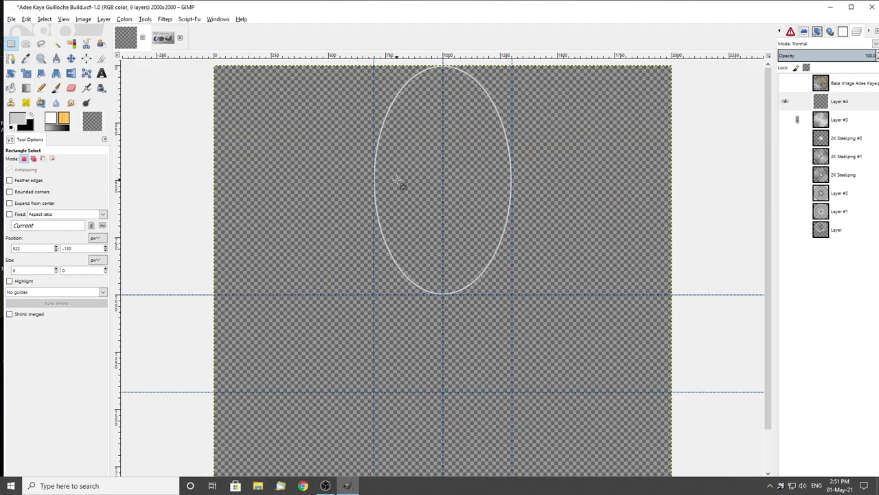
scroll(466, 169, "down", 1)
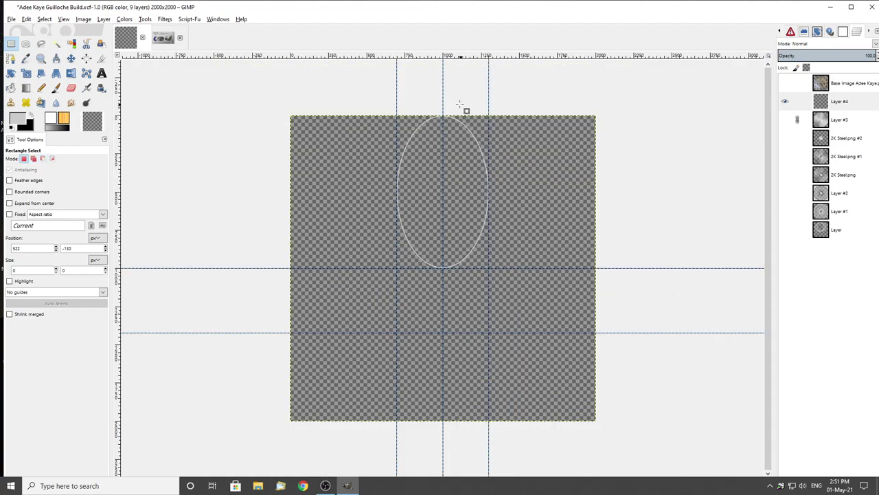
Try deleting the ring's right half with an 851 × 1314 px rectangular selection starting at the vertical center guide, and compare with the base image
left_click_drag(443, 90, 573, 262)
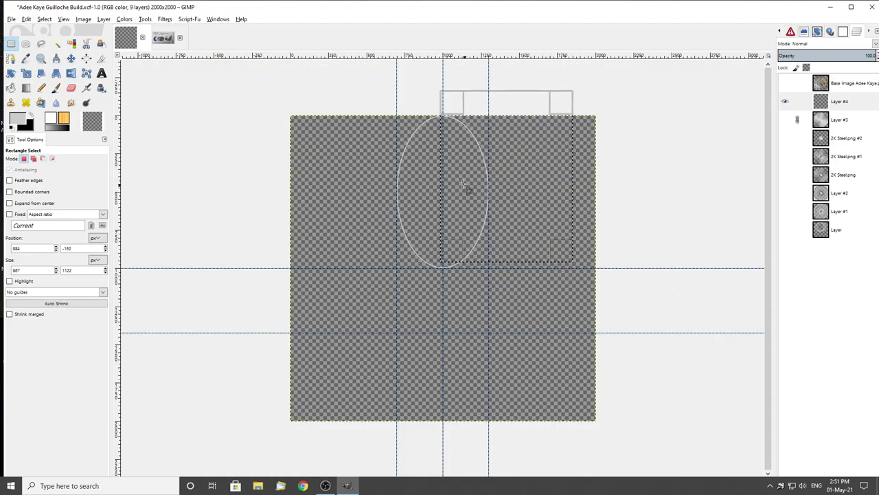
left_click_drag(484, 227, 502, 255)
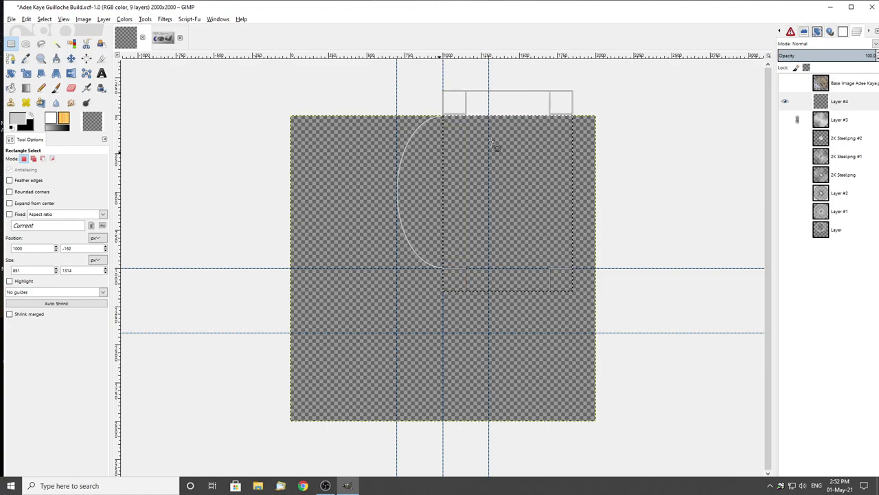
left_click(785, 83)
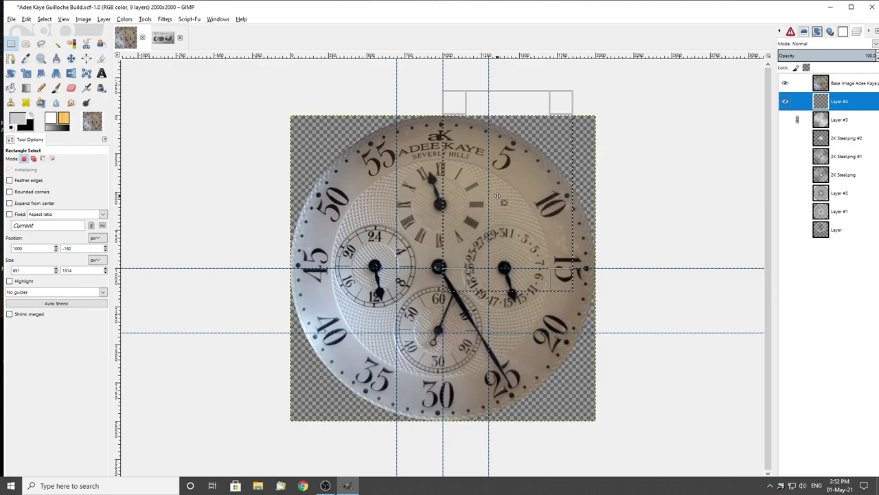
left_click(785, 83)
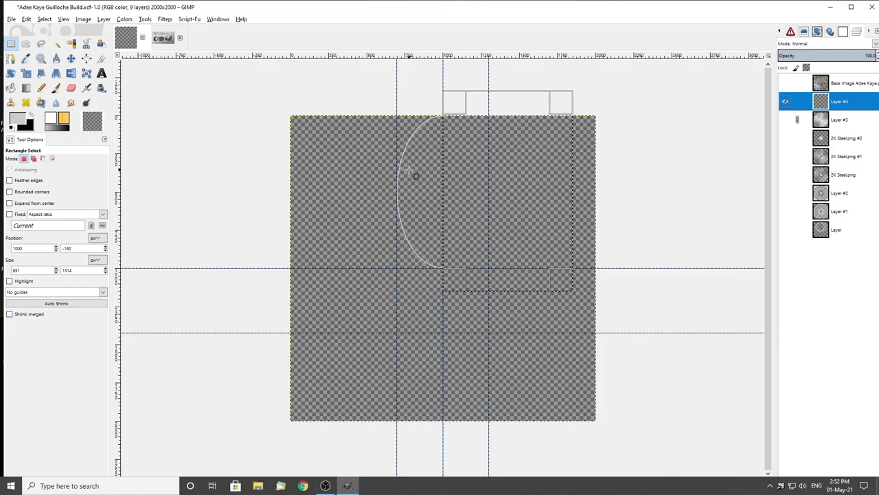
left_click(607, 162)
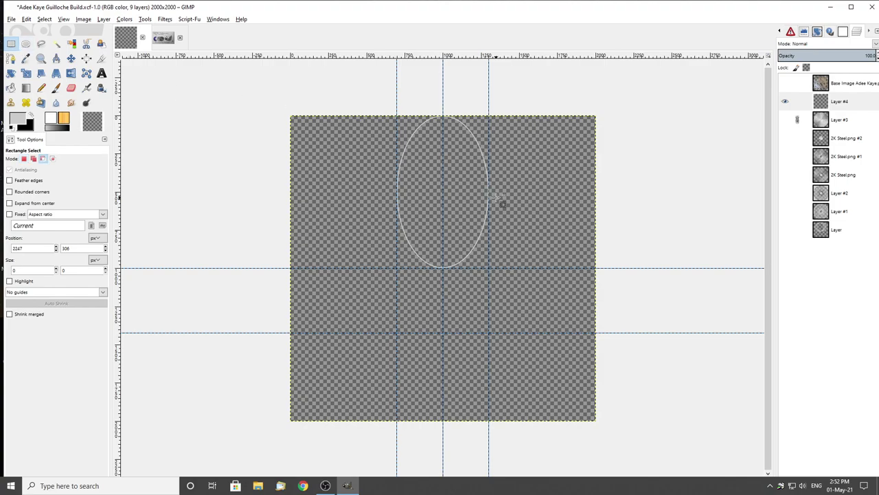
Rotate a pasted copy of the ellipse ring 2.5° about center 1000, 1000 px and anchor it to Layer #4
key("ctrl+v")
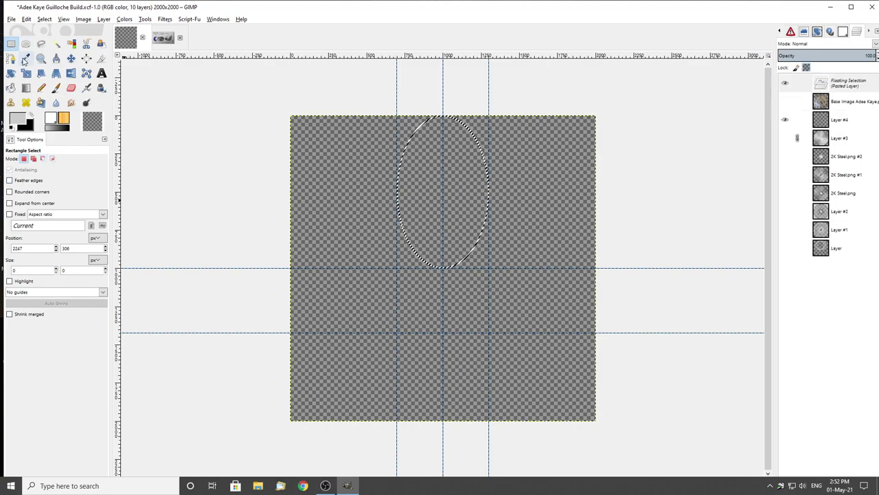
left_click(13, 74)
left_click(294, 185)
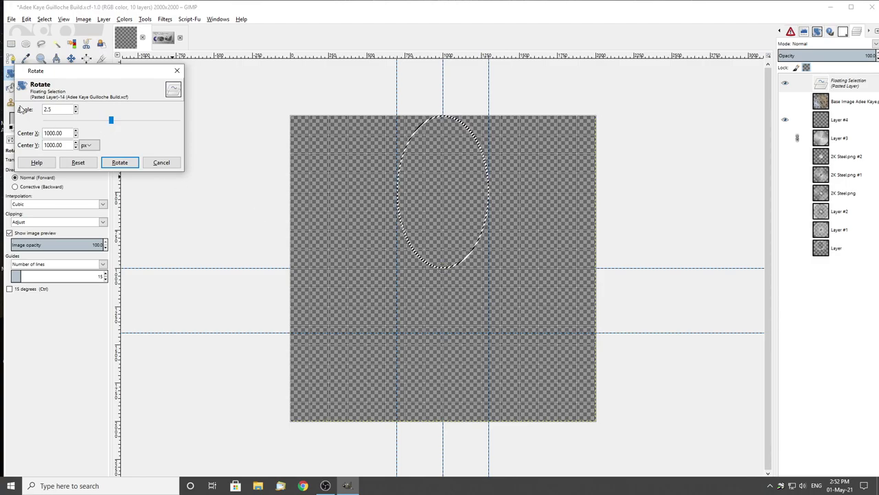
left_click(73, 171)
left_click(62, 119)
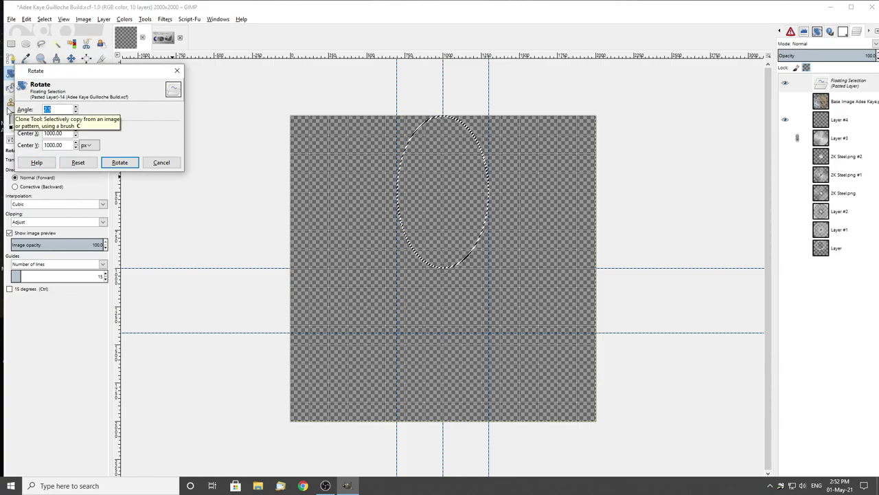
left_click(119, 162)
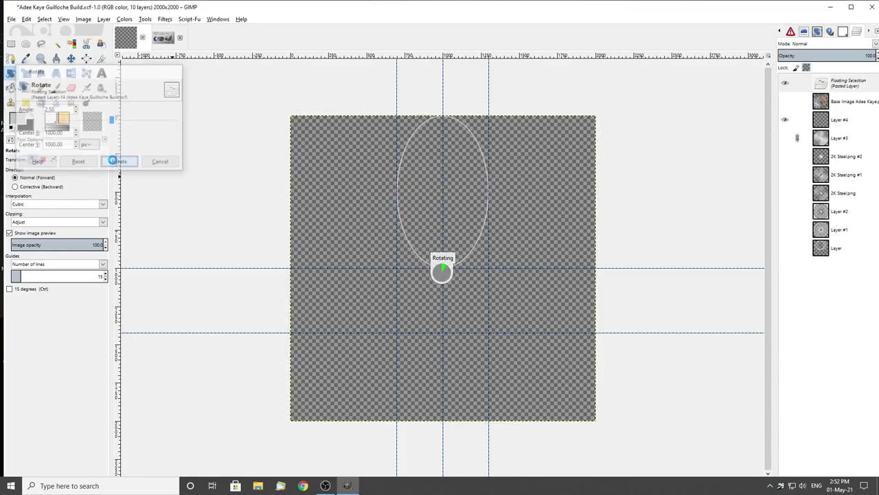
left_click(11, 43)
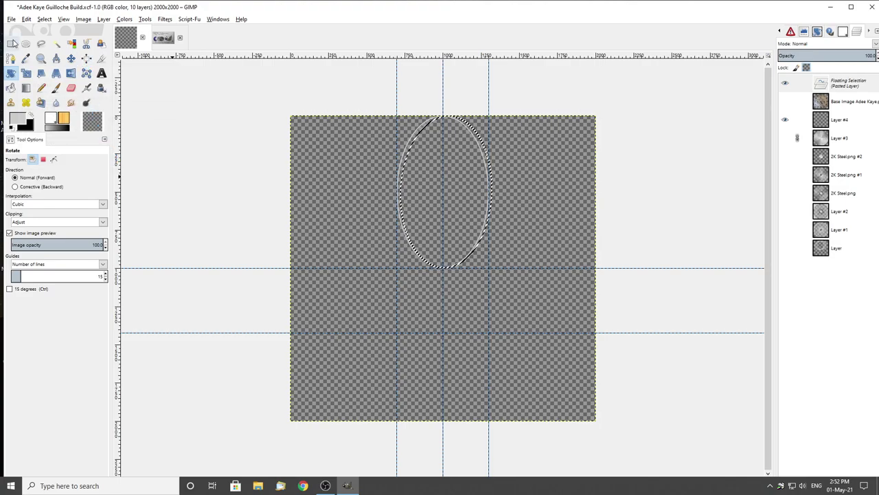
left_click(247, 141)
scroll(444, 162, "up", 1)
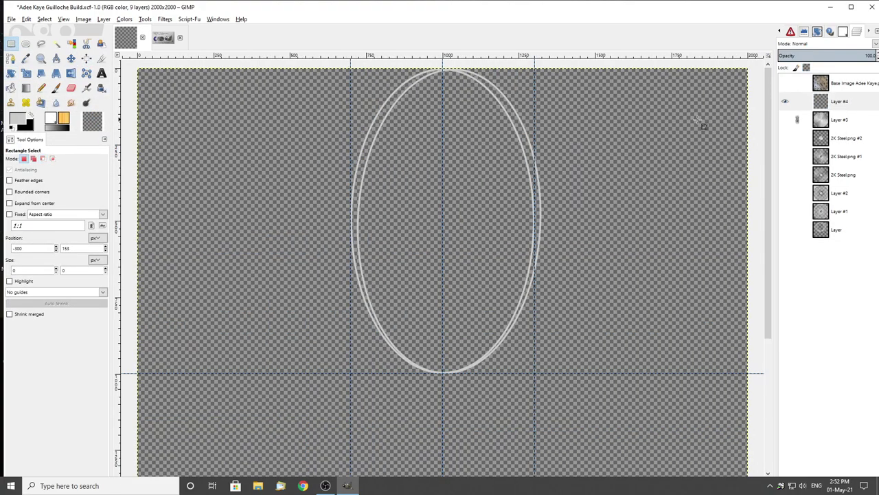
Show the base image, measure the width of one guilloche square beside the upper subdial, and return to showing only Layer #4
left_click(785, 83)
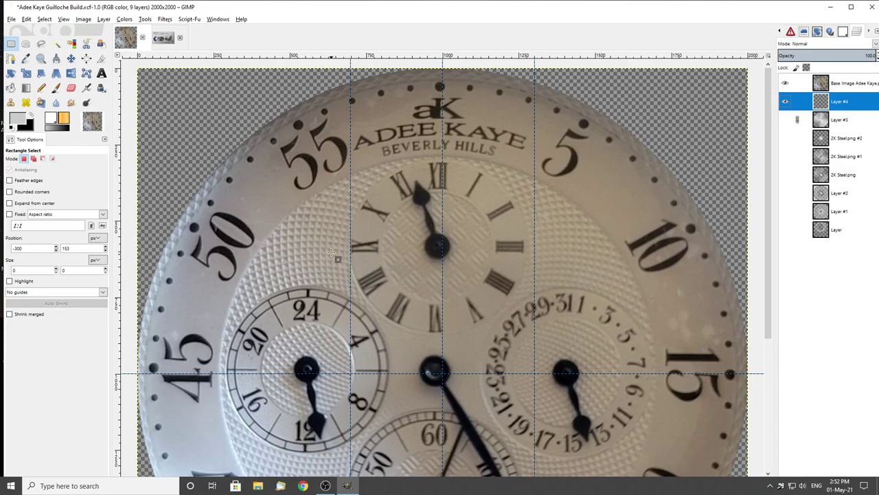
scroll(337, 259, "up", 3)
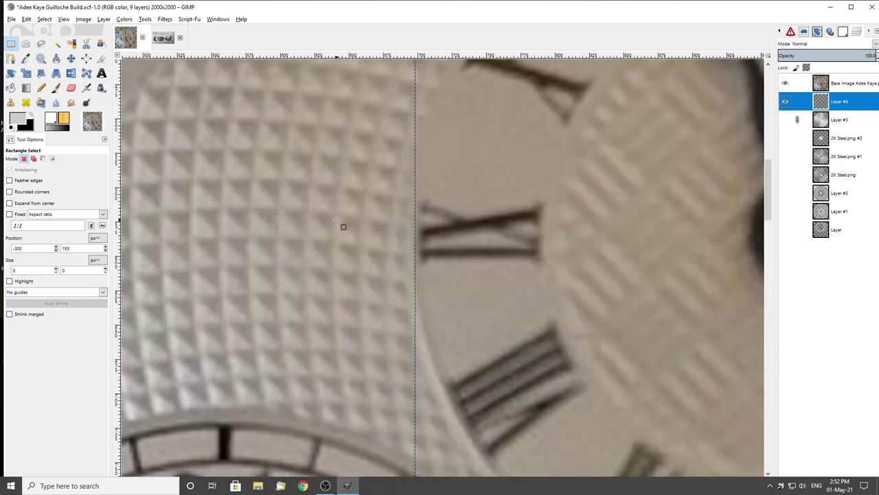
left_click(56, 58)
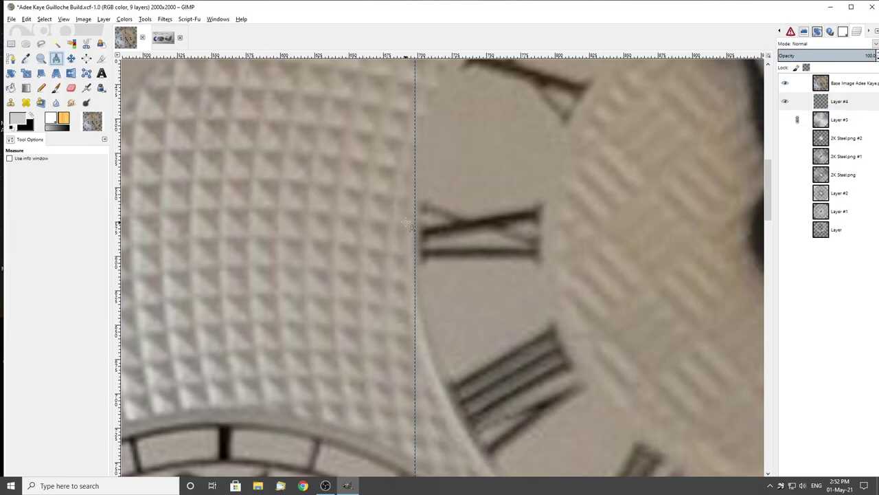
scroll(407, 223, "down", 3)
scroll(395, 241, "up", 5)
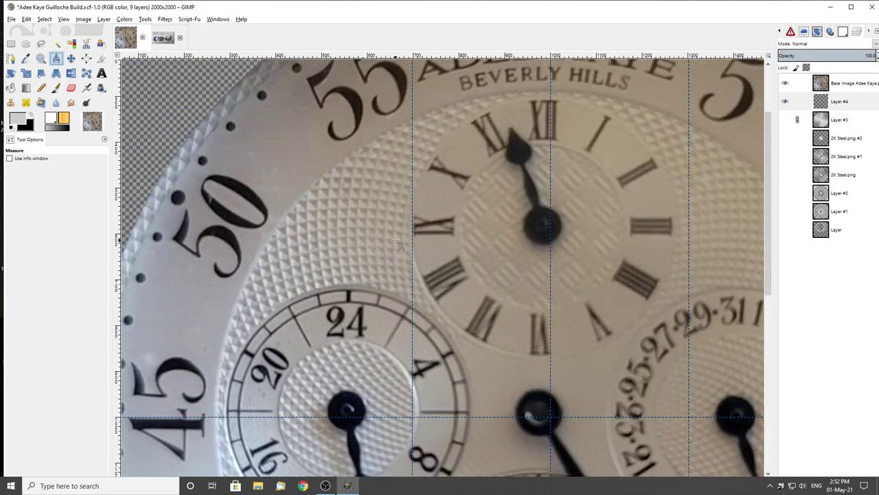
scroll(399, 236, "up", 4)
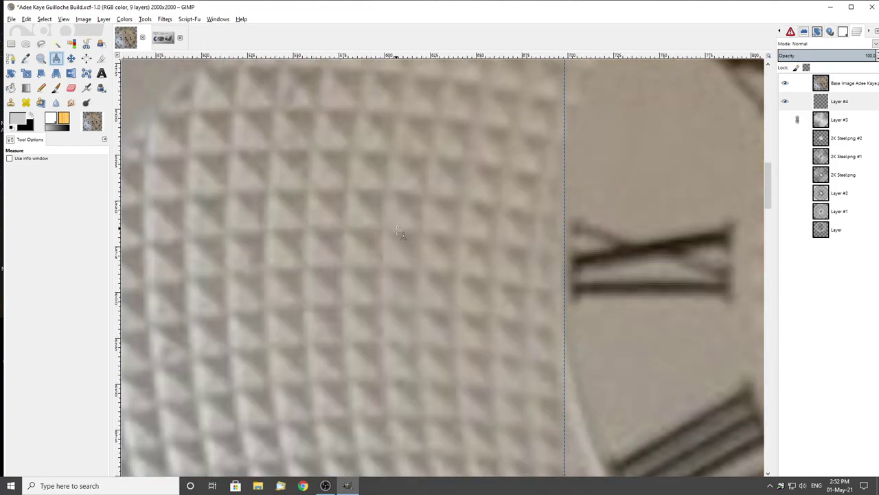
scroll(402, 235, "up", 2)
left_click_drag(368, 221, 434, 220)
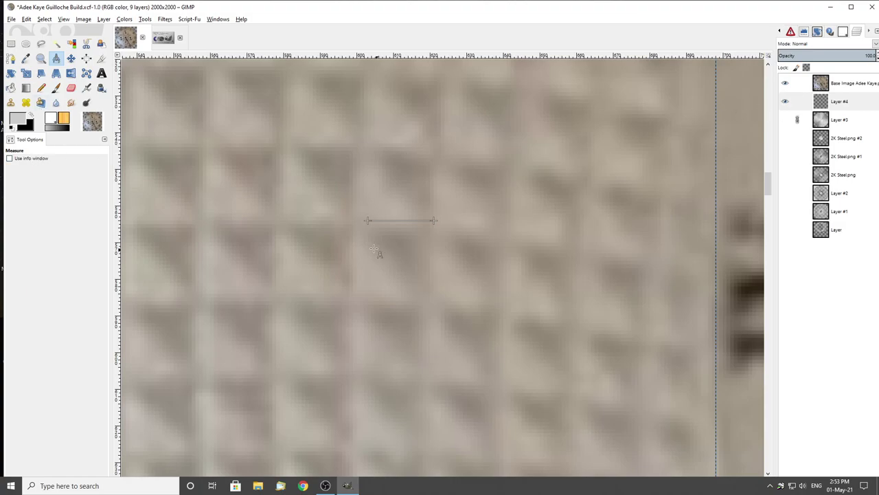
left_click(12, 44)
scroll(433, 204, "down", 5)
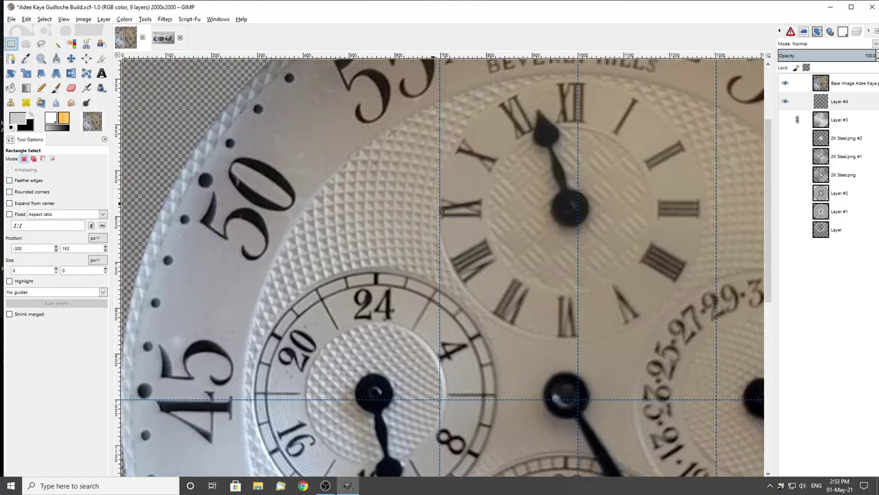
left_click(785, 101, "shift")
scroll(438, 185, "down", 2)
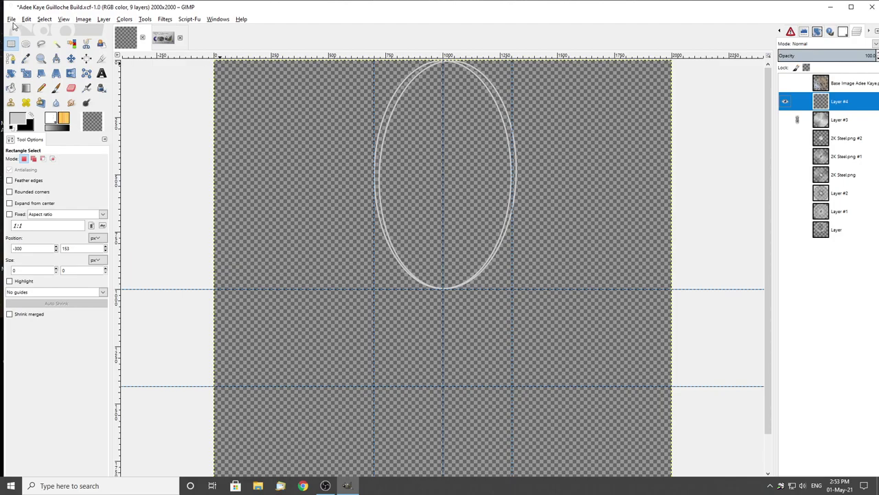
key("ctrl+v")
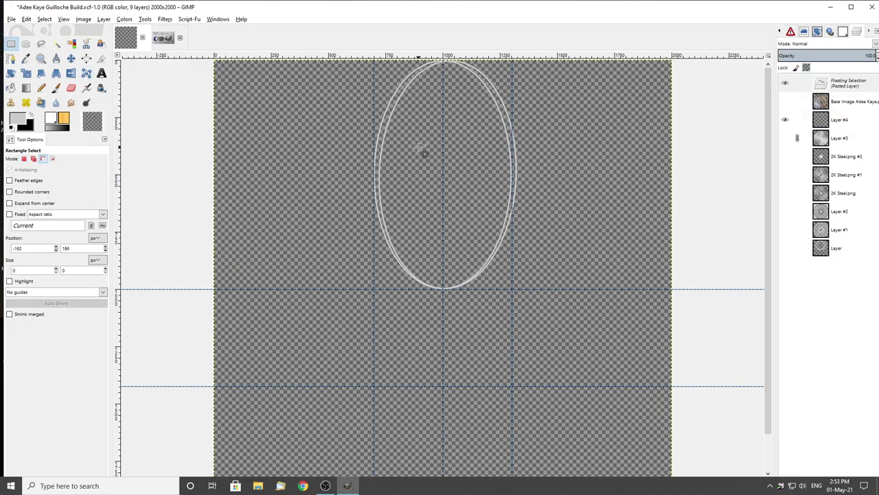
key("ctrl+h")
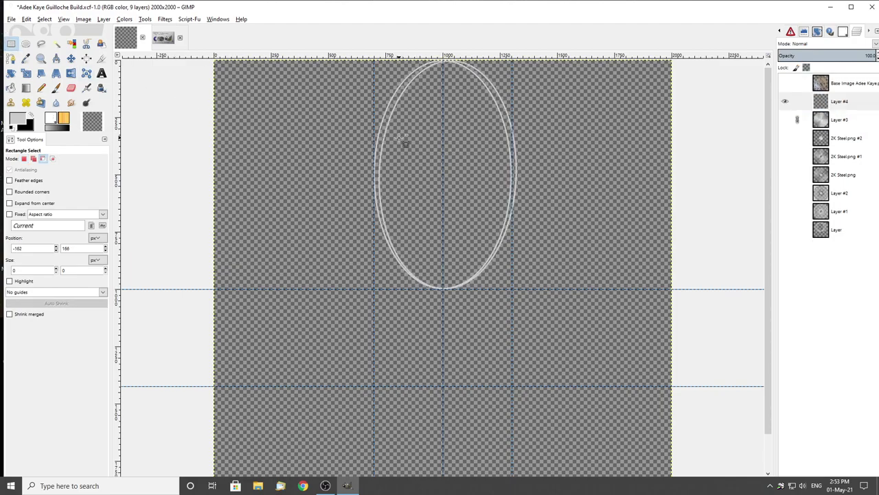
key("ctrl+v")
left_click(842, 102)
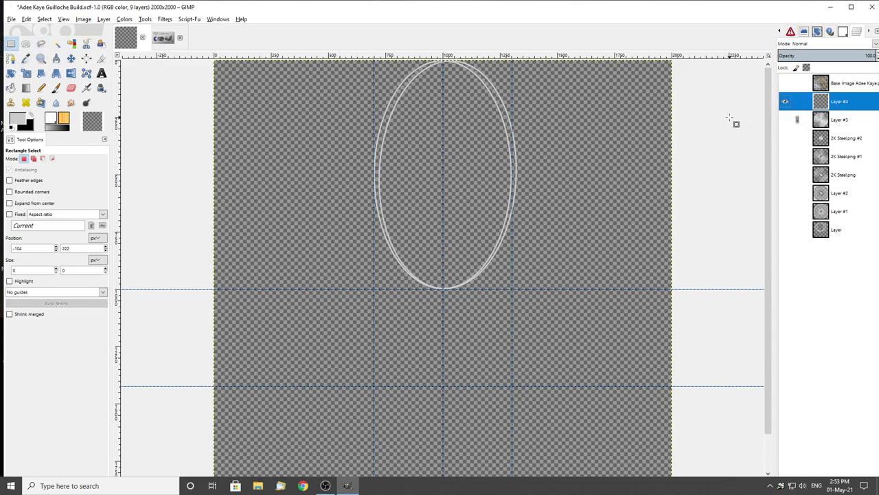
Redo the first rotated copy by rotating the pasted ring 2.5° about center 1000, 1000 px and anchoring it to Layer #4
key("ctrl+v")
scroll(430, 123, "up", 2)
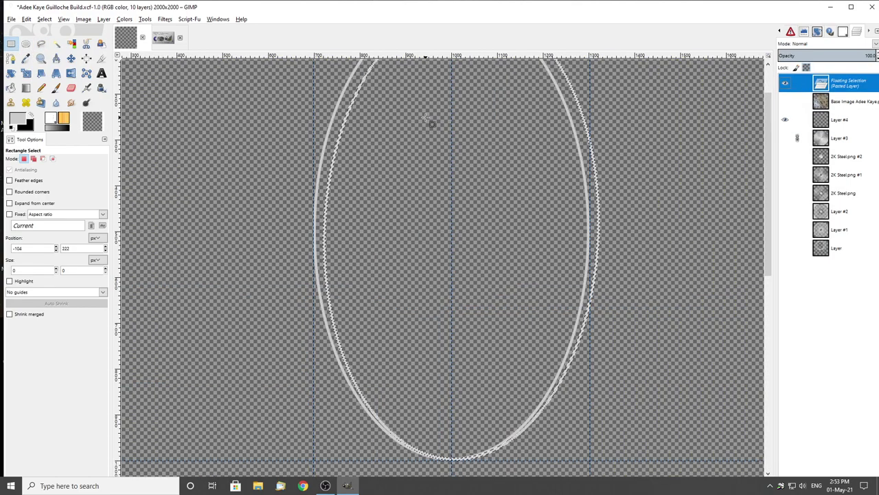
scroll(429, 123, "down", 1)
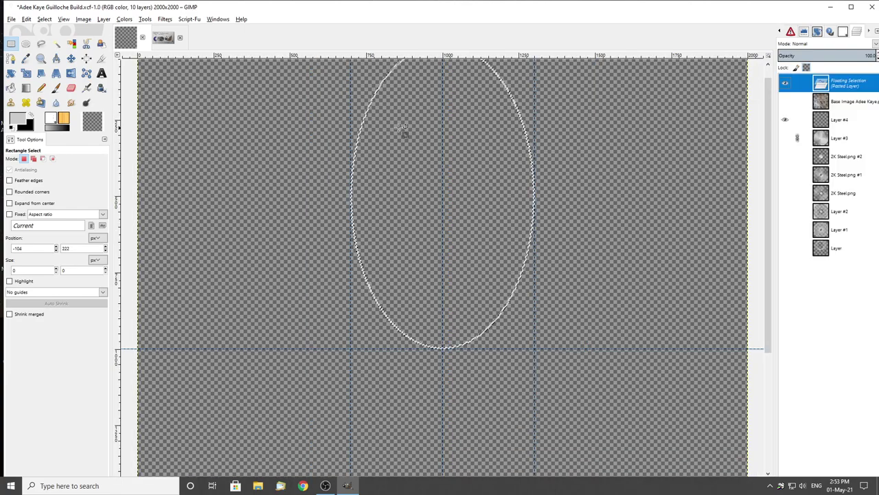
left_click(10, 72)
left_click(283, 153)
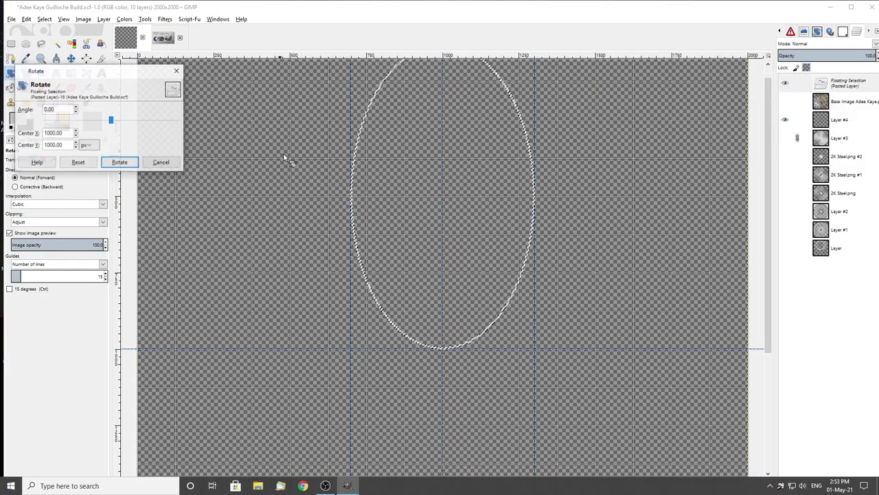
scroll(282, 153, "down", 2)
left_click_drag(58, 109, 18, 113)
type("2.5")
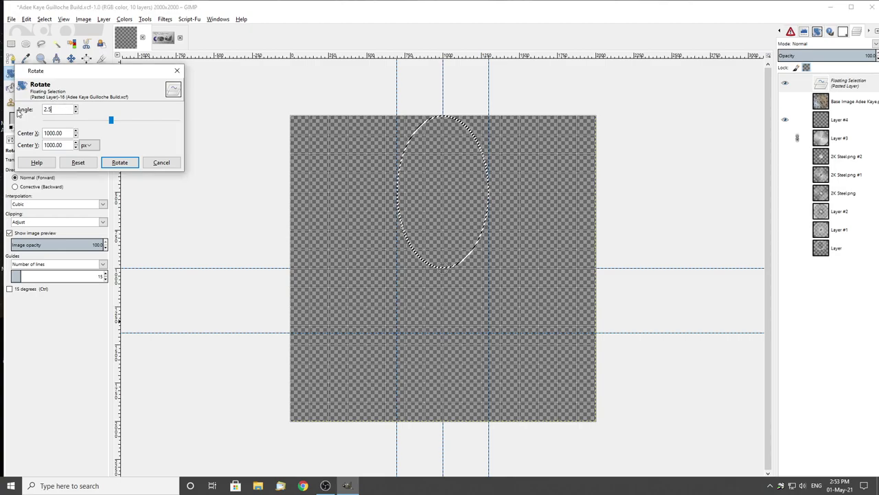
left_click(119, 162)
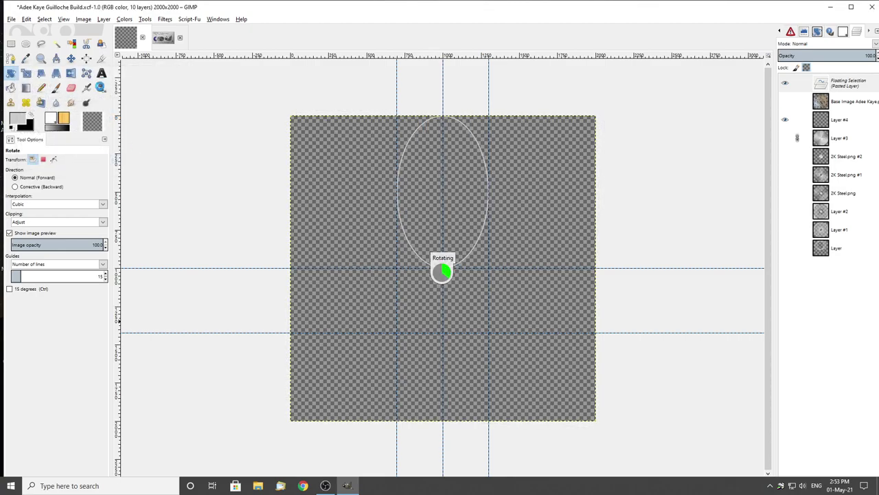
key("r")
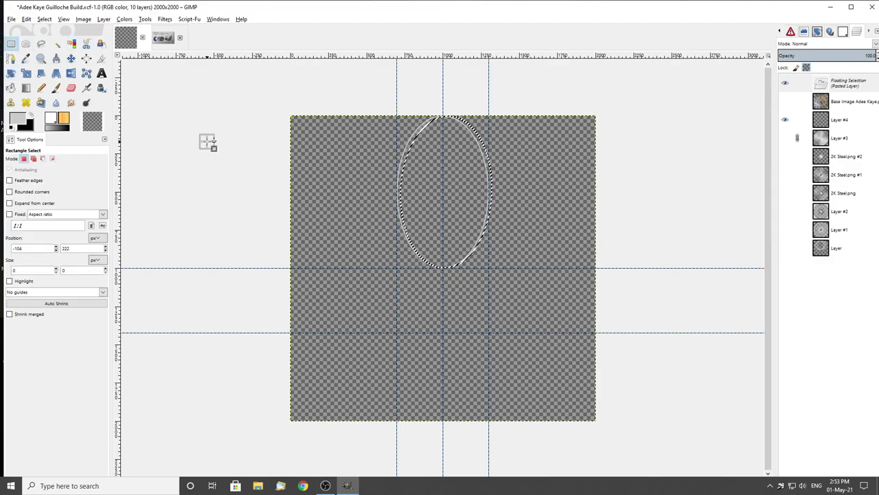
left_click(207, 141)
Paste the ring again, rotate it 5° about center 1000, 1000 px, and anchor it to Layer #4
key("ctrl+v")
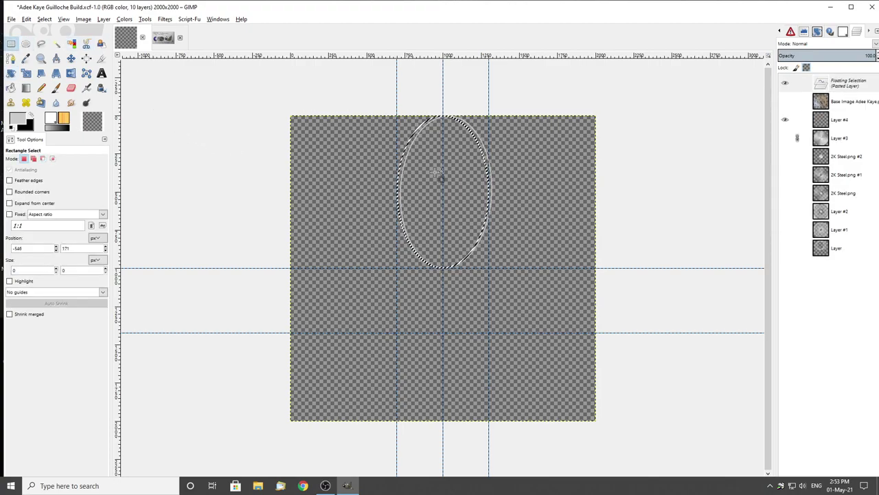
scroll(422, 188, "up", 2)
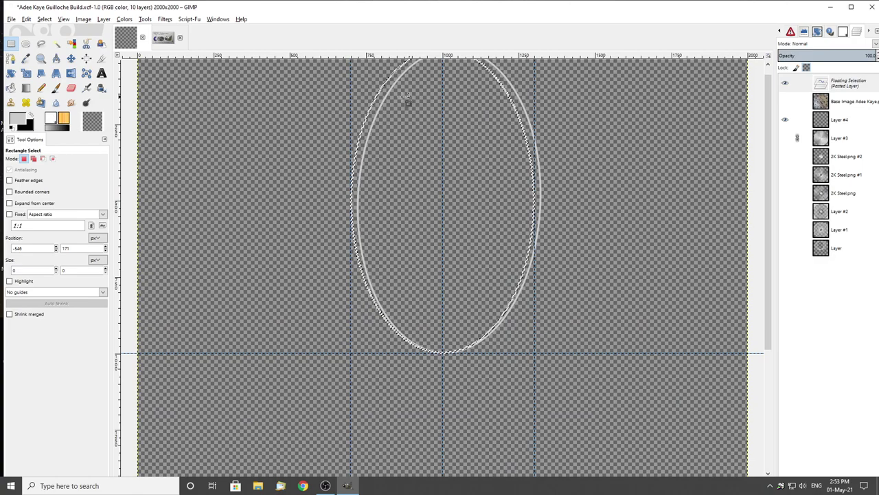
left_click(10, 74)
left_click(248, 142)
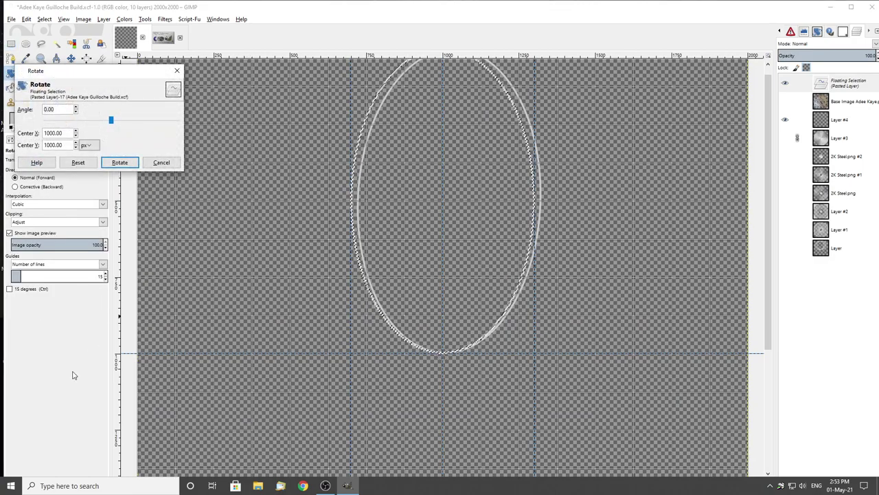
triple_click(61, 114)
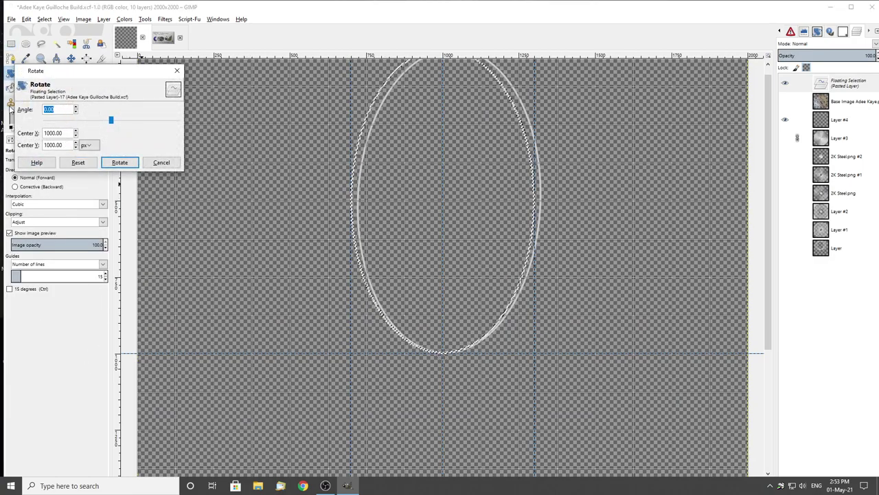
type("5")
key("Return")
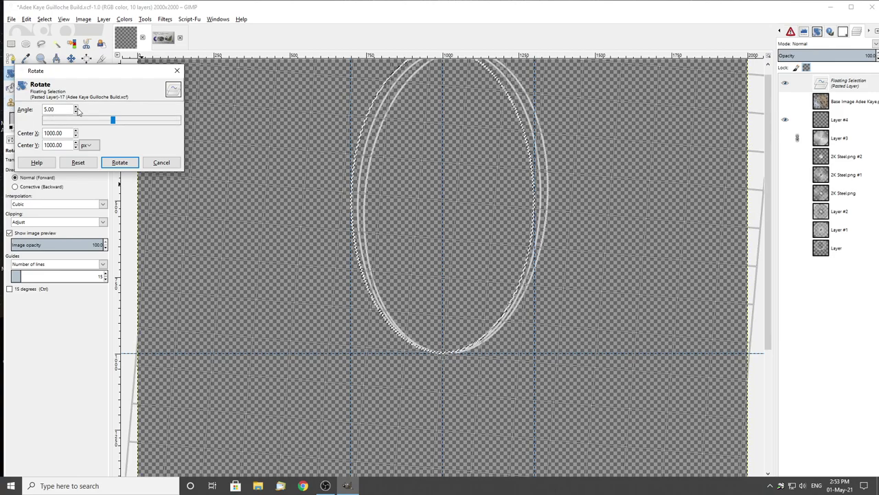
left_click(120, 163)
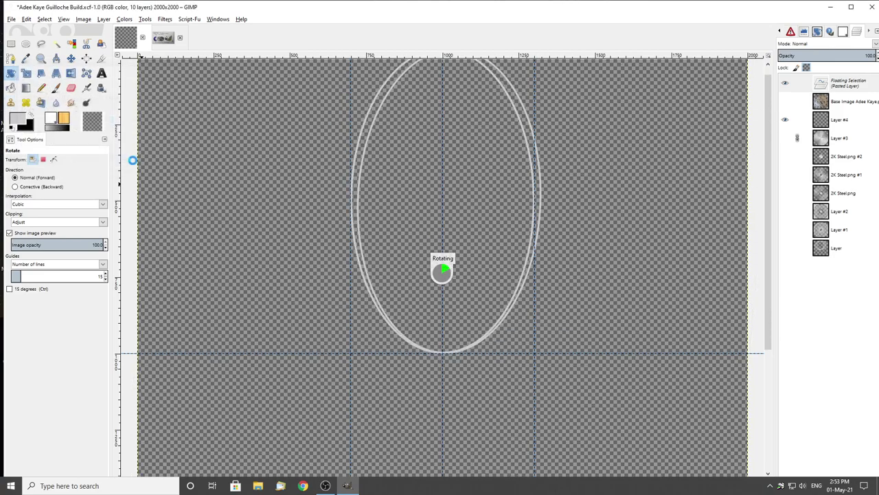
left_click(12, 44)
left_click(233, 144)
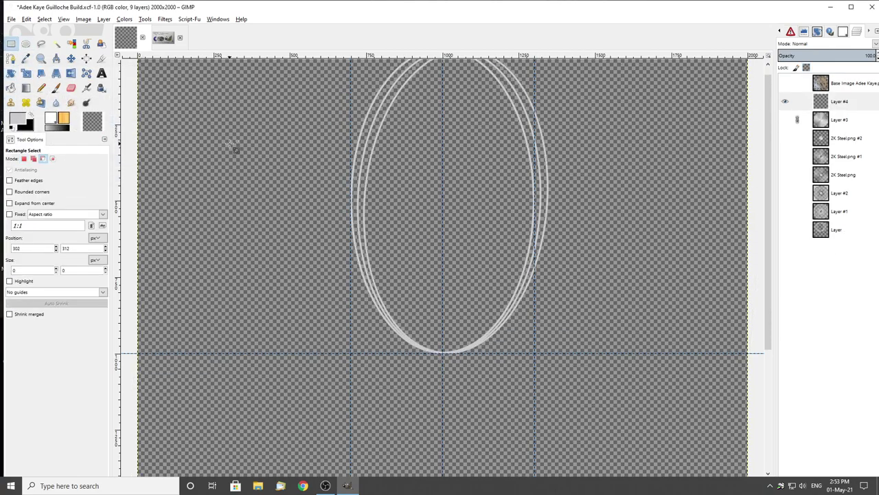
Paste another copy of the ring, rotate it 7.5° about center 1000, 1000 px, and anchor it to Layer #4
key("ctrl+v")
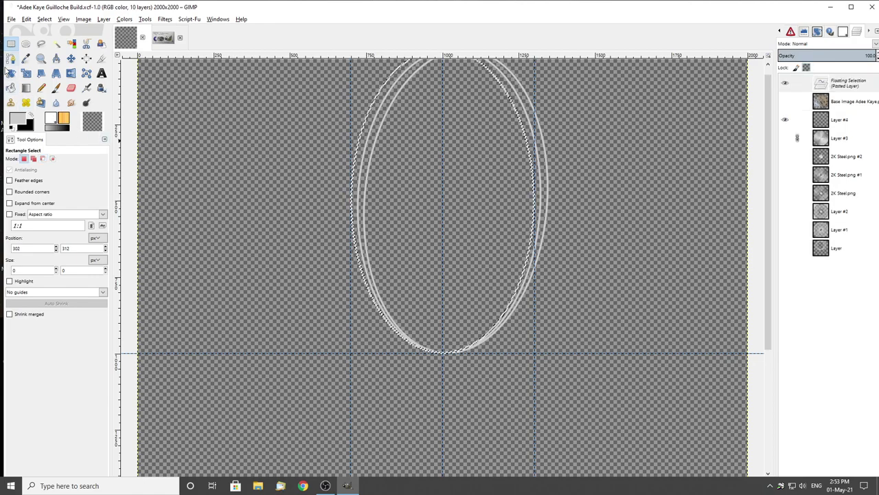
left_click(10, 73)
left_click(202, 138)
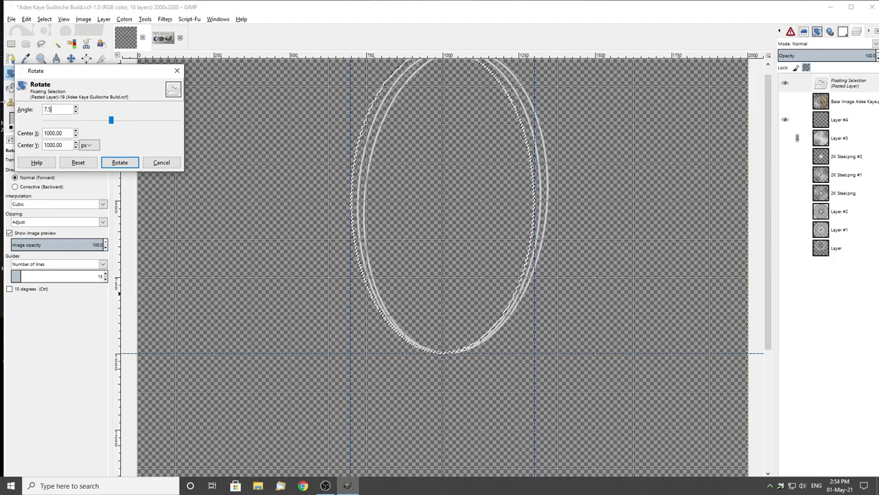
left_click(119, 162)
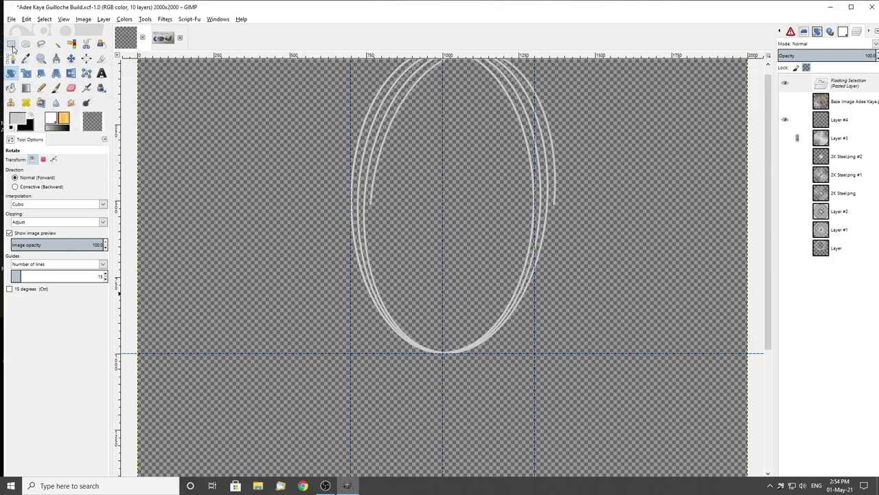
left_click(11, 45)
left_click(222, 147)
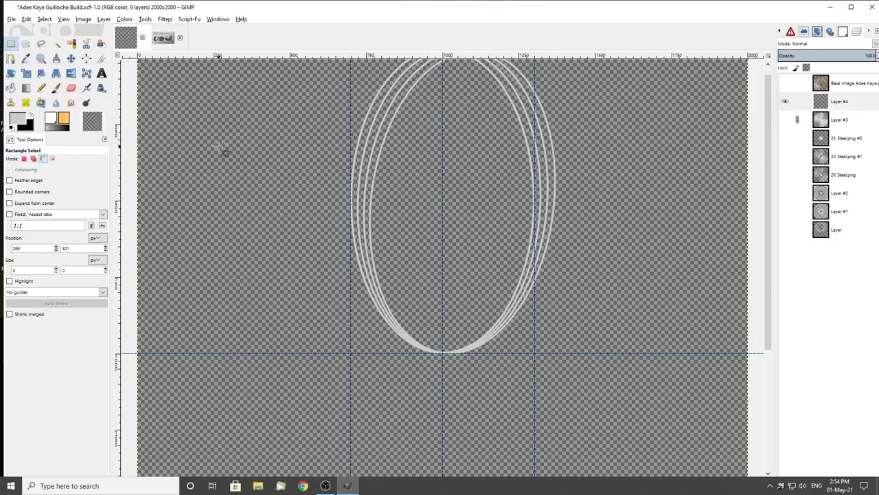
Rotate a further pasted ring about center 1000, 1000 px, one increment past the 7.5° copy, and anchor it to Layer #4
key("ctrl+v")
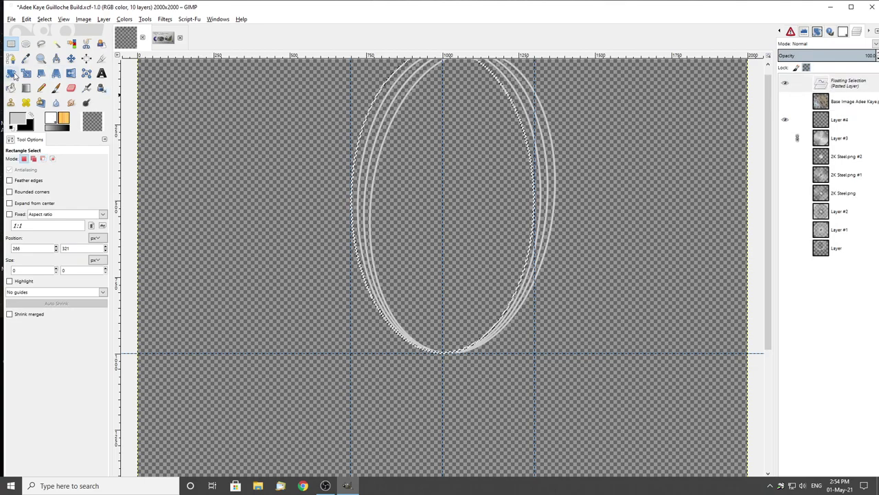
left_click(11, 73)
left_click(228, 131)
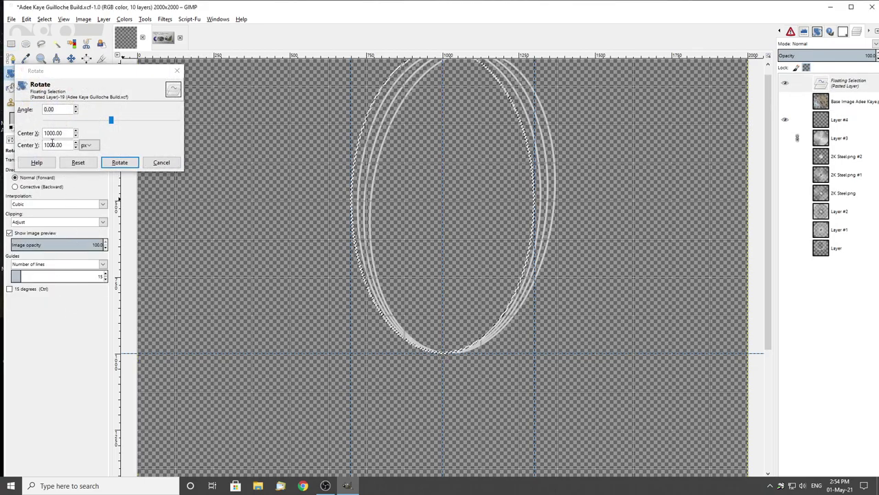
left_click(19, 114)
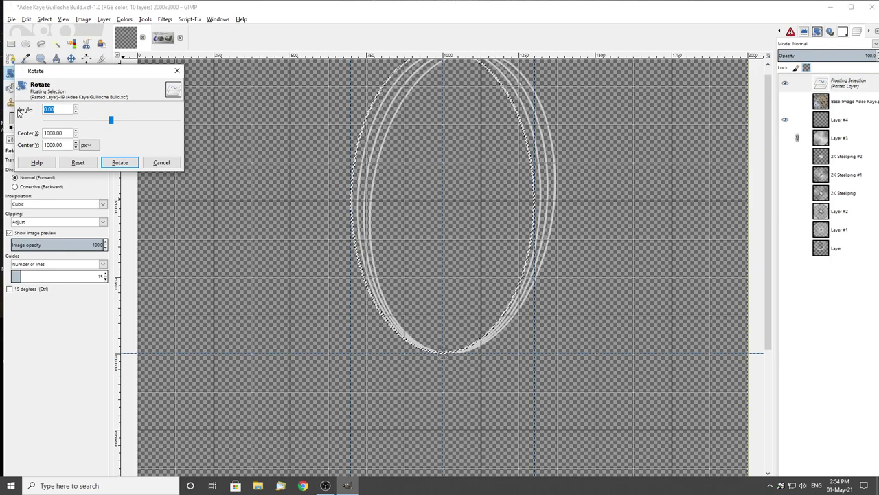
left_click(118, 162)
key("r")
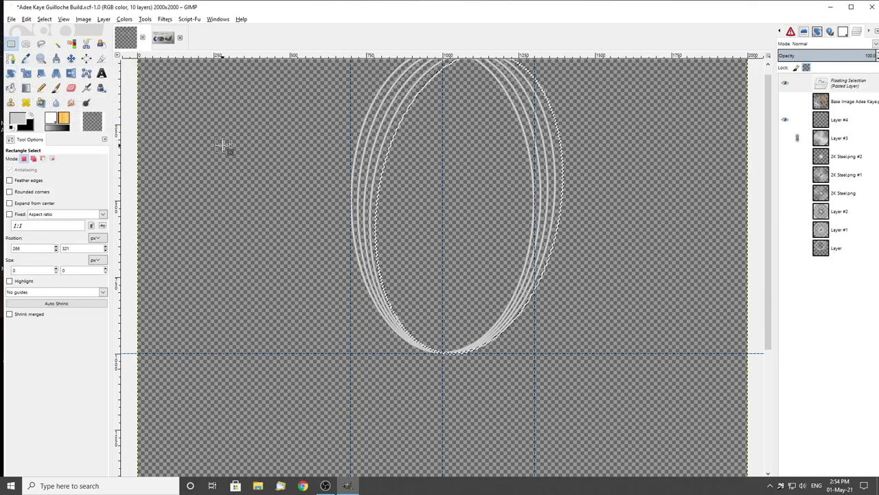
left_click(228, 147)
Copy the whole ring group, paste it, rotate it 10° about center 1000, 1000 px, and anchor it to Layer #4
key("minus")
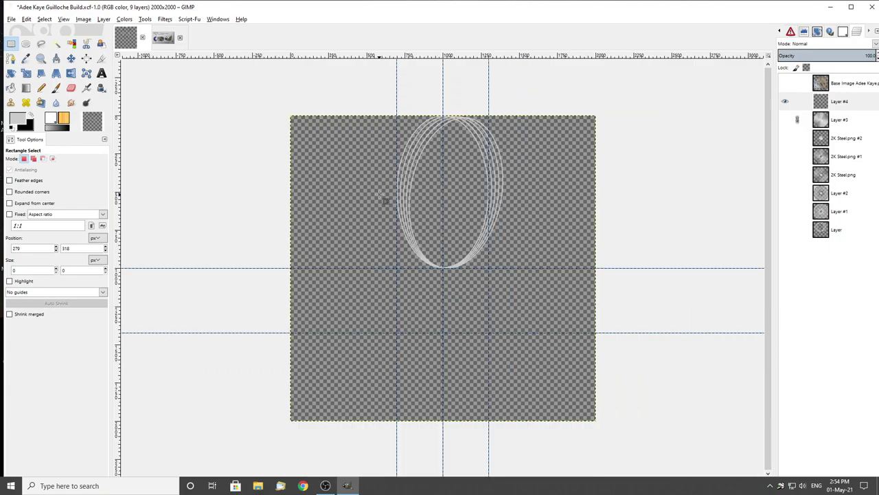
key("ctrl+v")
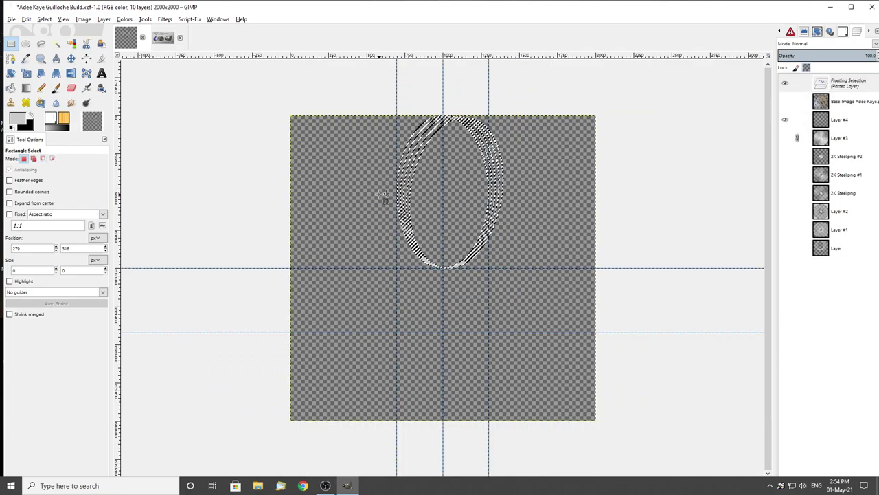
key("plus")
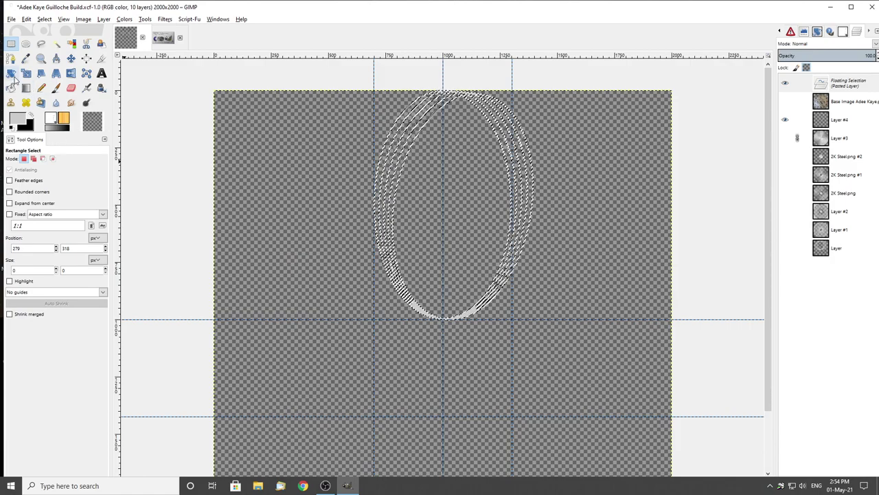
key("shift+r")
left_click(228, 139)
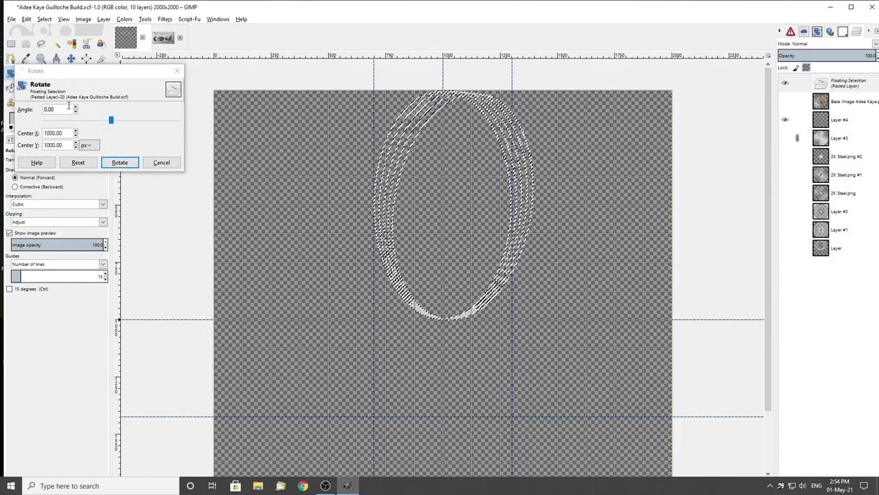
left_click(18, 108)
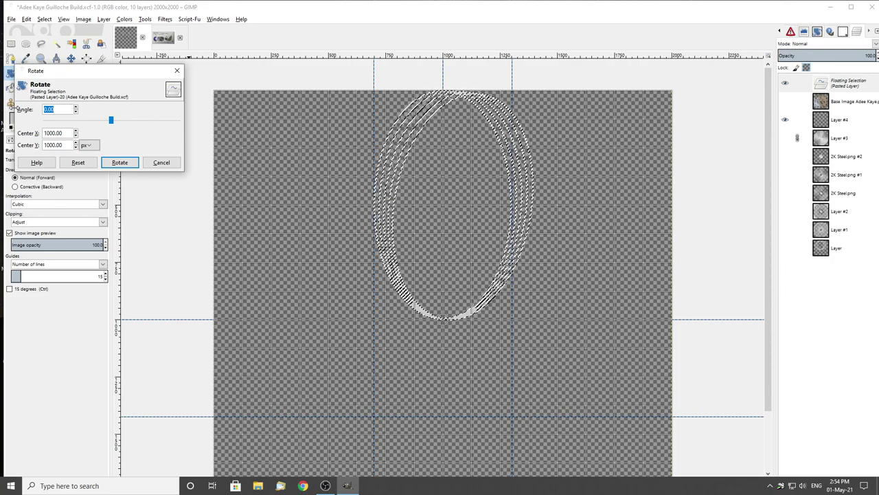
type("10")
key("Tab")
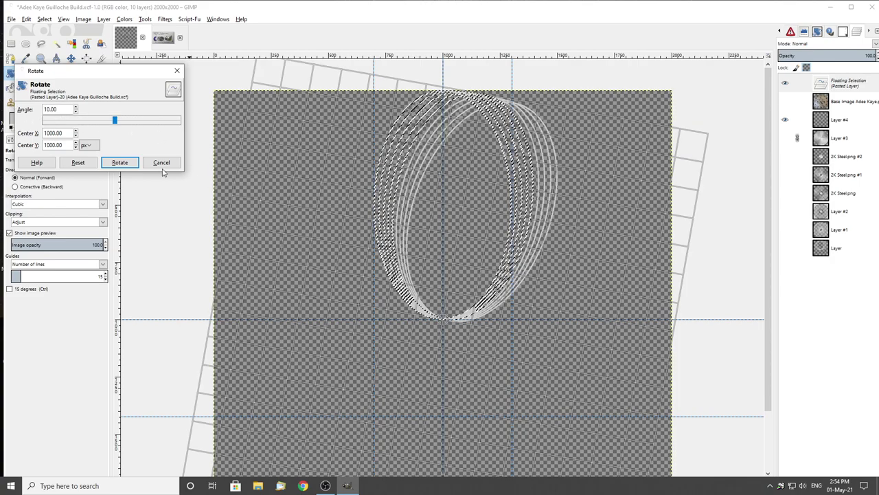
left_click(120, 162)
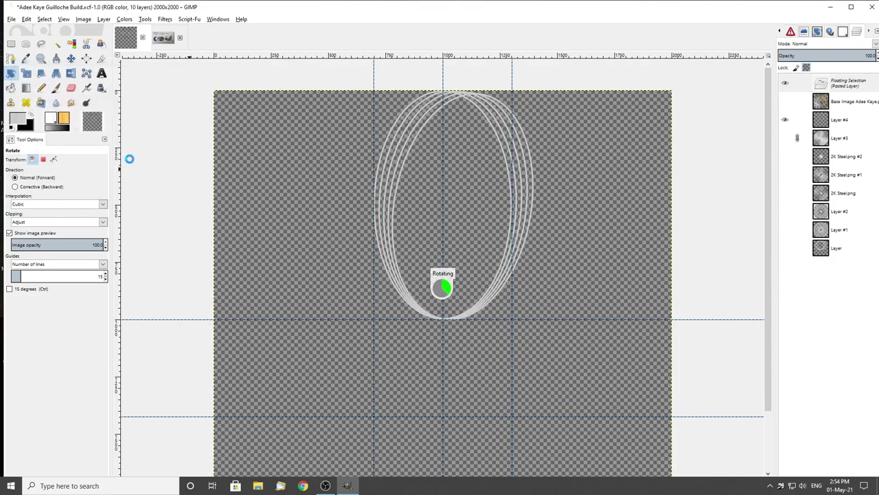
left_click(11, 43)
left_click(187, 118)
Paste the ring group again, rotate it 20° about center 1000, 1000 px, and anchor it to Layer #4
key("ctrl+v")
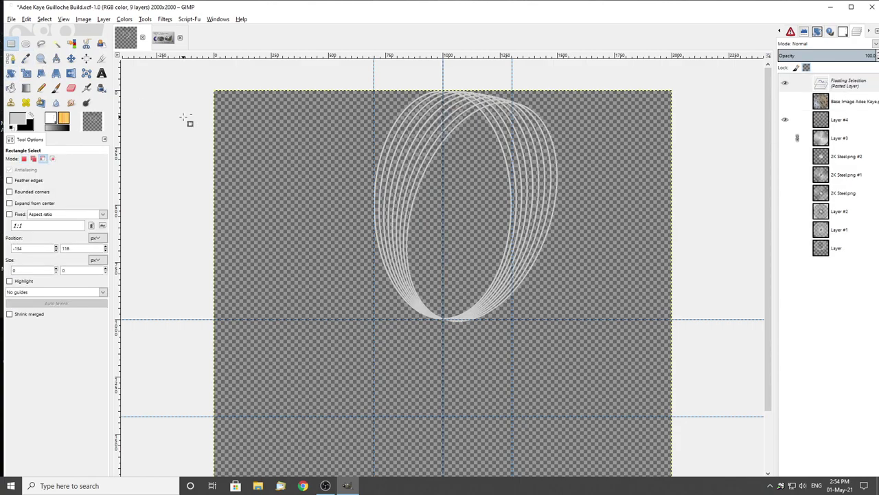
key("shift+r")
left_click(199, 151)
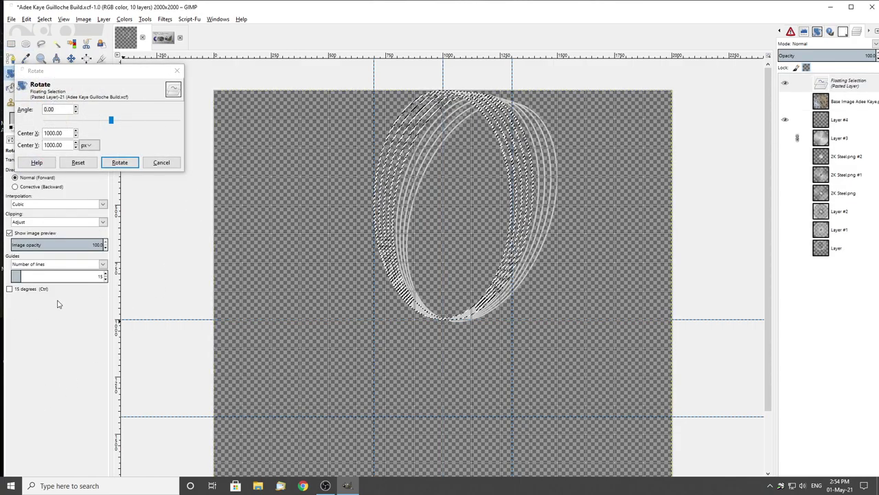
type("20")
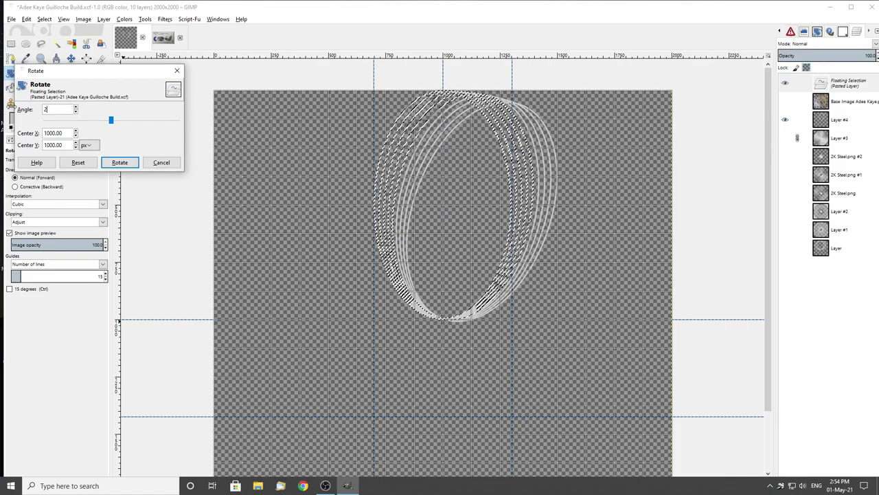
key("Tab")
left_click(119, 163)
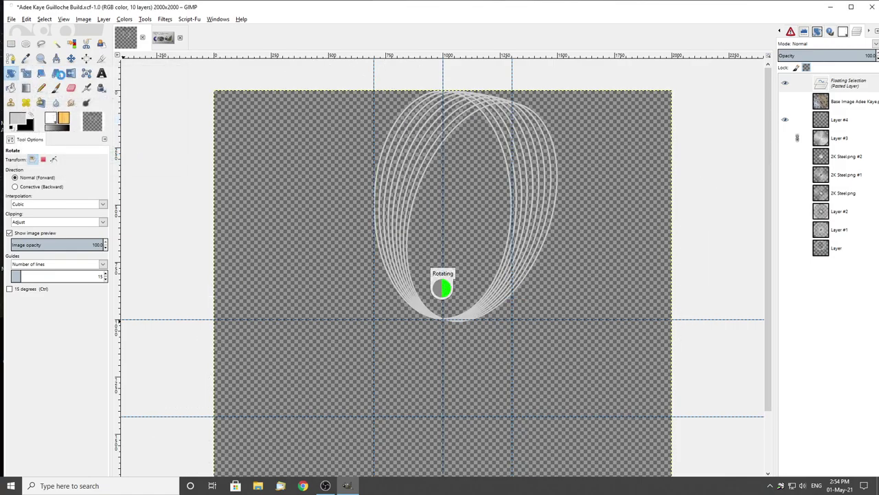
left_click(11, 45)
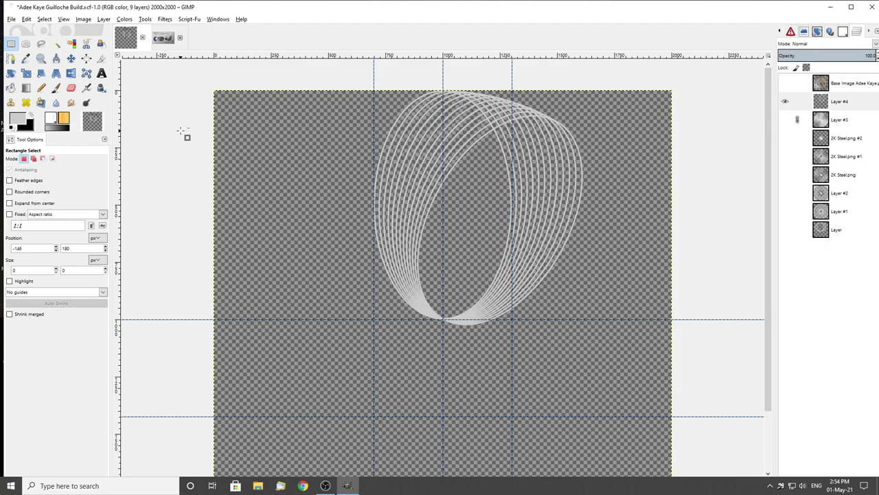
Rotate another pasted ring group about center 1000, 1000 px, one increment past the 20° copy, and anchor it to Layer #4
left_click(11, 74)
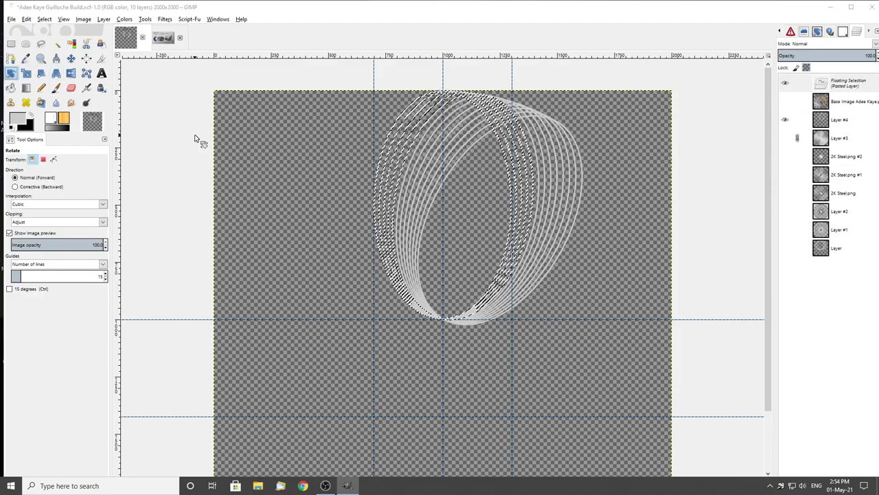
left_click(197, 138)
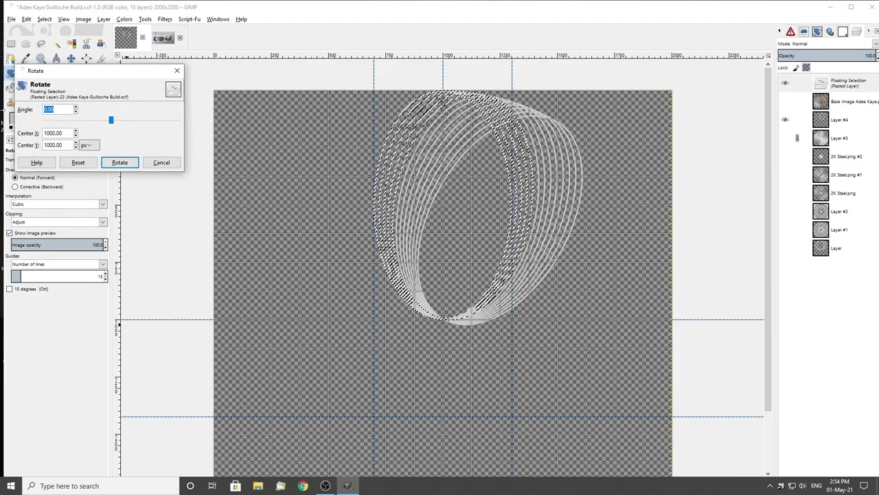
key("Tab")
left_click(119, 162)
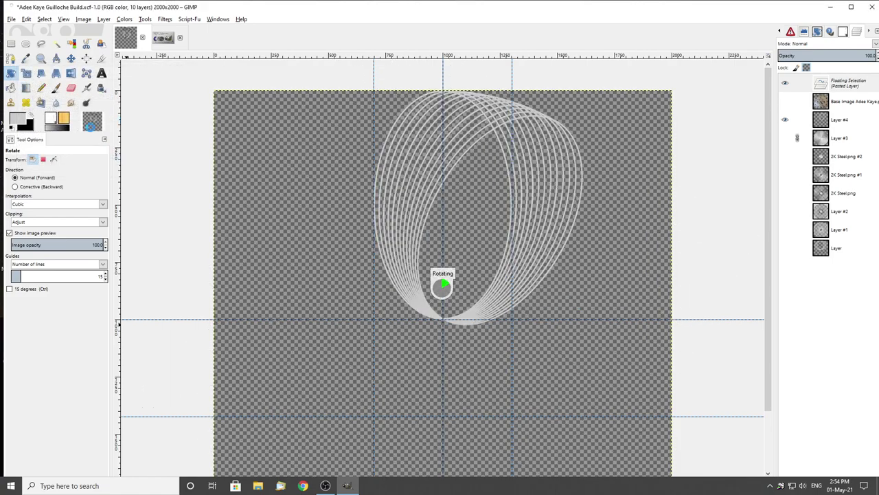
key("r")
left_click(173, 140)
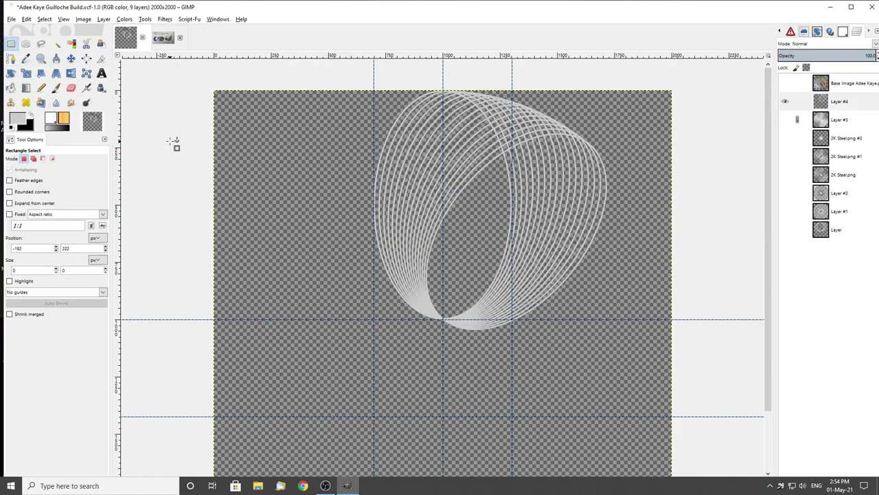
Paste the ring group, rotate it 40° about center 1000, 1000 px, and anchor it to Layer #4
key("ctrl+v")
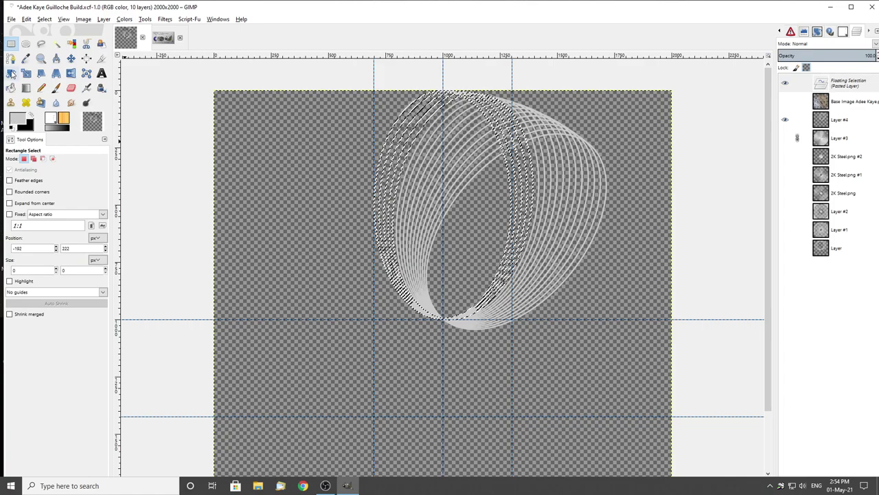
left_click(11, 74)
left_click(165, 226)
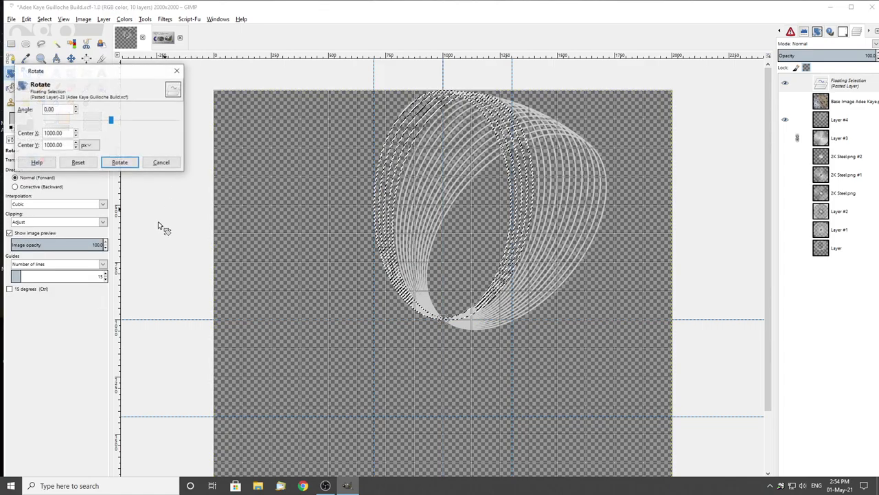
triple_click(66, 110)
type("40")
key("Tab")
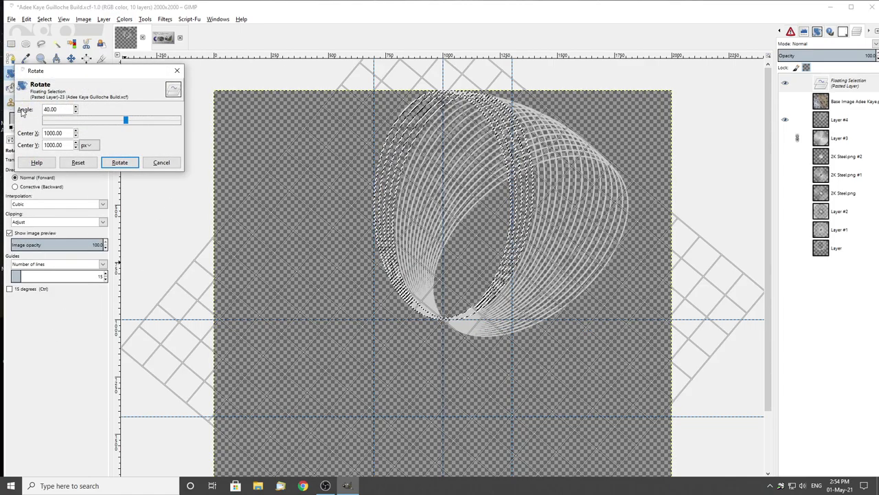
left_click(120, 163)
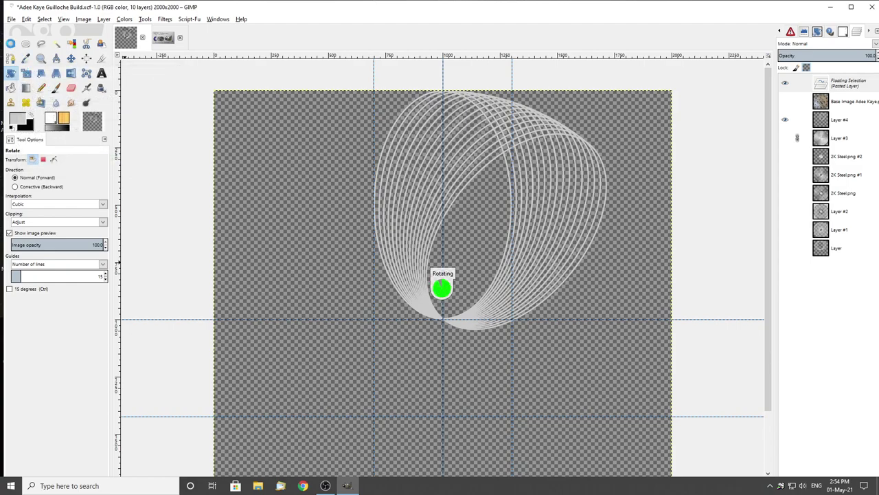
key("r")
left_click(204, 147)
Paste another copy of the ring group, rotate it 50° about center 1000, 1000 px, and anchor it to Layer #4
key("ctrl+v")
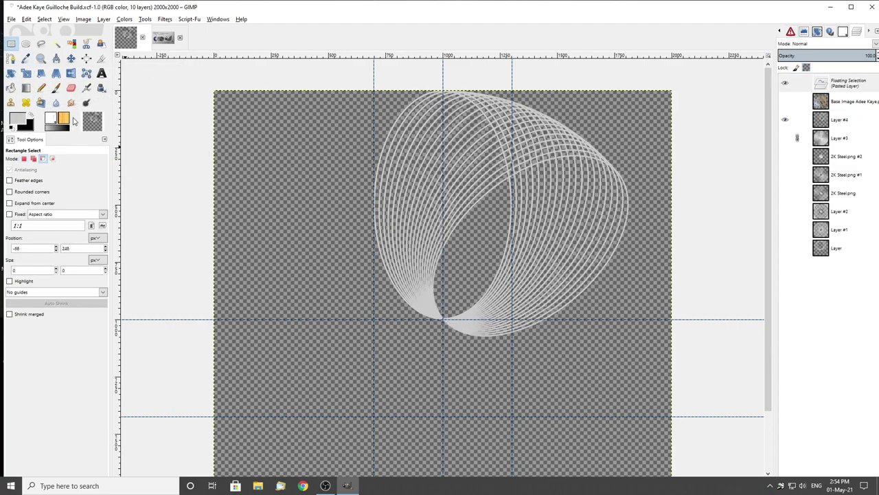
left_click(11, 73)
left_click(183, 112)
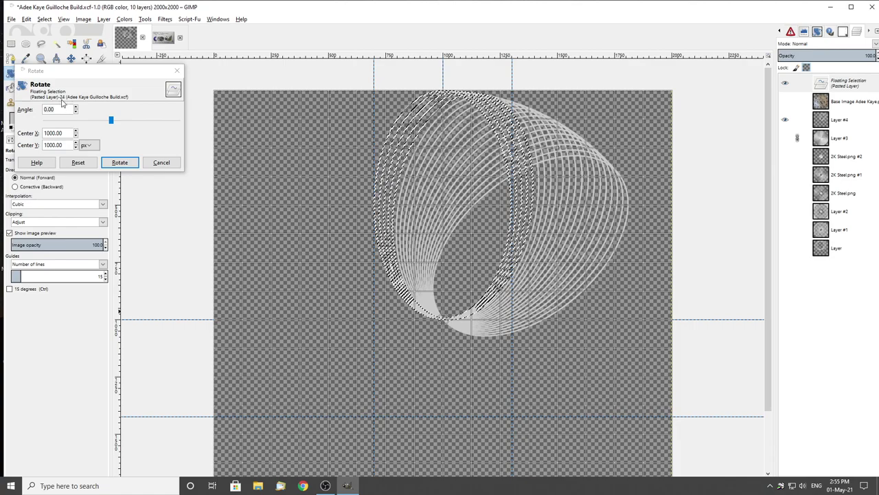
left_click(24, 112)
type("50")
key("Return")
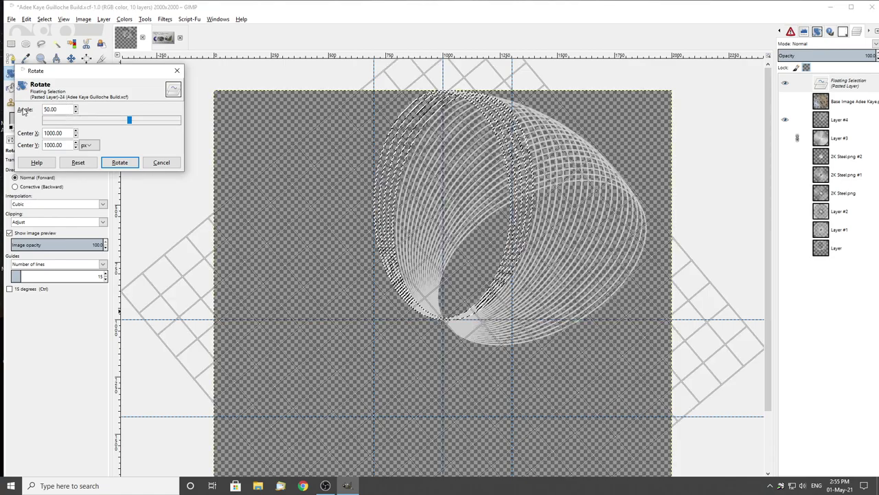
left_click(120, 163)
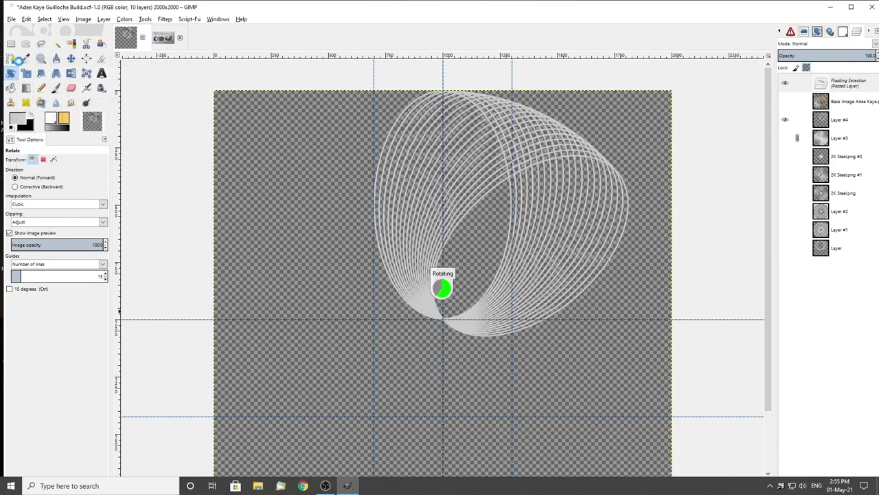
key("r")
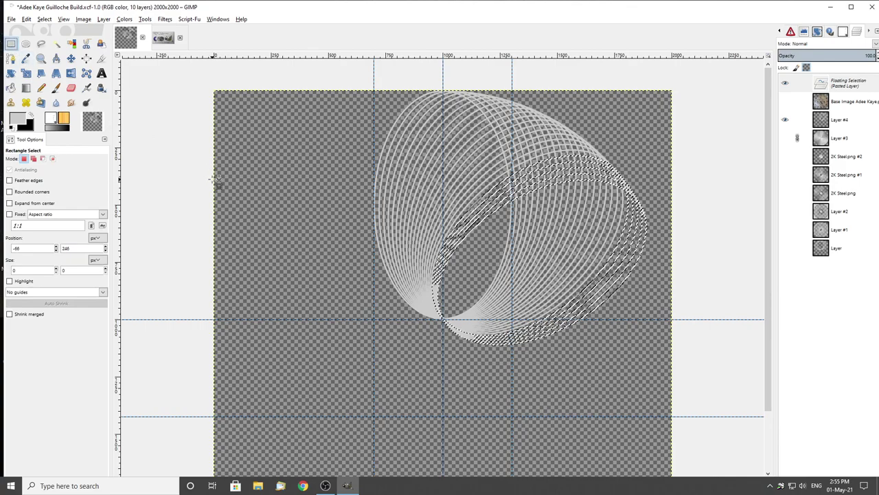
left_click(215, 183)
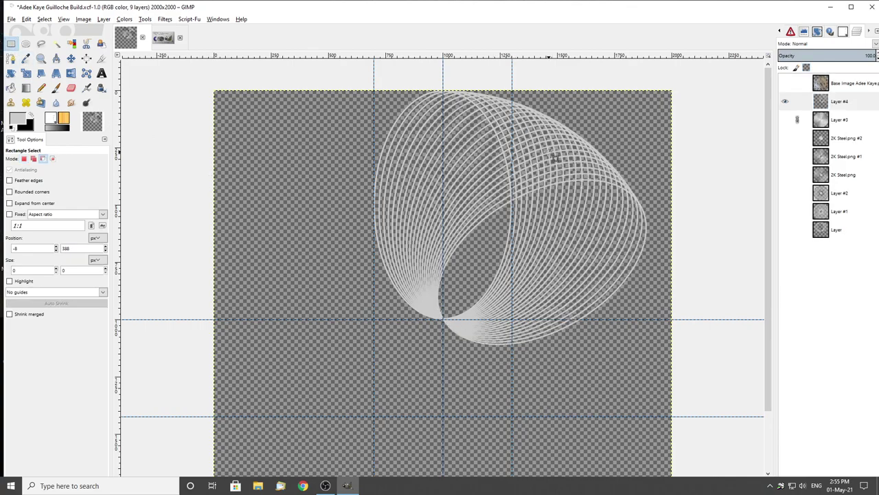
Paste the ring group, rotate it 60° about center 1000, 1000 px, and anchor it to Layer #4
key("ctrl+v")
left_click(10, 73)
left_click(202, 144)
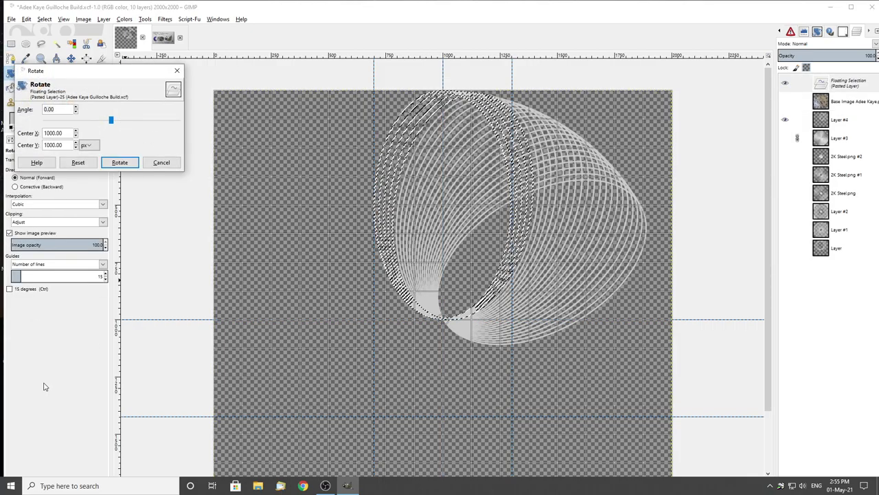
type("60")
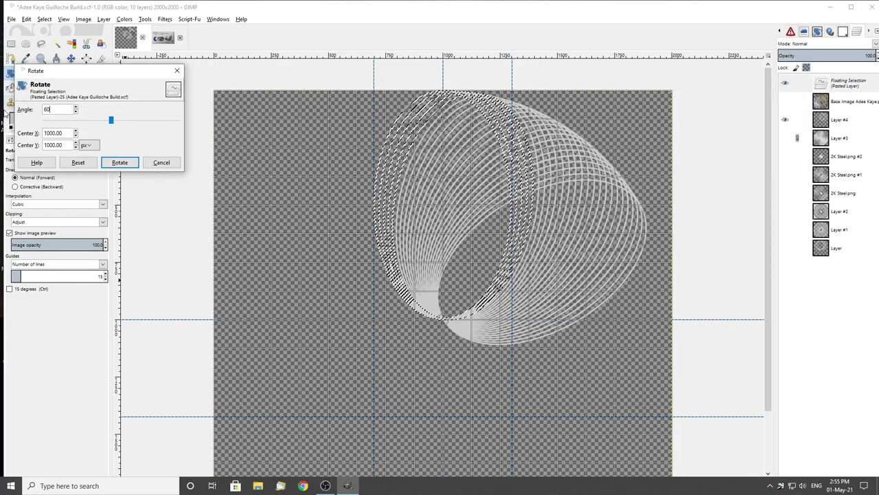
left_click(119, 162)
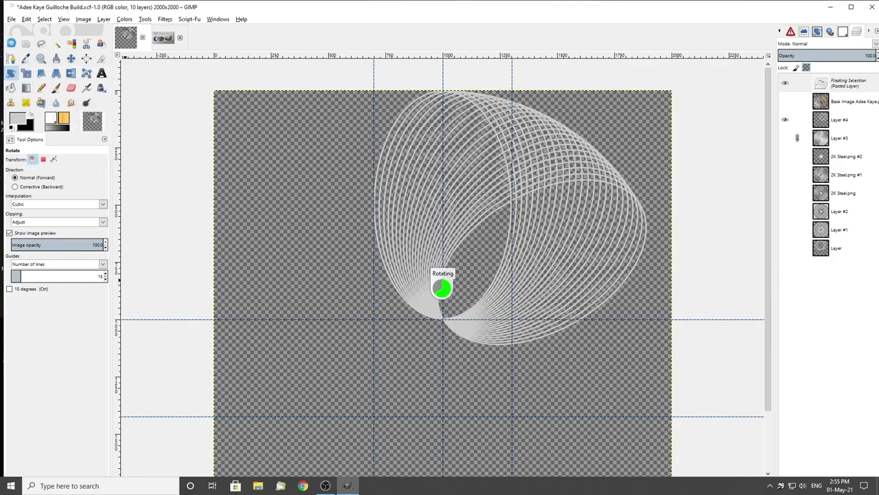
key("r")
left_click(168, 165)
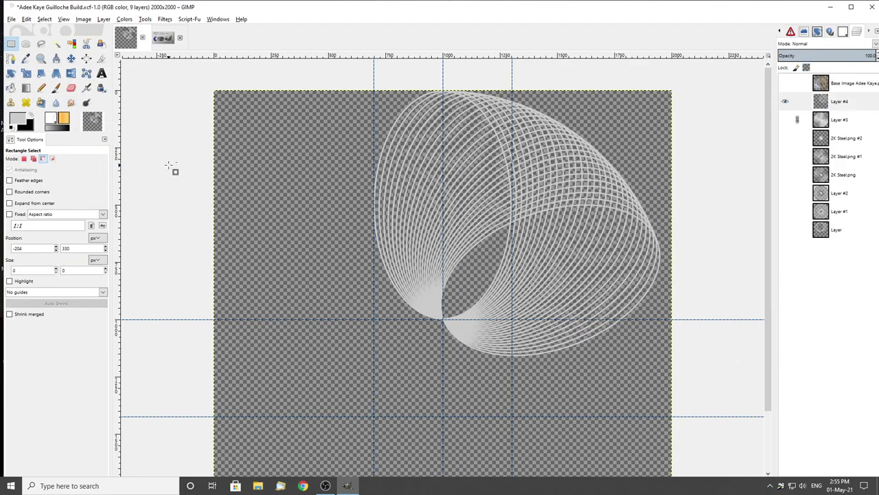
Add a further ring group copy rotated 70° about center 1000, 1000 px and anchor it to Layer #4
key("ctrl+v")
key("shift+r")
left_click(161, 172)
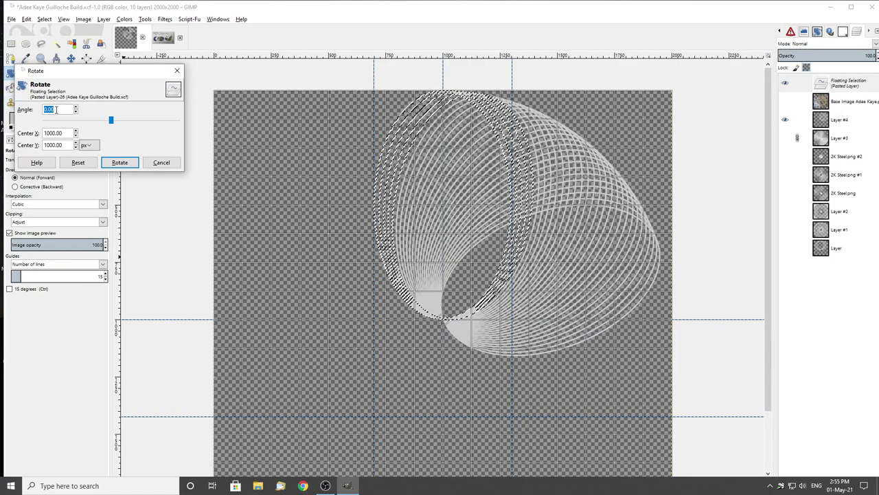
type("70")
key("Tab")
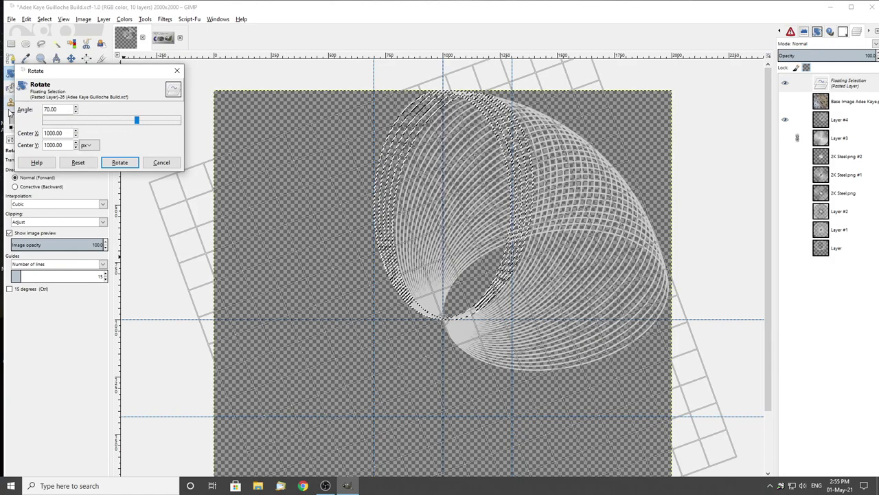
left_click(120, 162)
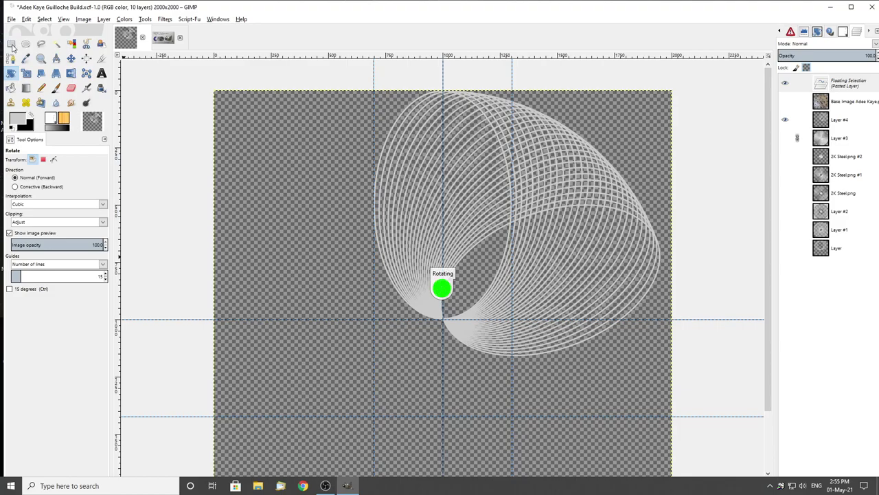
key("r")
left_click(147, 122)
Paste the ring group, rotate it 80° about center 1000, 1000 px, and anchor it to Layer #4
key("ctrl+v")
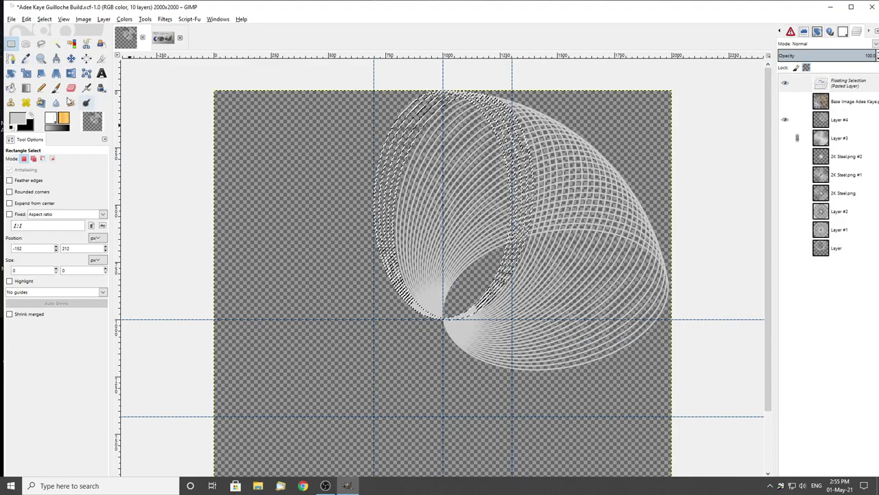
key("shift+r")
left_click(508, 307)
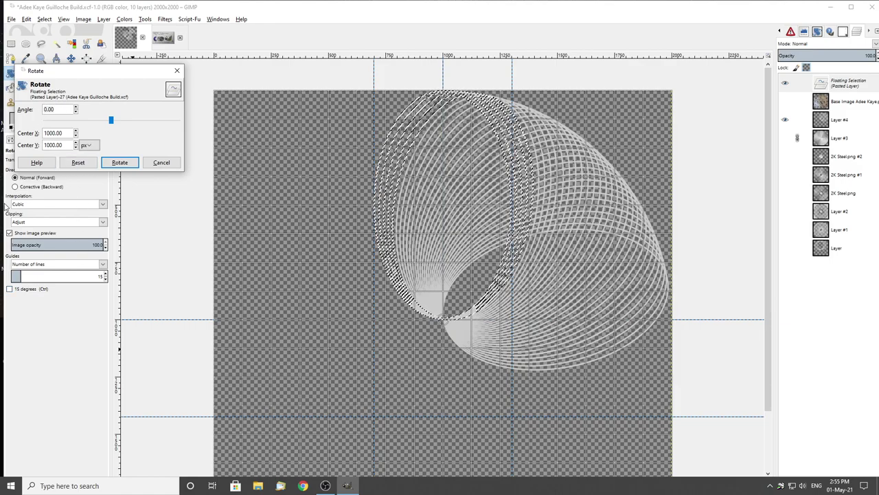
triple_click(55, 109)
type("8")
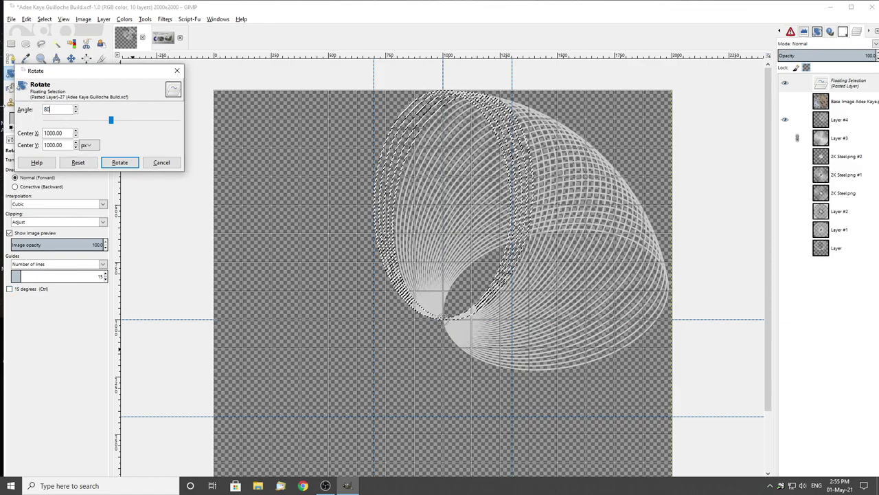
left_click(120, 162)
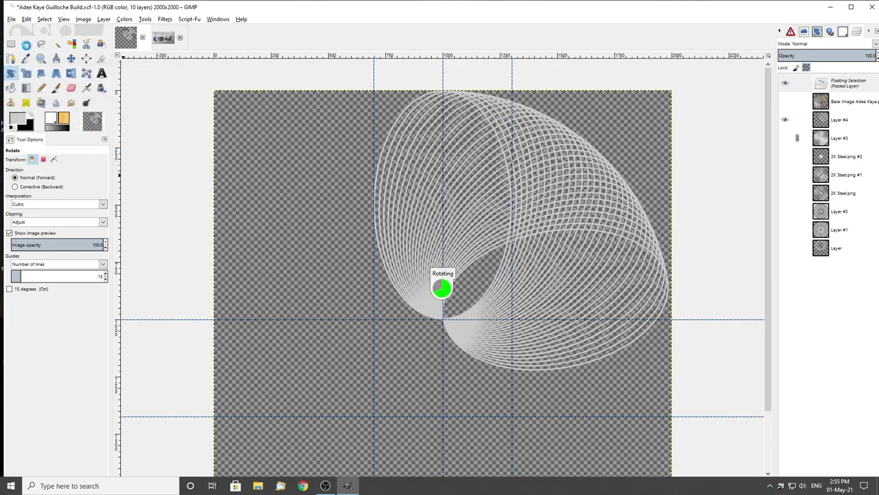
key("r")
left_click(187, 140)
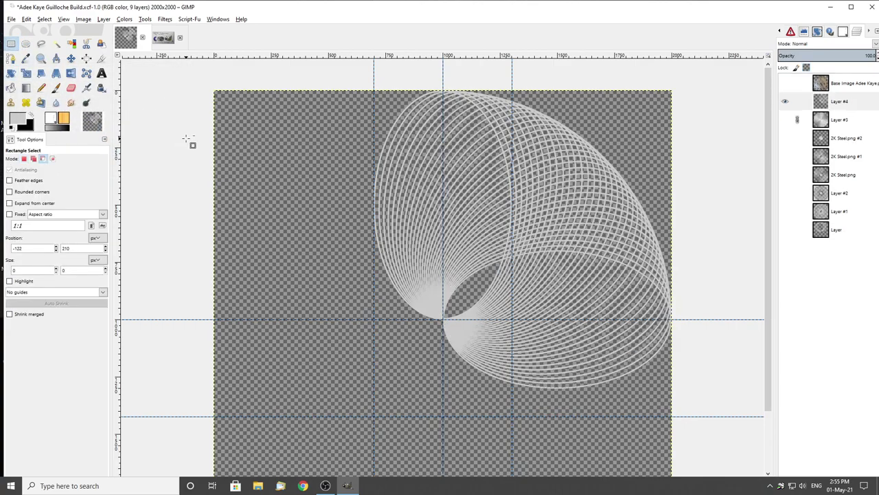
Paste another copy of the ring group and start rotating it about center 1000, 1000 px
key("ctrl+v")
key("shift+r")
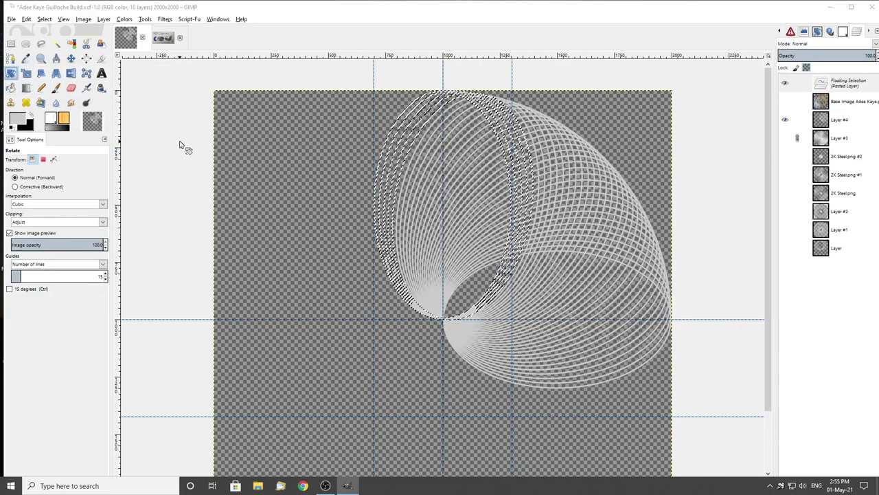
left_click(180, 144)
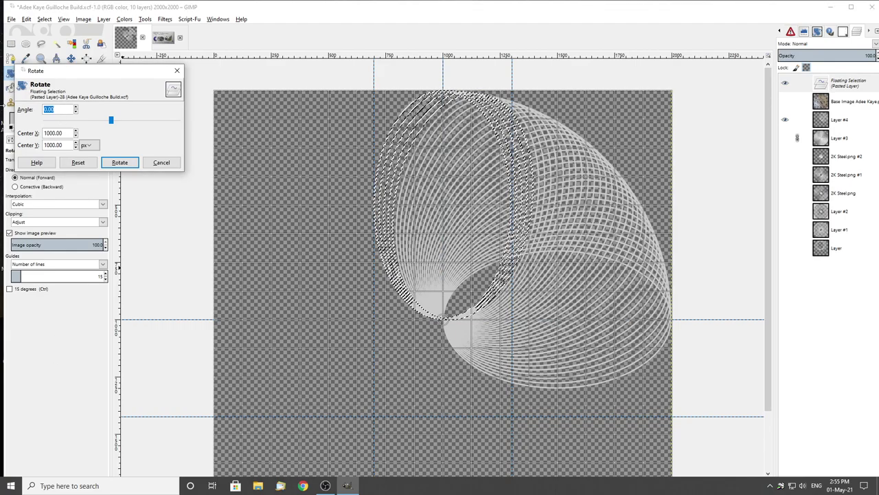
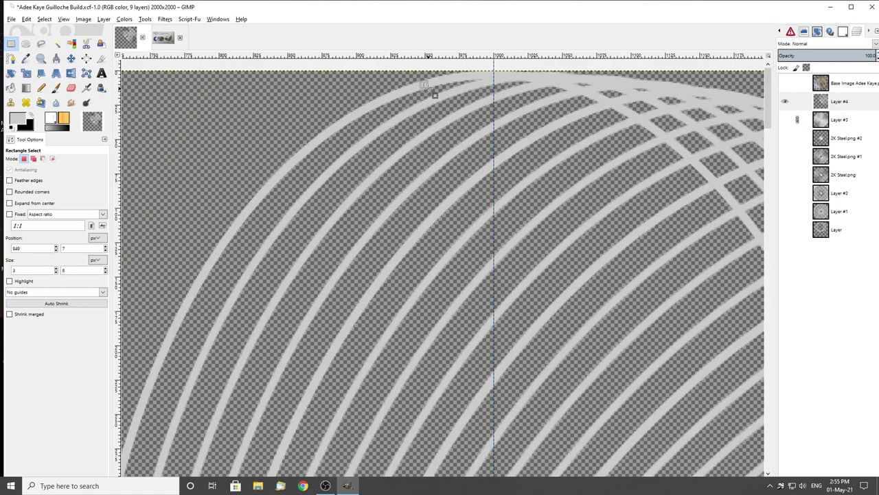
Compare the ring pattern built so far on Layer #4 with the dials in the guilloche reference image
key("minus")
key("minus")
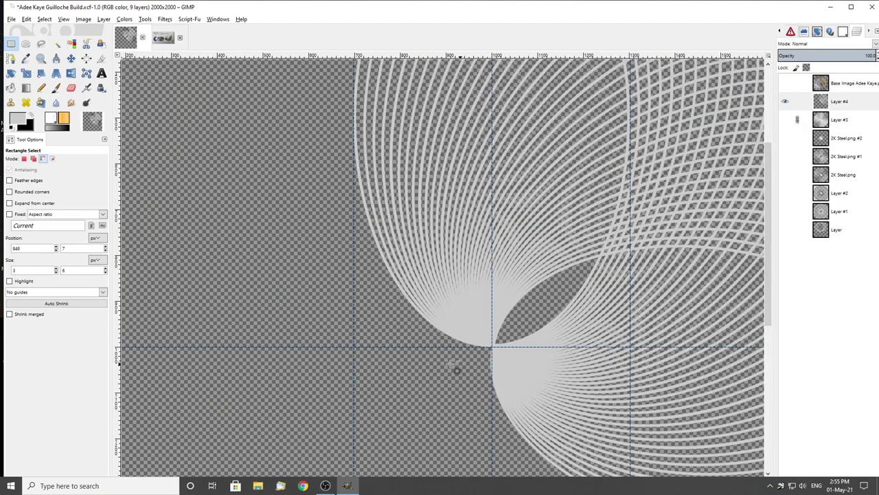
scroll(456, 363, "down", 2)
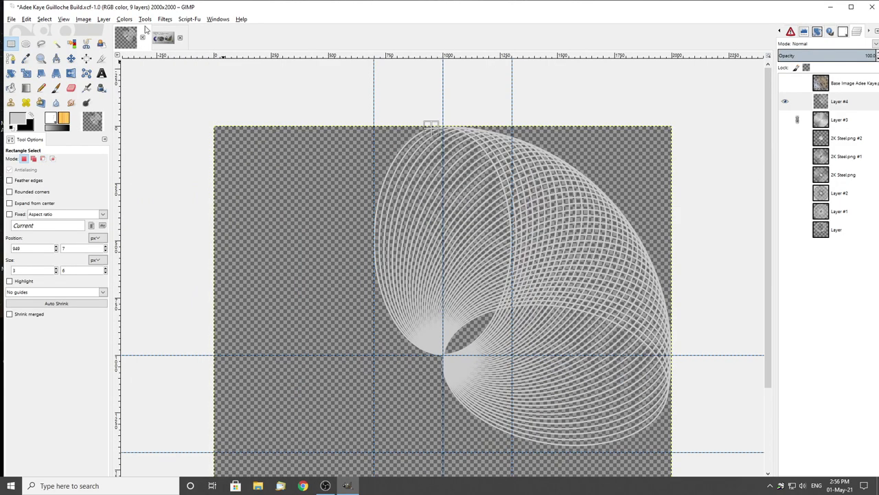
left_click(165, 36)
scroll(313, 245, "up", 3)
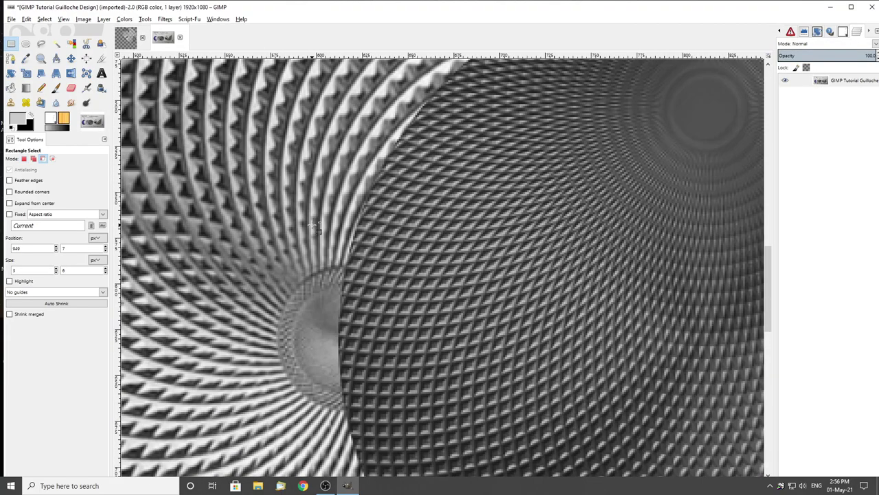
scroll(313, 245, "down", 2)
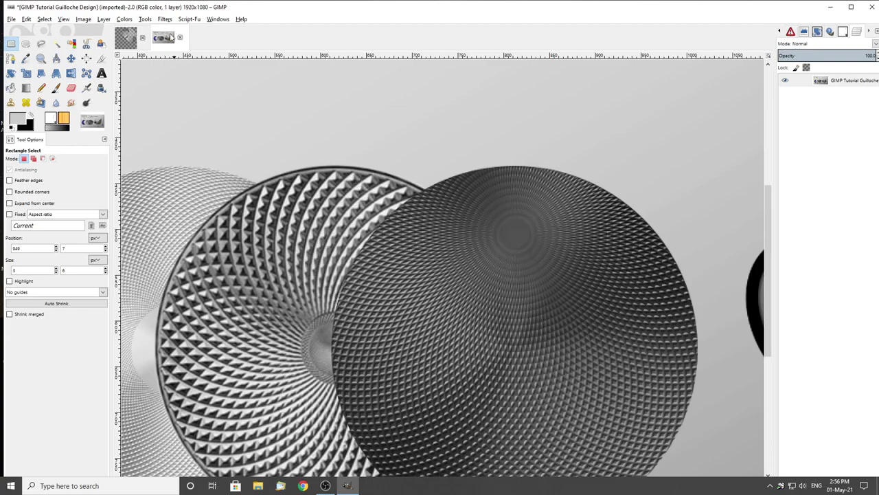
left_click(127, 41)
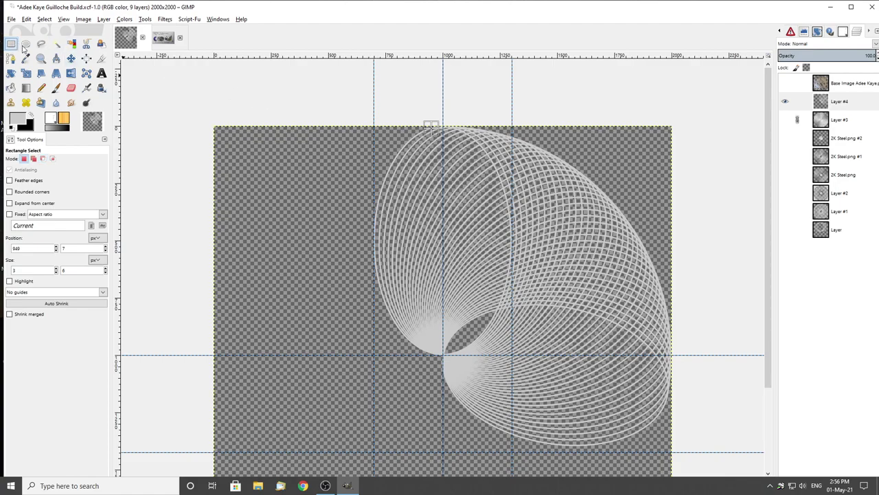
Paste a copy of the whole partial pattern, rotate it 90° about center 1000, 1000 px, and anchor it to Layer #4
key("minus")
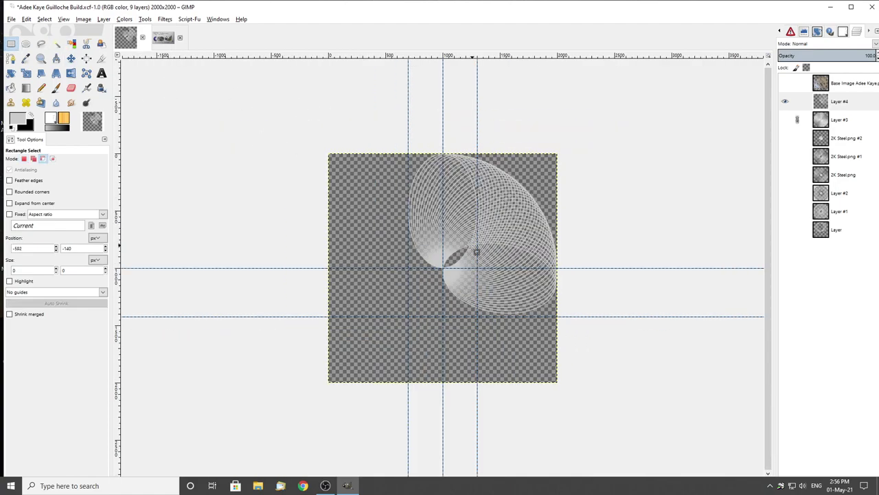
key("ctrl+v")
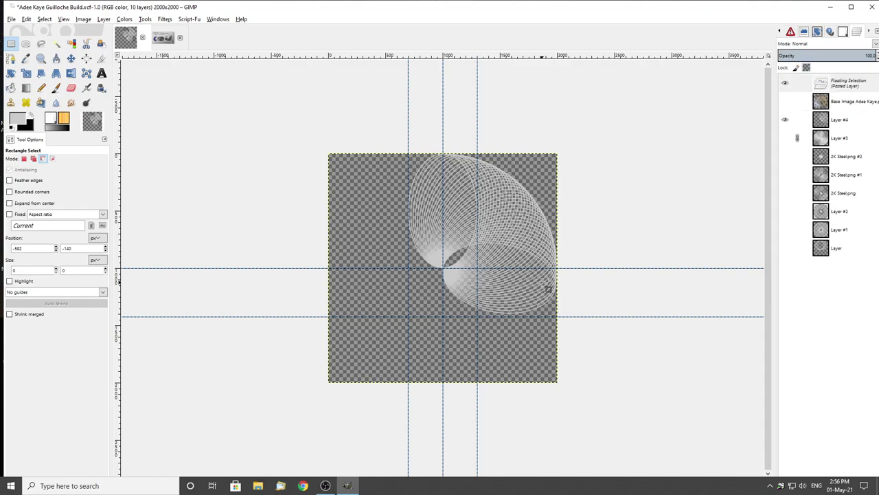
key("shift+r")
left_click(242, 110)
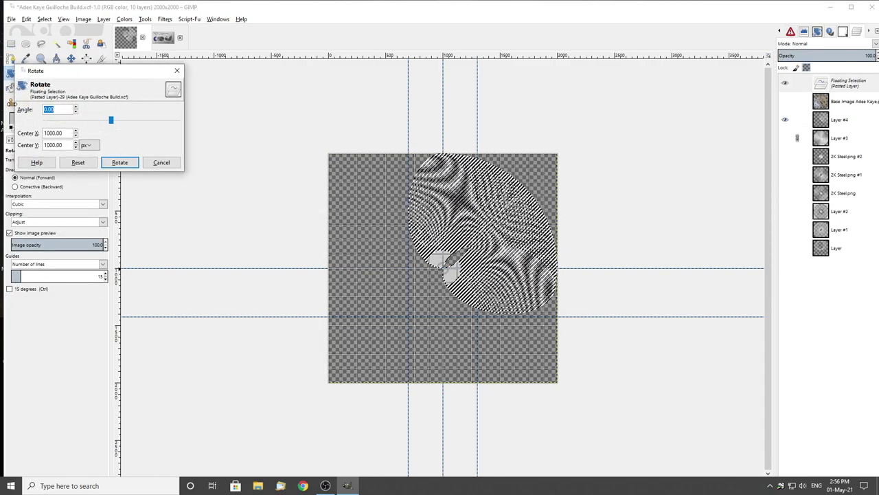
type("90")
key("Tab")
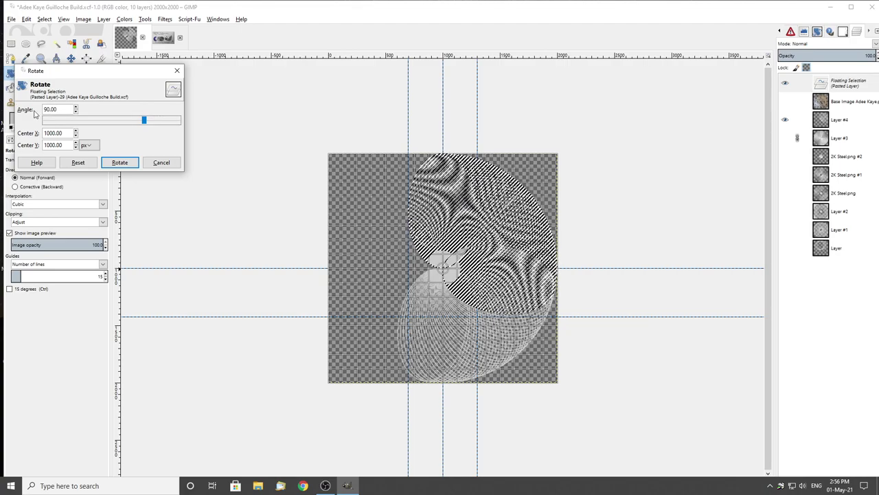
left_click(120, 163)
key("r")
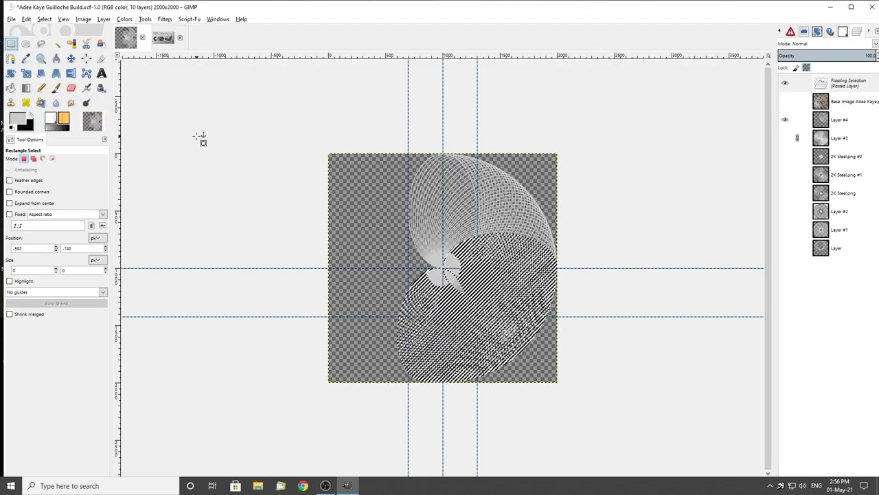
left_click(197, 135)
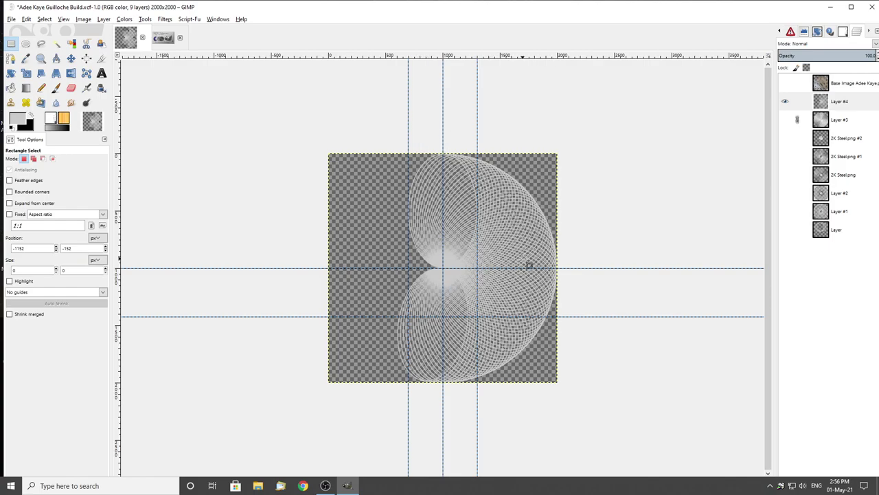
key("ctrl")
key("ctrl+v")
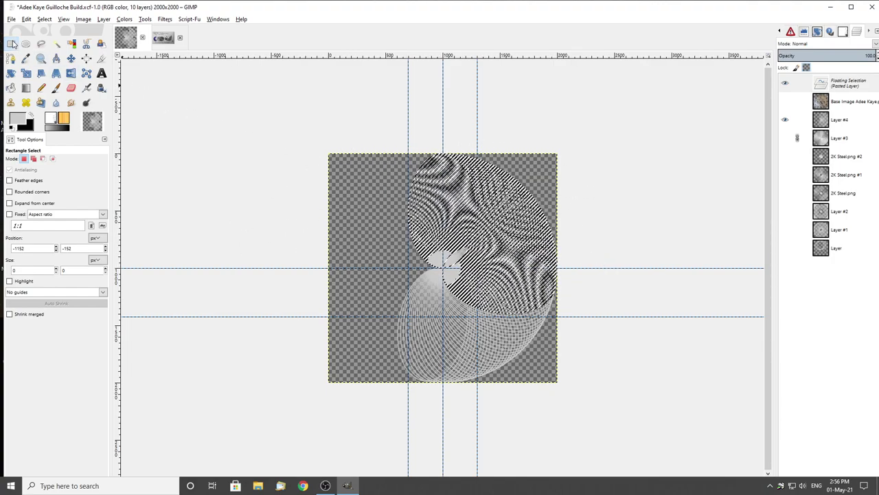
left_click(206, 117)
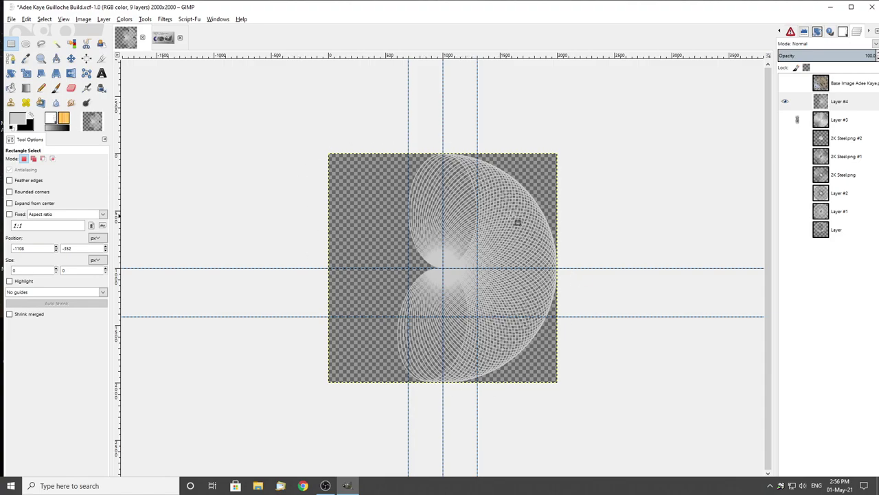
Copy and paste the enlarged pattern, rotate the copy 180° about center 1000, 1000 px, and anchor it to Layer #4
key("ctrl")
key("ctrl+v")
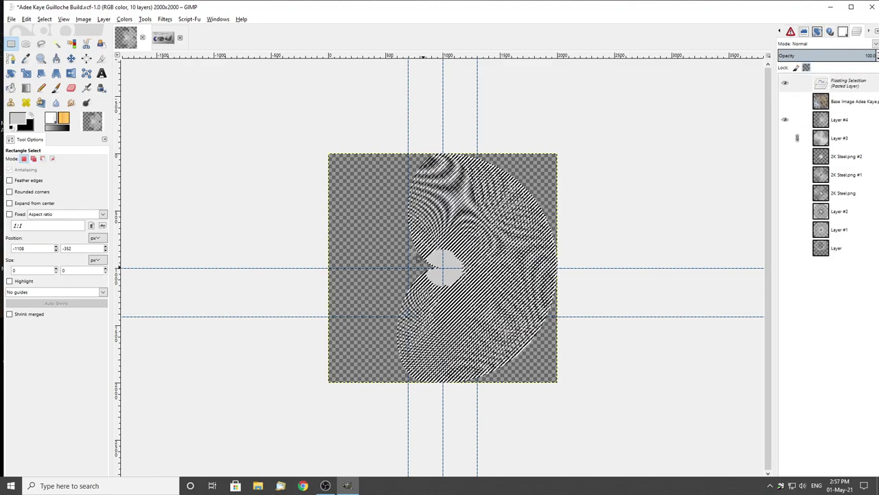
key("shift+r")
left_click(245, 104)
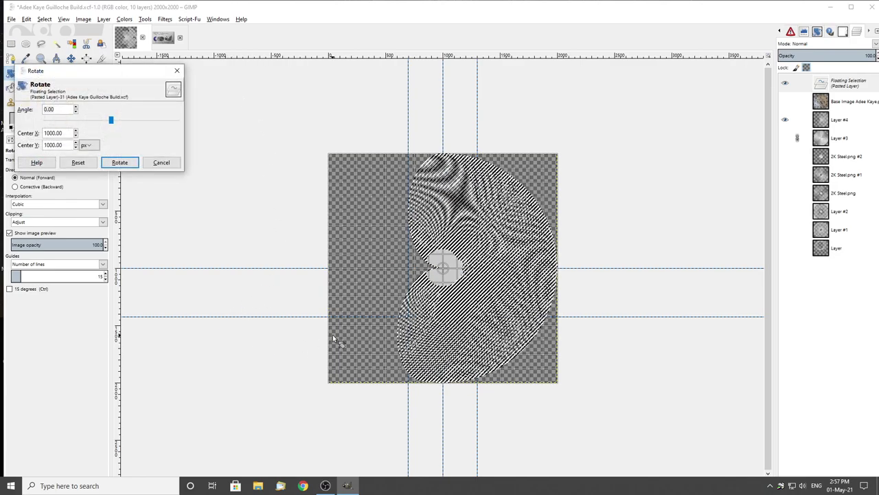
triple_click(51, 109)
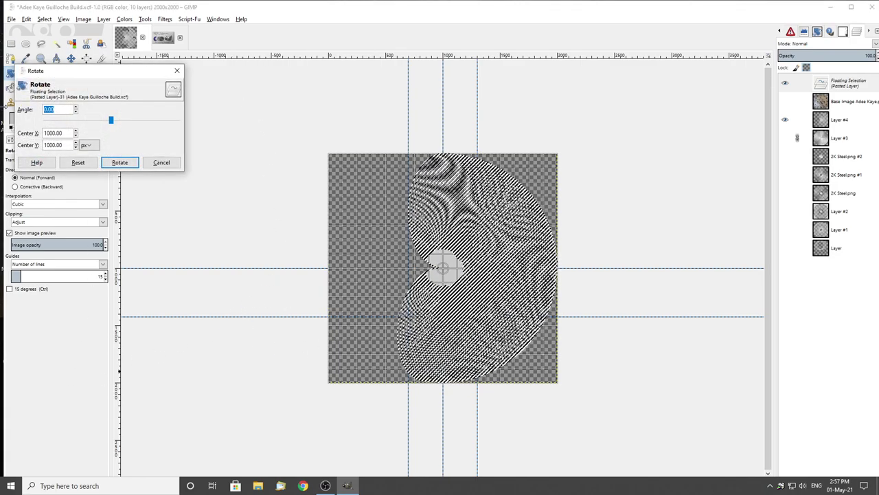
type("180")
key("Tab")
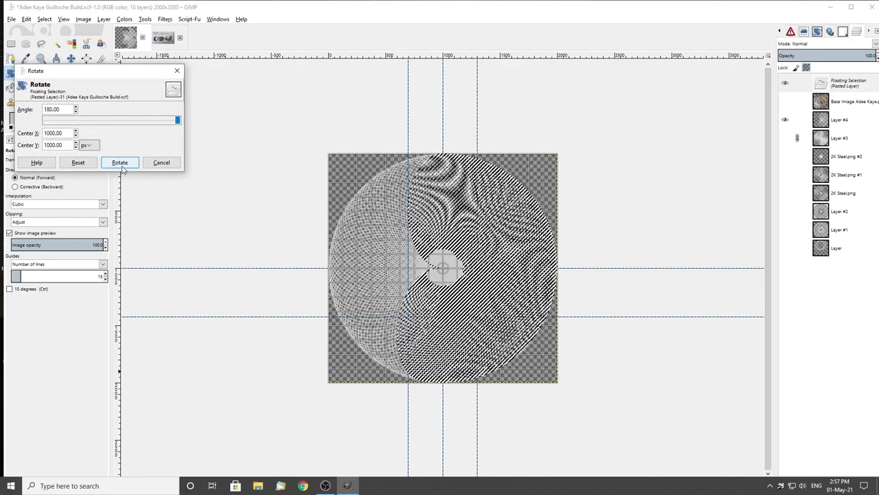
left_click(120, 162)
key("r")
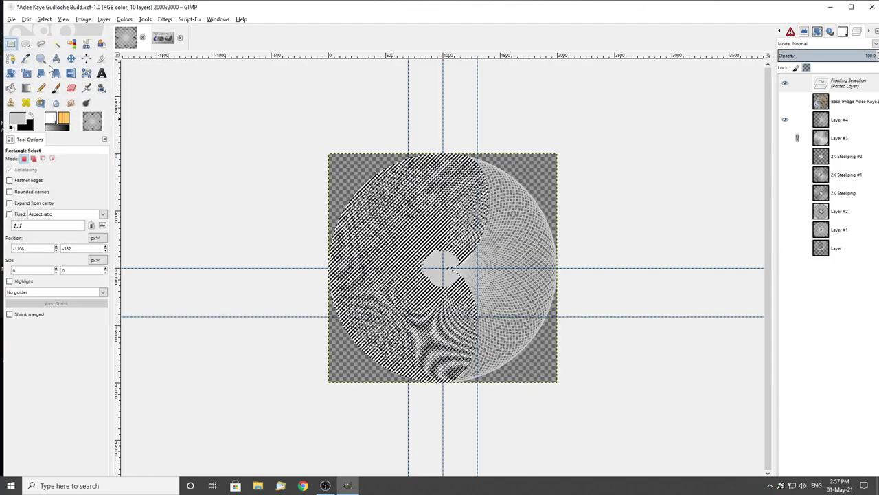
left_click(405, 239)
Inspect the full-circle guilloche line pattern on Layer #4, both up close and as a whole
scroll(406, 239, "up", 4)
scroll(472, 302, "down", 3)
scroll(399, 240, "down", 3)
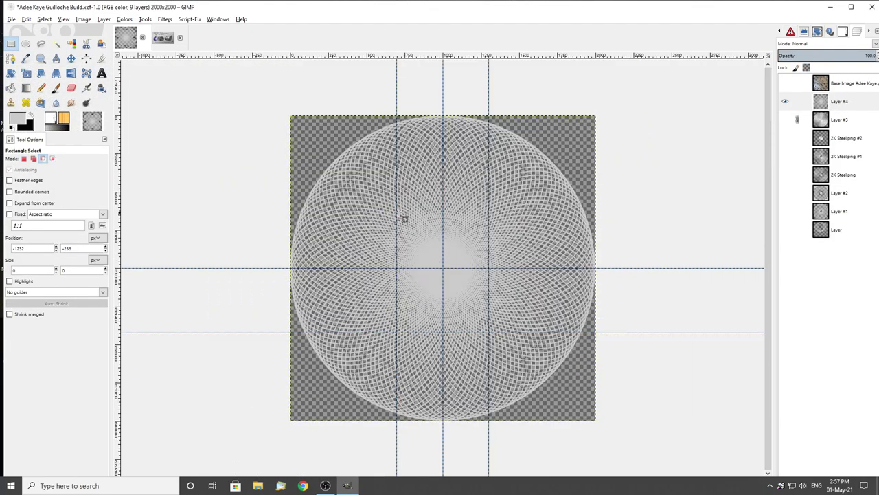
scroll(410, 304, "up", 2)
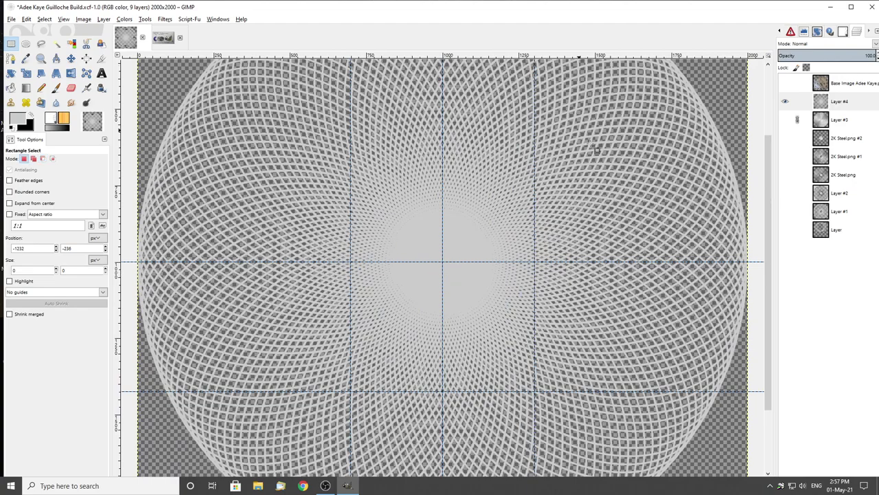
scroll(440, 245, "down", 2)
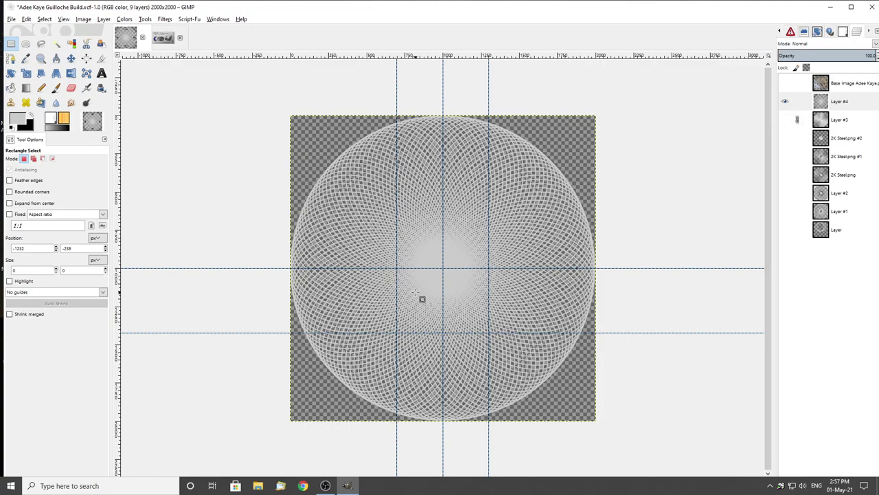
scroll(442, 226, "up", 2)
scroll(438, 222, "down", 1)
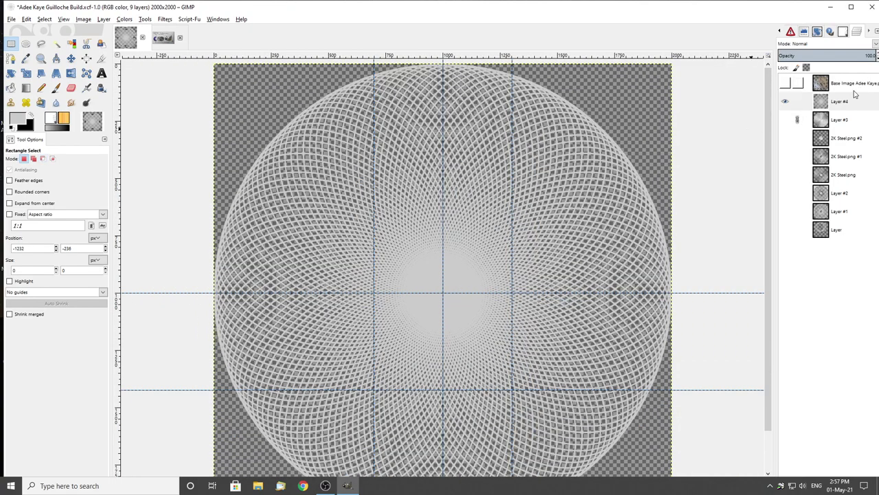
Hide Layer #4, show Layer #3, and compare its metallic guilloche dial with the reference image
left_click(787, 103)
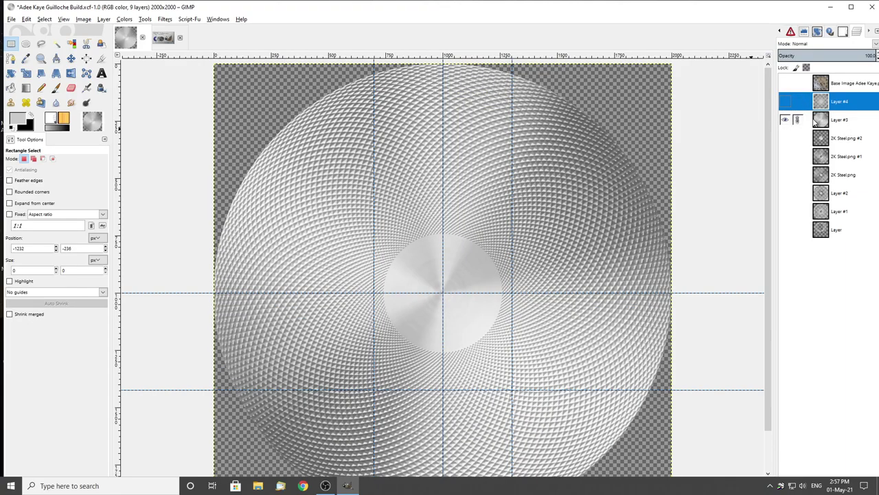
scroll(325, 164, "down", 1)
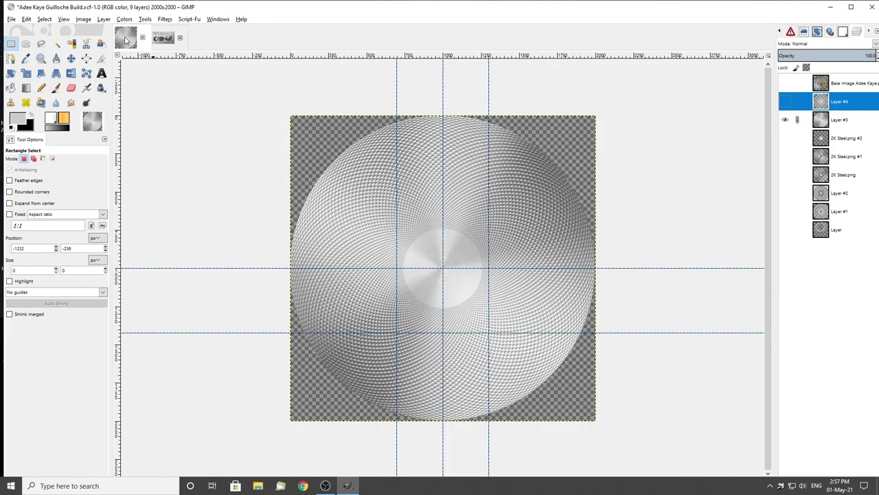
scroll(498, 258, "up", 1)
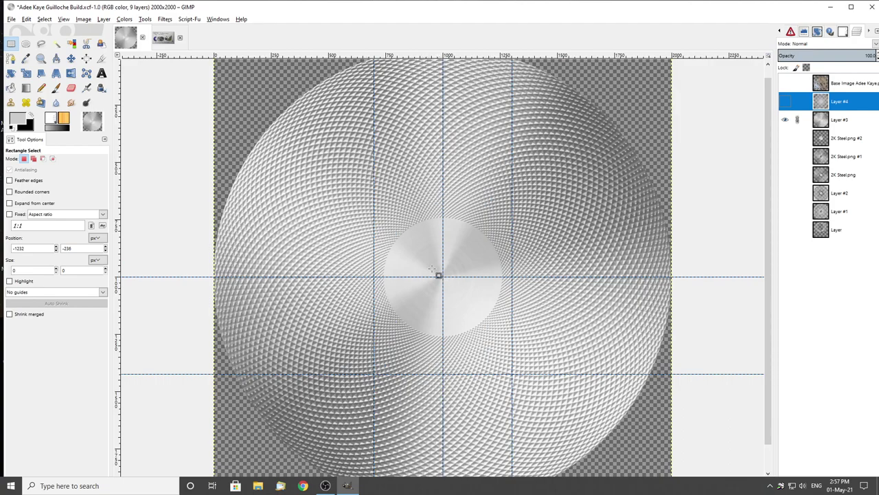
scroll(396, 245, "down", 1)
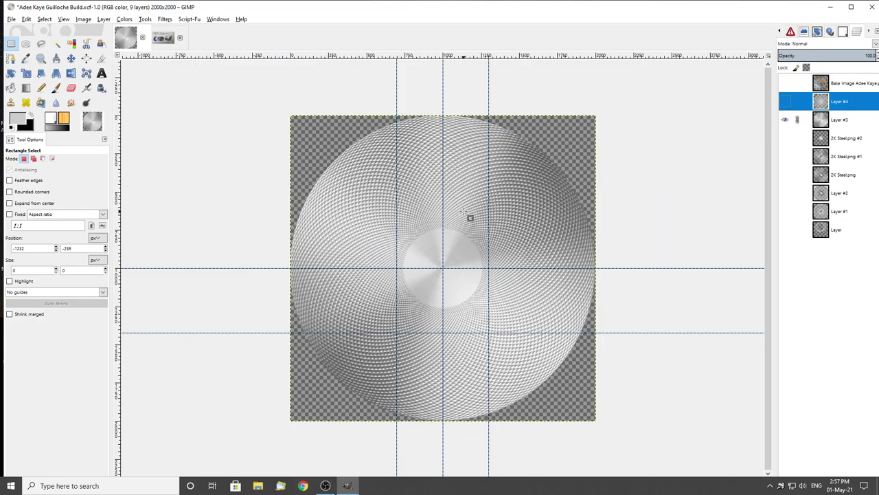
left_click(163, 38)
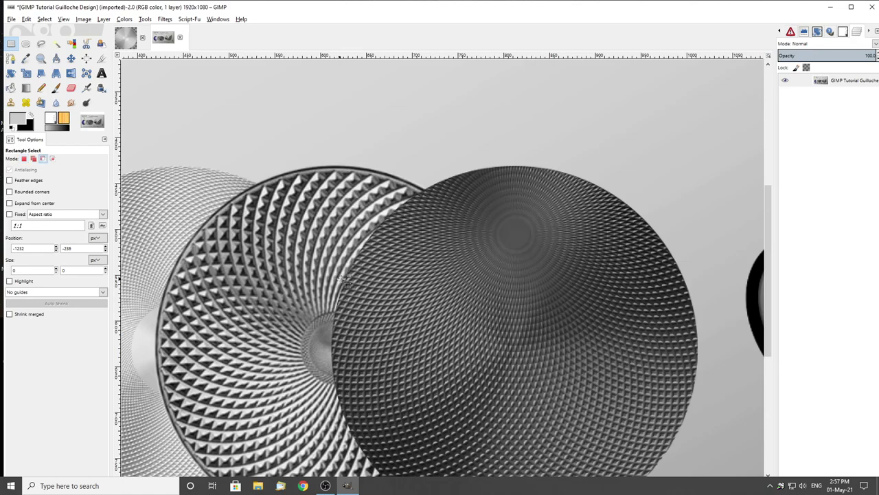
Return from the reference image to the Adee Kaye Guilloche Build image, hide Layer #3, and select and show Layer #4
key("minus")
key("minus")
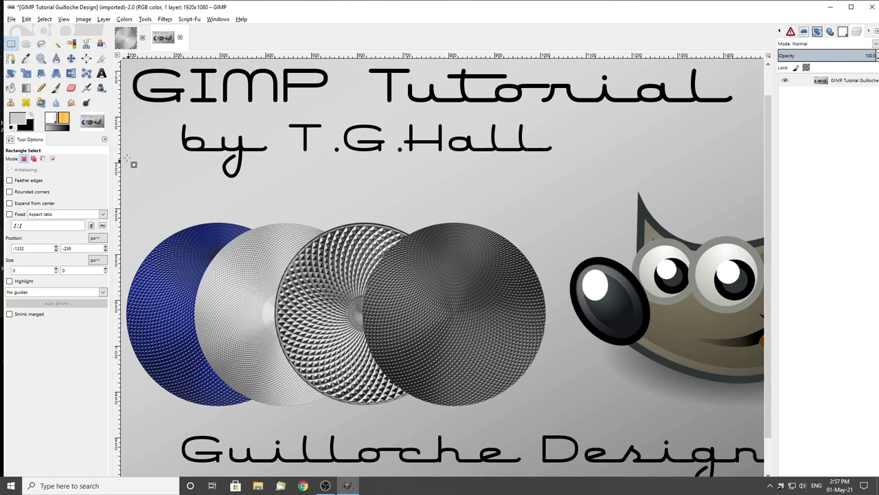
left_click(127, 39)
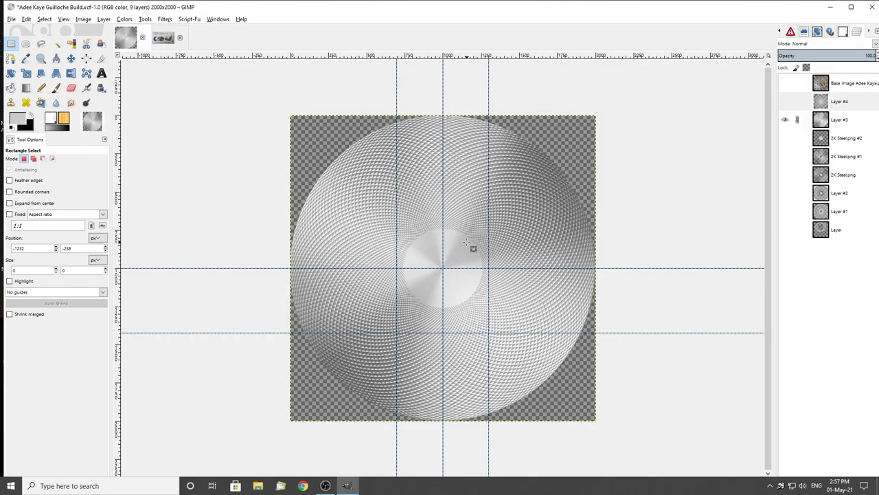
left_click(785, 120)
left_click(841, 101)
left_click(785, 101)
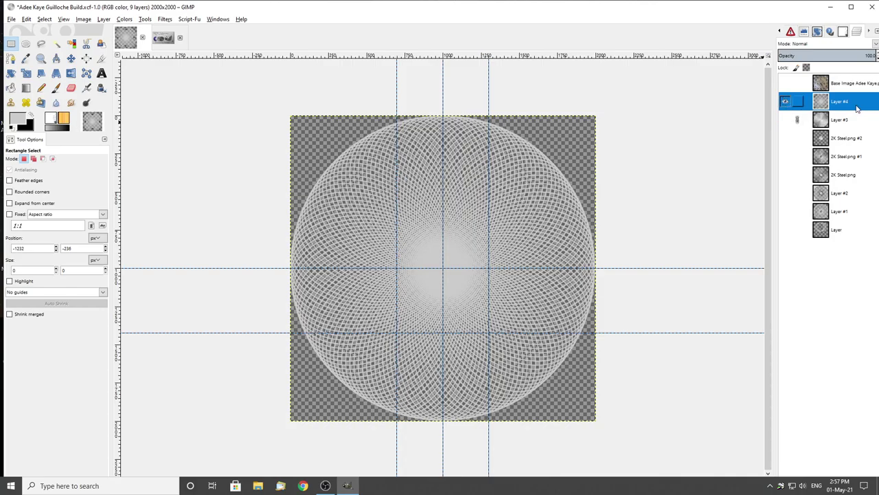
Open 2K Steel.png from the Desktop as a new layer above Layer #4
left_click(14, 20)
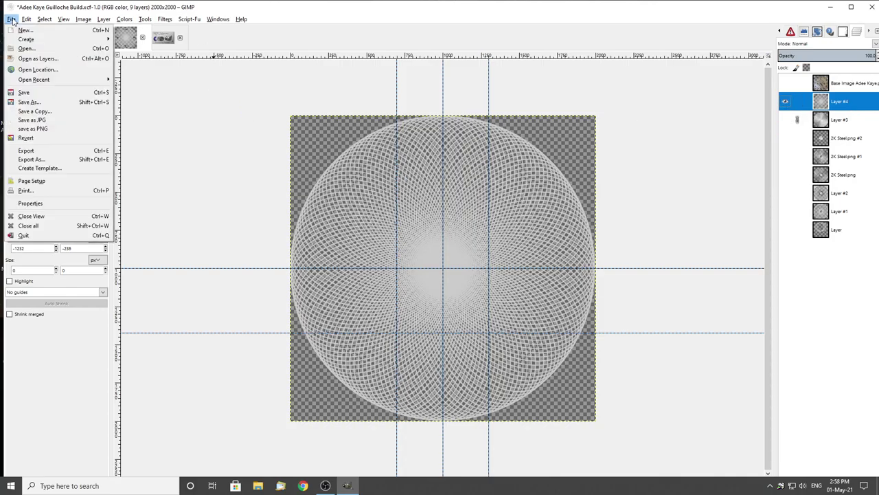
left_click(31, 67)
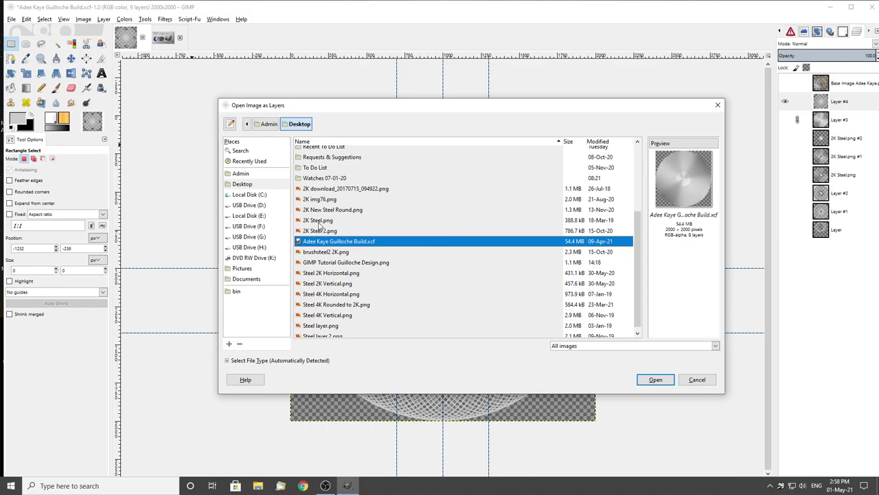
left_click(318, 221)
left_click(656, 379)
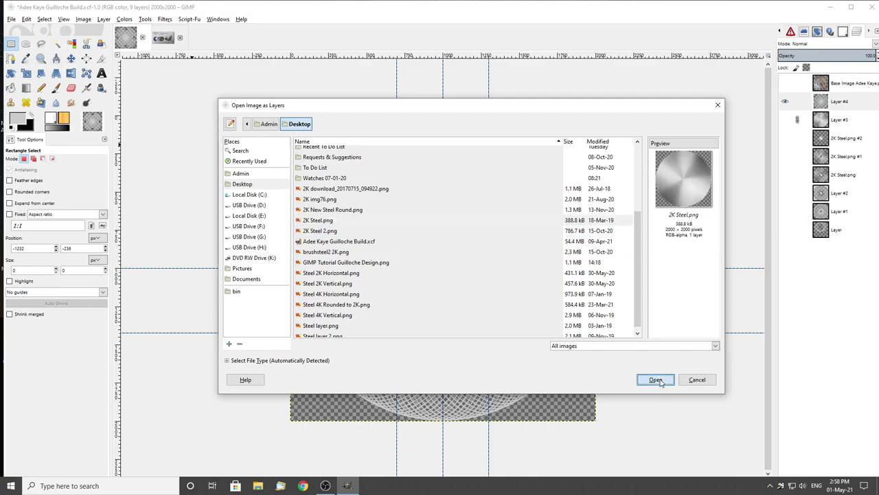
scroll(474, 276, "up", 1)
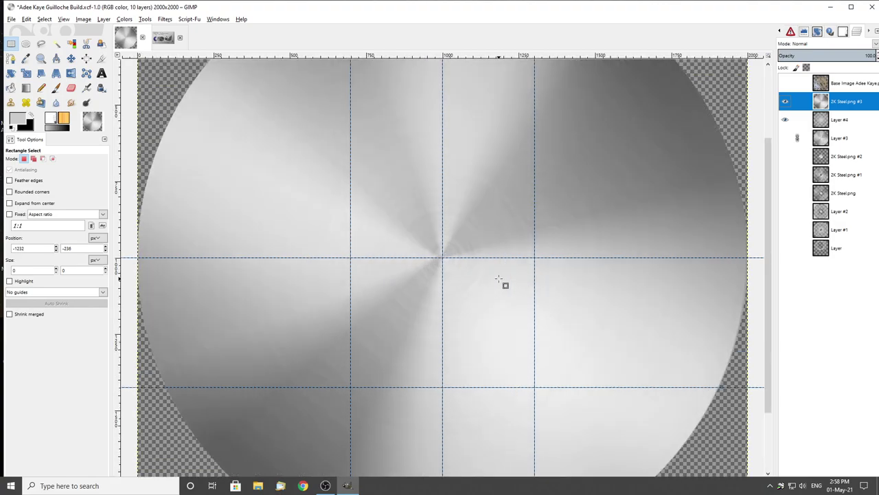
Move the 2K Steel.png #3 layer below Layer #4 and hide it
scroll(380, 250, "down", 1)
scroll(559, 288, "up", 1)
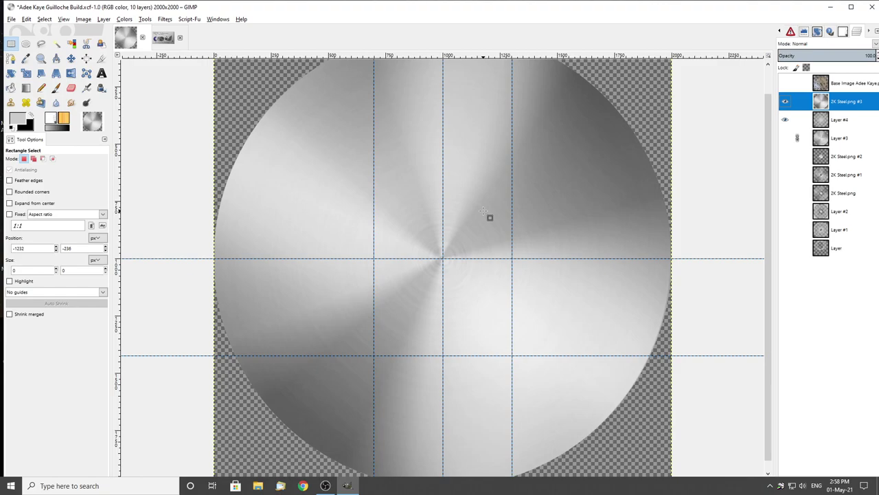
scroll(440, 233, "up", 3, "ctrl")
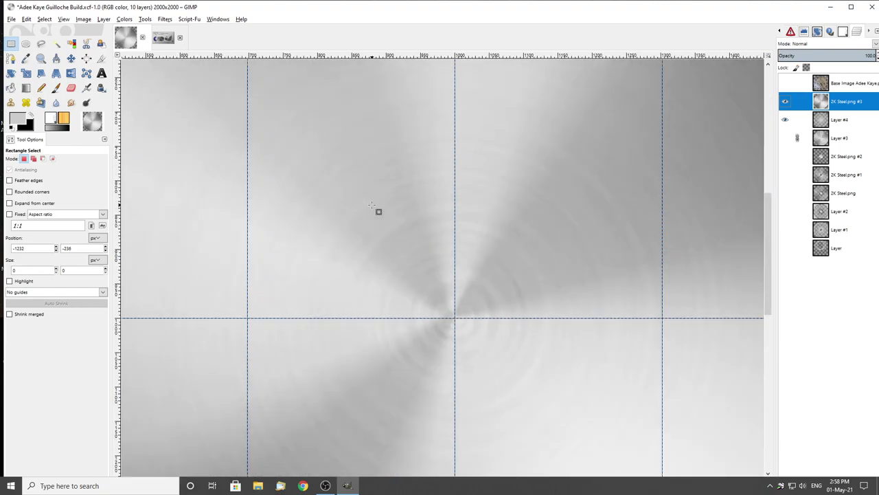
scroll(430, 228, "down", 3, "ctrl")
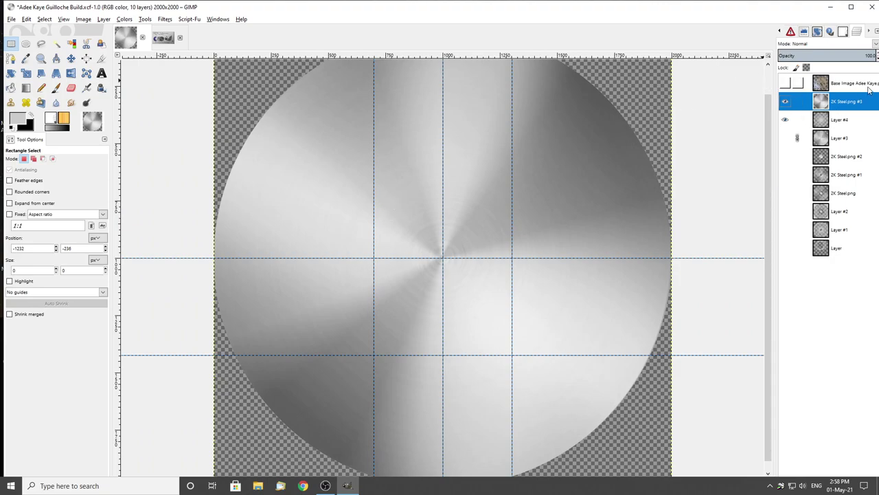
left_click_drag(839, 105, 842, 125)
left_click(785, 120)
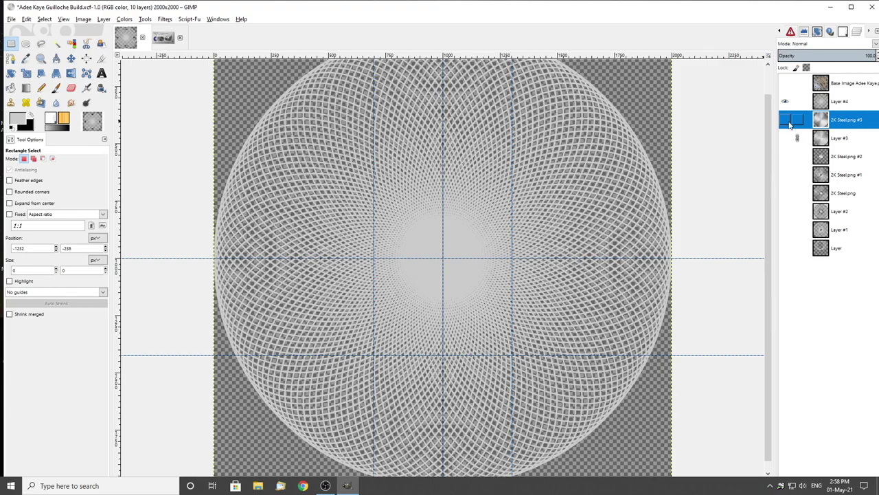
Select all transparent gaps between the lattice lines of Layer #4 with Select by Color
left_click(845, 103)
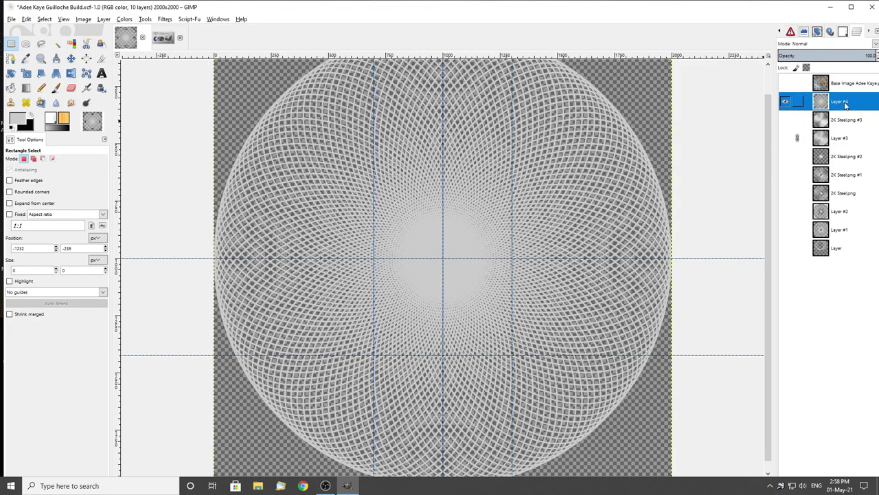
left_click(71, 43)
scroll(285, 193, "up", 6)
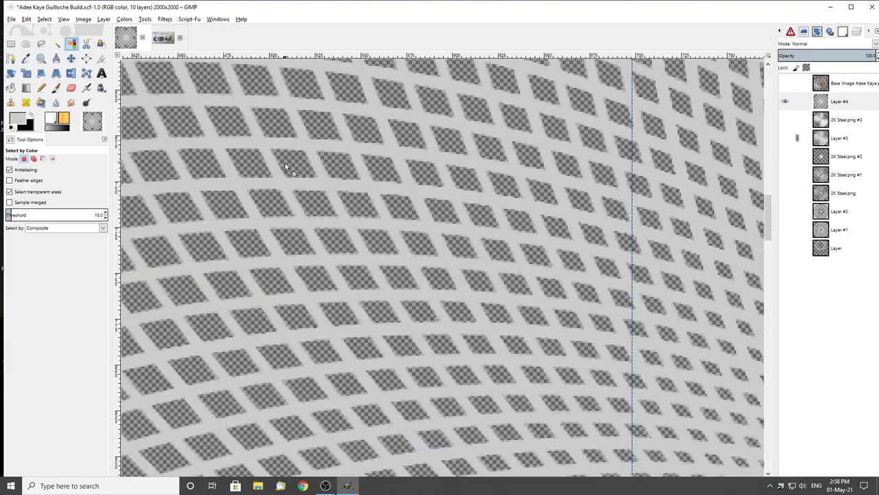
scroll(305, 157, "up", 1)
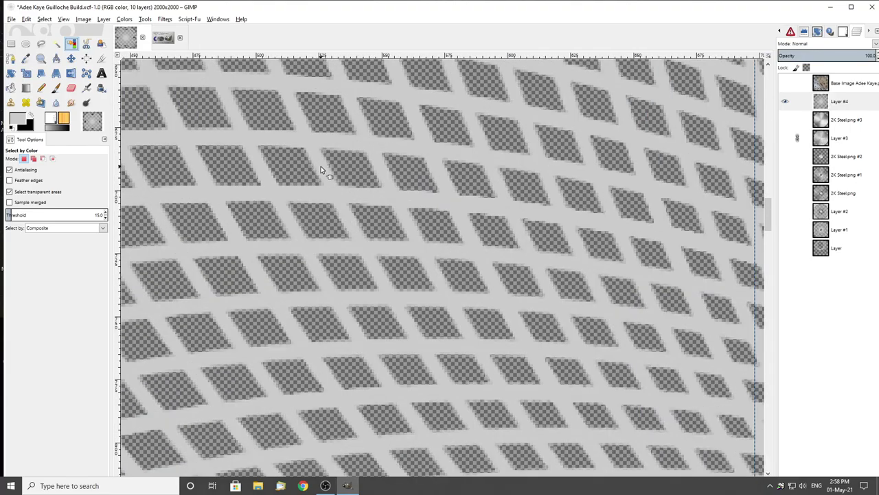
left_click(288, 162)
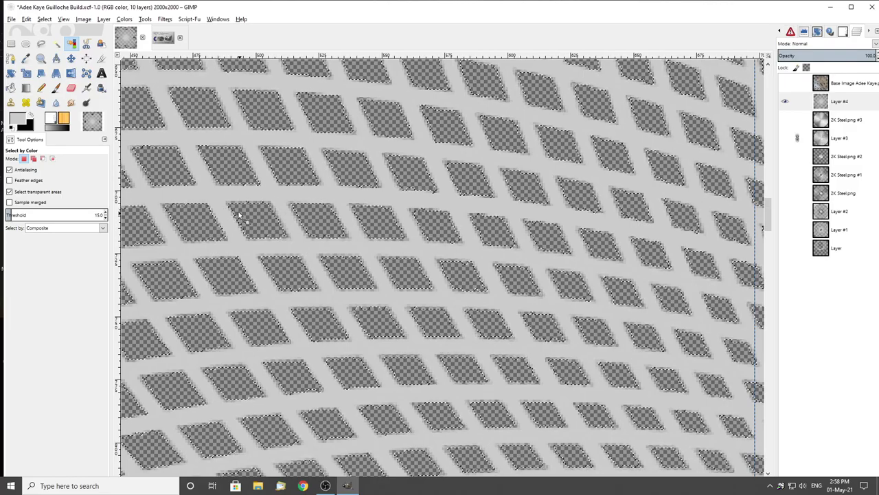
Hide Layer #4, then show 2K Steel.png #3 and make it the active layer with the selection kept
scroll(316, 246, "down", 5)
scroll(375, 243, "down", 2)
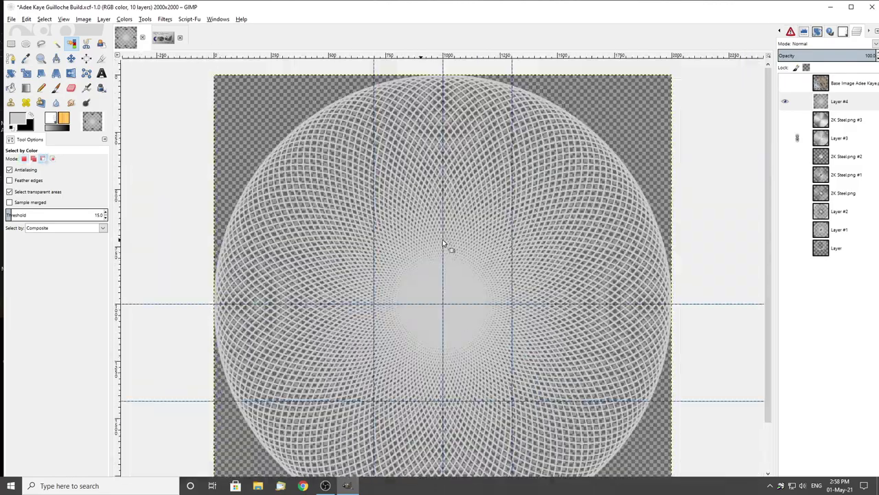
scroll(442, 236, "up", 4)
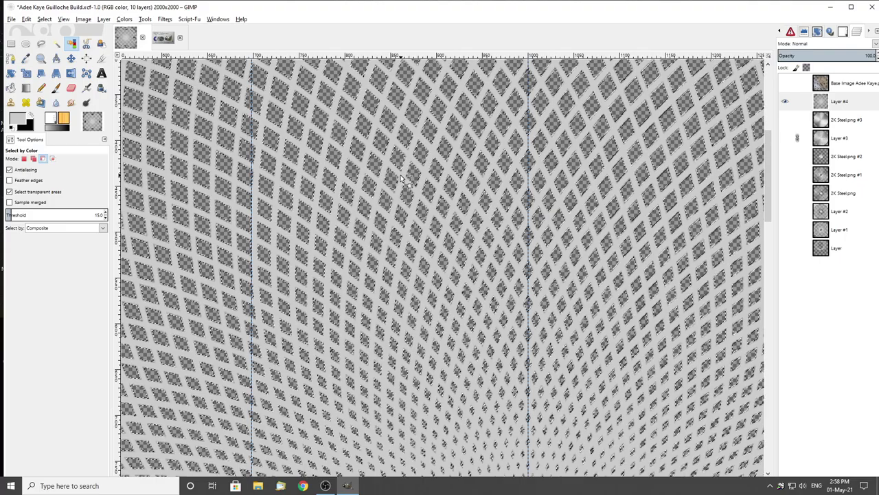
left_click(783, 102)
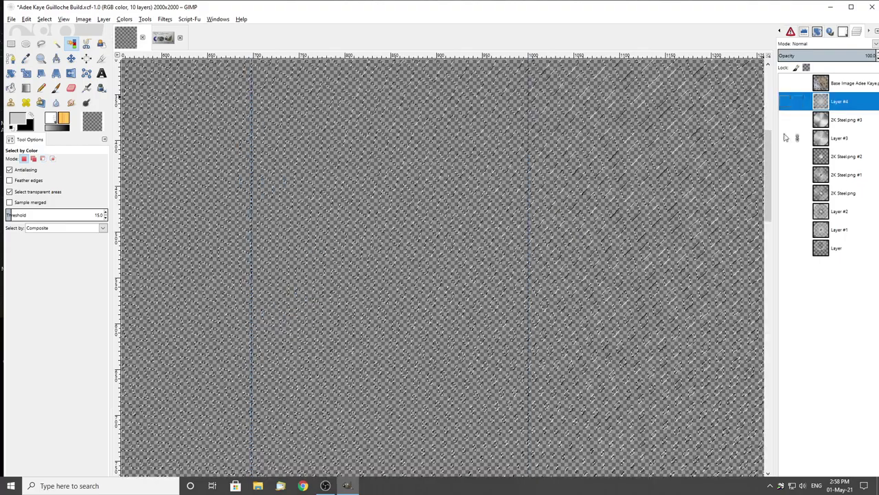
left_click(785, 120)
left_click(847, 121)
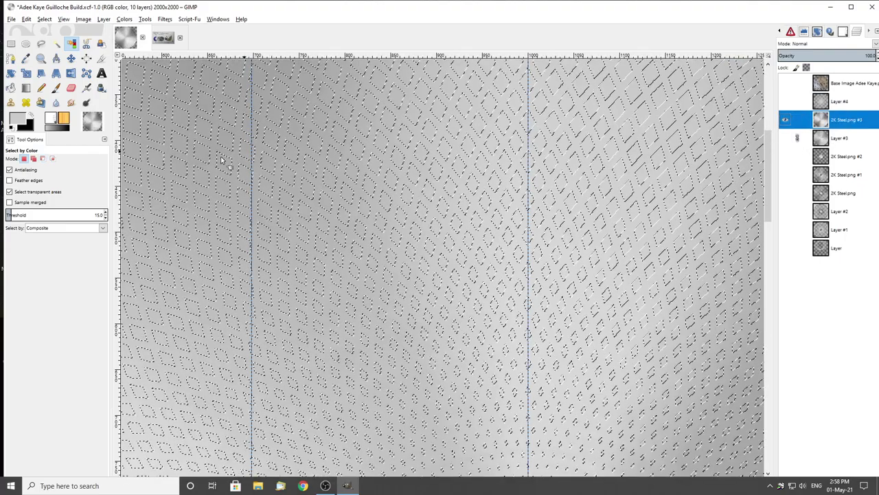
Try to delete the selected diamond-shaped areas from the 2K Steel.png #3 layer, and undo the deletion
scroll(312, 182, "down", 2)
scroll(313, 182, "up", 2)
scroll(305, 191, "down", 2)
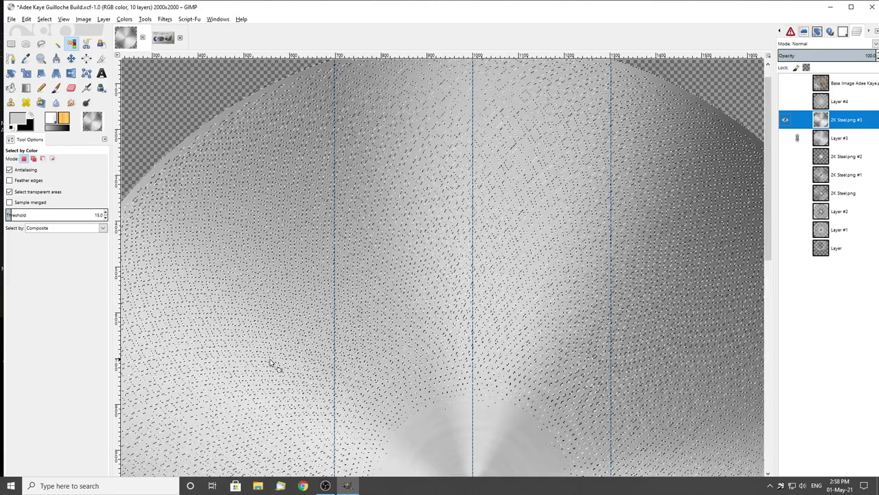
scroll(225, 343, "up", 4)
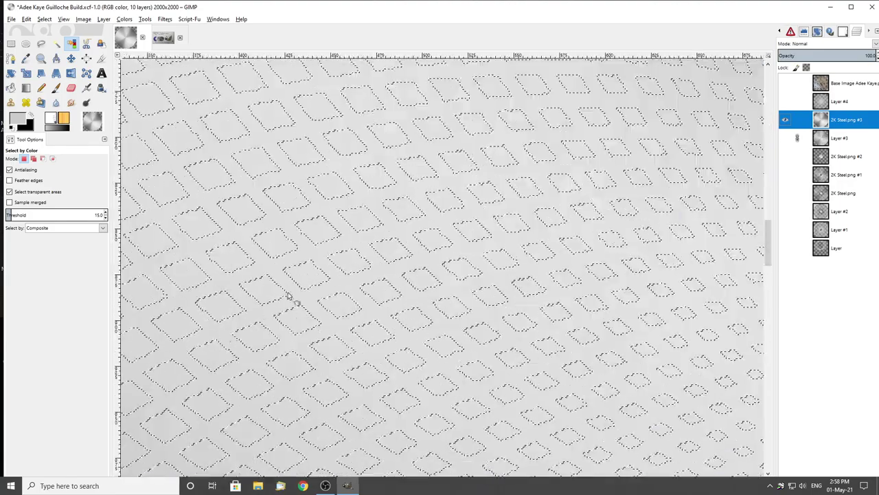
key("Delete")
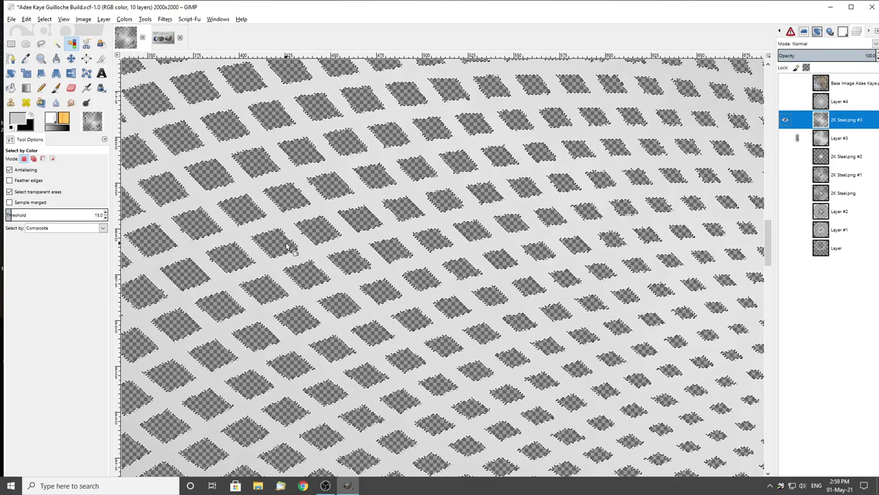
key("ctrl+z")
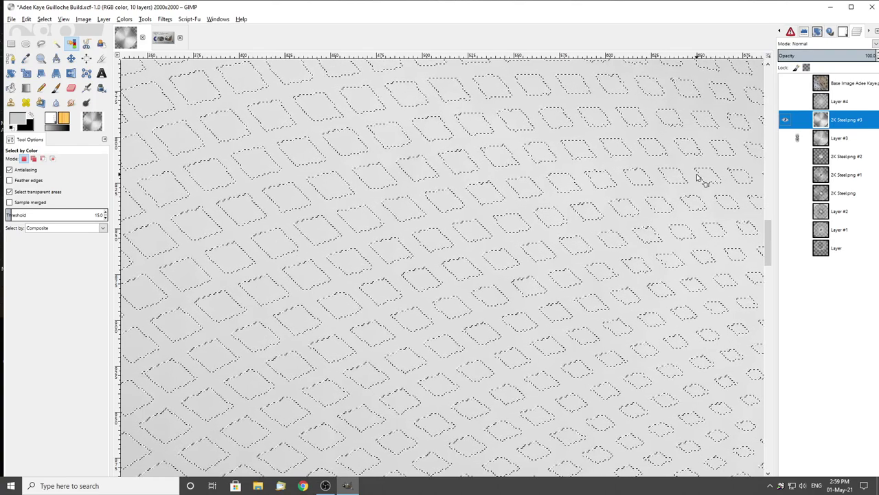
Delete the lattice lines from 2K Steel.png #3 with the selection inverted, keeping only the steel diamonds, and deselect everything
key("Delete")
scroll(344, 206, "down", 5)
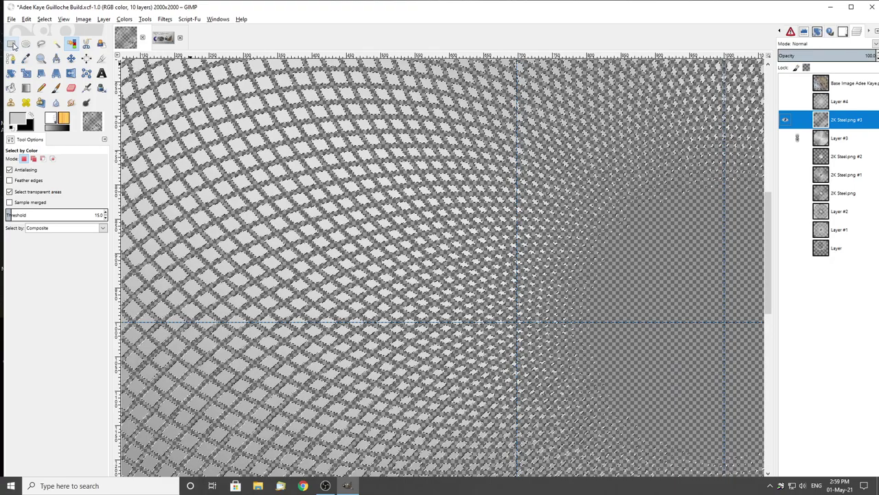
scroll(322, 191, "down", 3)
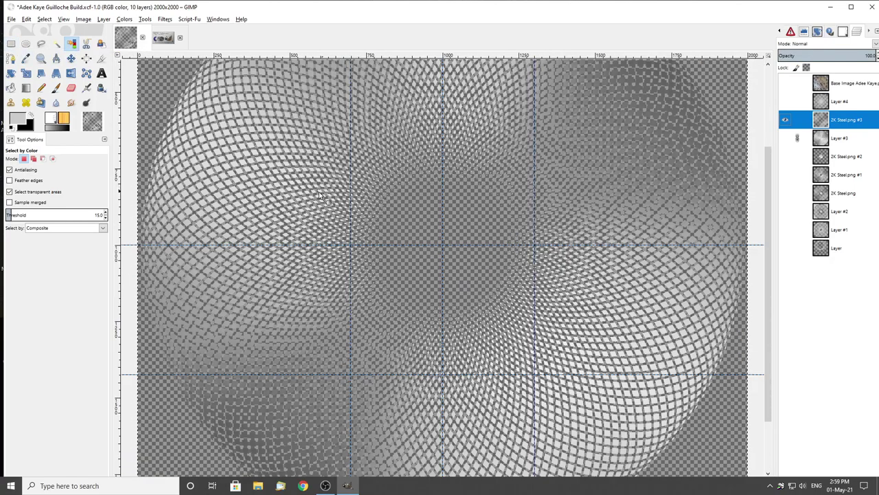
scroll(305, 197, "up", 6)
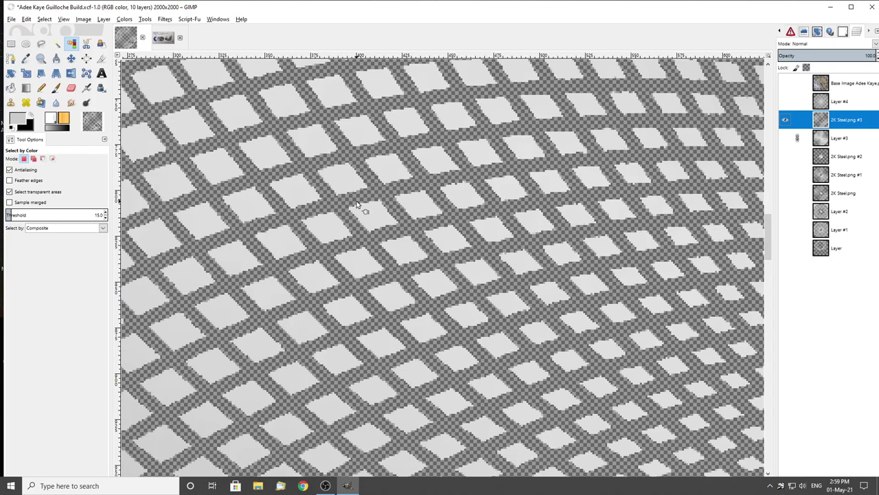
Set up a Bevel and Emboss effect for the steel diamonds with Inner Bevel style, depth 10, size 6 and soften 4
left_click(103, 20)
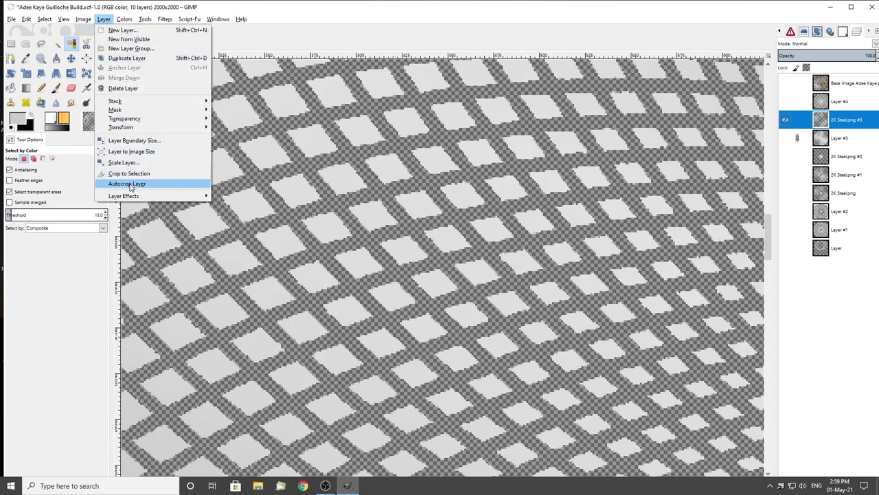
mouse_move(130, 197)
left_click(236, 197)
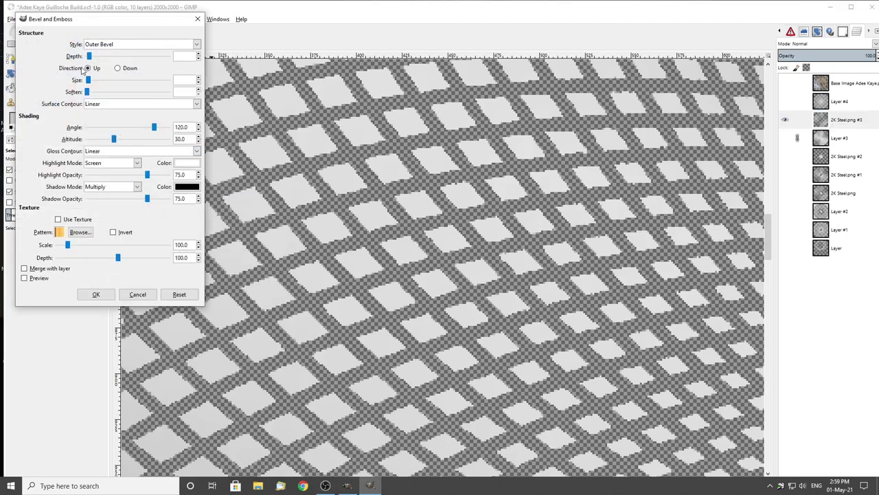
left_click(127, 44)
left_click(107, 68)
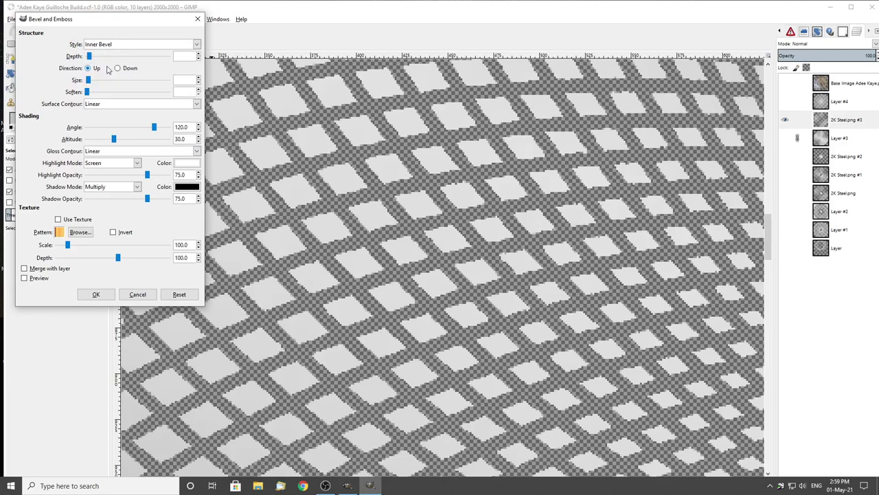
left_click(198, 54)
left_click(199, 89)
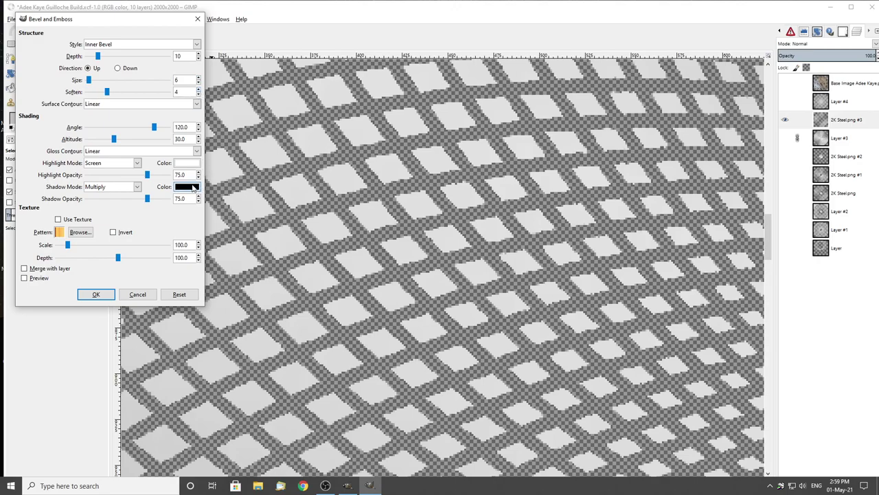
Set the highlight opacity to 100 and shadow opacity to 39, enable merging with the layer, and apply the bevel
left_click_drag(152, 176, 178, 174)
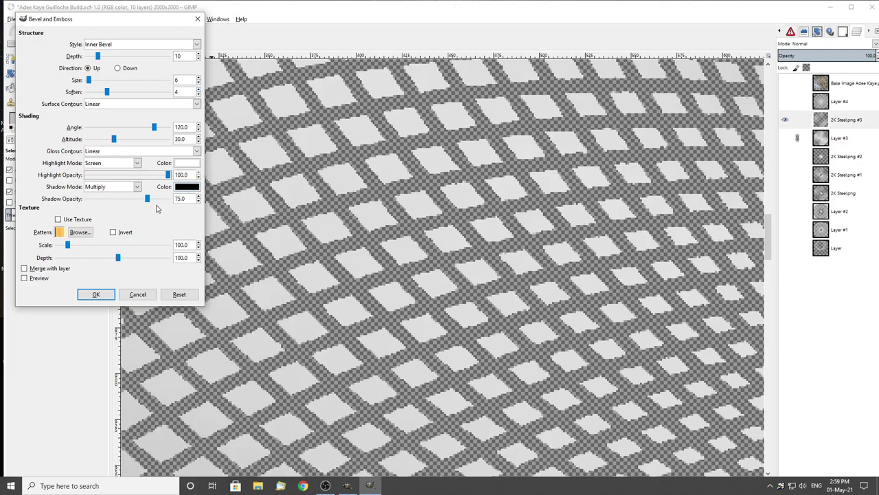
left_click_drag(146, 201, 122, 200)
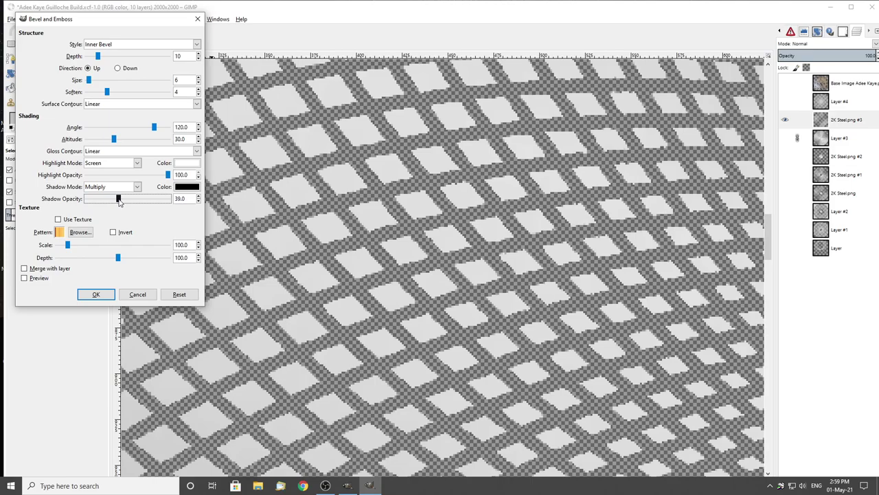
left_click(24, 268)
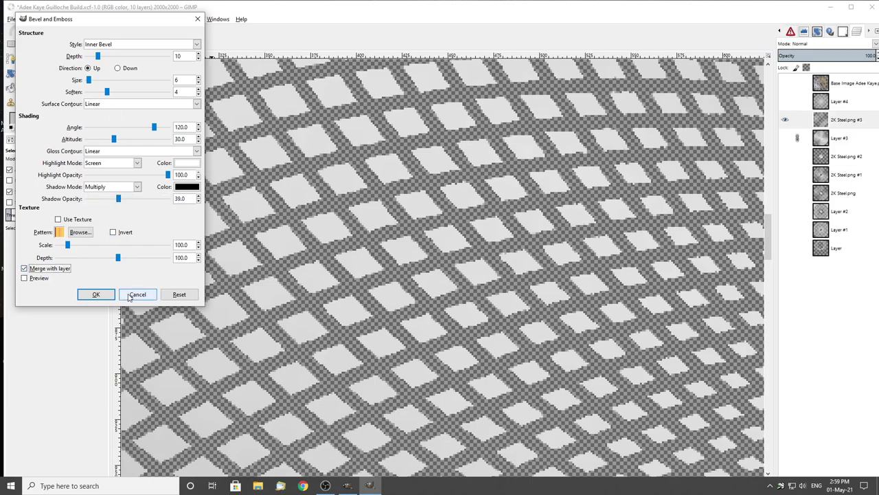
left_click(96, 294)
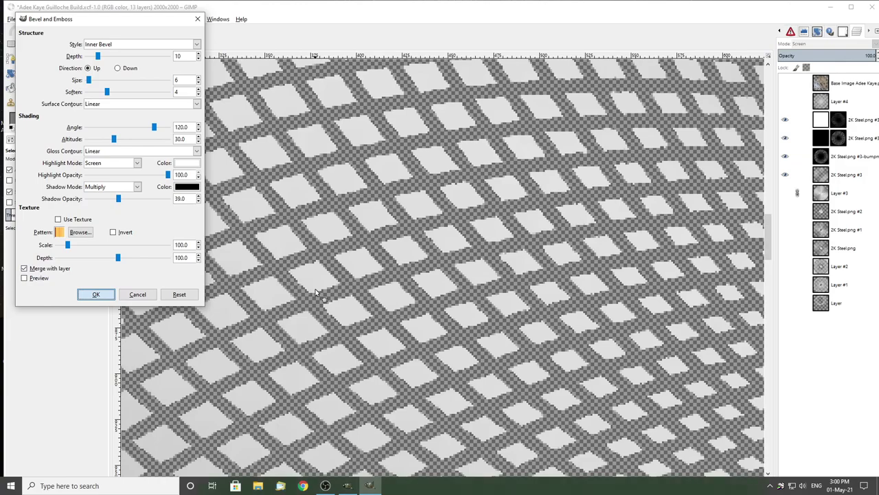
Inspect the bevelled steel diamonds up close and undo the Bevel and Emboss effect
scroll(316, 289, "down", 3)
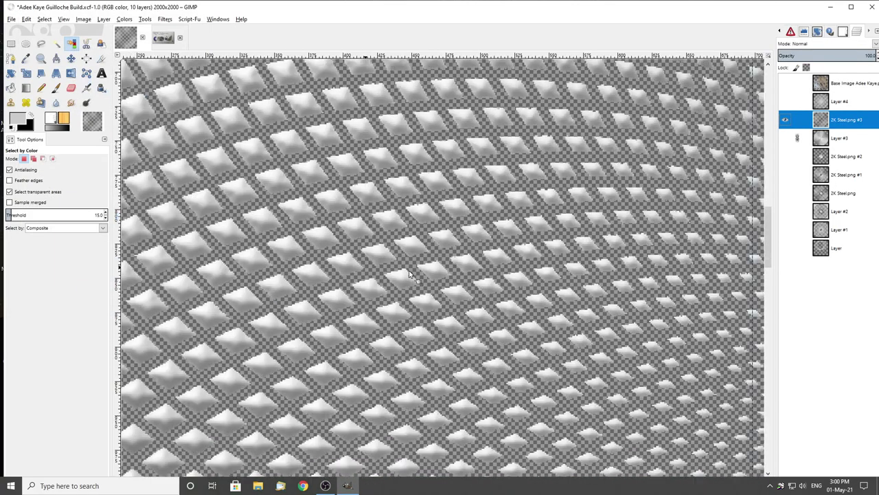
scroll(297, 278, "up", 4)
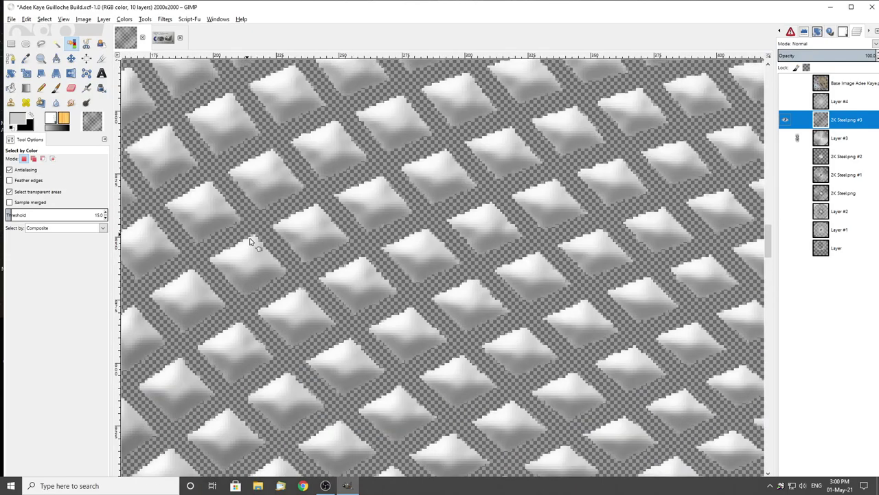
scroll(301, 260, "down", 2)
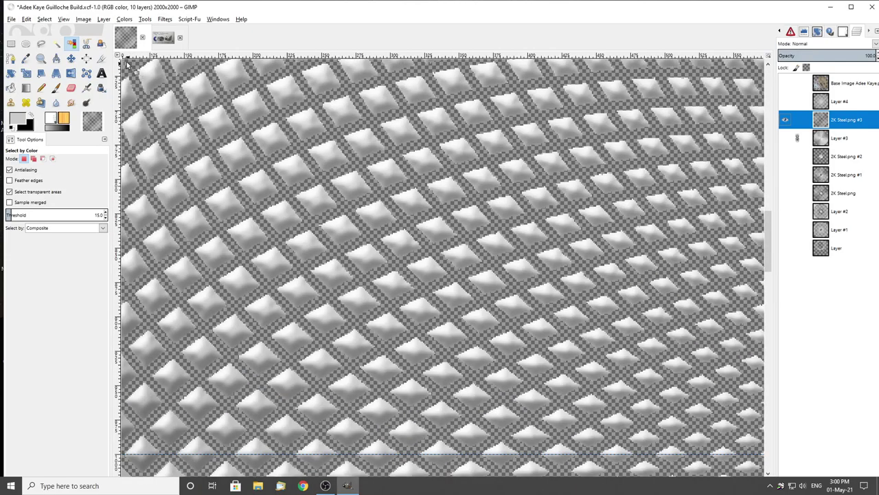
key("ctrl+z")
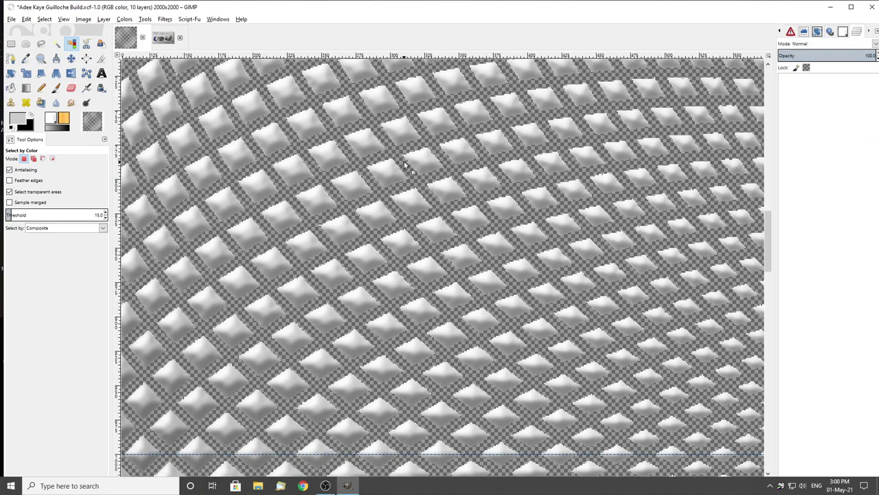
Apply a Bevel and Emboss effect to the steel diamonds on 2K Steel.png #3 with the direction set to Down
left_click(103, 19)
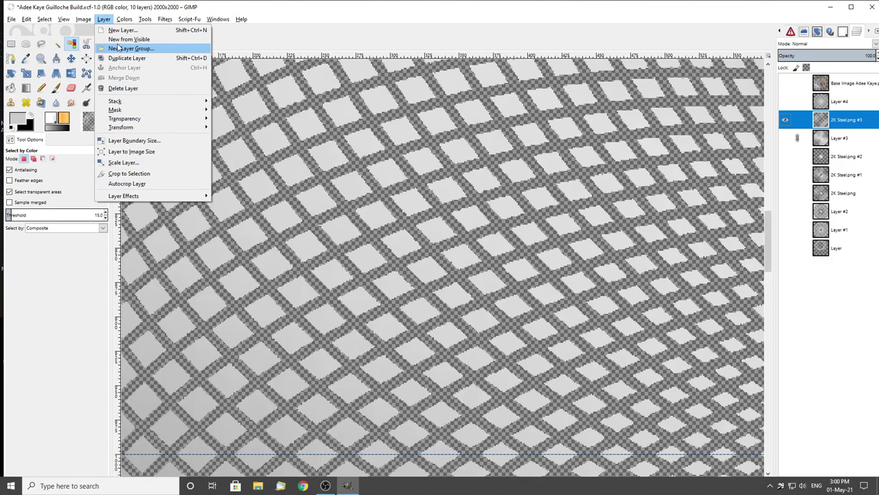
mouse_move(83, 19)
mouse_move(100, 177)
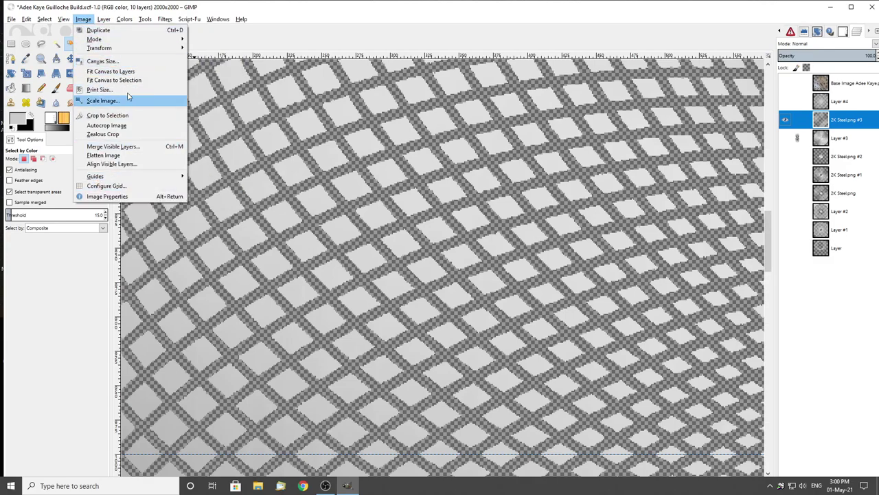
left_click(105, 20)
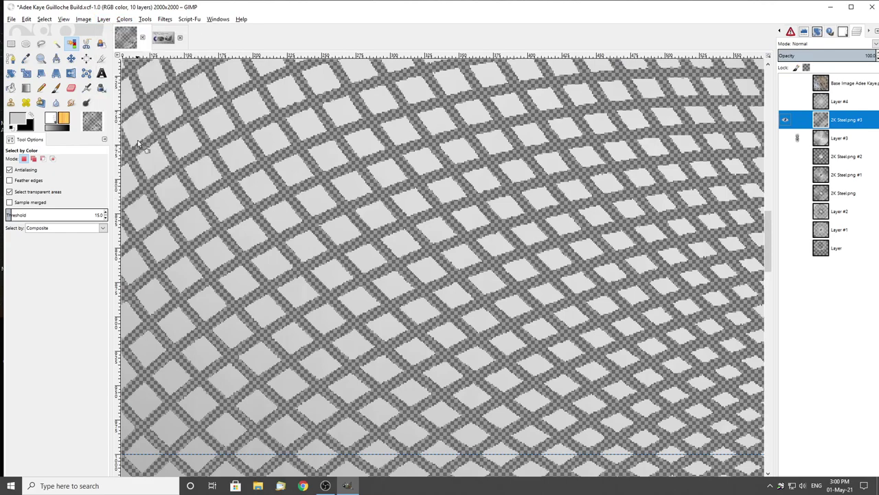
left_click(105, 21)
mouse_move(142, 197)
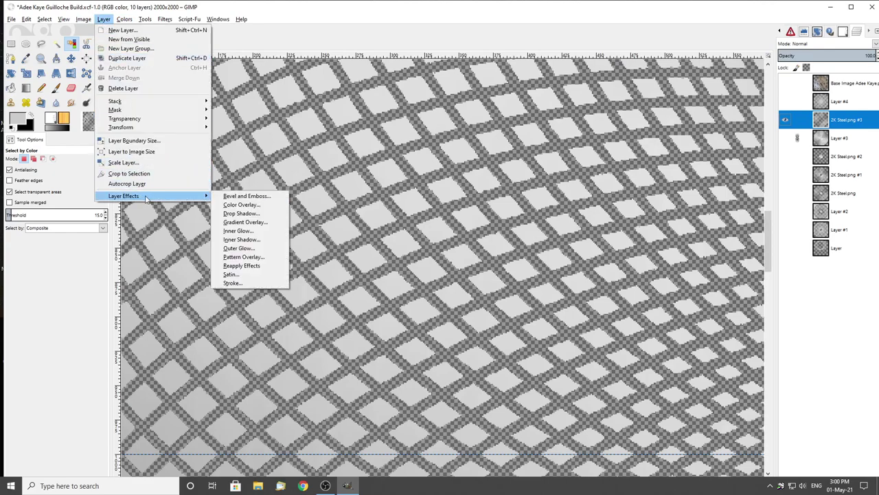
left_click(238, 198)
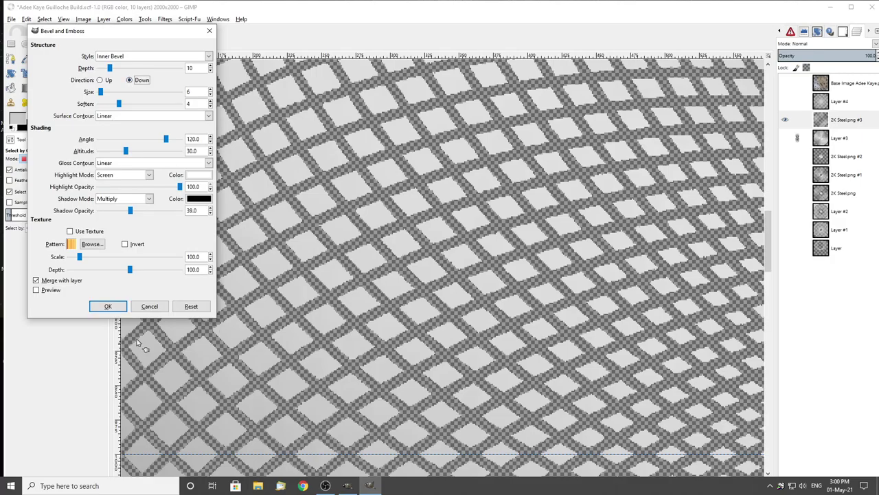
left_click(109, 307)
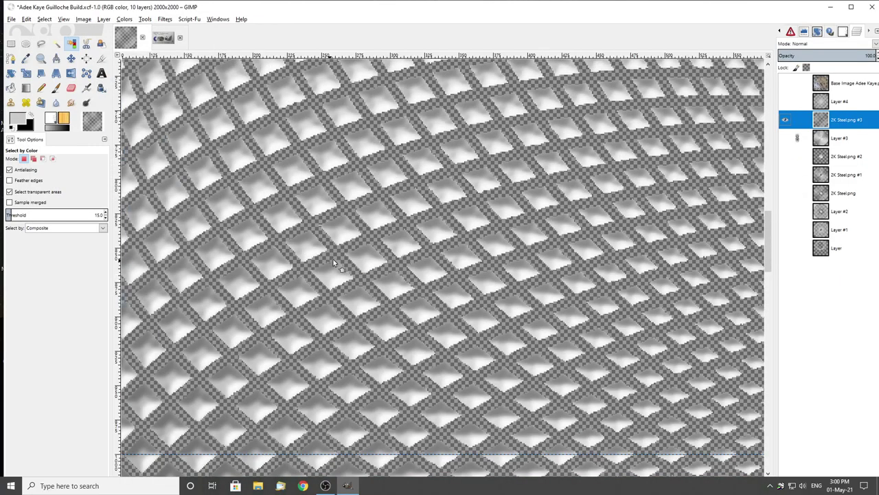
Inspect the downward-bevelled diamonds up close and across the whole dial, and undo the Bevel and Emboss effect
scroll(315, 253, "down", 5, "ctrl")
scroll(306, 233, "up", 6, "ctrl")
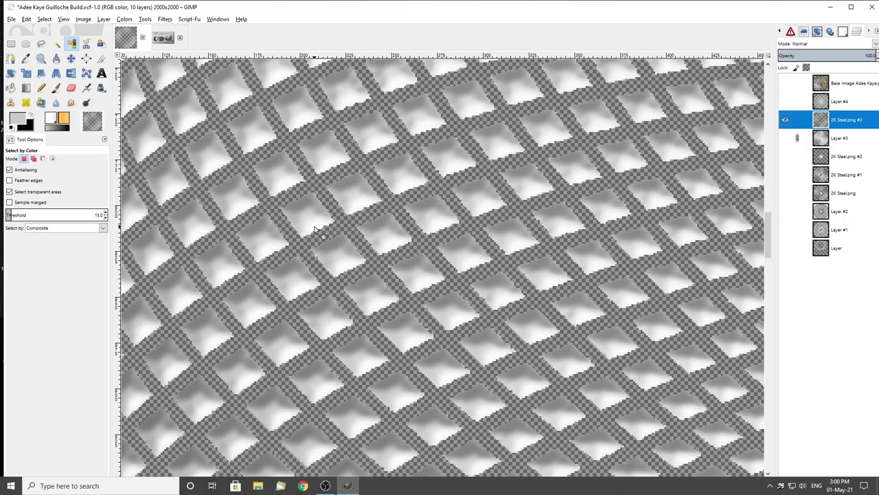
scroll(315, 230, "down", 8, "ctrl")
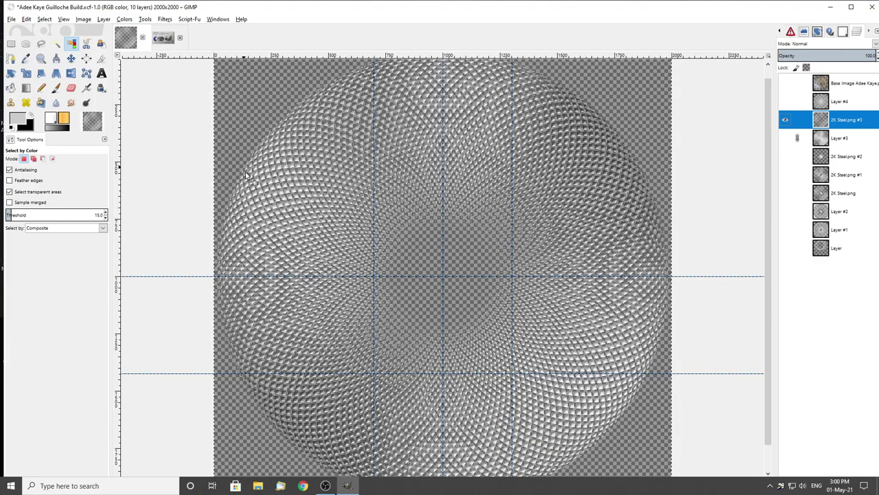
scroll(252, 176, "up", 4, "ctrl")
scroll(249, 174, "up", 2, "ctrl")
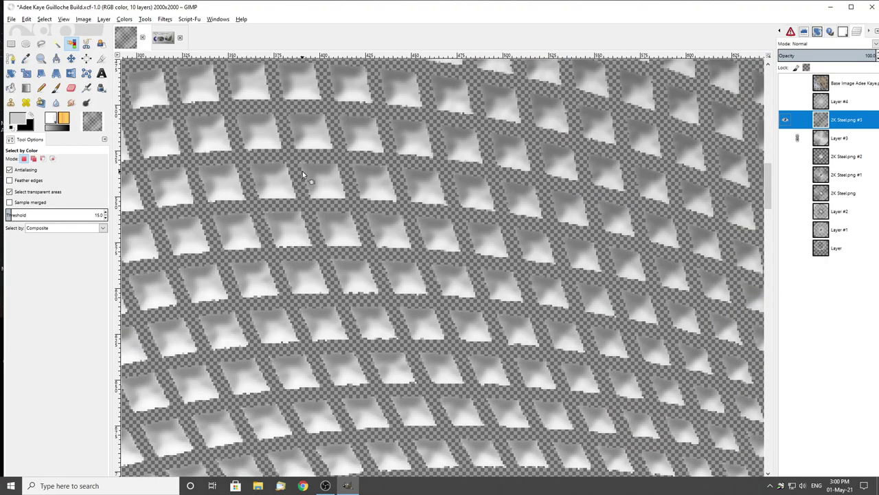
scroll(240, 192, "down", 2, "ctrl")
scroll(230, 208, "up", 2, "ctrl")
scroll(230, 209, "up", 2, "ctrl")
scroll(431, 221, "down", 2, "ctrl")
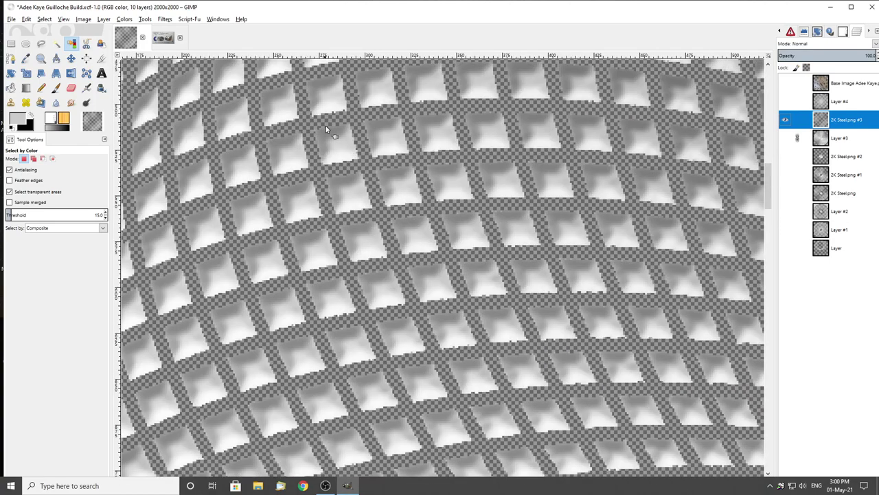
scroll(329, 138, "down", 3, "ctrl")
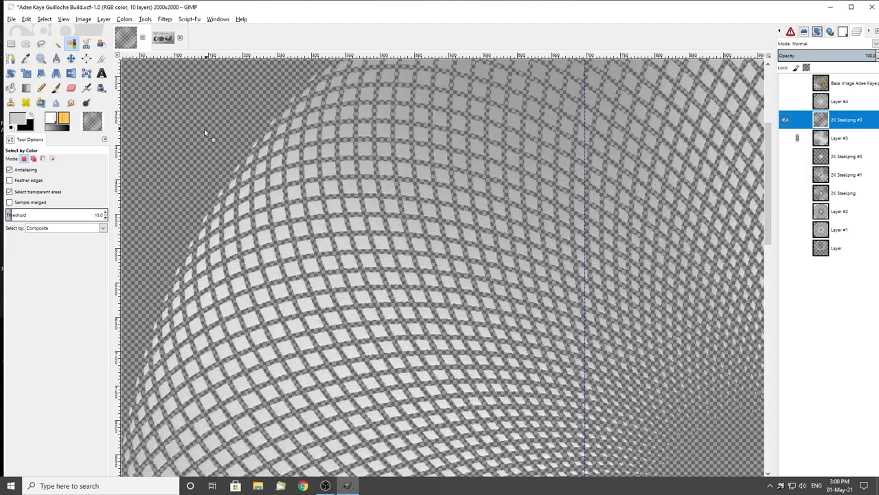
Apply Bevel and Emboss to 2K Steel.png #3 with the direction set to Up
left_click(104, 20)
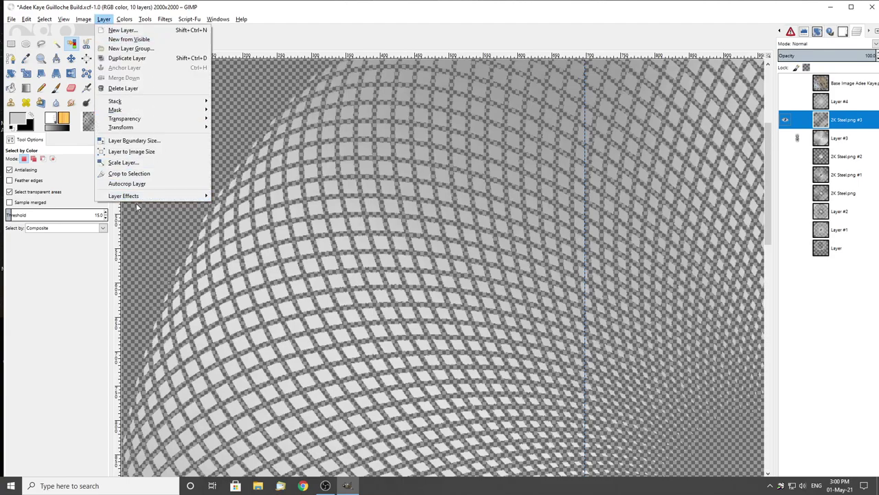
mouse_move(134, 197)
left_click(234, 198)
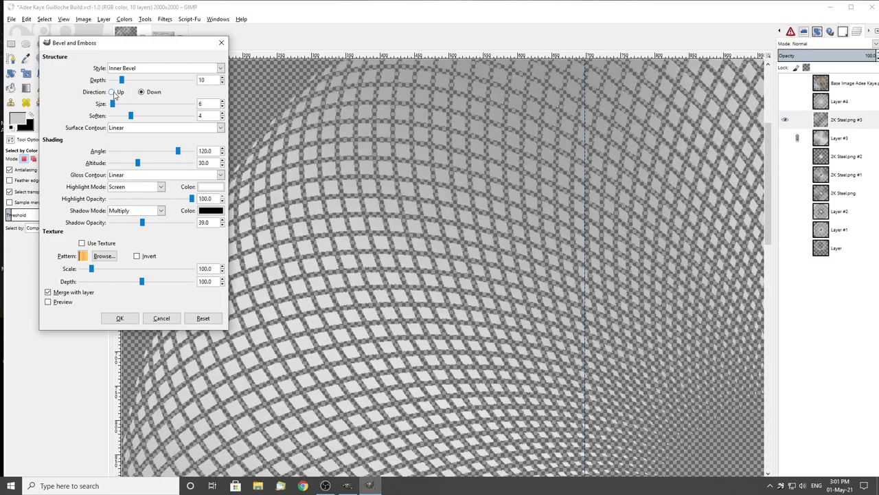
left_click(114, 92)
left_click(129, 318)
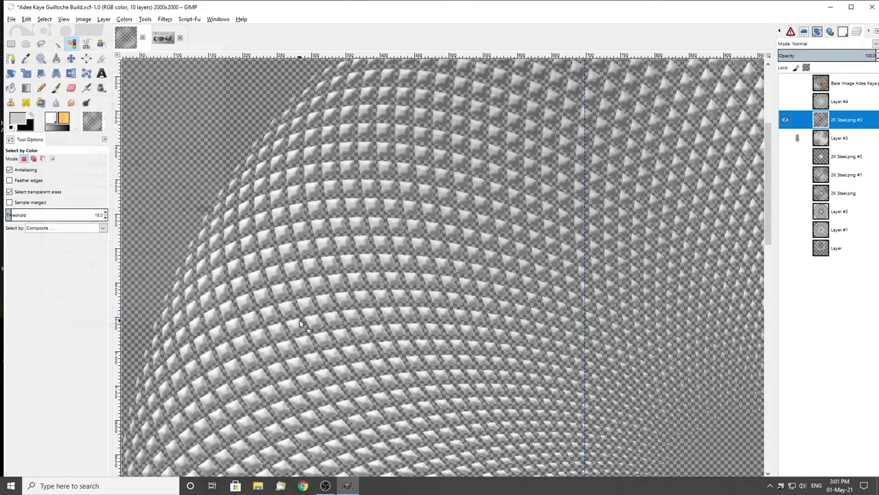
Examine the upward bevel on individual diamonds and undo it
scroll(332, 213, "up", 2)
scroll(340, 213, "up", 2)
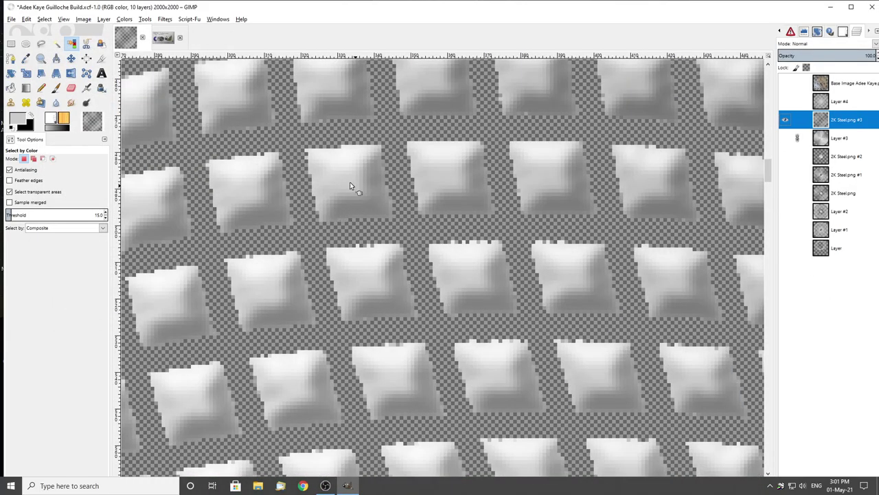
scroll(323, 162, "down", 4)
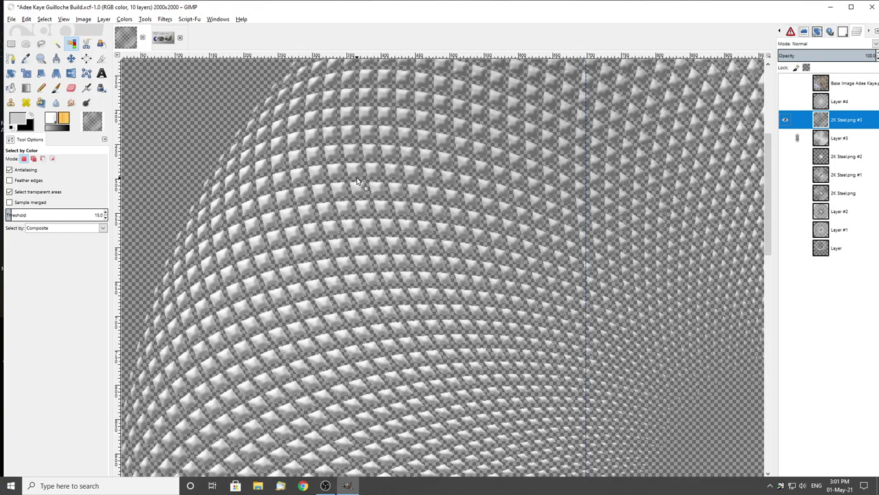
scroll(335, 169, "up", 5)
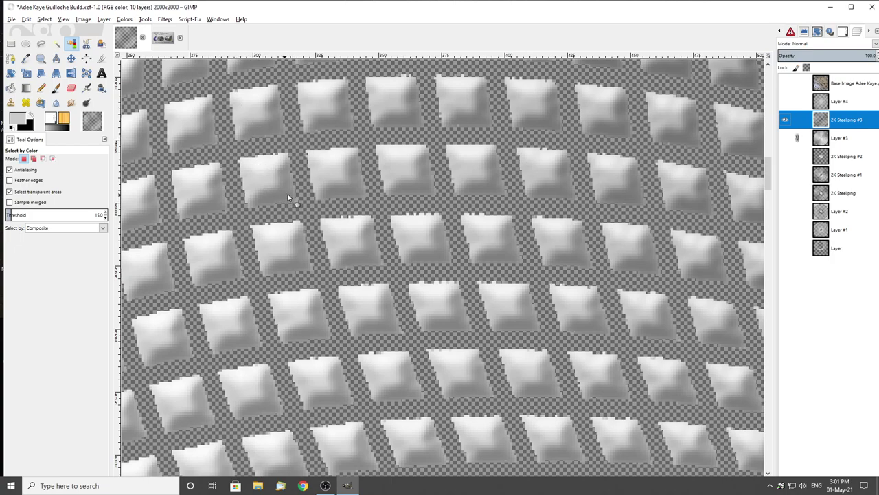
key("ctrl+z")
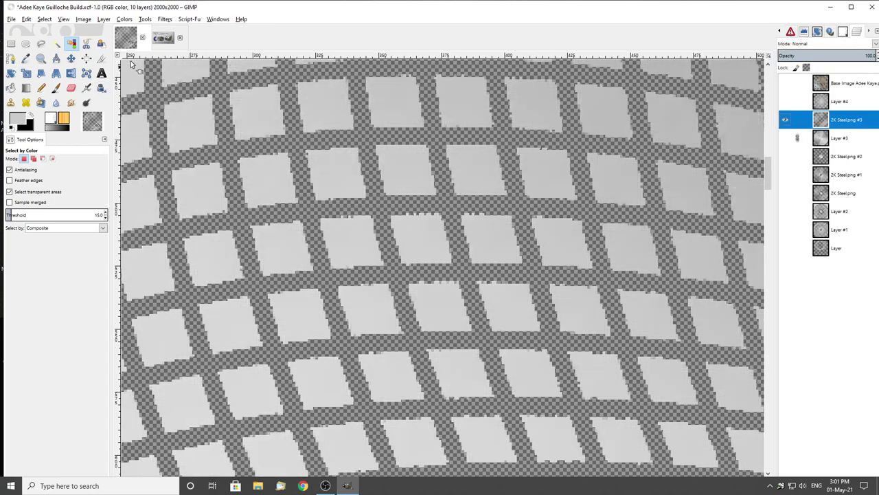
Reapply Bevel and Emboss to 2K Steel.png #3 as an Inner Bevel with the direction switched back to Down, merged with the layer
left_click(104, 19)
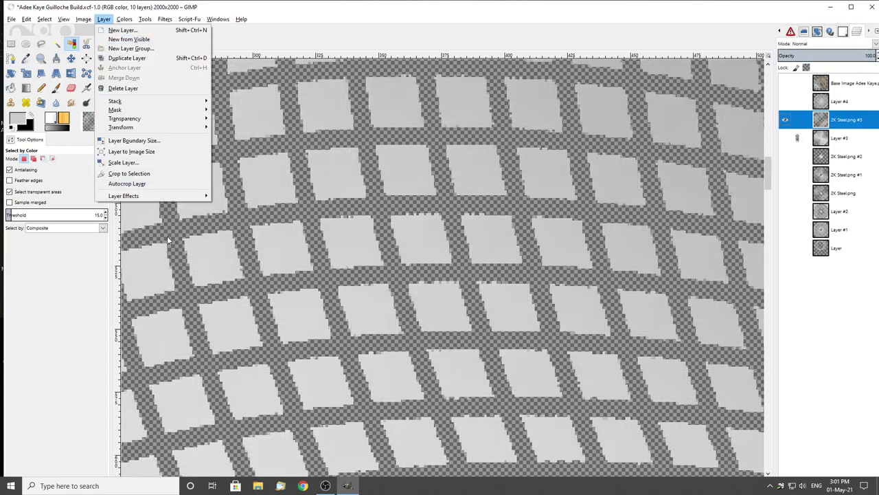
left_click(242, 202)
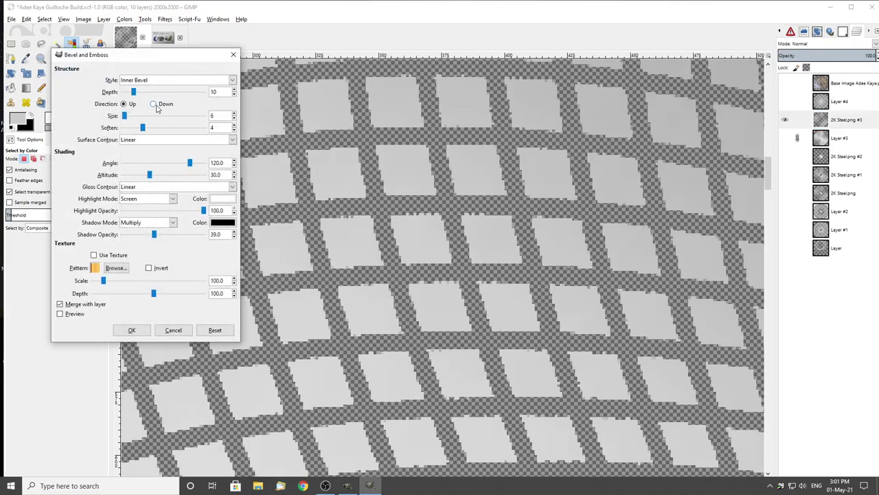
left_click(154, 104)
left_click(138, 329)
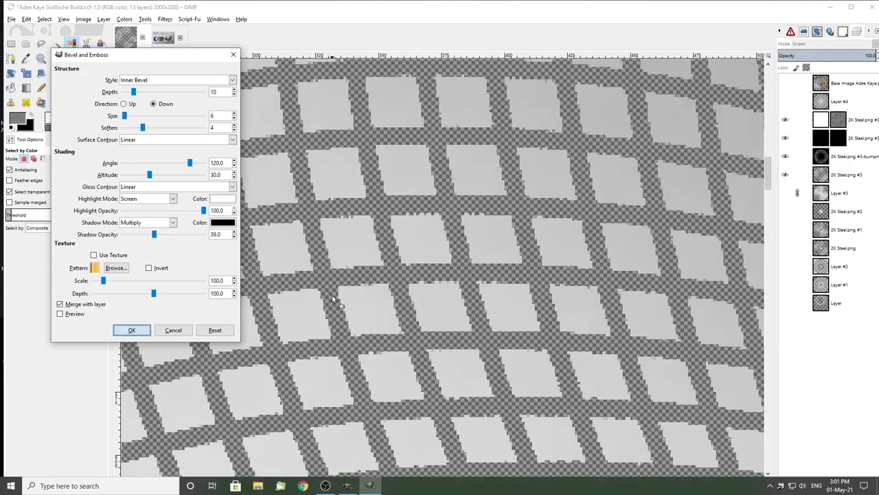
Examine the relief of the recessed diamonds across the dial, comparing close-ups of both sides with the full pattern
key("minus")
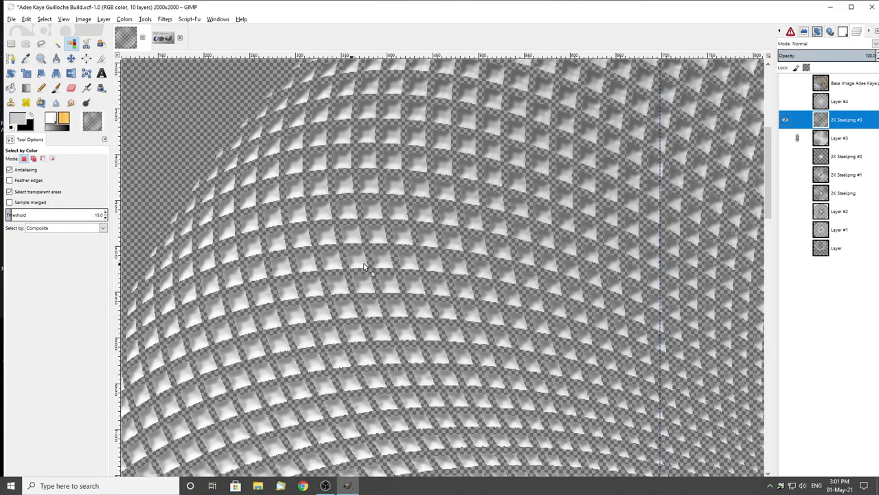
scroll(364, 266, "down", 1)
scroll(282, 218, "up", 2)
scroll(281, 218, "down", 1)
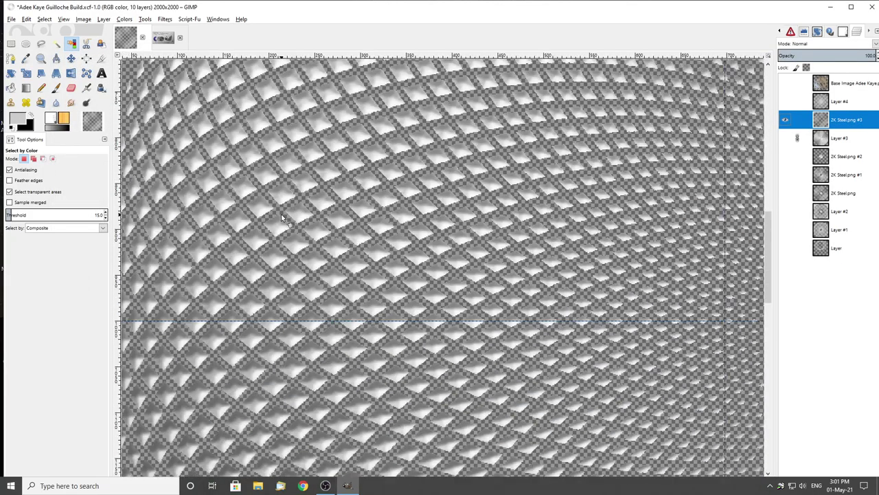
scroll(283, 220, "down", 2)
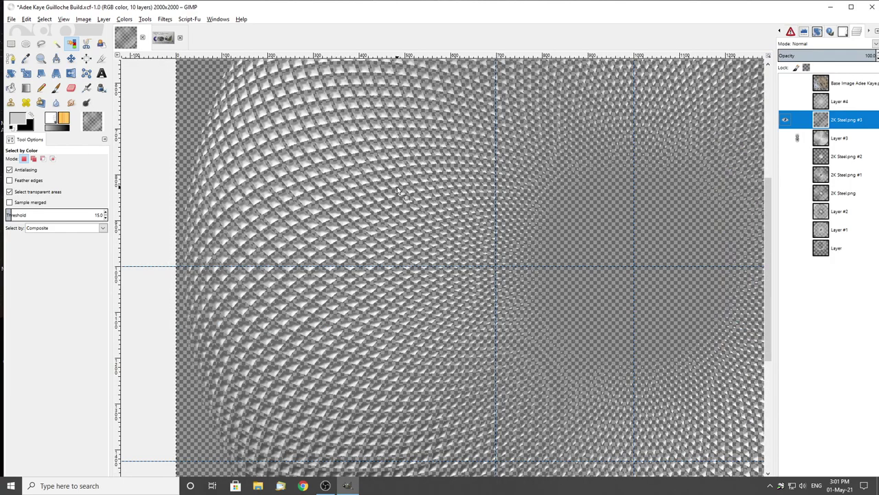
scroll(364, 199, "down", 2)
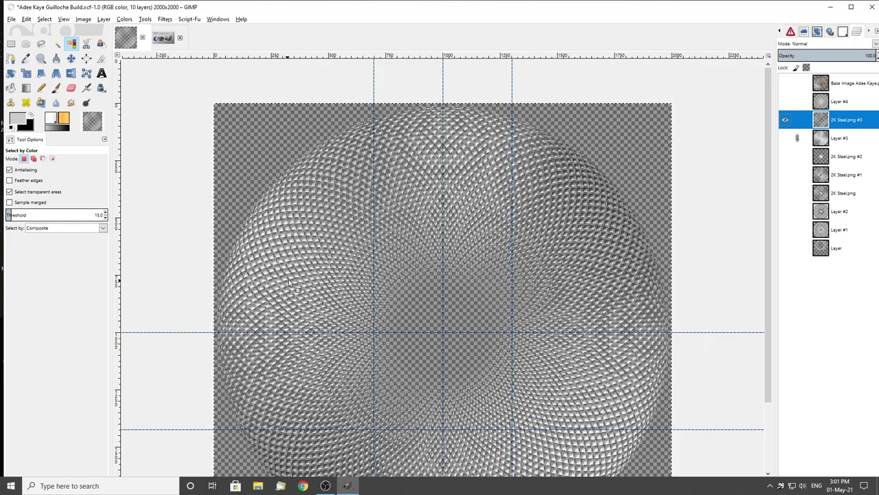
scroll(288, 283, "up", 2)
scroll(443, 236, "down", 2)
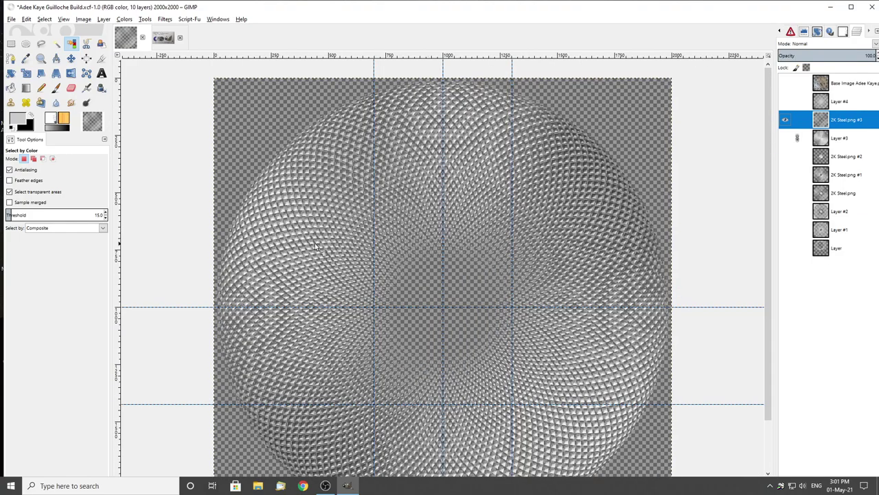
scroll(271, 251, "up", 2)
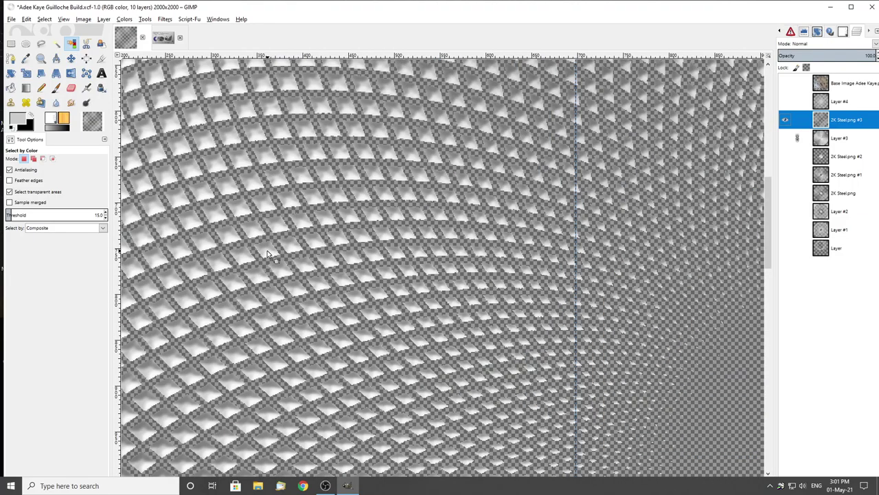
scroll(302, 201, "down", 4)
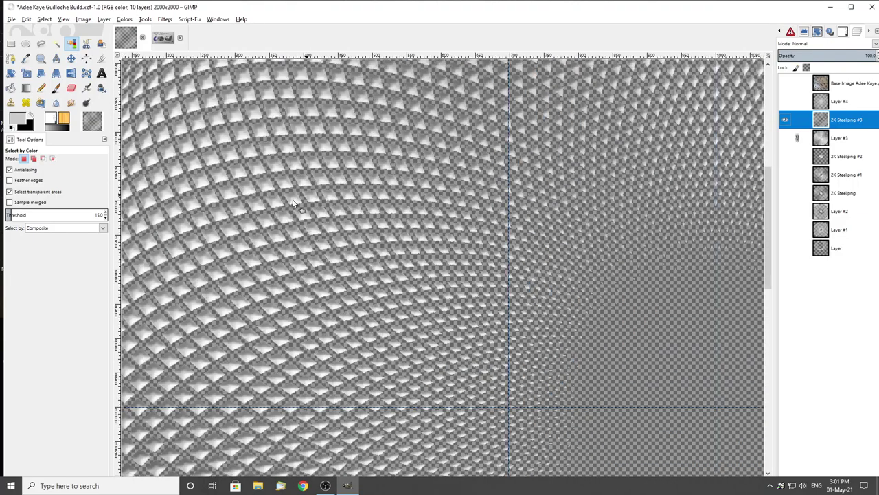
scroll(616, 275, "up", 4)
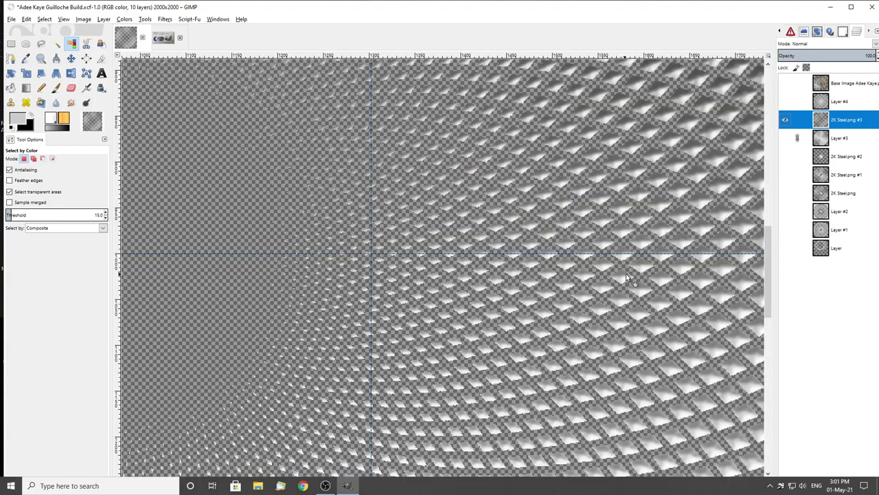
scroll(624, 261, "up", 2)
scroll(661, 289, "down", 3)
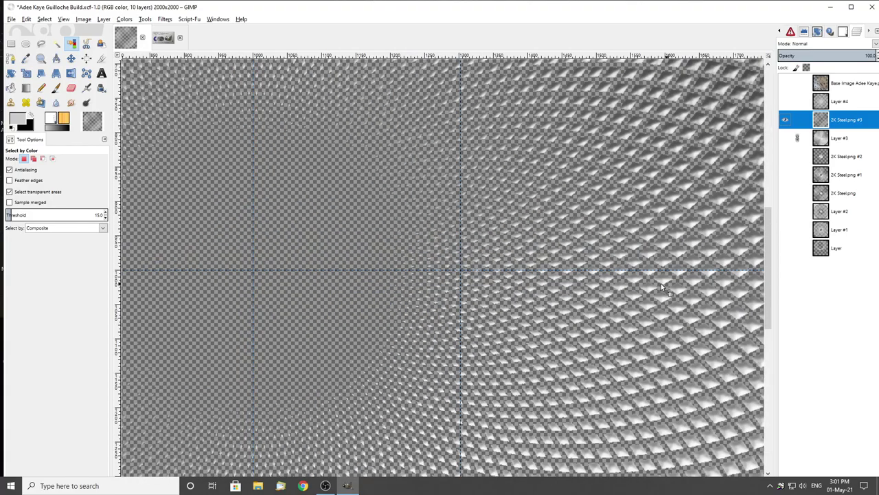
scroll(299, 250, "down", 2)
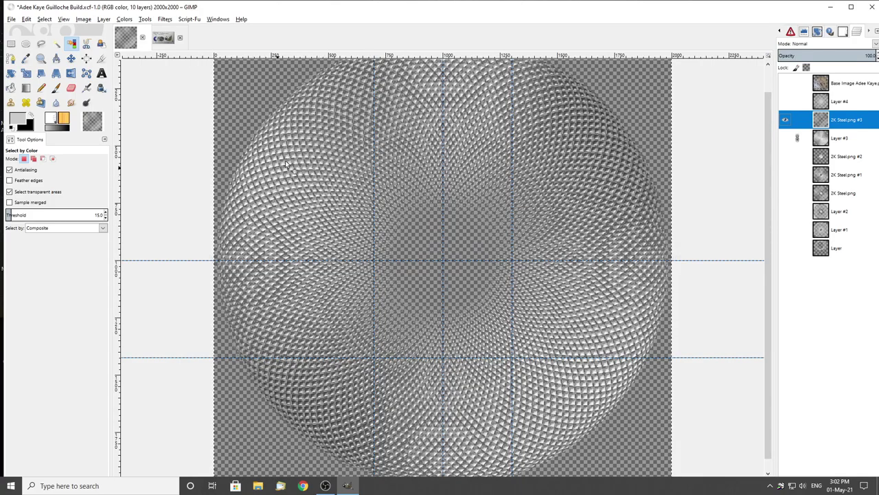
scroll(309, 230, "up", 2)
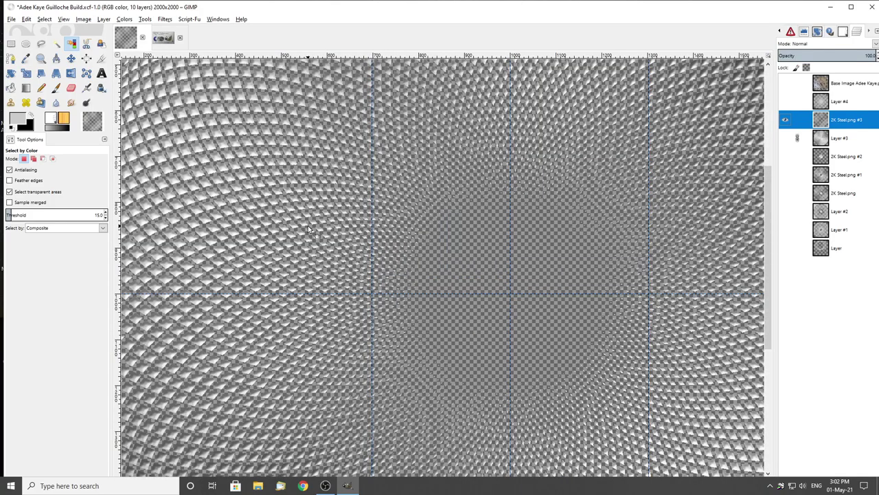
scroll(308, 230, "down", 4)
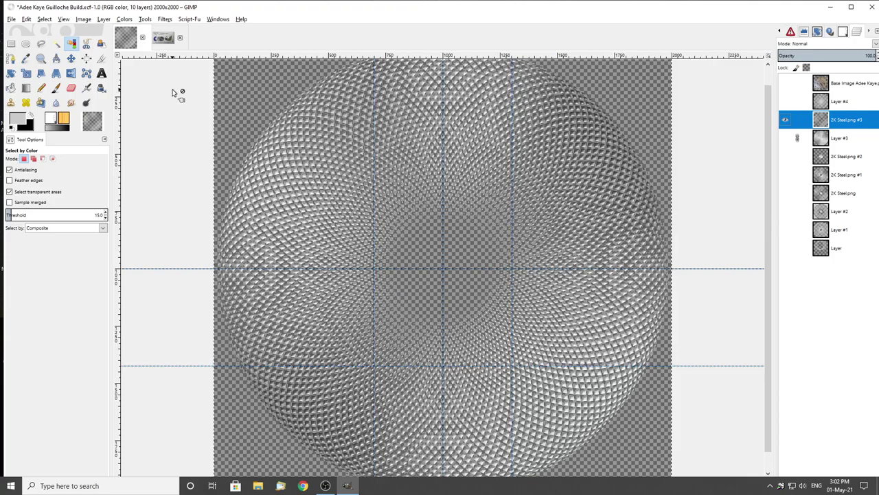
Hide and show 2K Steel.png #3 again, and examine the small diamonds near the dial's centre
left_click(787, 121)
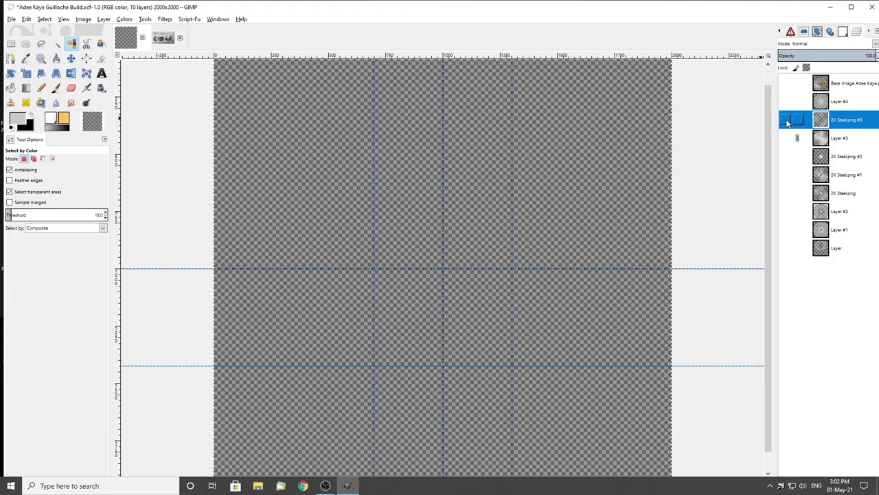
left_click(786, 120)
scroll(406, 180, "up", 5)
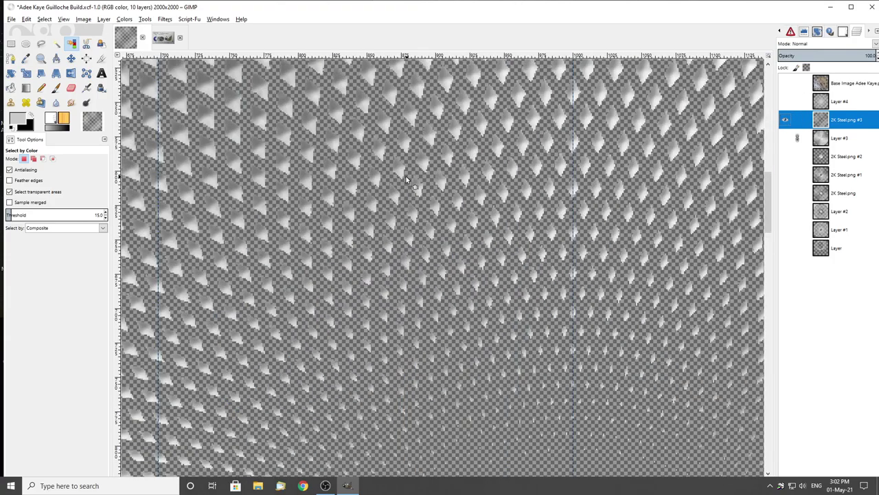
Hide 2K Steel.png #3, then show Layer #4 and make it the active layer
scroll(404, 186, "down", 2)
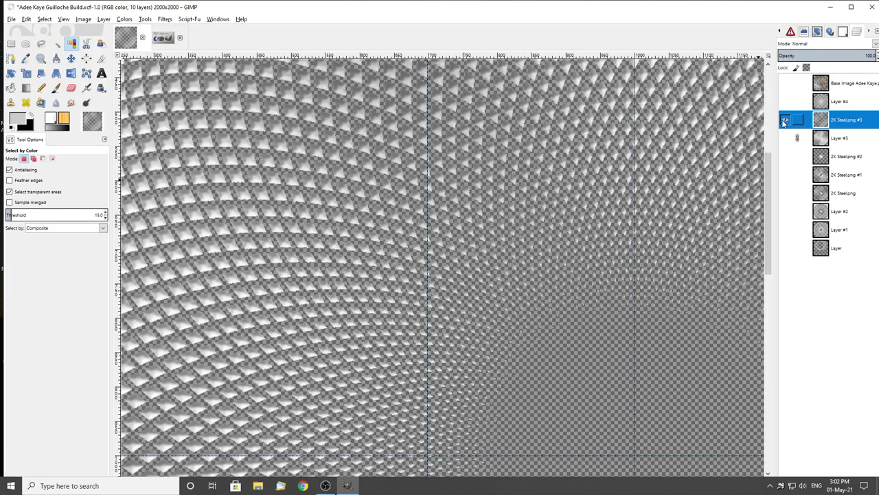
left_click(784, 121)
left_click(785, 102)
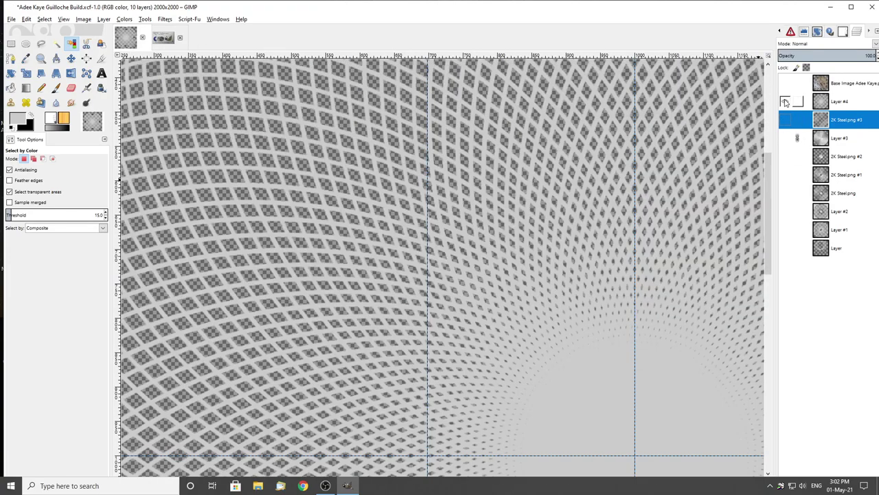
left_click(841, 103)
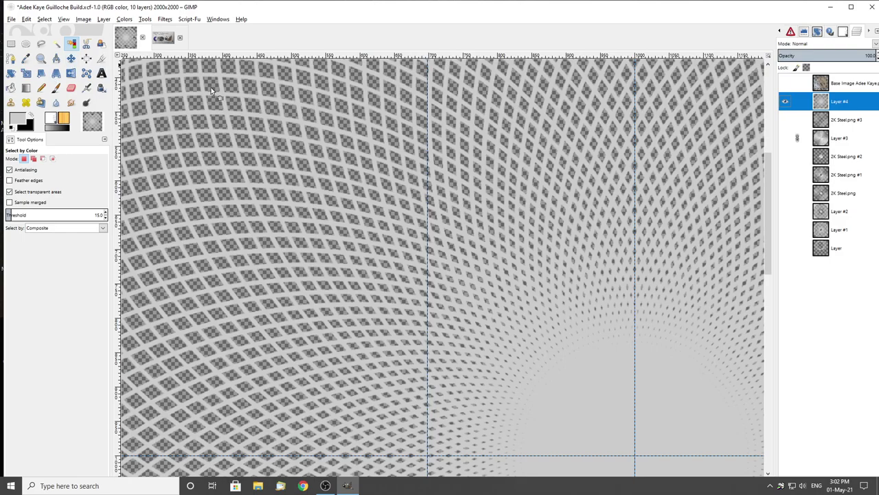
Add 2K Steel.png from the Desktop as a new layer, place it directly below Layer #4 and reactivate Layer #4
left_click(11, 20)
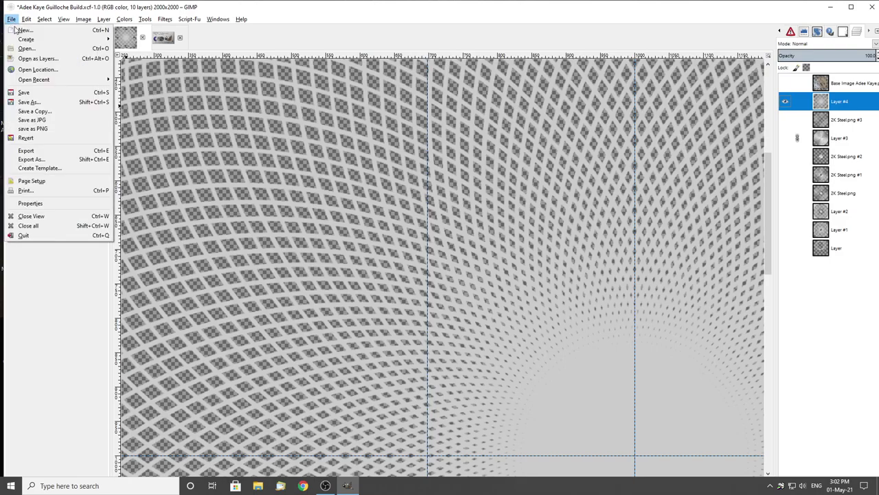
left_click(38, 58)
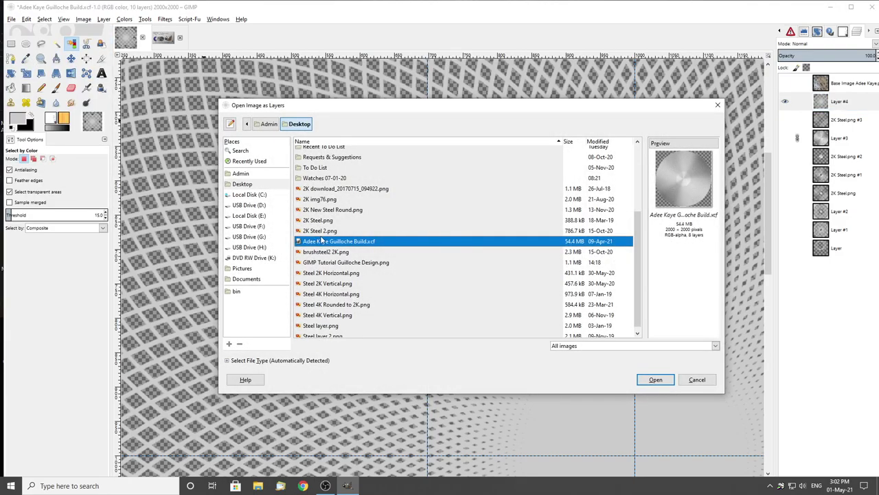
left_click(313, 220)
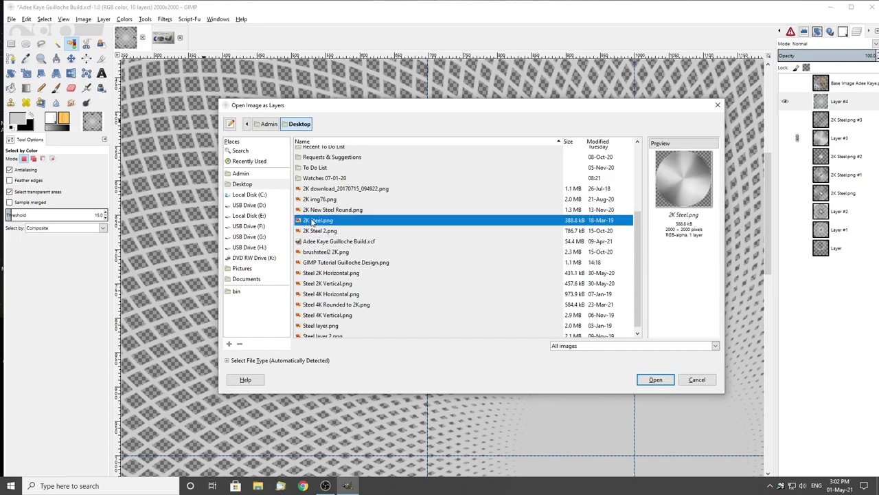
left_click(655, 379)
left_click_drag(845, 102, 852, 128)
left_click(856, 106)
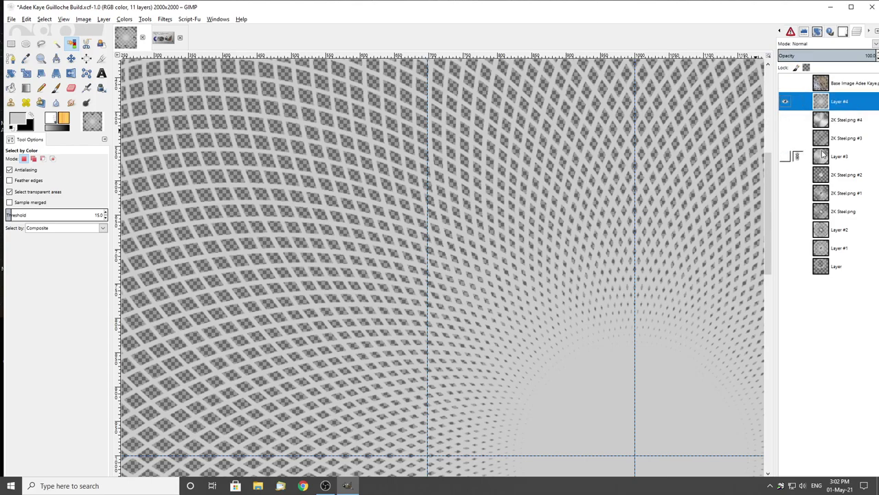
Hide Layer #4 and compare the relief of Layer #3 with the beveled diamonds of 2K Steel.png #3
left_click(795, 156)
left_click(785, 103)
left_click(785, 156)
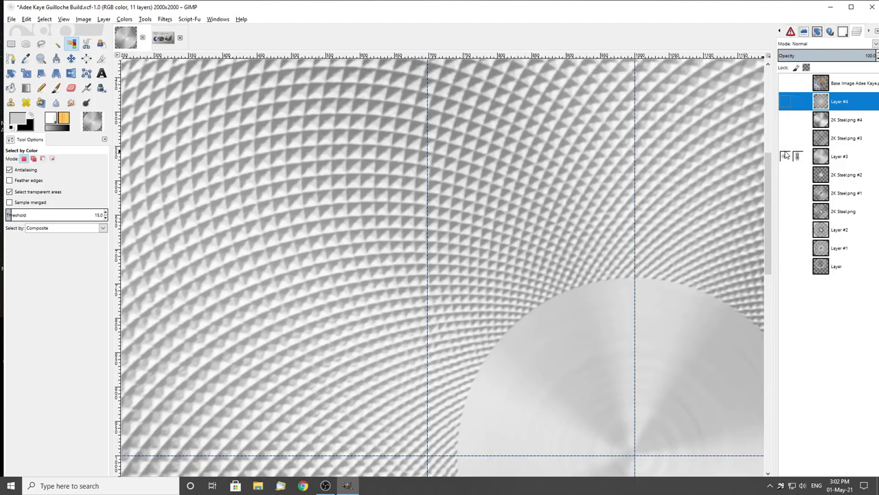
left_click(785, 156)
left_click(785, 138)
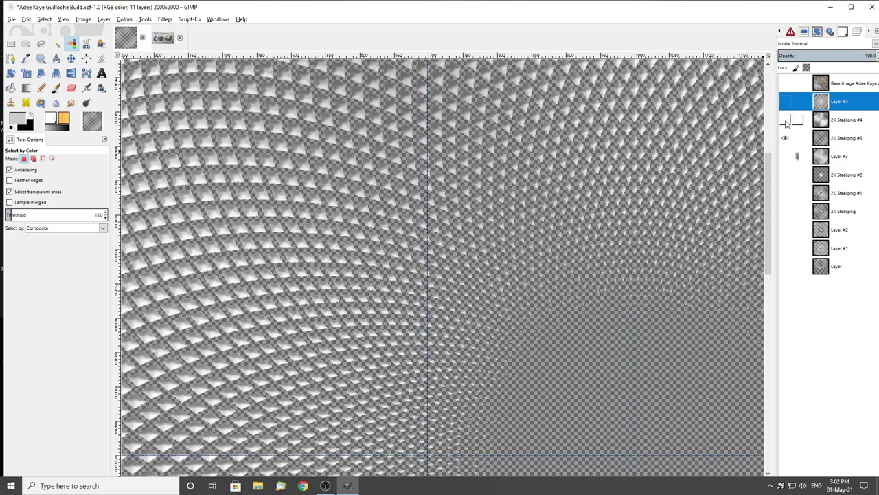
Show 2K Steel.png #4, move it beneath 2K Steel.png #3 and examine the diamonds against the flat steel
left_click(785, 121)
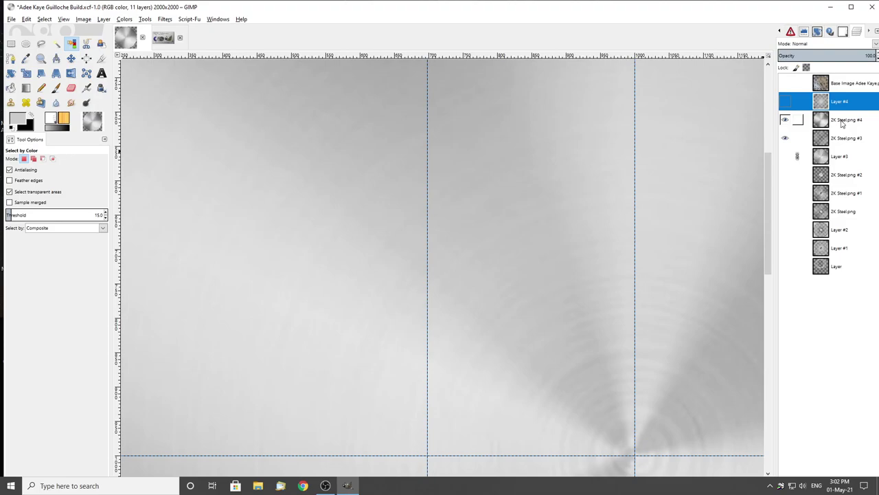
left_click_drag(842, 122, 834, 144)
scroll(381, 169, "down", 2)
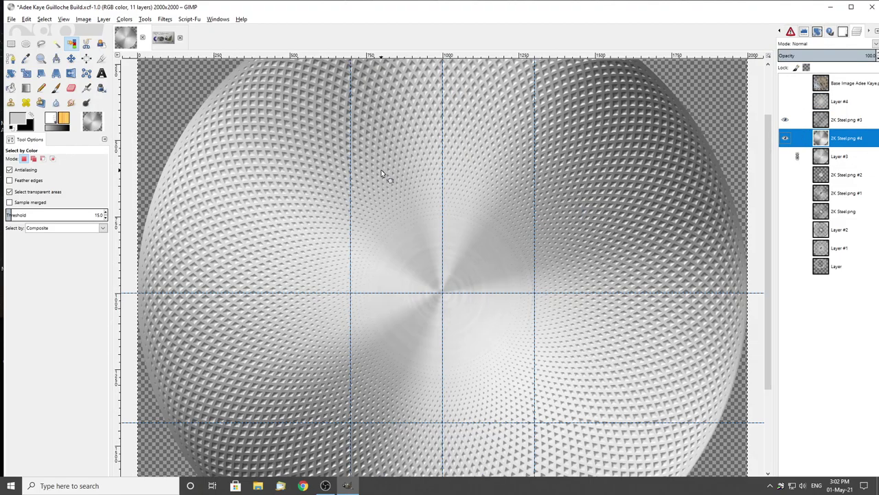
scroll(226, 215, "up", 1)
scroll(233, 215, "up", 1)
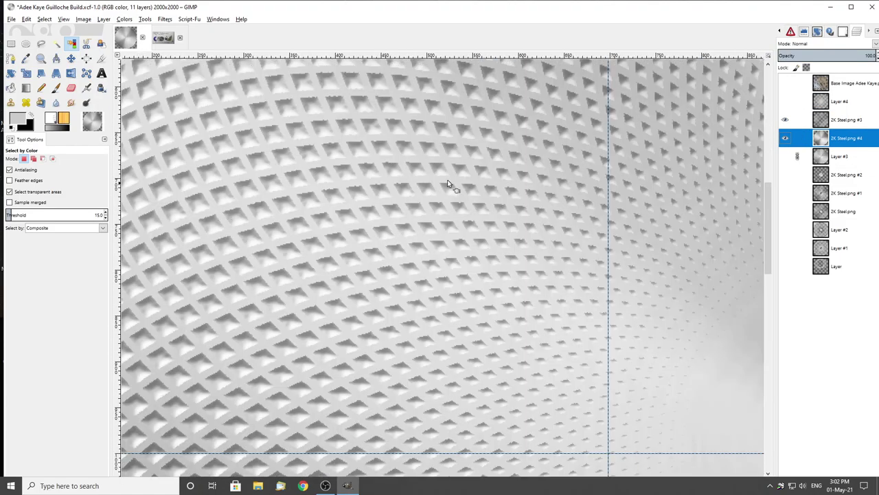
Hide both steel layers, move 2K Steel.png #4 back above 2K Steel.png #3, and show and activate Layer #4
left_click(785, 138)
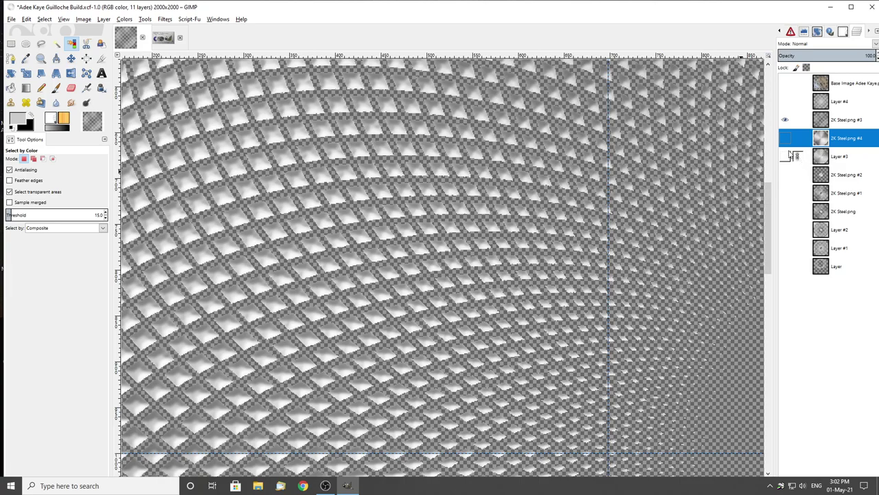
left_click(785, 120)
left_click_drag(842, 141, 843, 117)
left_click(785, 102)
left_click(841, 103)
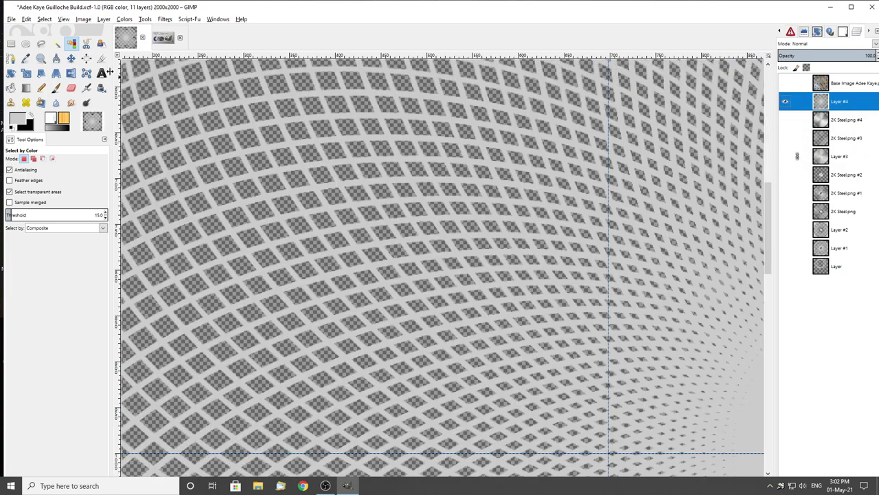
Select the grey lattice of Layer #4 by color and check the selection outline around the diamonds
left_click(72, 45)
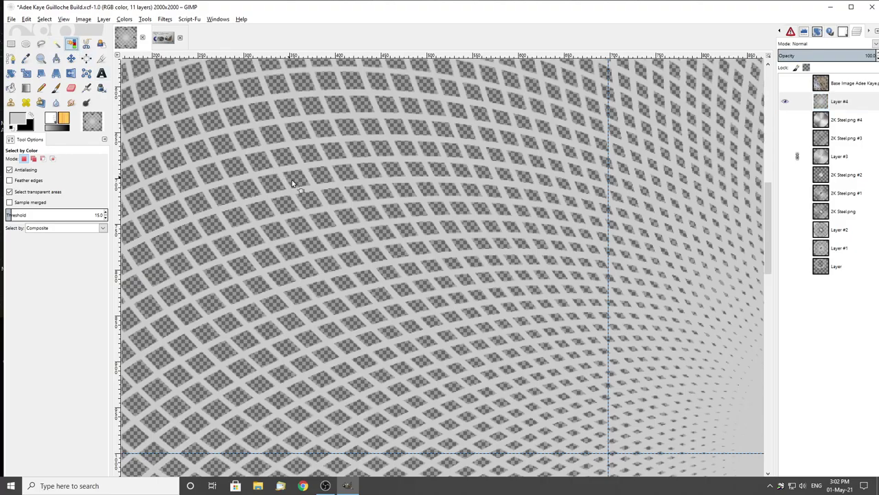
left_click(316, 189)
scroll(300, 143, "up", 2, "ctrl")
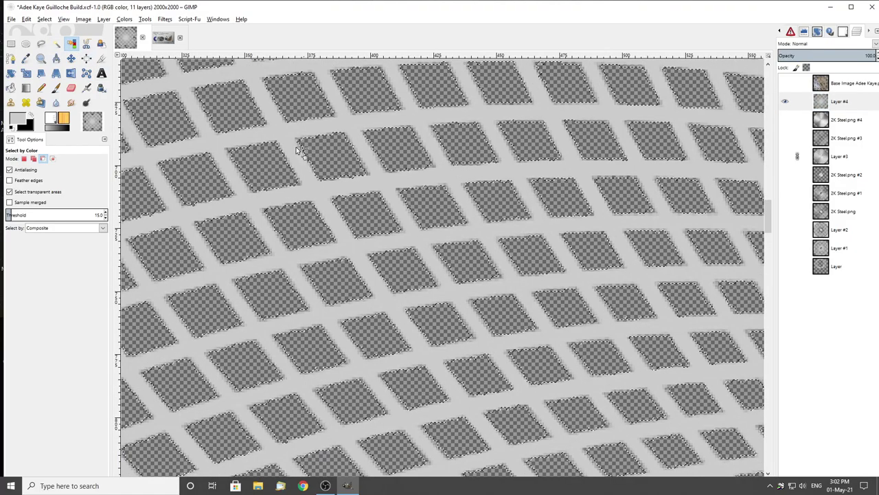
scroll(354, 258, "down", 4, "ctrl")
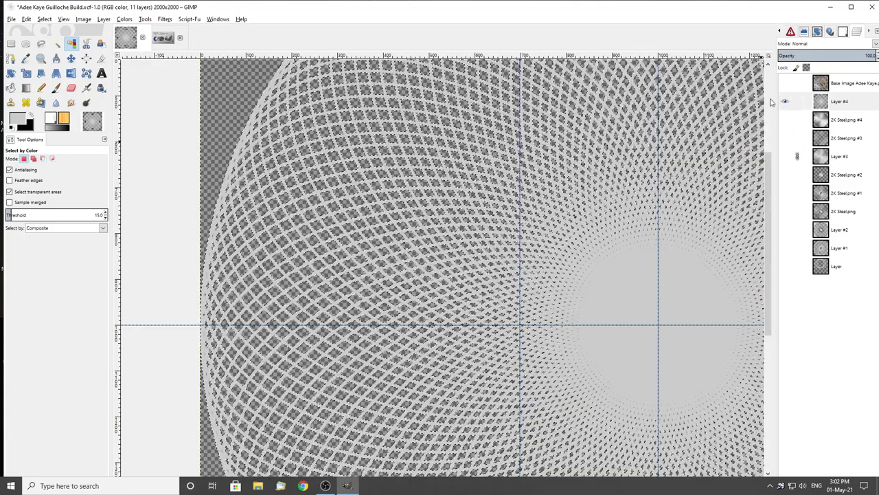
Hide Layer #4, then show and activate 2K Steel.png #4 with the lattice selection kept on it
left_click(785, 101)
left_click(785, 120)
left_click(792, 120)
scroll(415, 172, "up", 4, "ctrl")
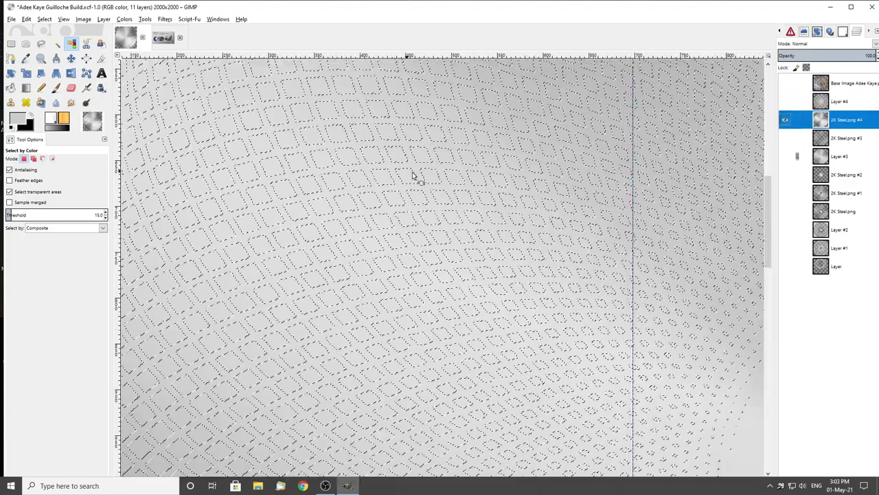
Undo a trial deletion of the lattice, invert the selection, clear the diamonds from 2K Steel.png #4 and deselect
key("Delete")
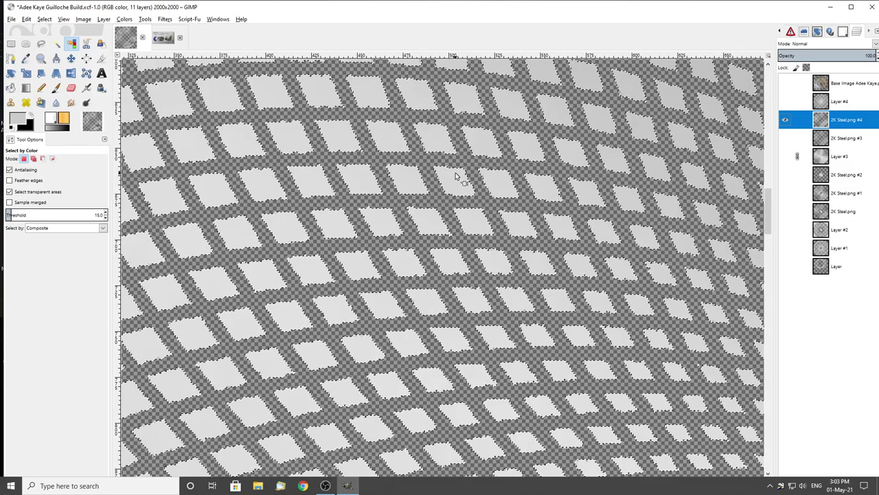
key("ctrl+z")
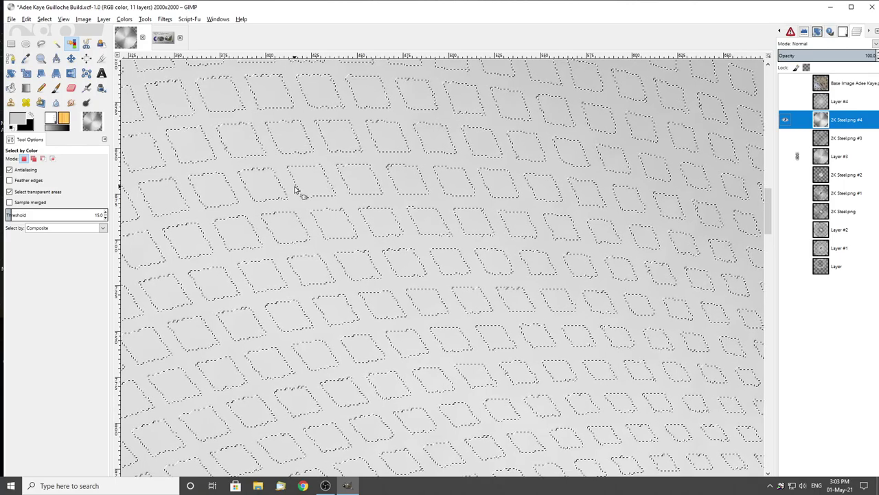
key("ctrl+shift+a")
left_click(295, 190)
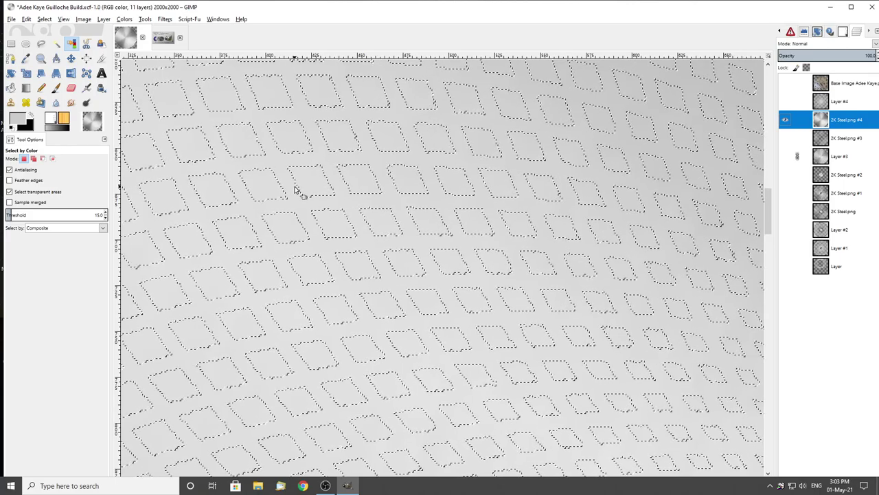
key("Delete")
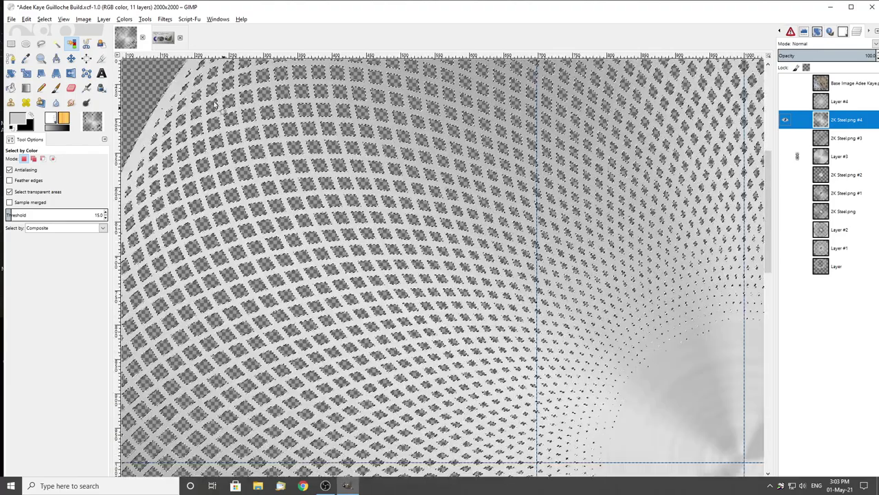
left_click(11, 43)
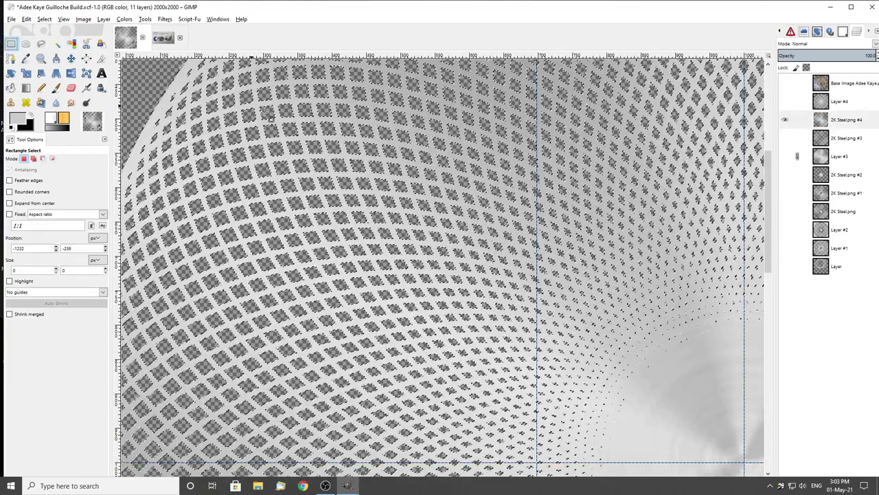
key("shift+ctrl+j")
scroll(172, 203, "up", 5)
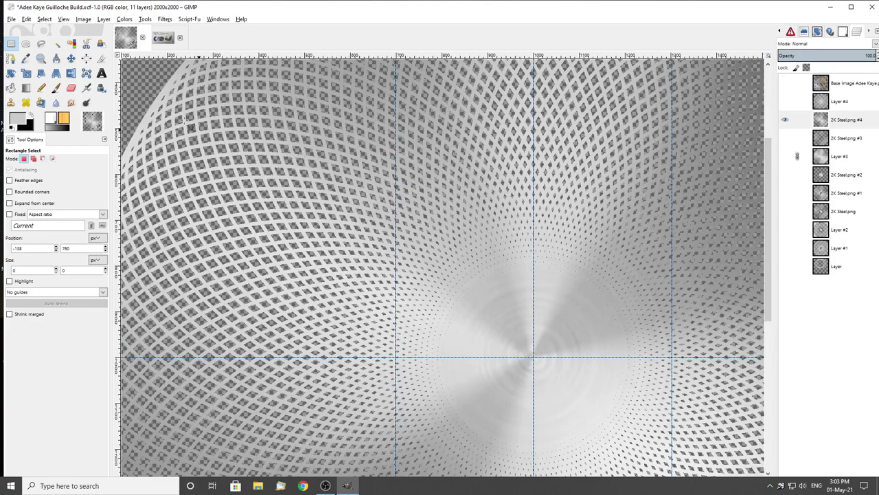
Try Bevel and Emboss on 2K Steel.png #4 as an Inner Bevel with depth 6, direction Down, size 6 and soften 4
left_click(103, 19)
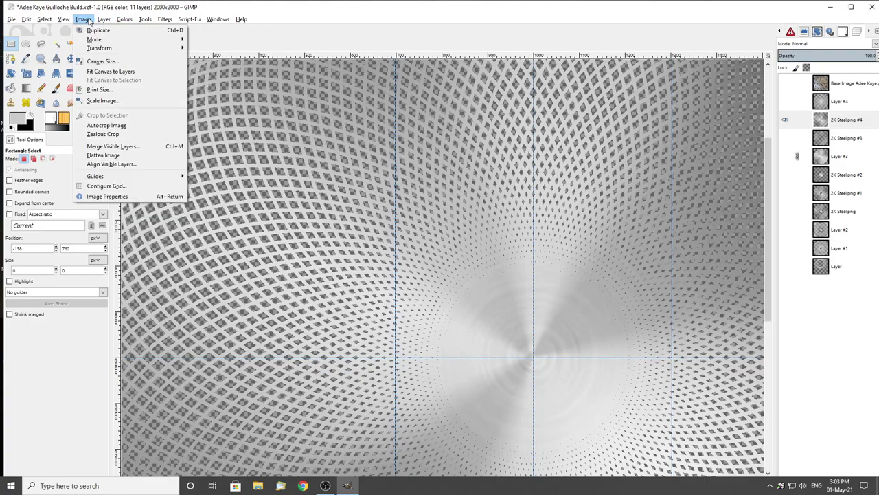
mouse_move(126, 198)
left_click(232, 200)
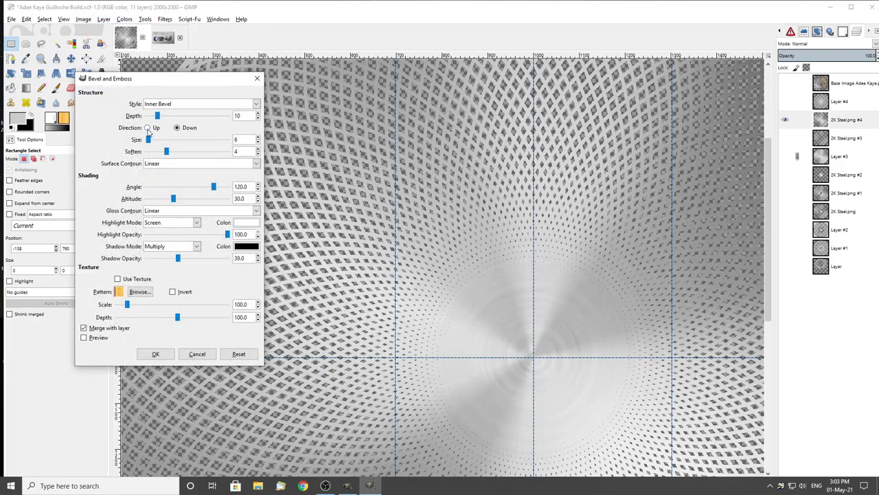
left_click(258, 119)
left_click(259, 119)
left_click(152, 357)
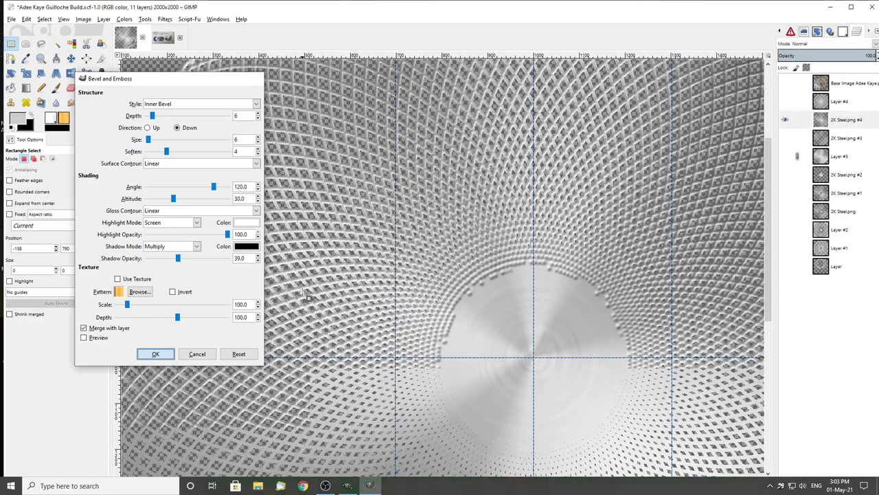
Examine the beveled lattice in close-up, then show 2K Steel.png #3 and inspect the combined relief across the dial
scroll(305, 295, "up", 4)
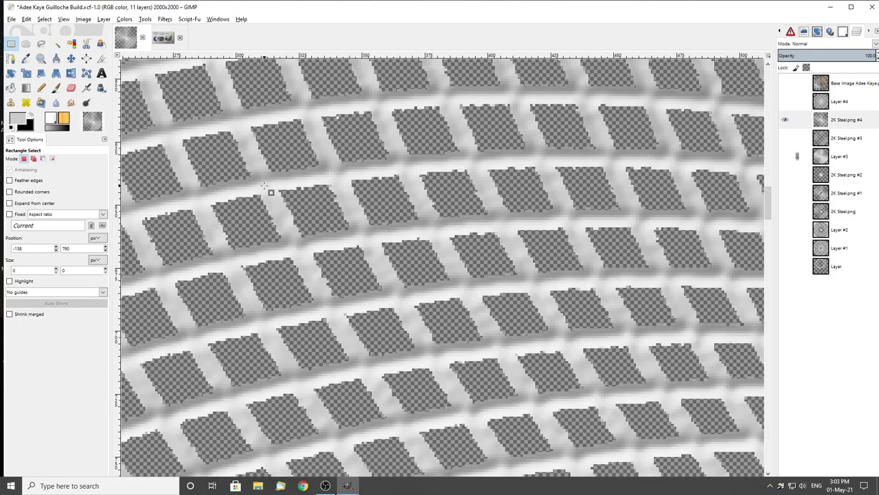
scroll(270, 191, "down", 2)
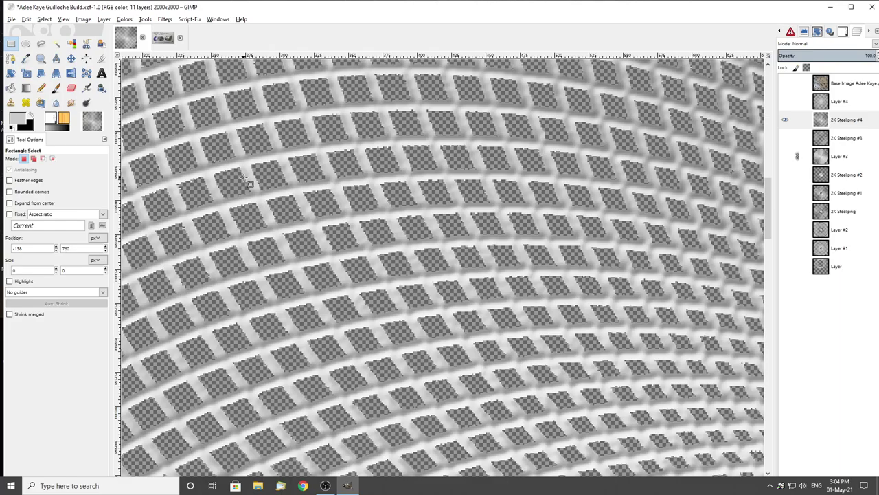
scroll(243, 178, "down", 2)
left_click(785, 142)
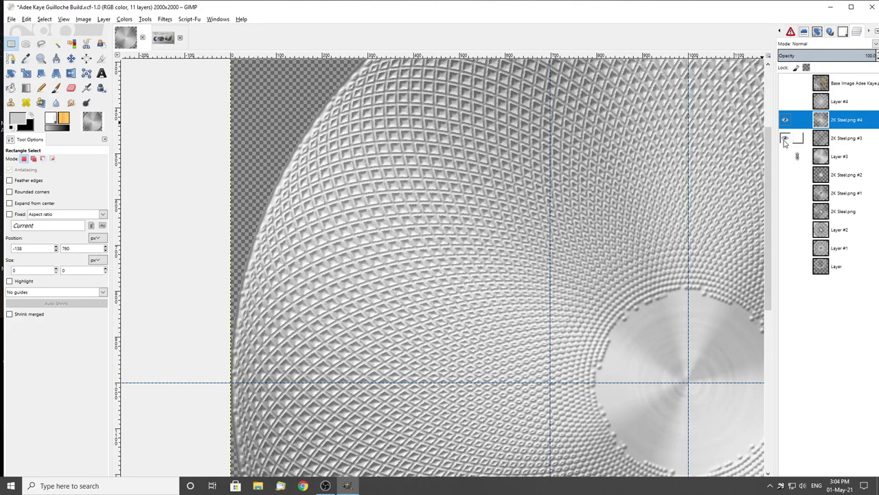
scroll(327, 284, "up", 4)
scroll(327, 283, "down", 2)
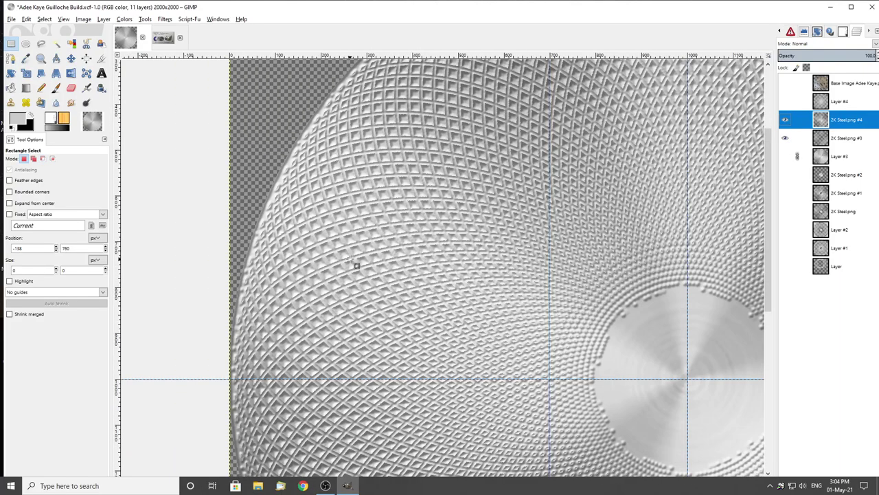
scroll(385, 260, "down", 2)
scroll(286, 318, "up", 2)
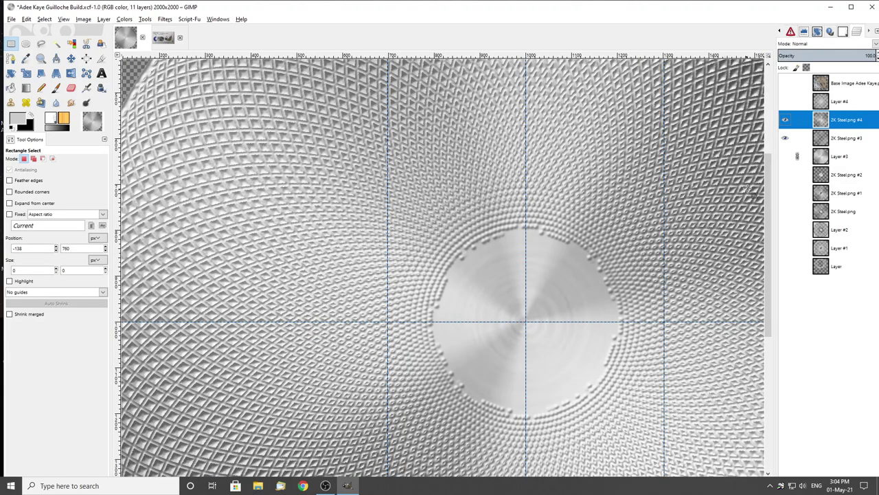
Hide 2K Steel.png #3, check the lattice edges up close and undo the bevel on 2K Steel.png #4
left_click(783, 139)
scroll(255, 176, "up", 4)
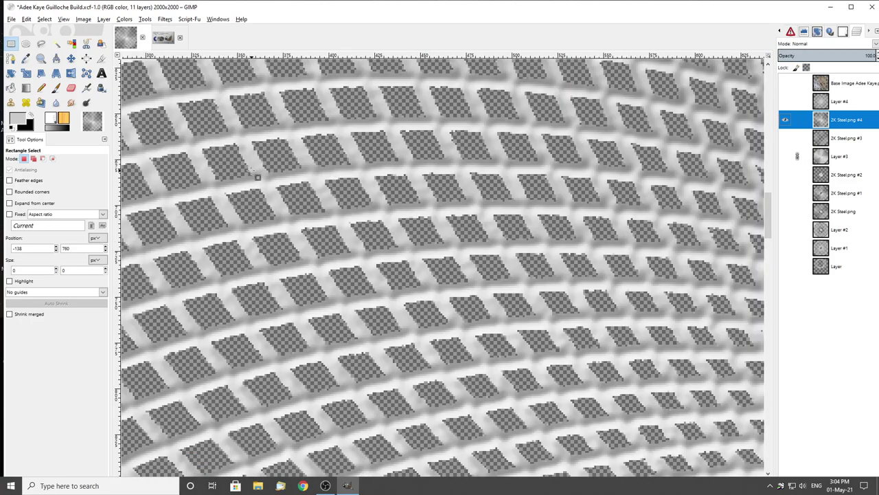
scroll(255, 176, "down", 1)
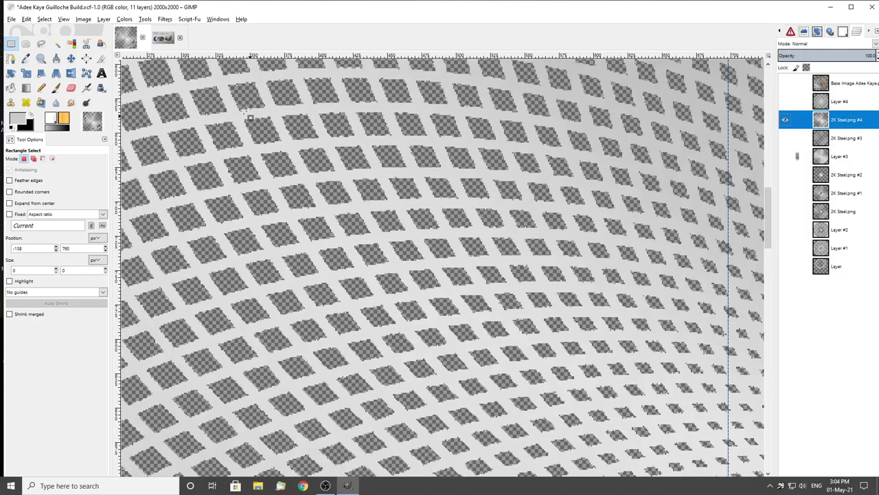
Apply Bevel and Emboss to 2K Steel.png #4 as an Inner Bevel with depth 6, direction Up, size 6 and soften 4
left_click(104, 19)
mouse_move(127, 197)
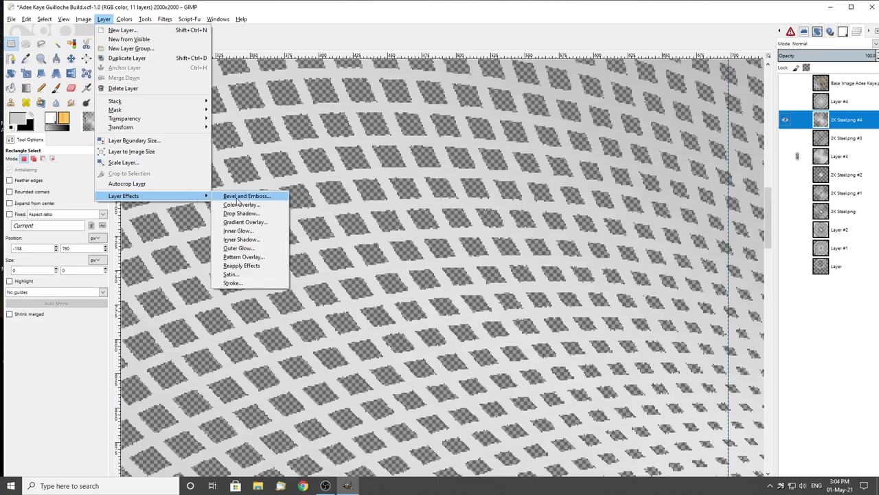
left_click(237, 200)
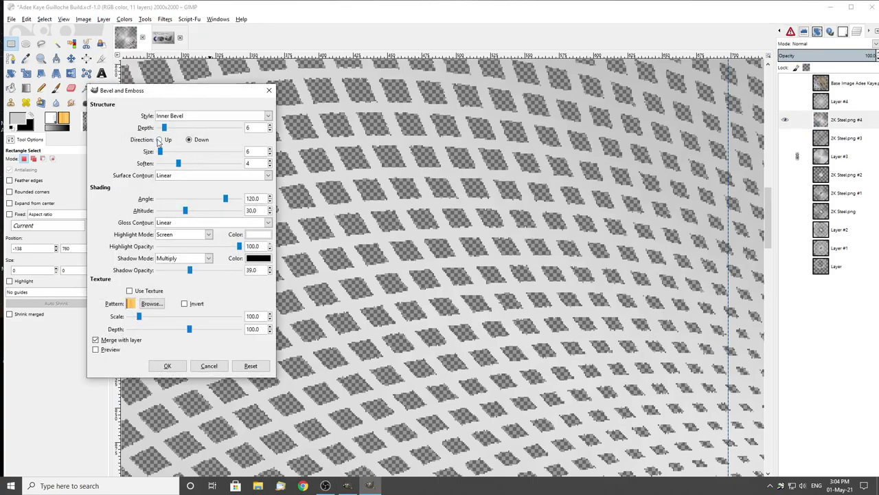
left_click(159, 140)
left_click(167, 366)
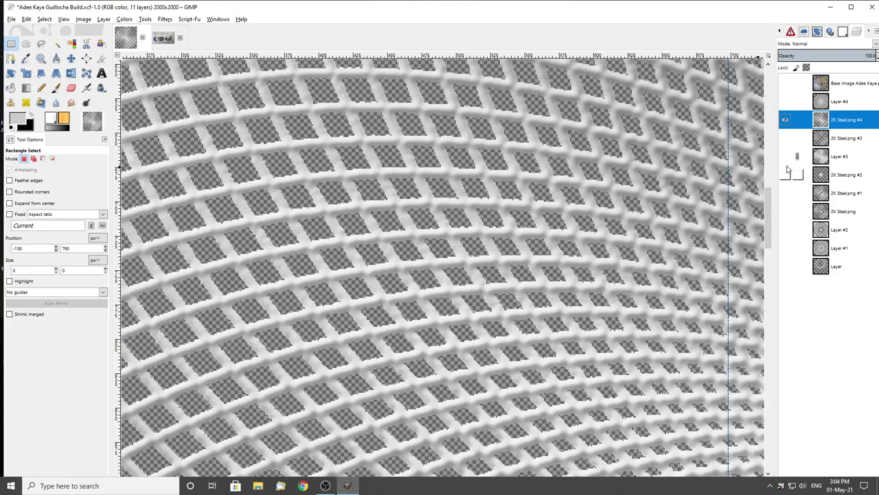
Show 2K Steel.png #3 beneath the raised lattice and inspect the combined relief and the edge of the centre disc
left_click(785, 138)
scroll(385, 268, "down", 5)
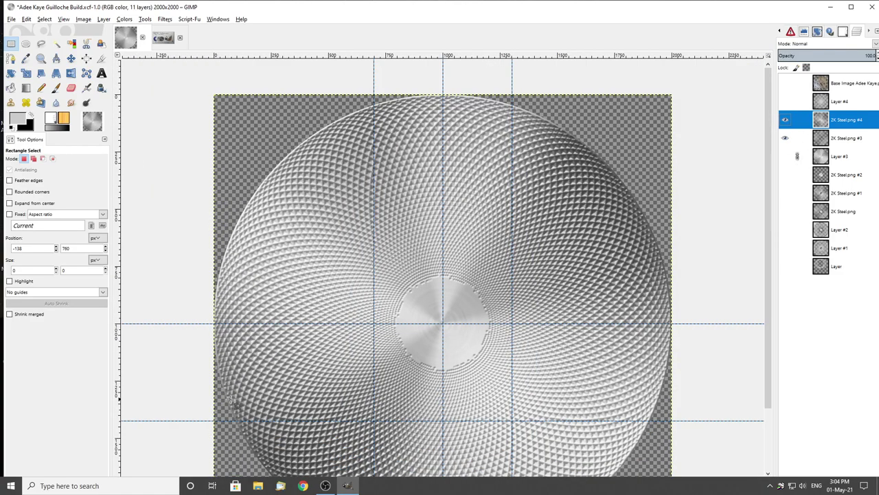
scroll(237, 406, "up", 5)
scroll(240, 216, "down", 5)
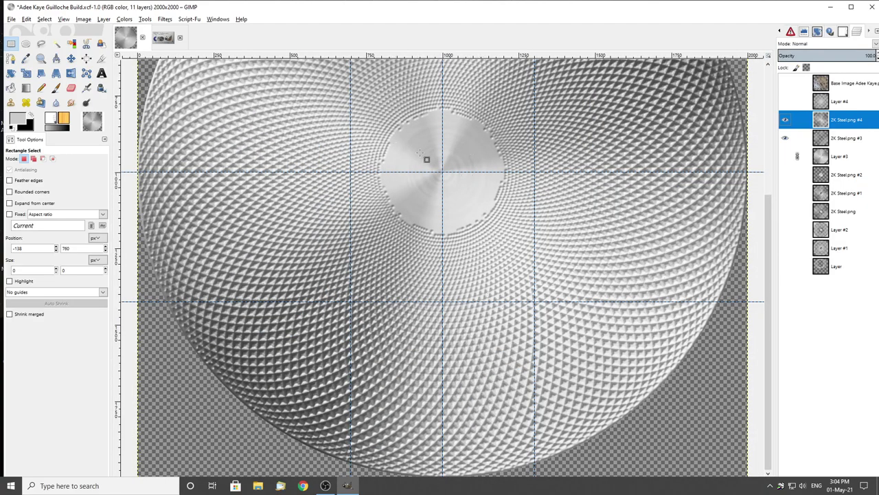
scroll(390, 149, "up", 3)
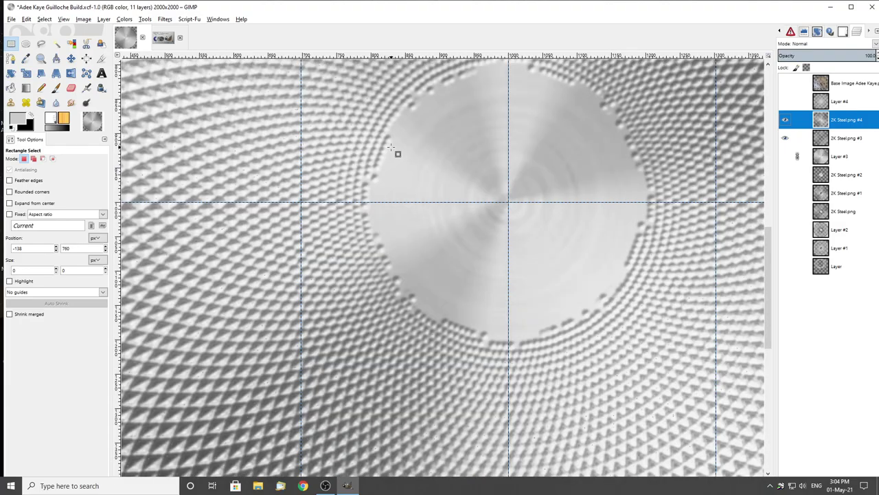
scroll(395, 152, "down", 3)
scroll(412, 152, "up", 3)
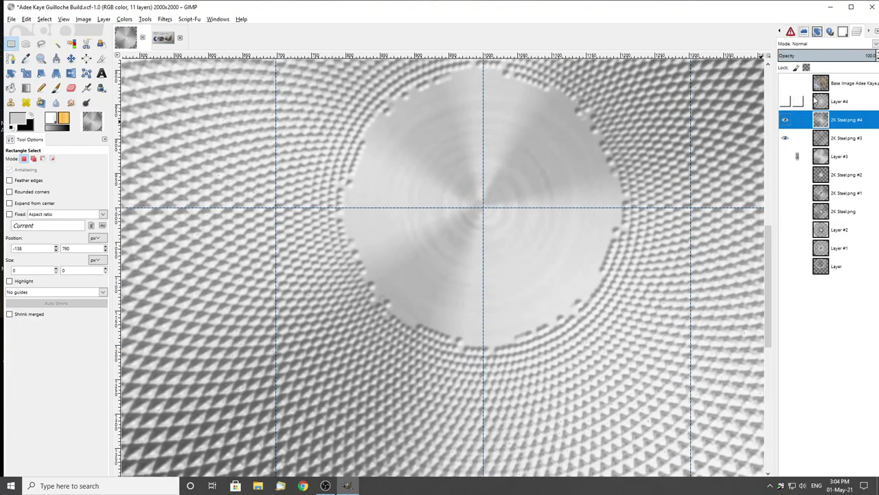
View Layer #4 alone, then 2K Steel.png #4 with 2K Steel.png #3 and Layer #3, and examine the dial centre
left_click(785, 101, "shift")
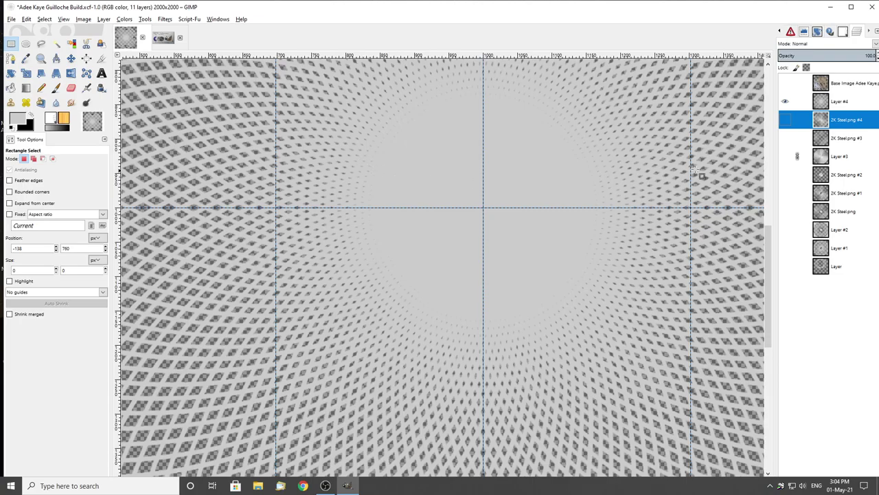
left_click(785, 101)
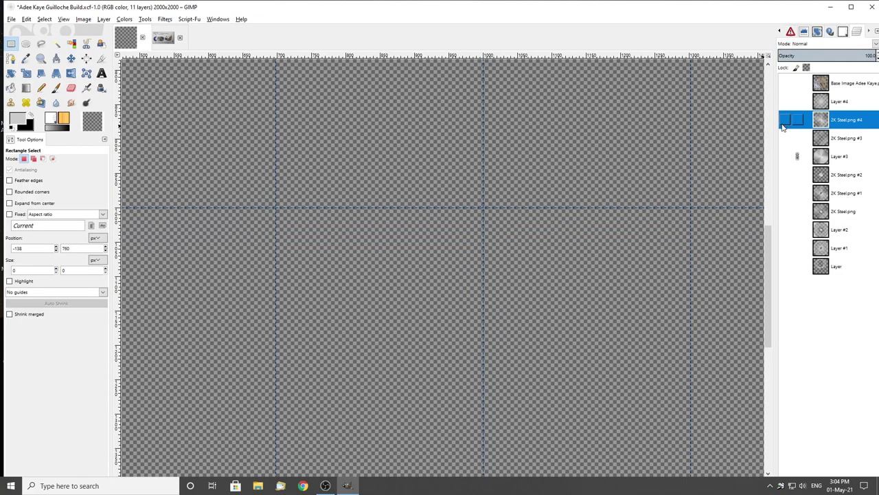
left_click(785, 121)
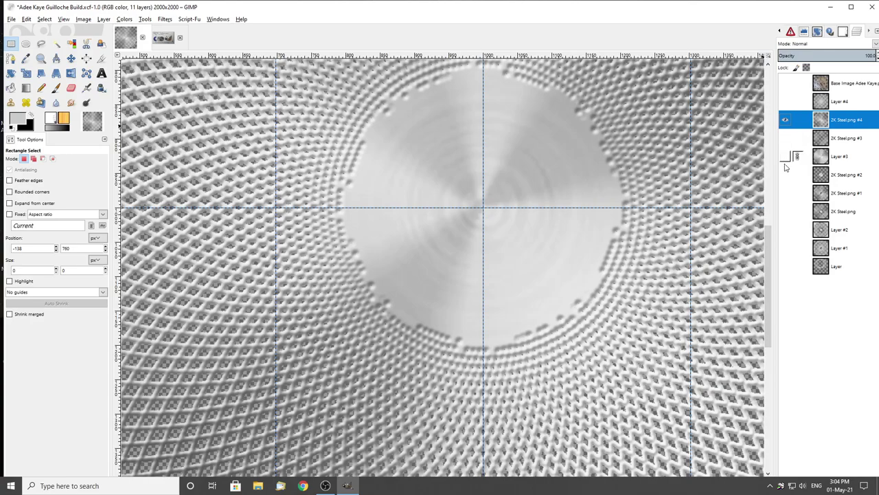
left_click(785, 156)
left_click(785, 138)
scroll(404, 206, "down", 3)
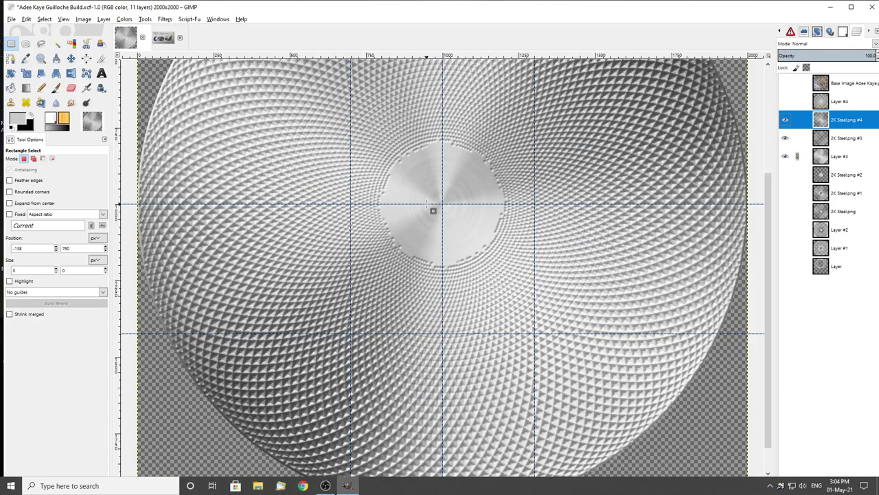
scroll(450, 207, "up", 3)
scroll(463, 221, "down", 3)
scroll(384, 209, "up", 2)
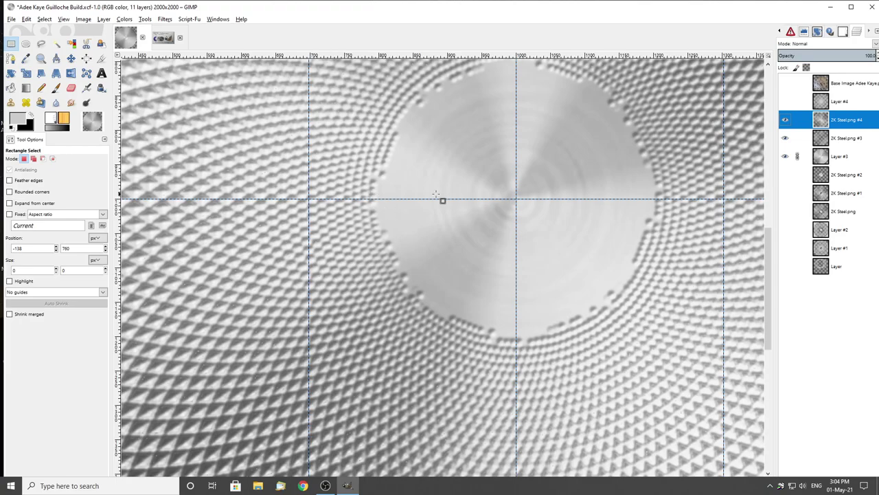
Hide 2K Steel.png #4, 2K Steel.png #3 and Layer #3 to clear the canvas for a comparison
left_click(784, 120)
left_click(785, 138)
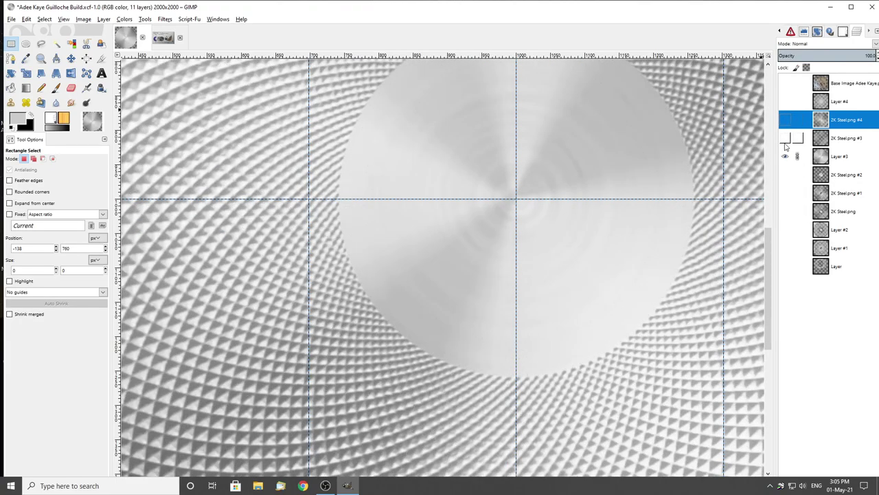
left_click(785, 156)
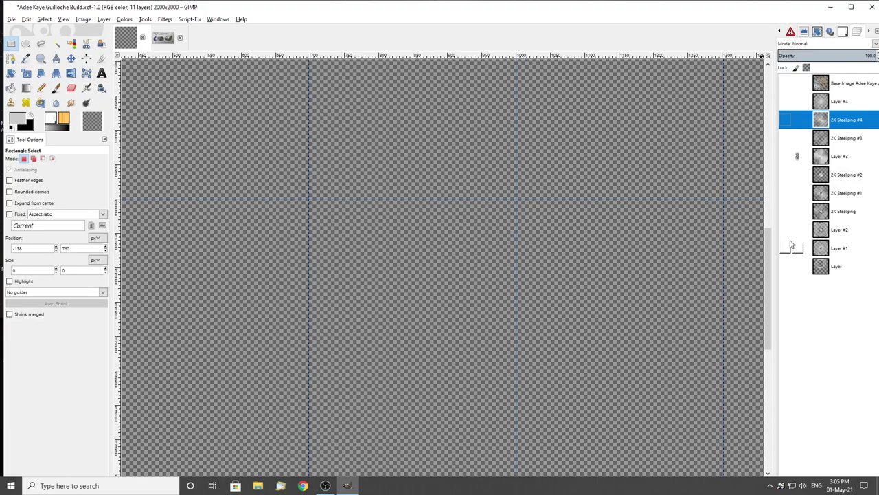
left_click(792, 245)
scroll(496, 207, "down", 2)
left_click(786, 234)
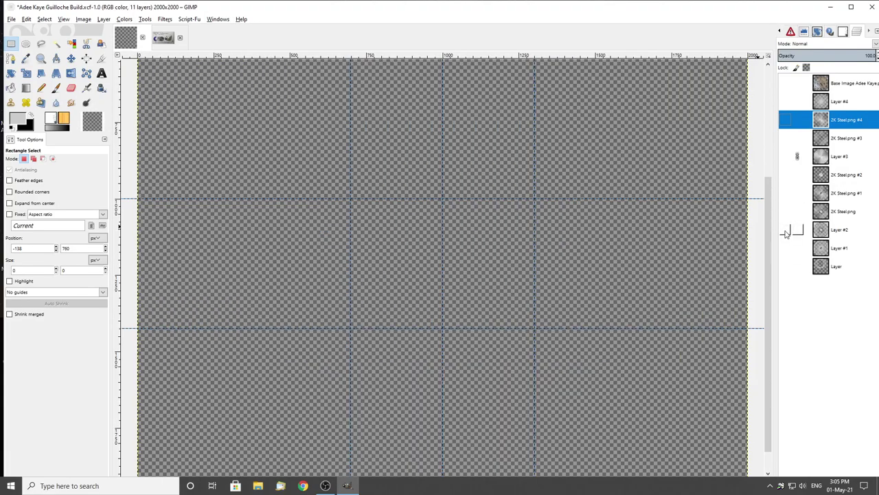
left_click(786, 231)
left_click(786, 230)
Show 2K Steel.png, 2K Steel.png #1 and 2K Steel.png #2 one after another and examine the earlier guilloche build
left_click(785, 211)
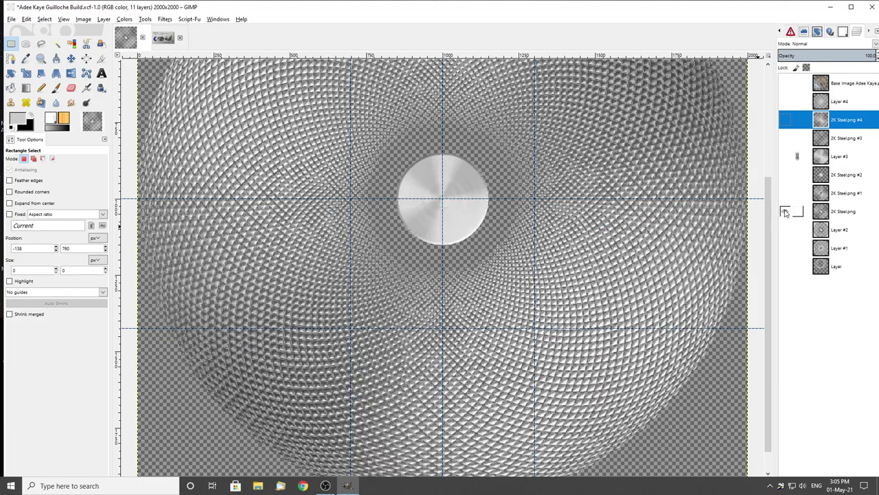
scroll(316, 203, "up", 2)
left_click(785, 193)
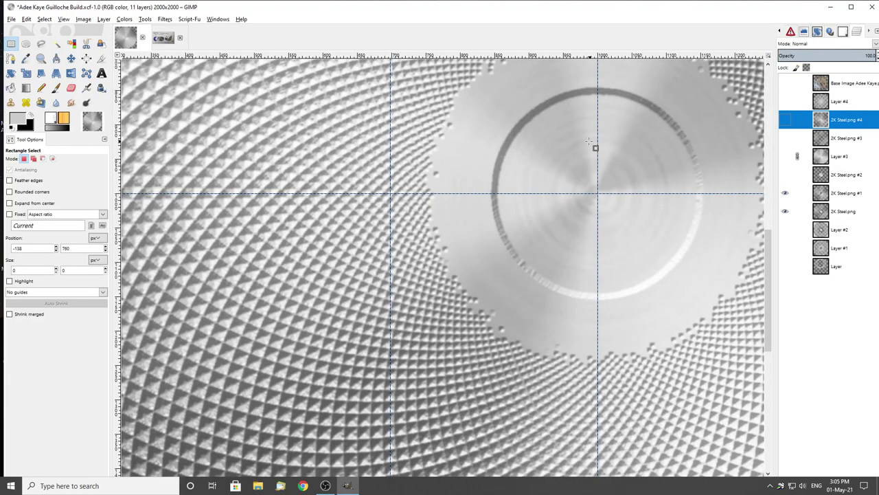
left_click(785, 175)
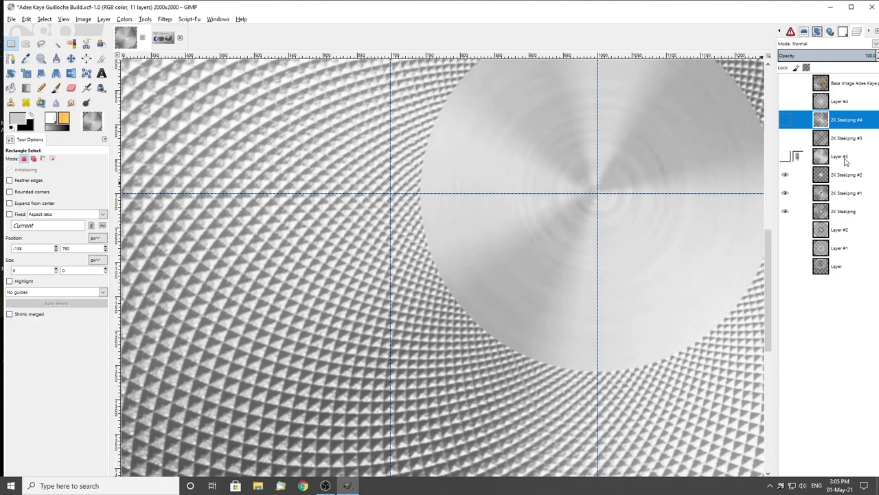
scroll(556, 260, "down", 3)
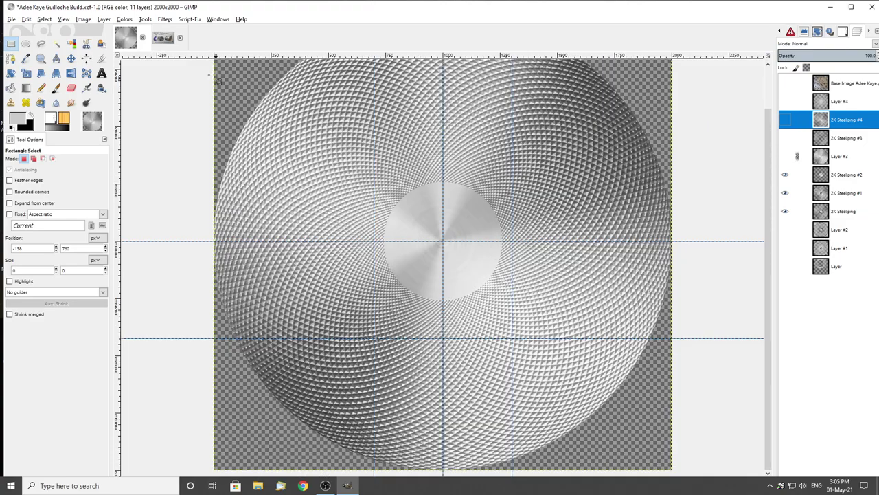
Compare the earlier guilloche build with the Base Image reference photo, leaving the photo hidden
left_click(785, 83)
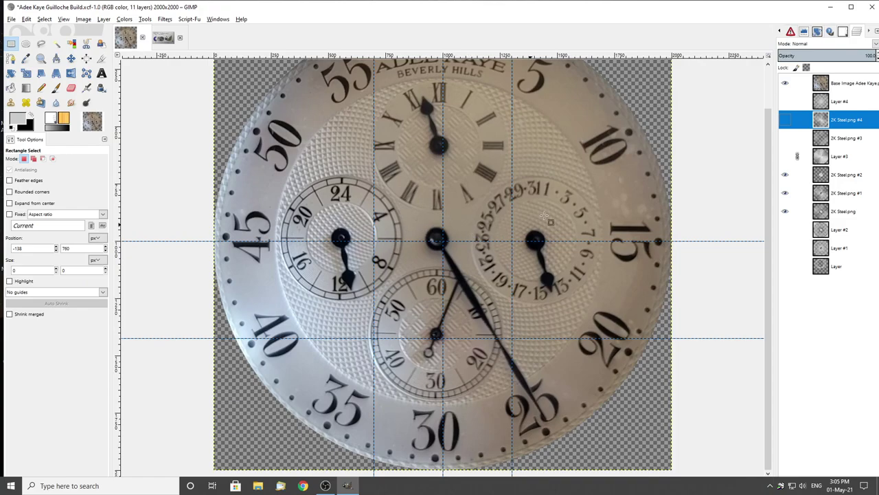
left_click(785, 83)
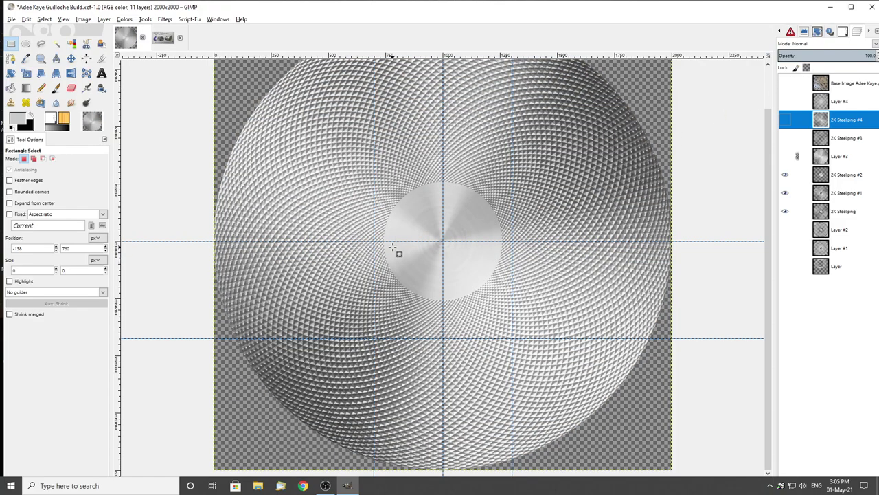
scroll(438, 239, "up", 1)
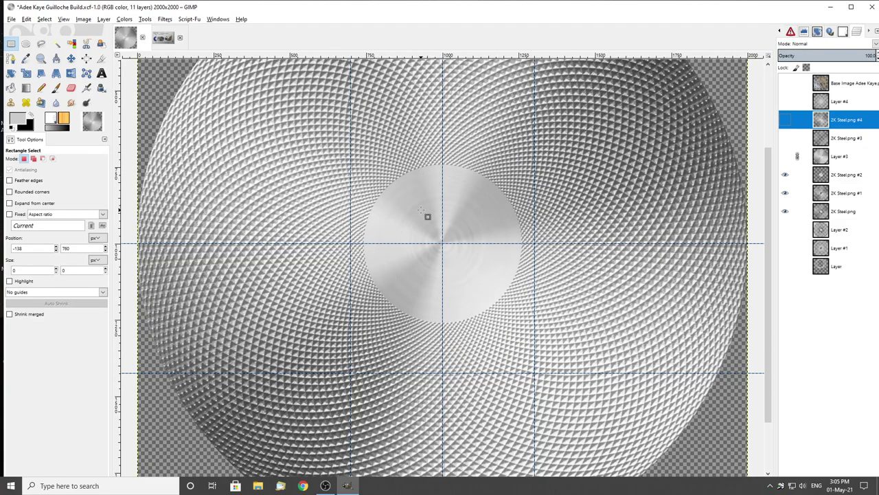
scroll(495, 244, "down", 1)
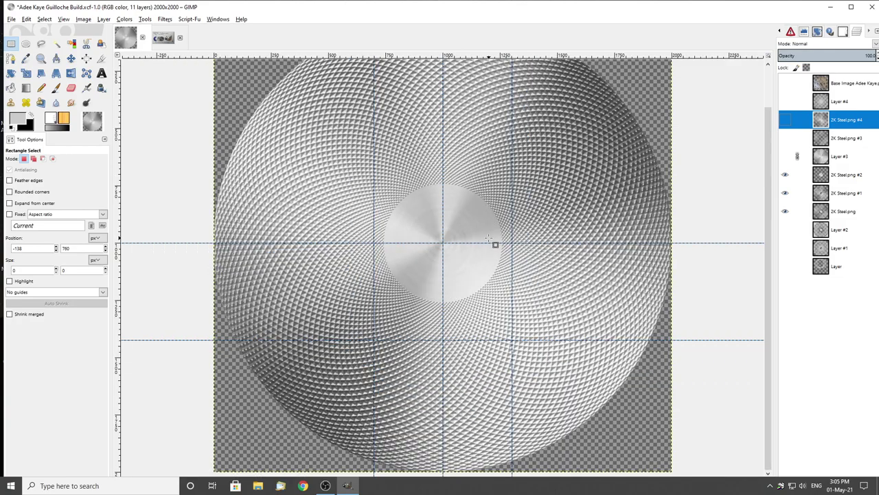
Hide the earlier build's steel layers and Layer #3, and show 2K Steel.png #3 and 2K Steel.png #4
left_click(785, 193)
left_click(786, 194)
left_click(786, 181)
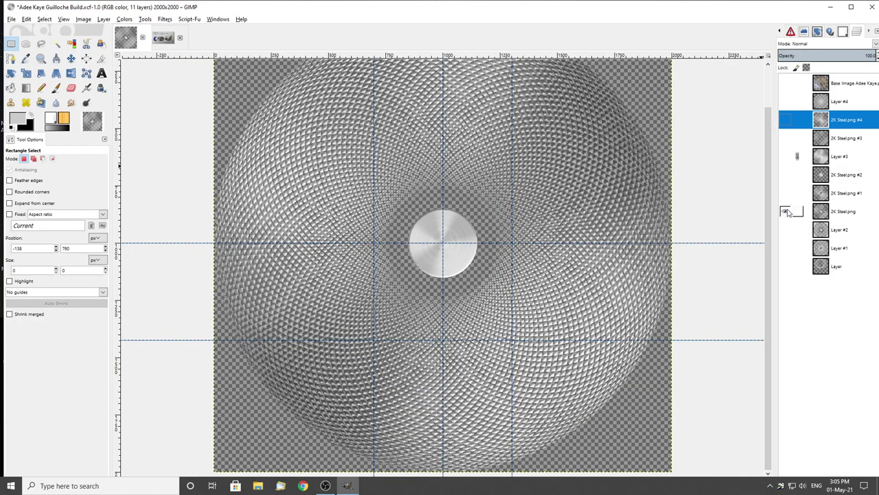
left_click(787, 157)
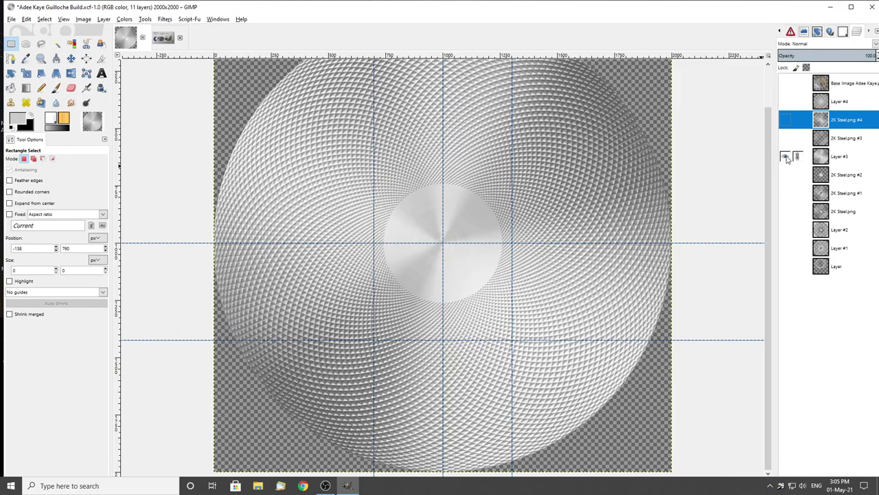
left_click(785, 138)
left_click(785, 119)
Activate the Ellipse Select tool for work on the dial's centre disc
scroll(408, 254, "up", 2)
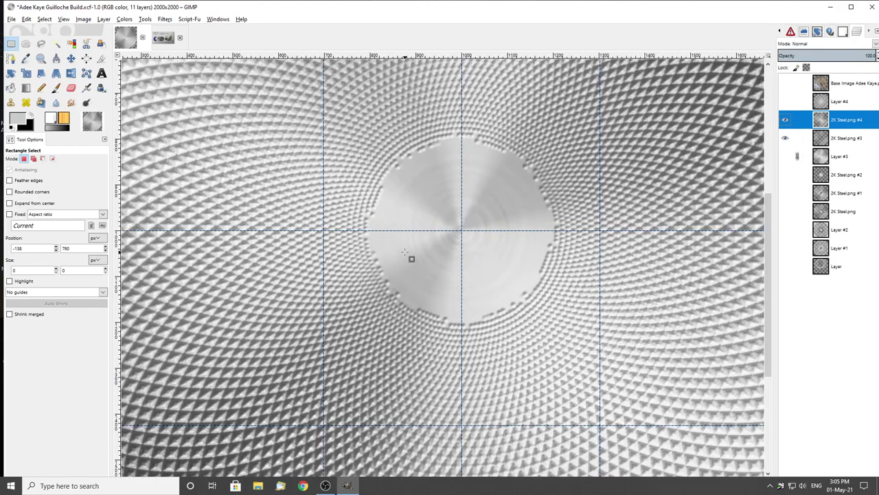
left_click(26, 42)
scroll(468, 237, "up", 1)
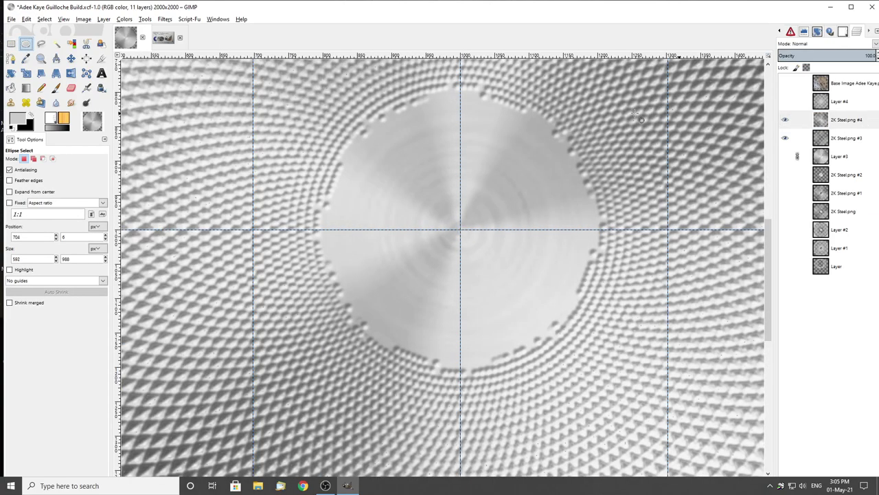
left_click(11, 18)
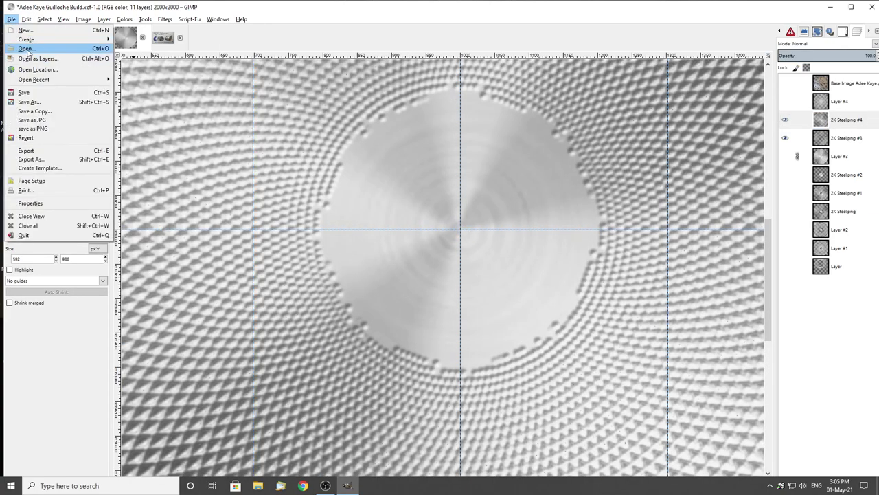
left_click(27, 48)
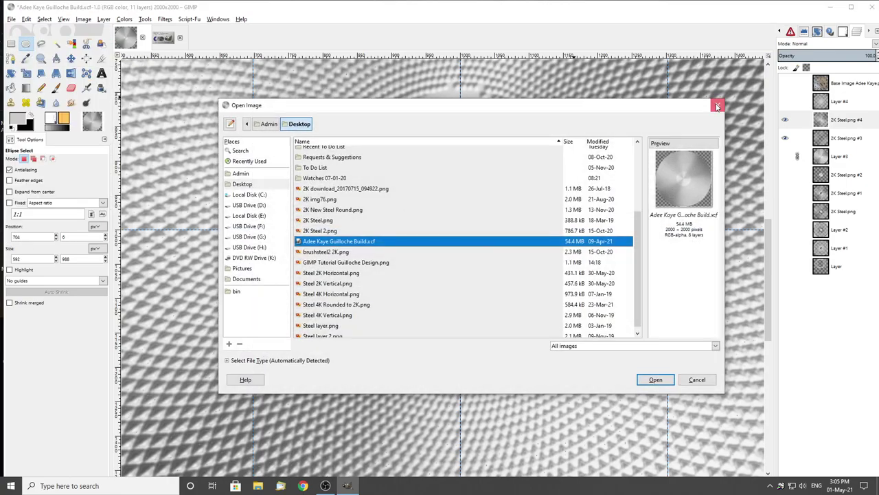
left_click(717, 105)
Open 2K Steel.png from the Desktop as a new layer above 2K Steel.png #4
left_click(13, 19)
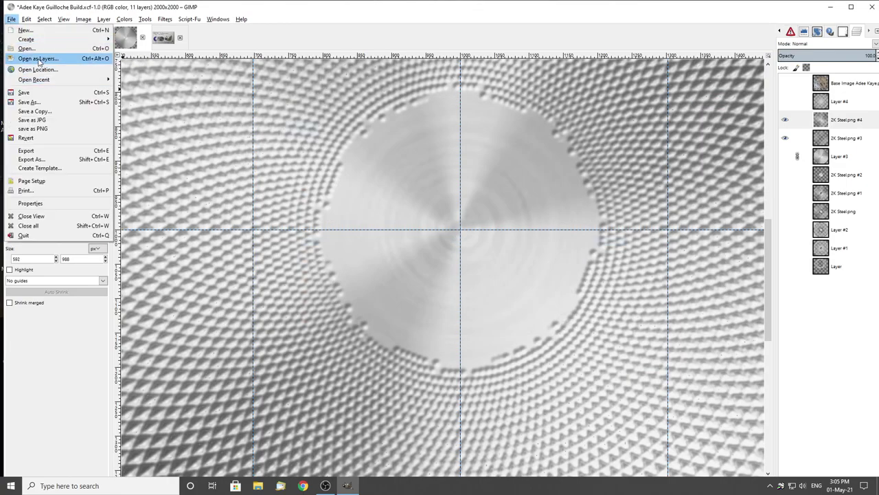
left_click(38, 59)
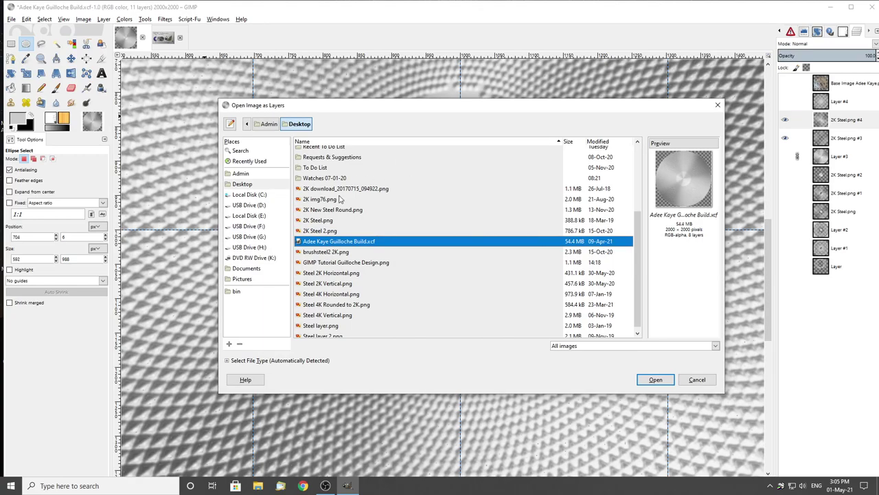
left_click(314, 221)
left_click(655, 379)
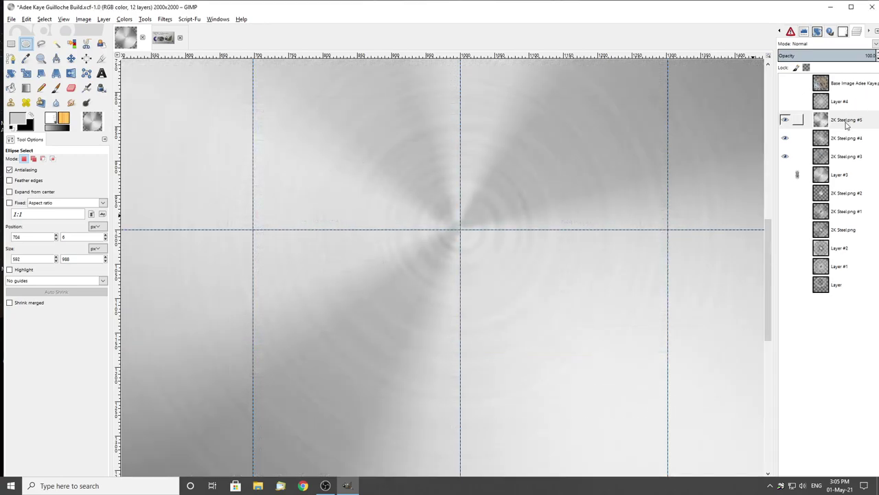
Check the plain steel disc of 2K Steel.png #5 against the relief below, and leave that layer selected but hidden
scroll(436, 196, "down", 3)
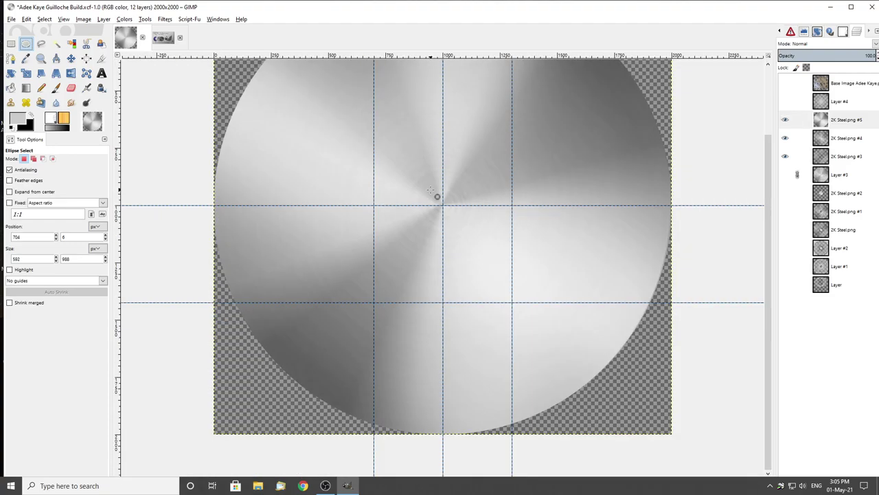
left_click(785, 119)
left_click(785, 120)
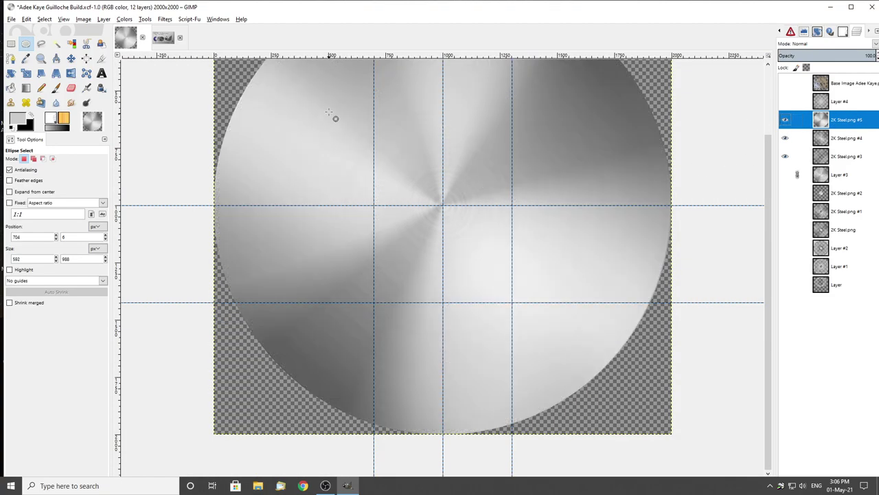
left_click(785, 120)
scroll(606, 178, "up", 2)
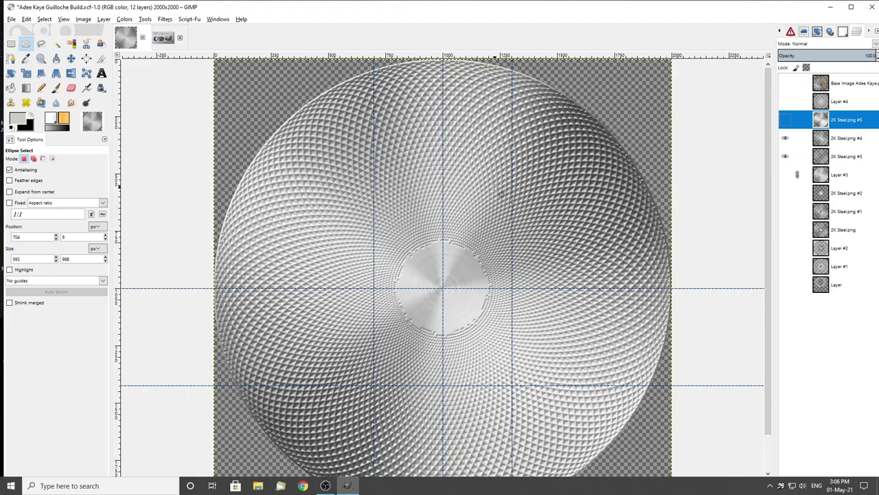
Examine the centre disc in the relief at several scales, comparing it with the plain steel of 2K Steel.png #5
key("minus")
key("minus")
key("minus")
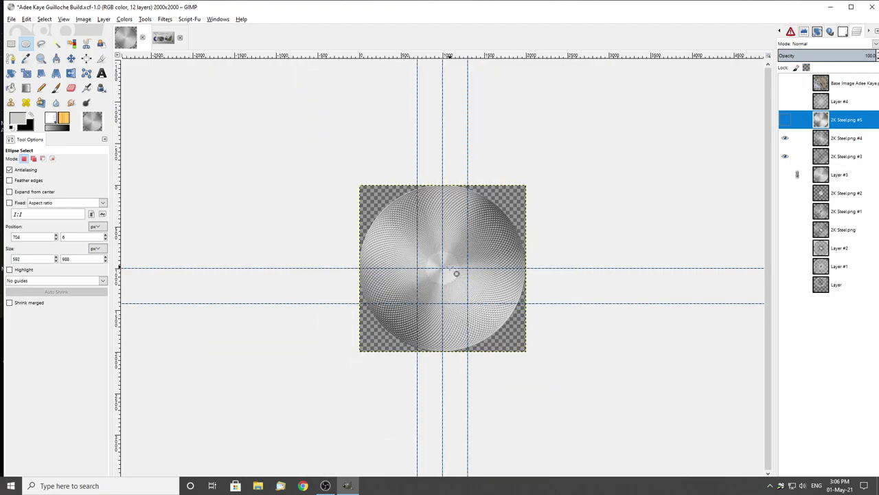
key("plus")
key("plus")
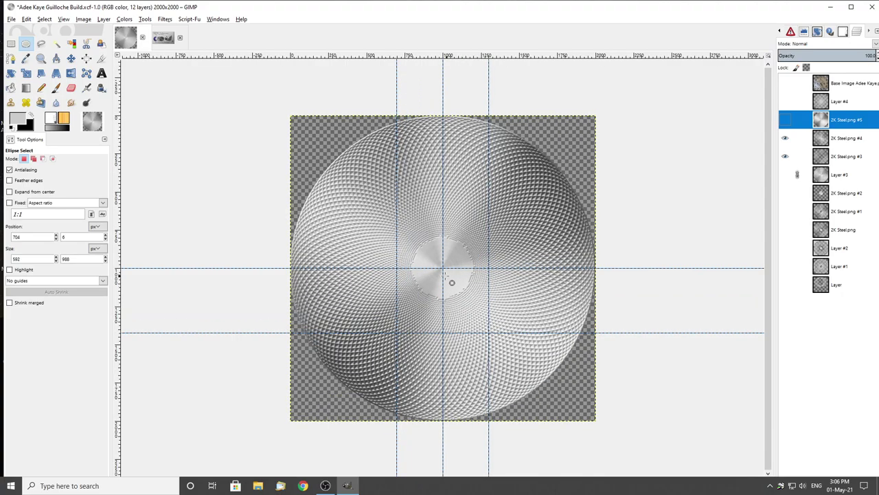
key("plus")
key("plus")
left_click(785, 120)
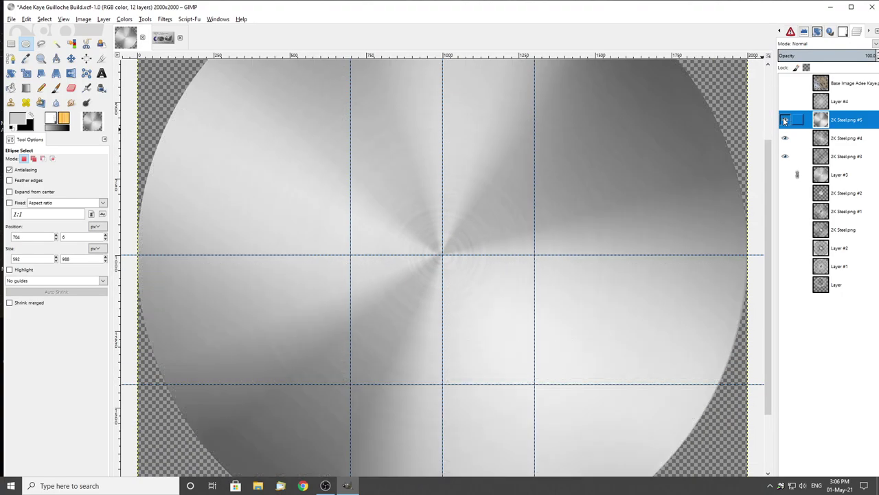
left_click(785, 120)
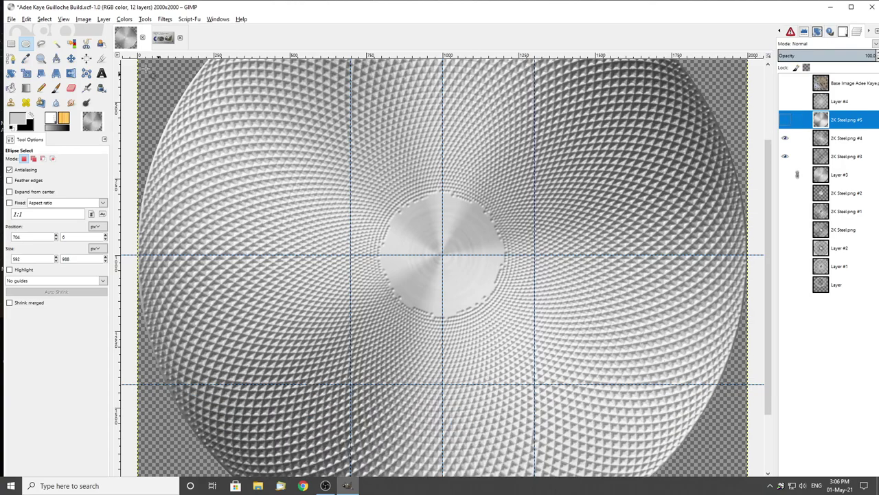
Make the ellipse selection expand from its centre with a fixed aspect ratio, and drop the trial ellipse on the centre disc
scroll(408, 283, "up", 3)
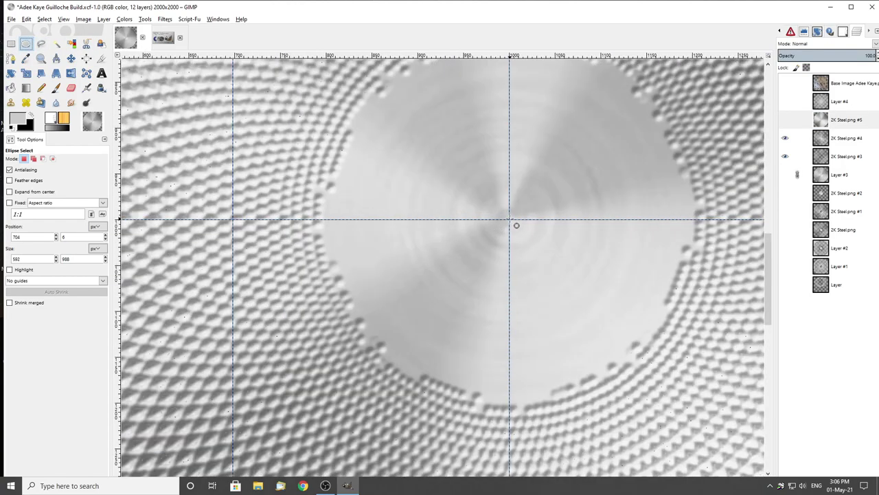
left_click_drag(509, 220, 429, 288)
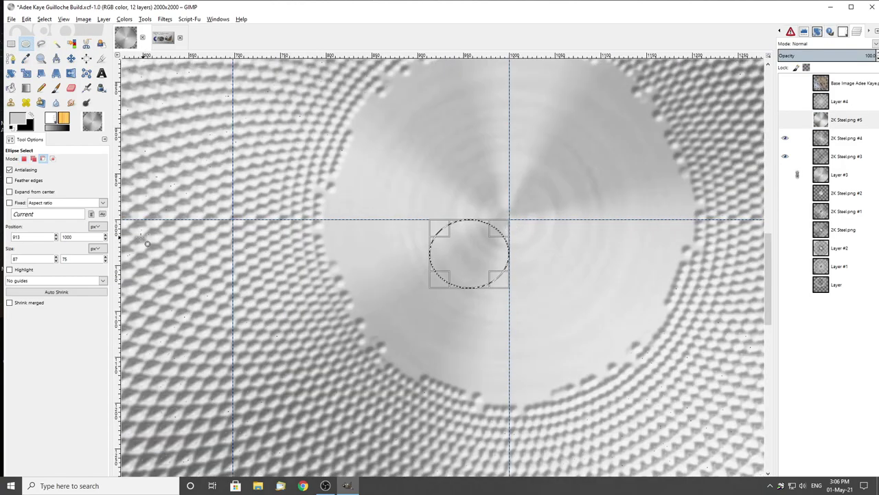
left_click(9, 191)
left_click(10, 202)
left_click(403, 247)
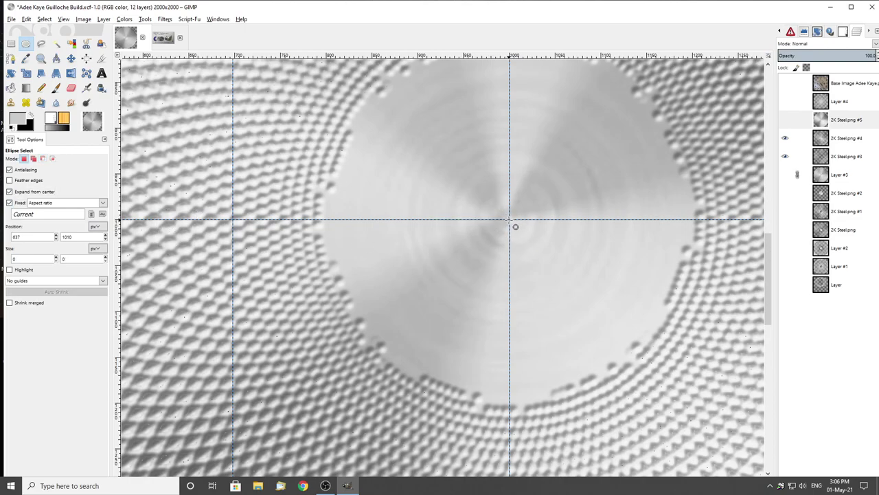
Draw a circular selection from the guides' crossing over the ragged centre disc, sized 430 × 430 px at position 785, 785
left_click_drag(509, 220, 329, 240)
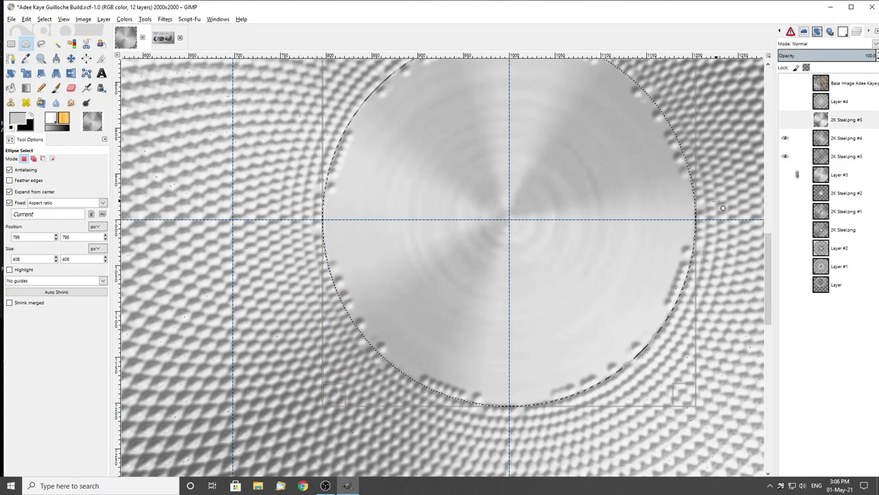
left_click_drag(331, 244, 320, 244)
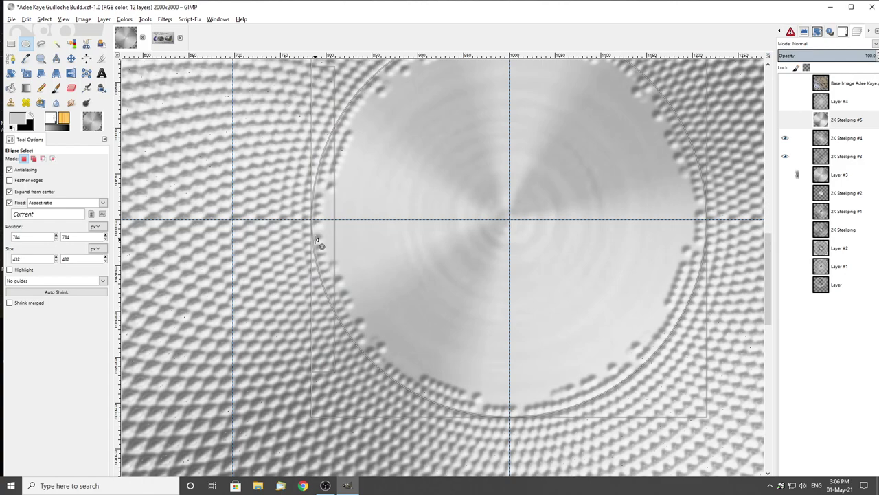
left_click_drag(321, 245, 320, 227)
scroll(321, 246, "up", 3)
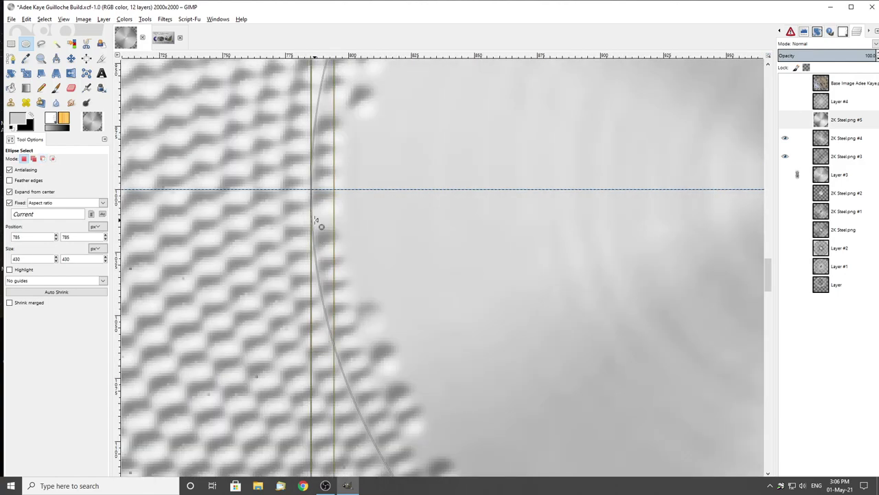
scroll(320, 227, "down", 4)
Show 2K Steel.png #5, delete everything on it outside the circle, clear the selection and activate Rectangle Select
left_click(785, 119)
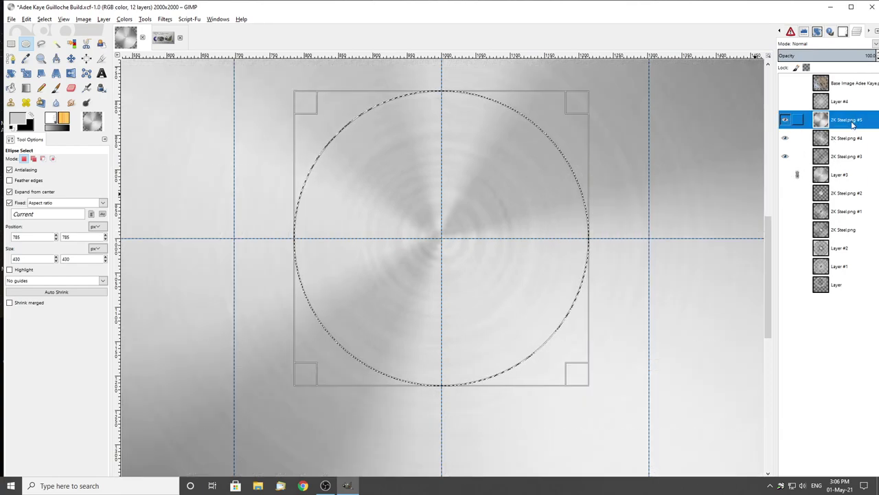
key("Return")
key("ctrl+i")
key("Delete")
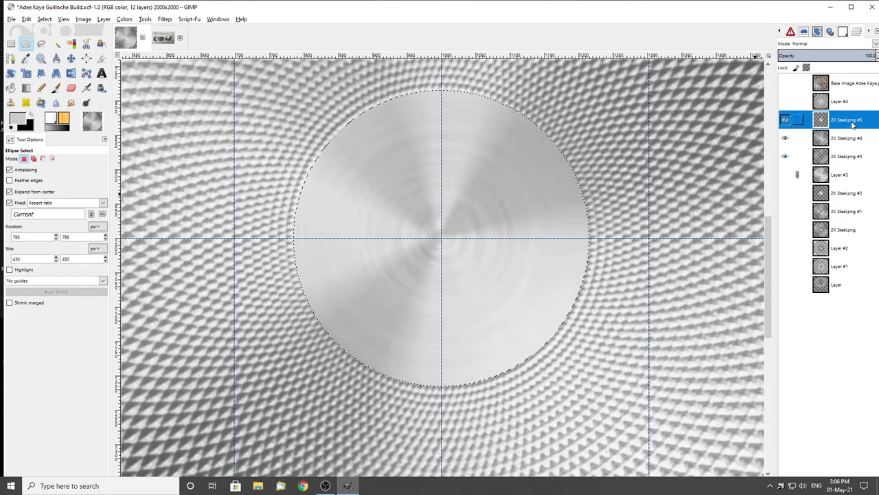
left_click(11, 43)
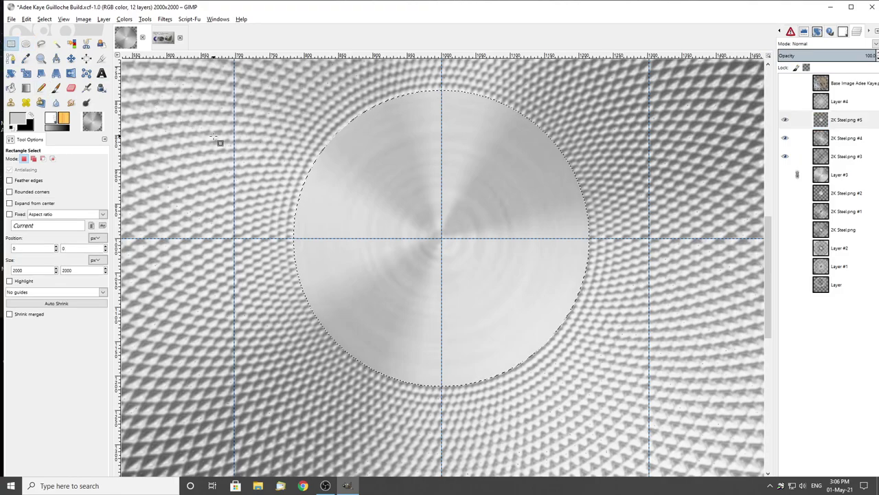
scroll(324, 255, "down", 1)
scroll(271, 249, "down", 1)
key("ctrl+shift+a")
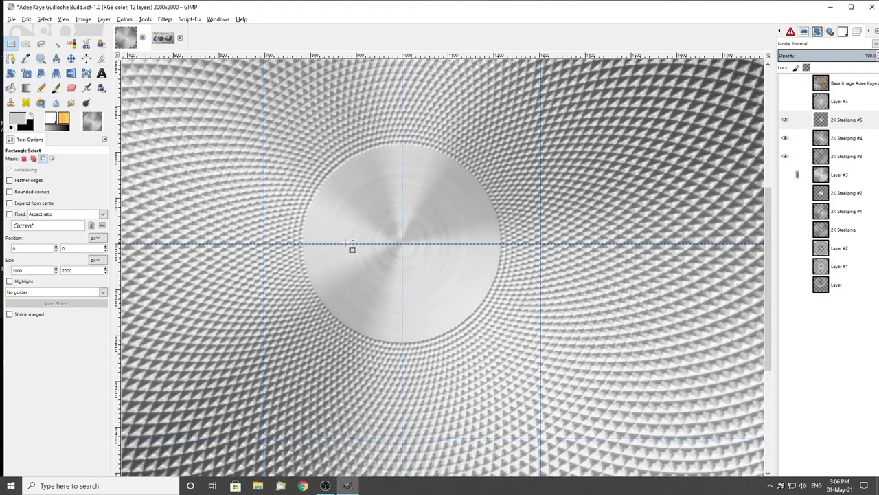
Inspect the trimmed centre disc's edge and the surrounding diamond relief at several scales for blemishes
scroll(460, 248, "down", 2)
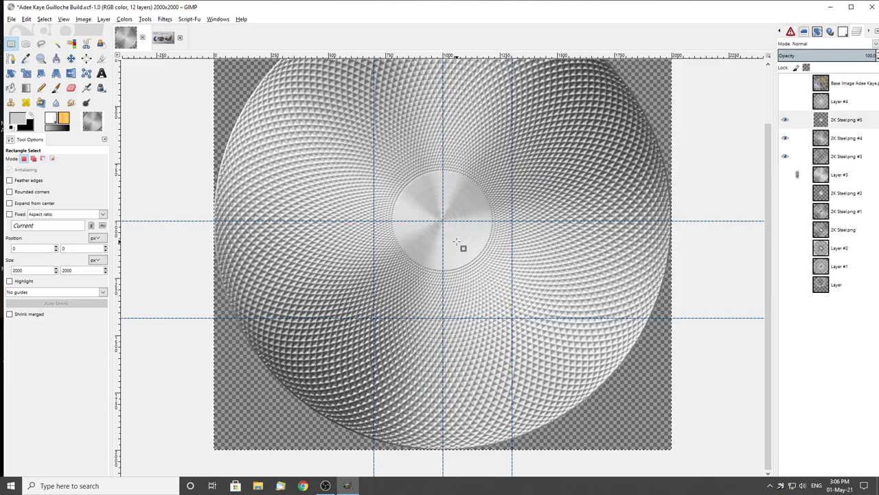
scroll(369, 271, "up", 3)
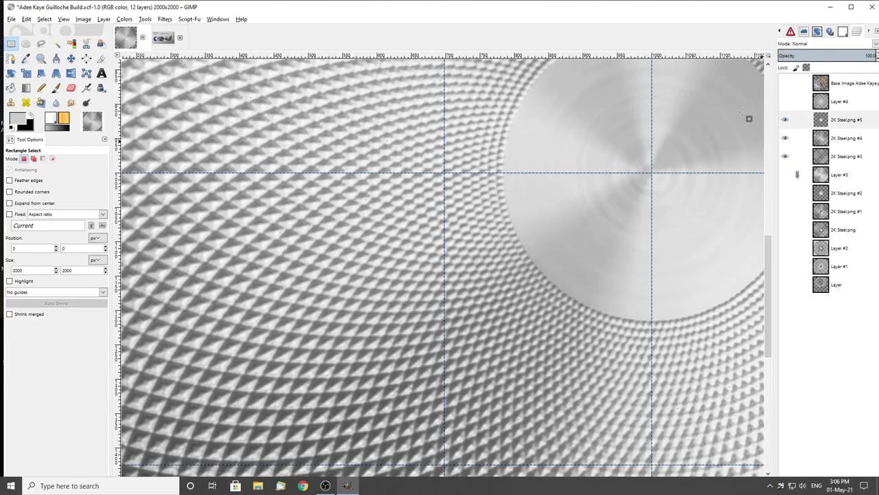
scroll(243, 196, "up", 1)
scroll(394, 217, "down", 2)
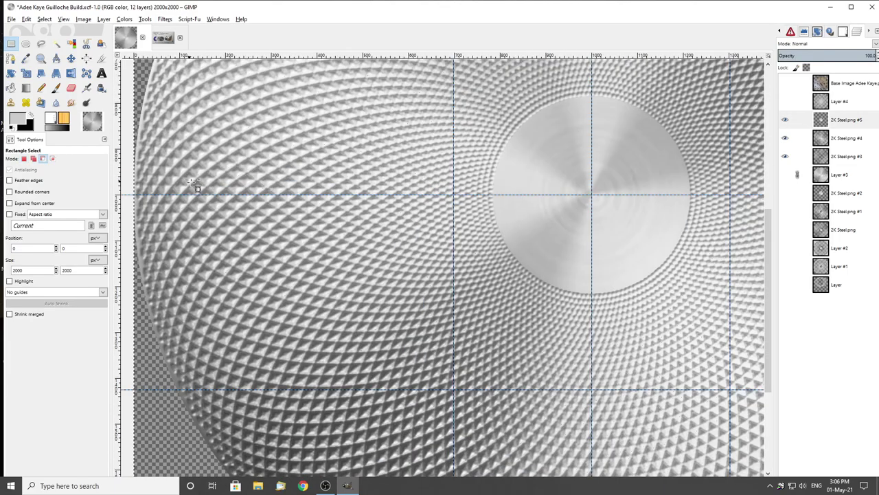
scroll(194, 184, "up", 4)
scroll(386, 193, "down", 2)
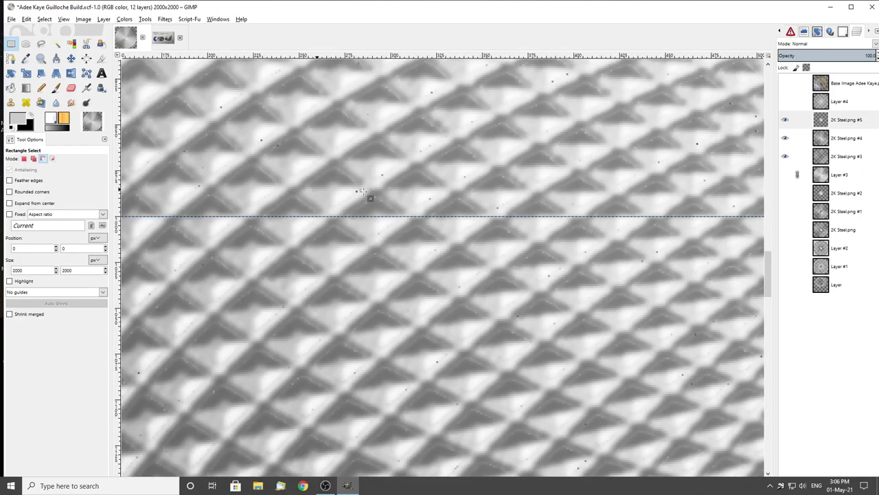
scroll(373, 199, "down", 2)
scroll(359, 204, "up", 1)
scroll(378, 192, "down", 2)
scroll(360, 199, "down", 1)
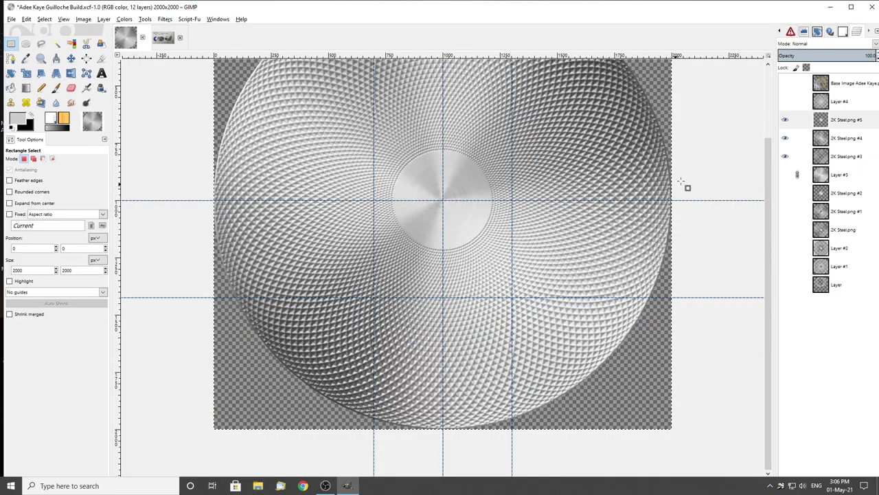
Open G'MIC-Qt on 2K Steel.png #3, inspect its diamonds in the preview, and choose the Repair filter Smooth [Anisotropic]
left_click(852, 158)
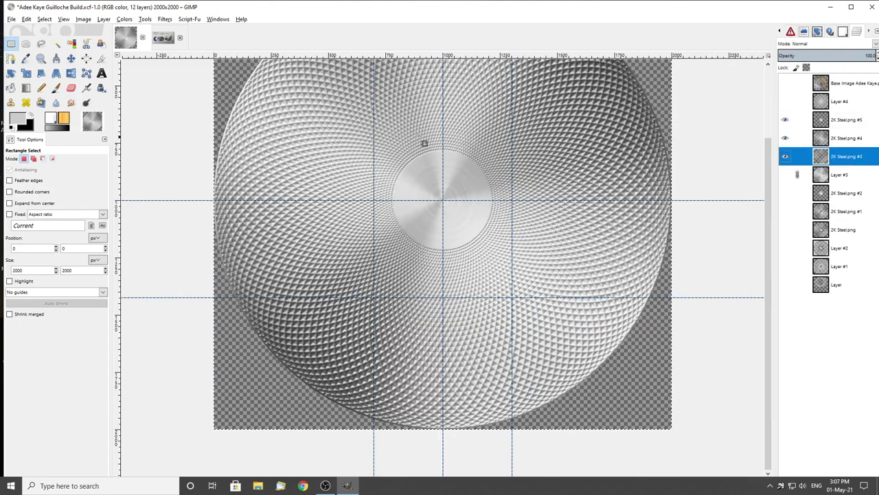
left_click(164, 19)
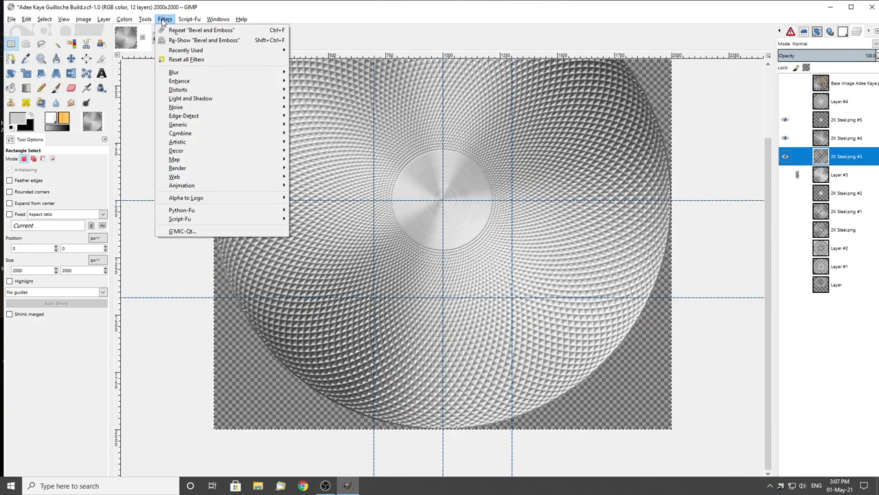
left_click(183, 231)
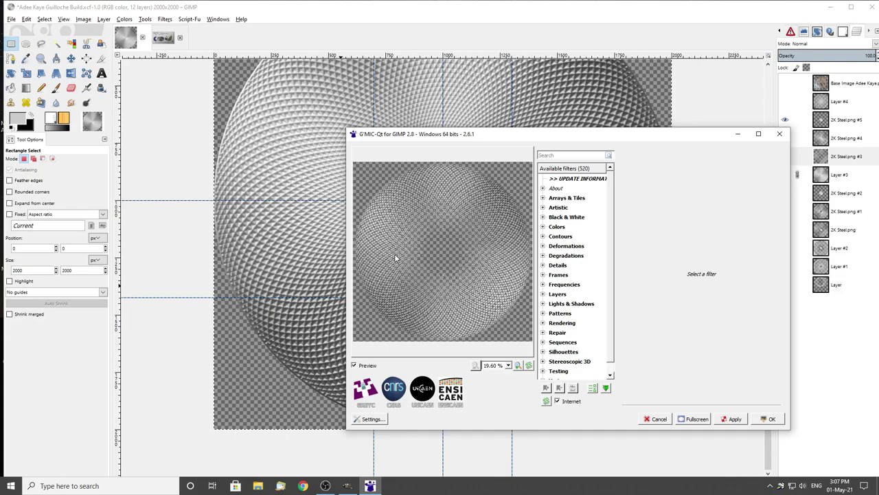
scroll(388, 227, "up", 2)
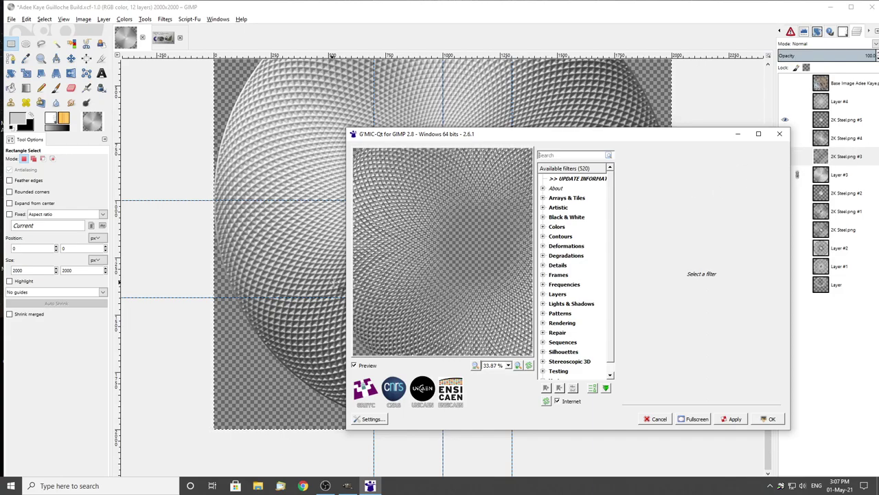
scroll(385, 261, "up", 5)
scroll(385, 259, "up", 3)
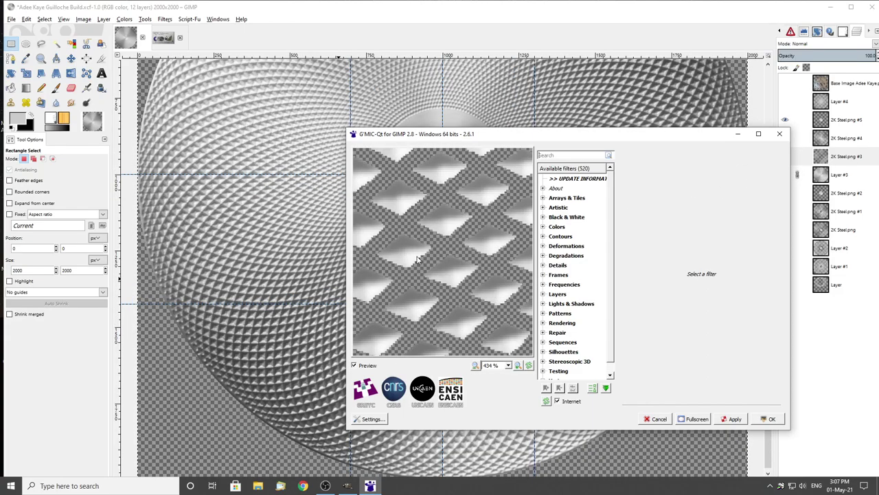
left_click_drag(417, 259, 448, 264)
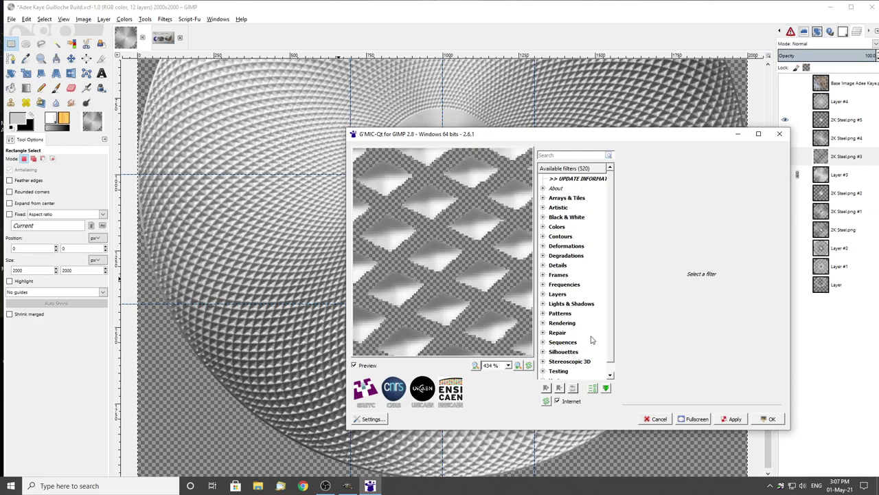
left_click(543, 333)
scroll(576, 329, "down", 10)
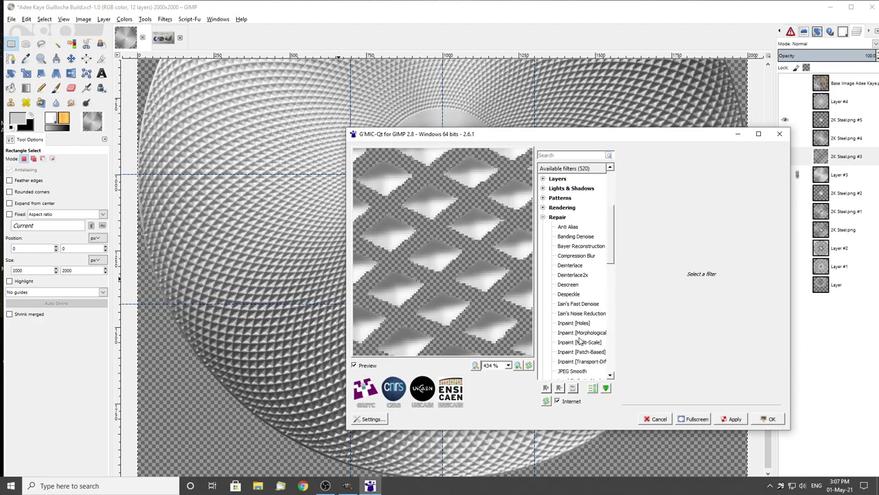
left_click(581, 274)
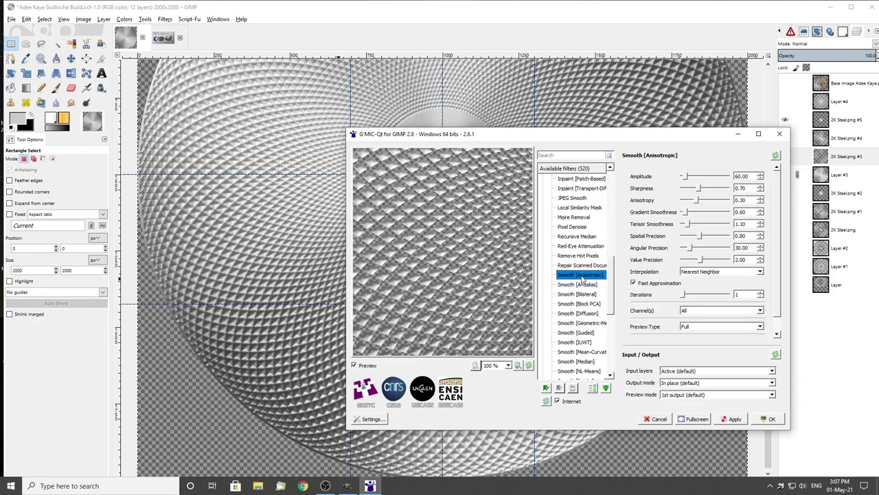
Set the smoothing filter's Amplitude to 100, Anisotropy to 1.00 and Iterations to 4
left_click(760, 175)
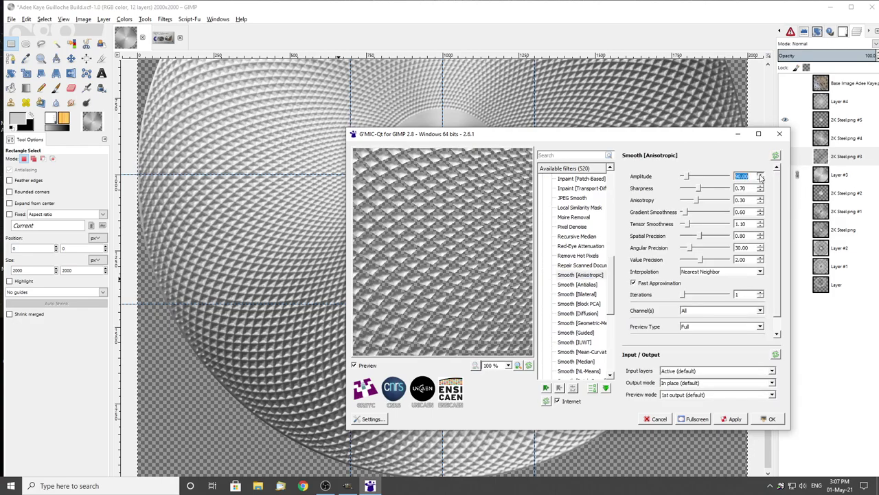
left_click_drag(698, 200, 735, 200)
scroll(433, 264, "up", 6)
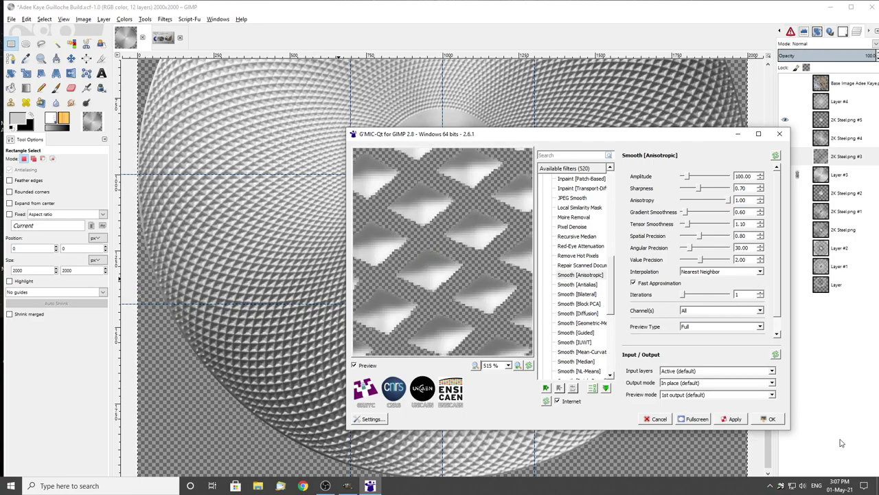
left_click(761, 292)
left_click(760, 292)
left_click_drag(690, 296, 697, 296)
Apply the anisotropic smoothing to 2K Steel.png #3, check the diamonds in the relief, and close the filter dialog
left_click(730, 419)
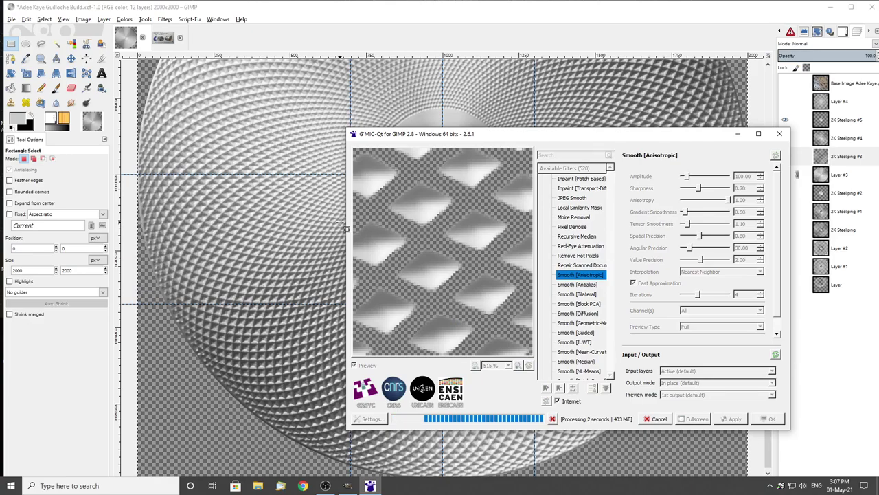
scroll(223, 231, "up", 2)
scroll(223, 232, "down", 1)
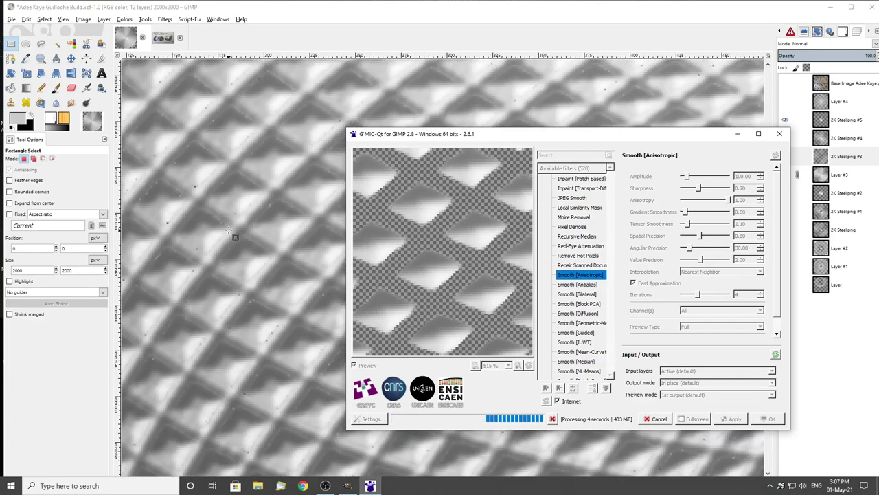
scroll(225, 230, "down", 2)
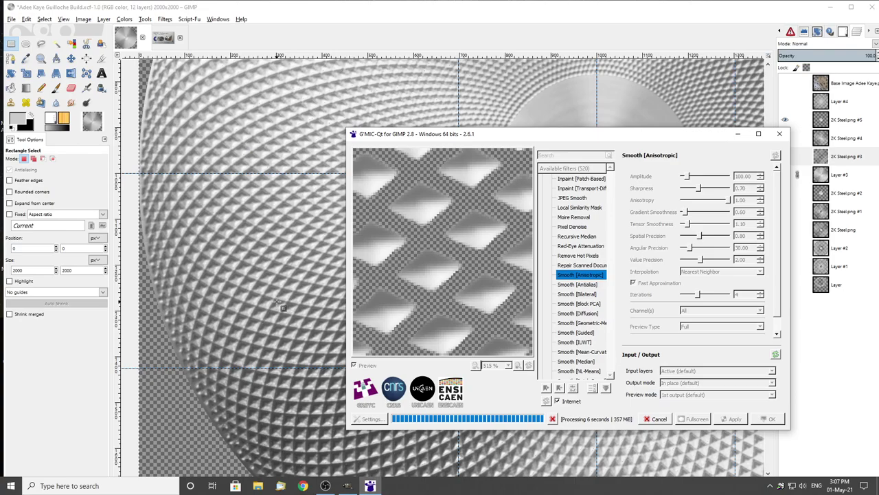
scroll(297, 330, "up", 1)
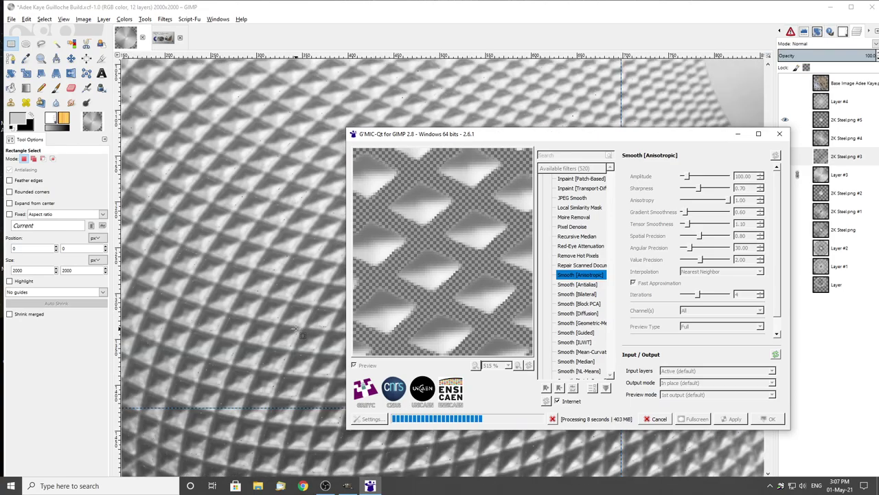
scroll(270, 277, "up", 2)
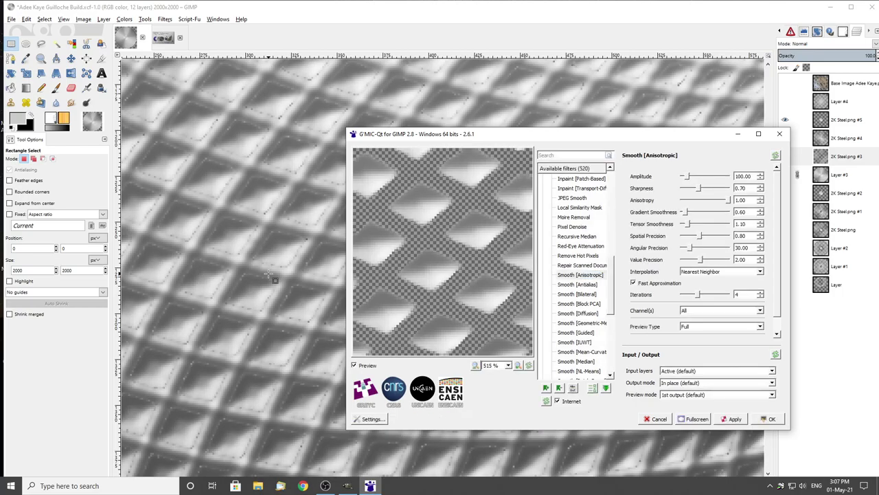
left_click(769, 418)
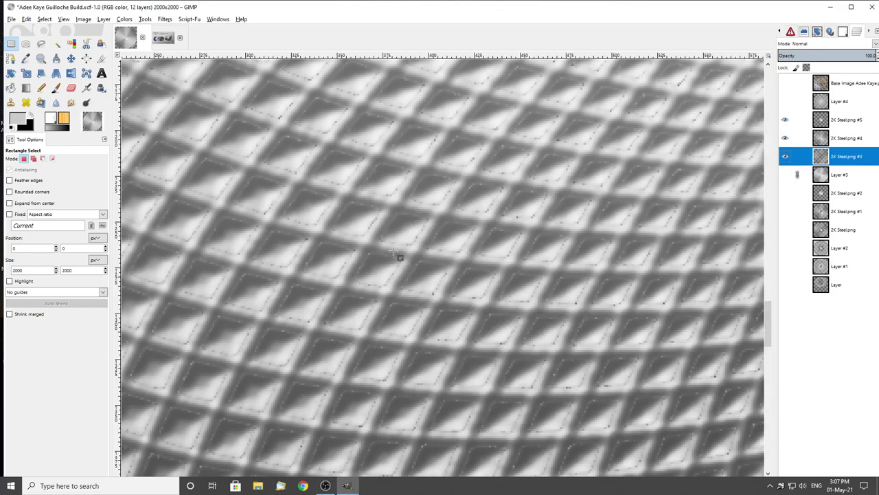
Inspect the smoothed diamonds up close, select 2K Steel.png #4, and compare the relief with that lattice hidden and shown
scroll(381, 245, "down", 2)
scroll(311, 249, "up", 3)
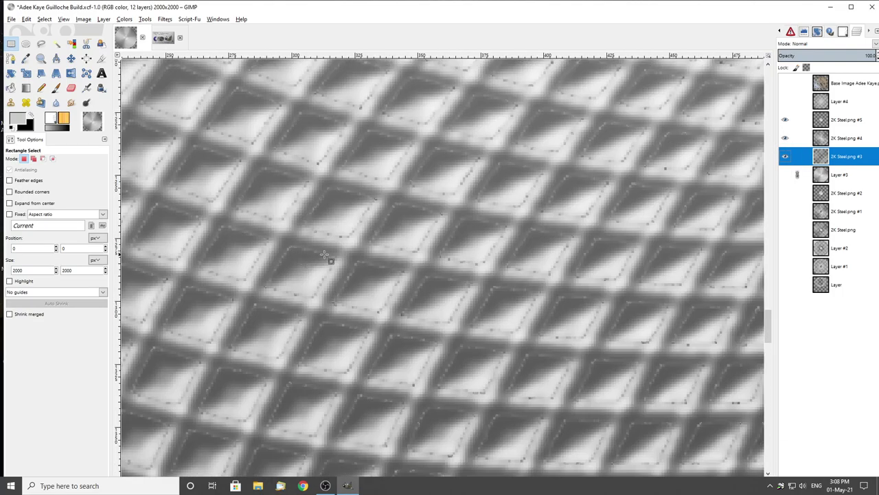
left_click(848, 139)
left_click(785, 138)
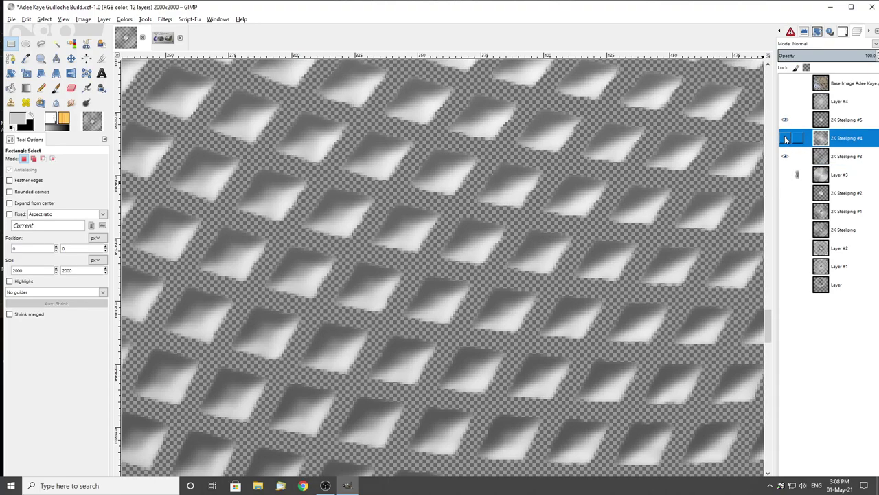
left_click(785, 138)
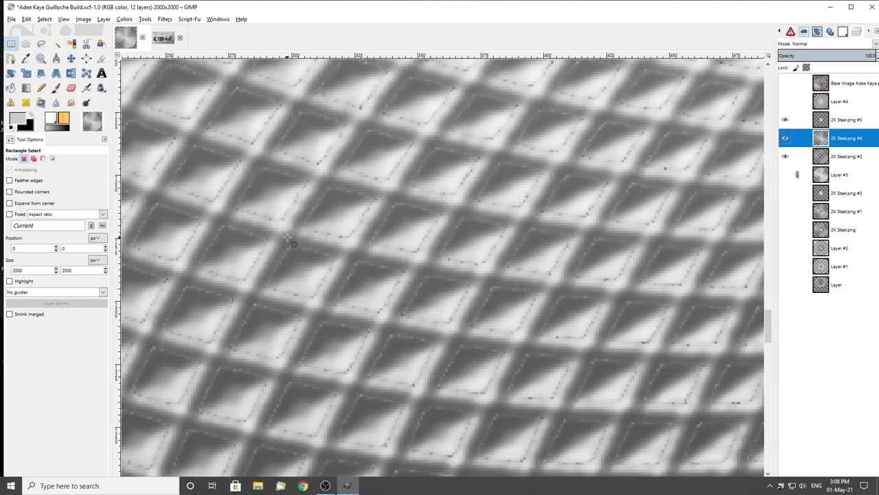
Smooth 2K Steel.png #4 with G'MIC-Qt's Smooth [Anisotropic] at Amplitude 100, Anisotropy 1.00 and Iterations 4, and close the filter dialog
left_click(165, 19)
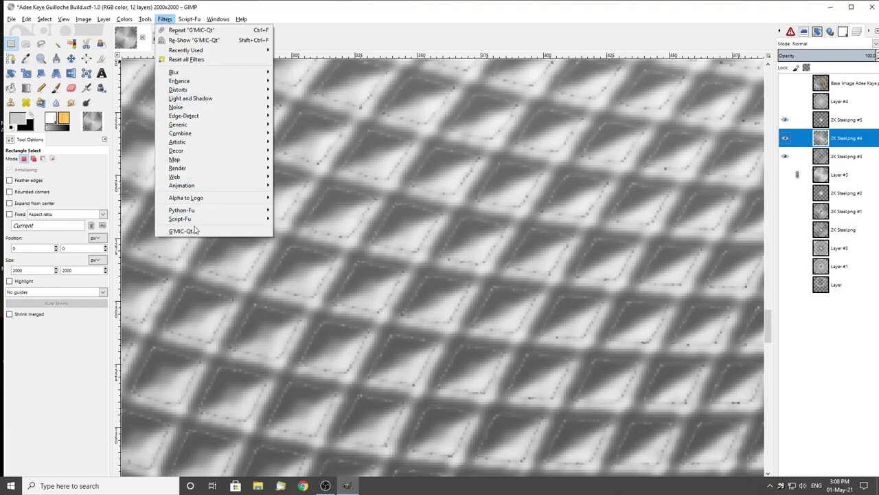
left_click(234, 233)
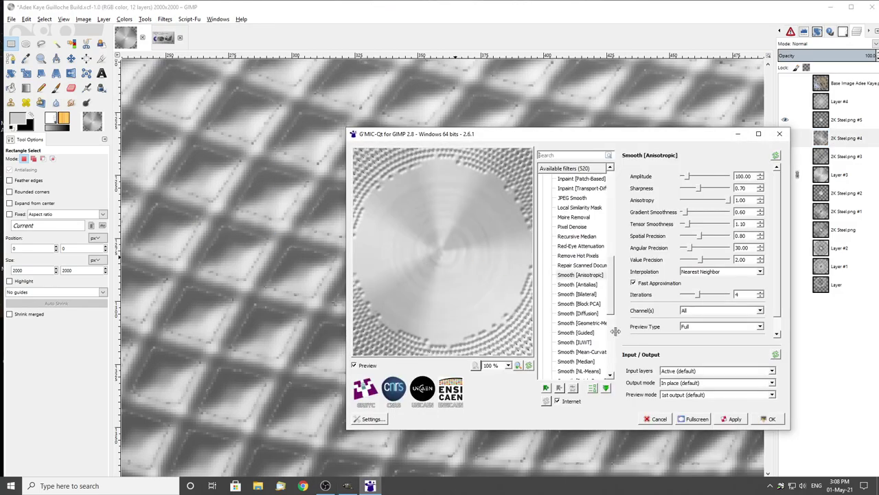
left_click(733, 421)
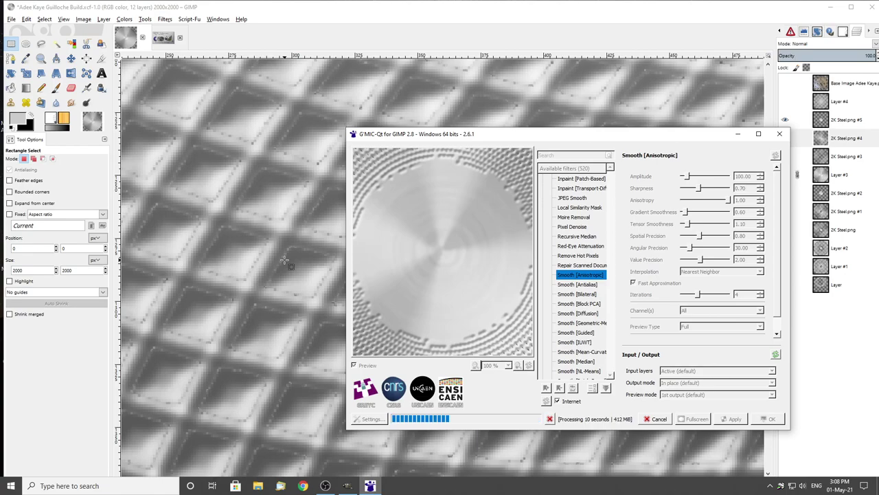
scroll(284, 261, "down", 6)
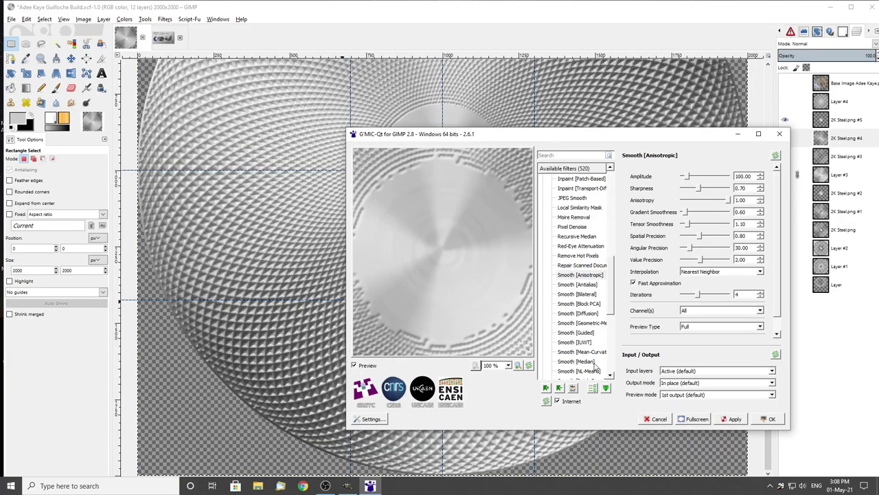
left_click(772, 419)
Inspect the smoothed lattice around the centre disc and across the dial, toggling the visibility of 2K Steel.png #5 and #4
scroll(418, 231, "up", 5)
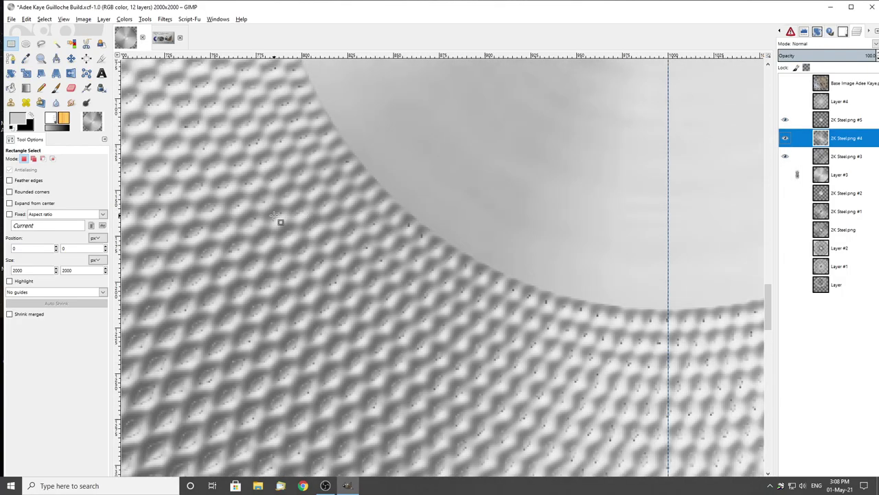
scroll(375, 232, "down", 4)
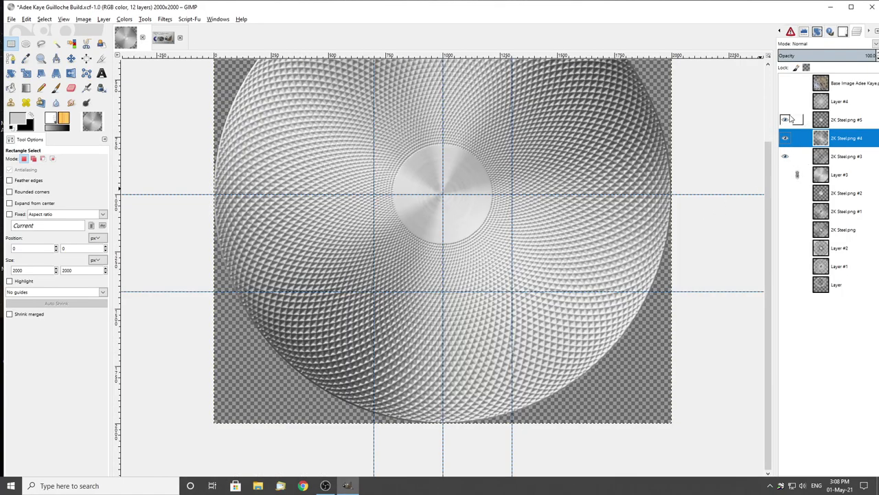
left_click(785, 121)
left_click(786, 138)
left_click(786, 139)
scroll(291, 184, "up", 5)
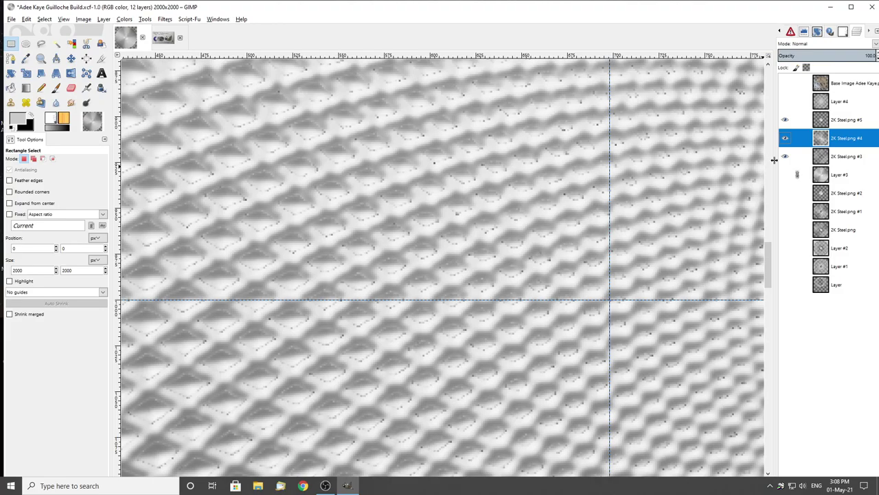
Hide 2K Steel.png #3, #4 and #5, and leave only the flat lattice on Layer #4 visible and active
left_click(787, 156)
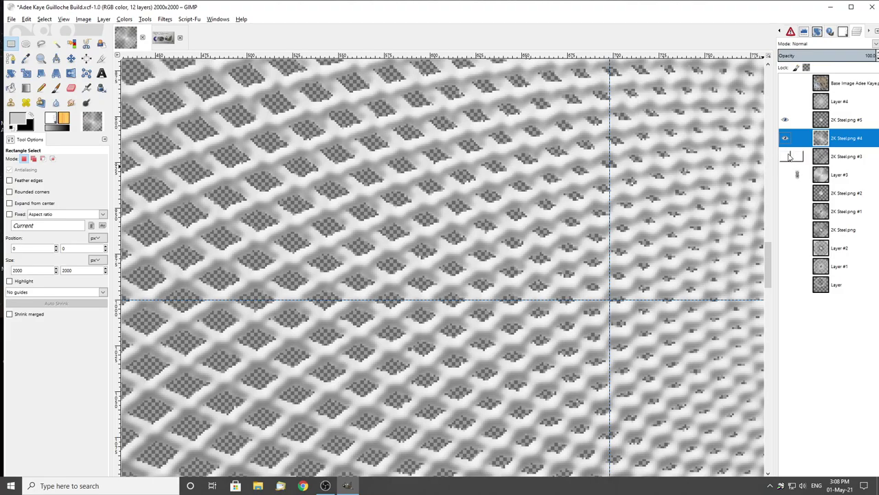
left_click(786, 138)
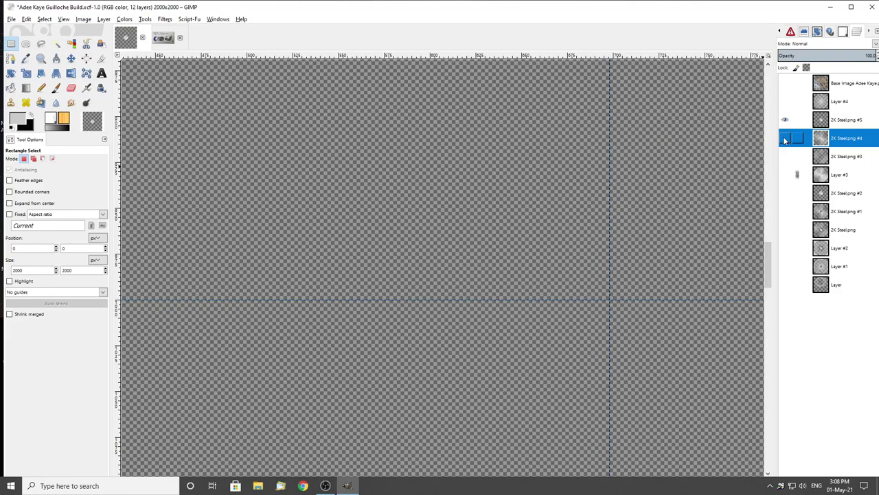
left_click(786, 176)
left_click(787, 175)
left_click(792, 213)
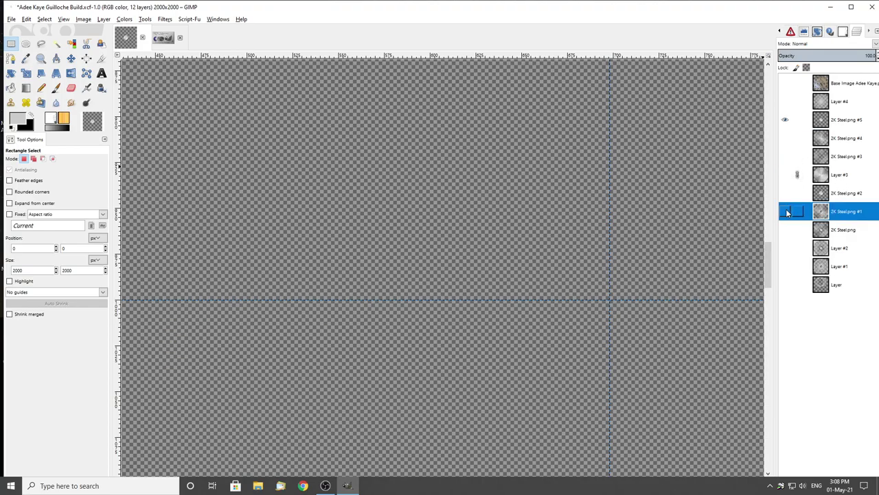
left_click(788, 213)
key("minus")
left_click(788, 213)
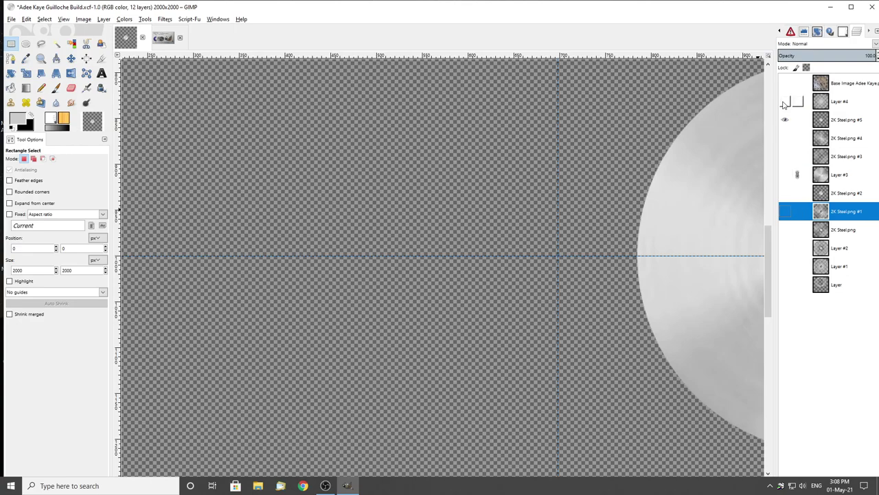
left_click(784, 103)
left_click(804, 102)
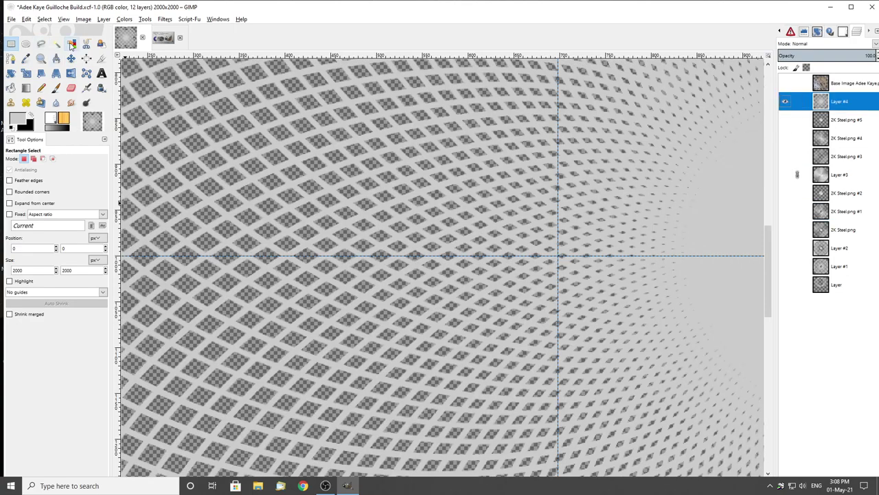
Select Layer #4's transparent diamonds by color, hide that layer, and show 2K Steel.png #5, #4 and #3 again
left_click(71, 43)
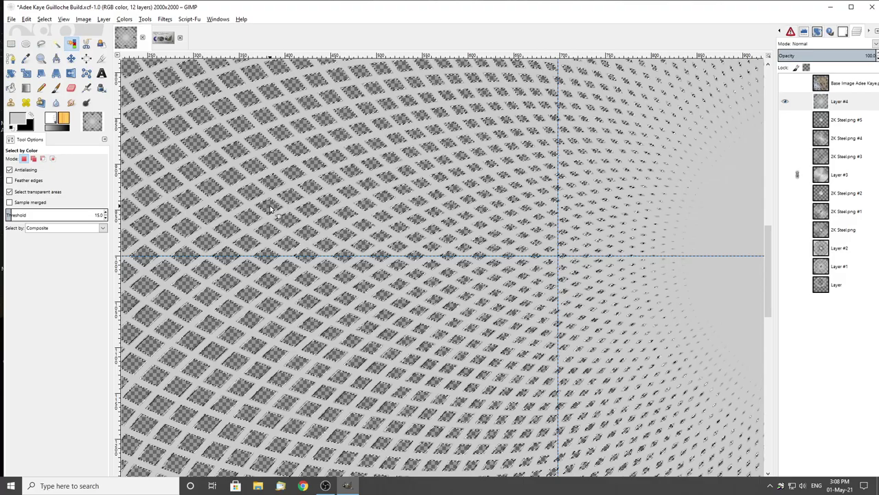
left_click(784, 103)
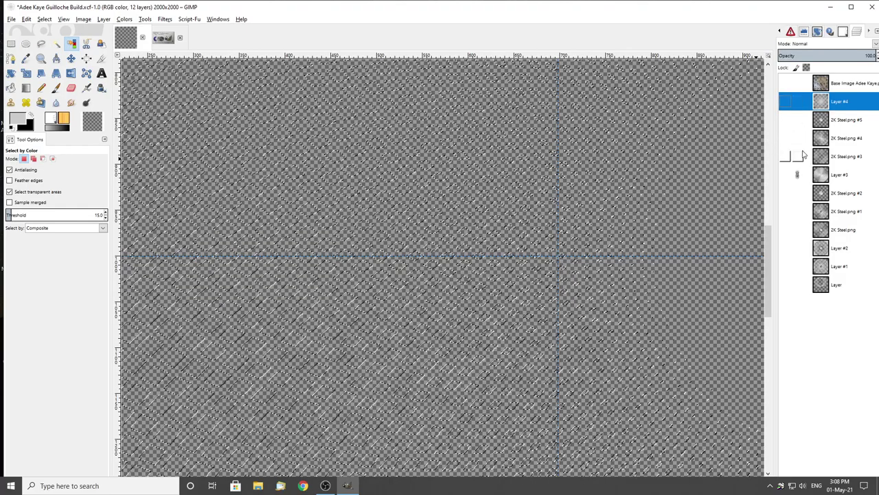
left_click(785, 121)
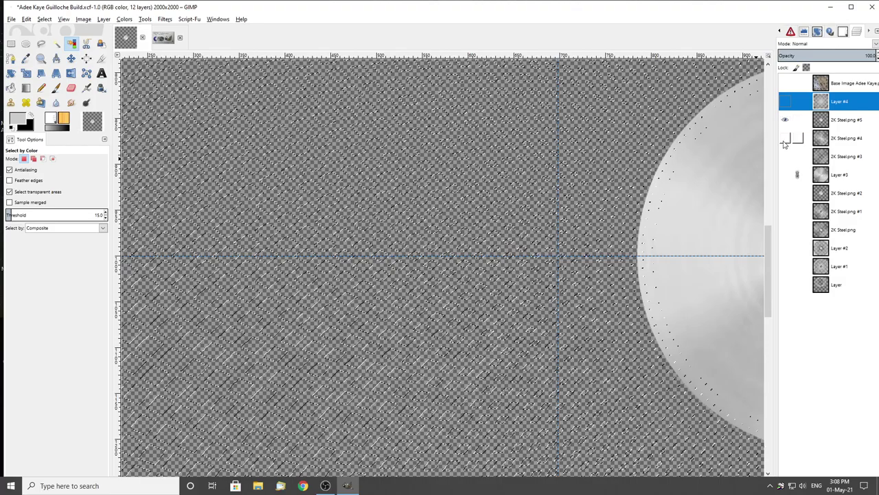
left_click(785, 138)
left_click(784, 156)
key("minus")
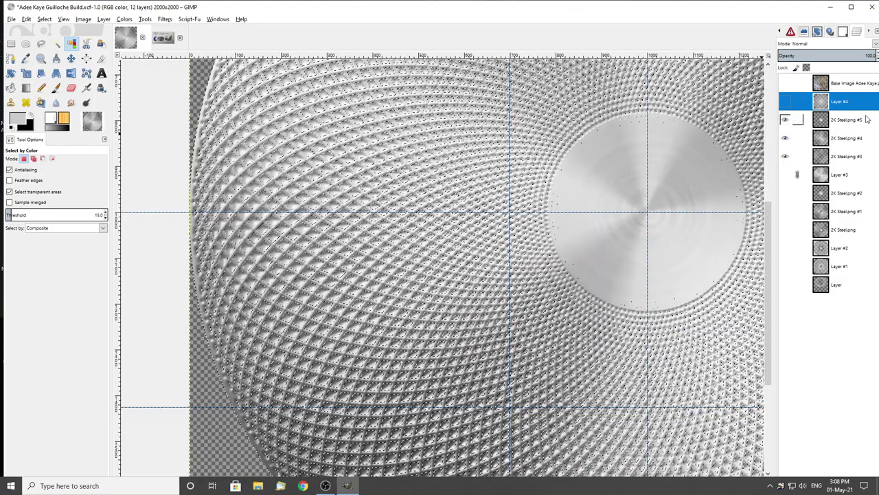
Try a Drop Shadow from the diamond selection with Offset X 1, Offset Y 2, blur radius 5, black, opacity 60 and resizing off
key("plus")
key("plus")
key("plus")
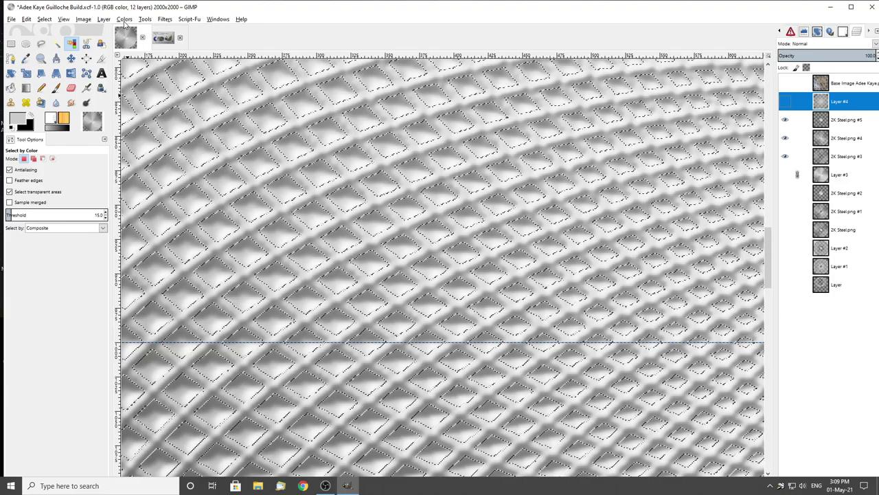
left_click(165, 20)
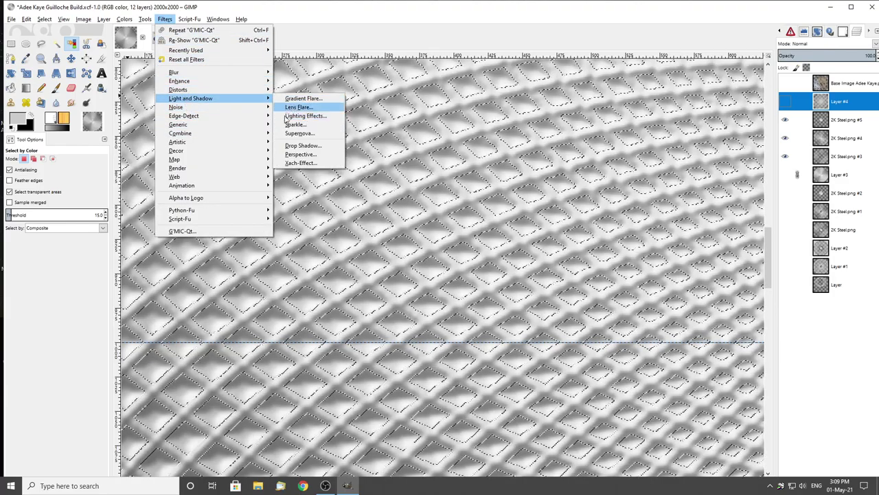
left_click(303, 146)
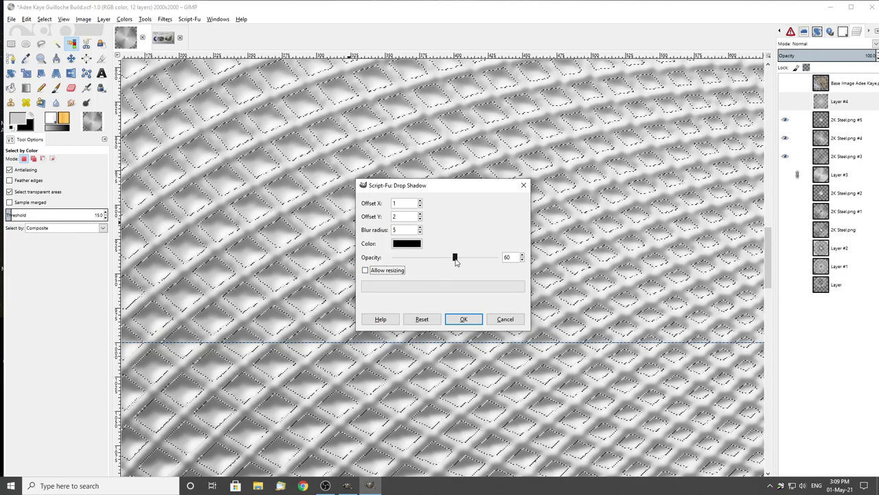
left_click(464, 319)
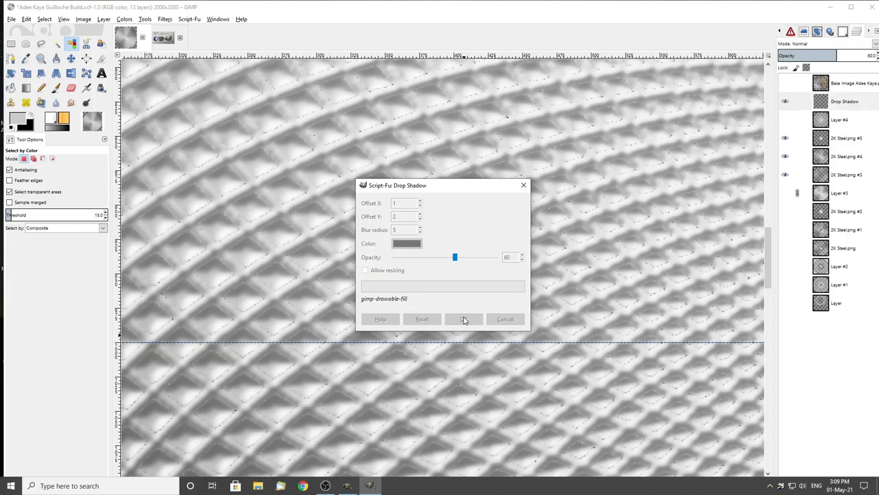
Check how the drop shadow falls across the lattice and diamonds, and undo it
scroll(430, 235, "down", 2)
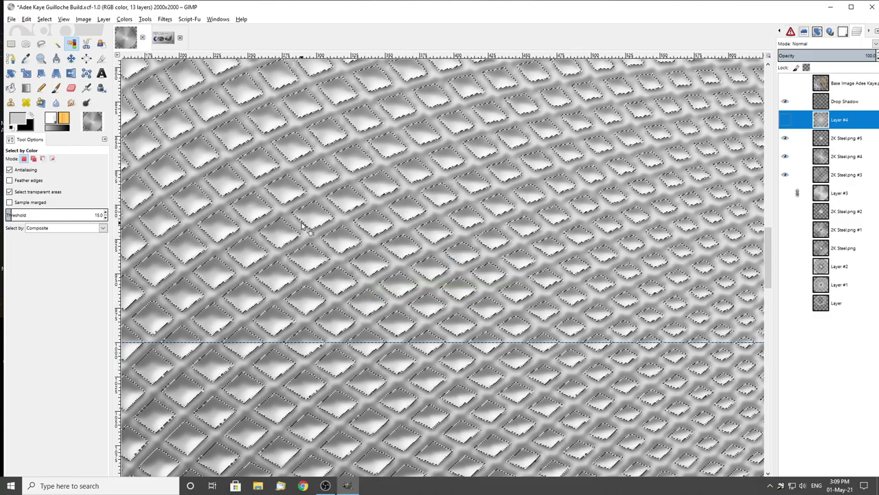
scroll(430, 235, "down", 1)
scroll(430, 235, "down", 3)
scroll(242, 260, "up", 5)
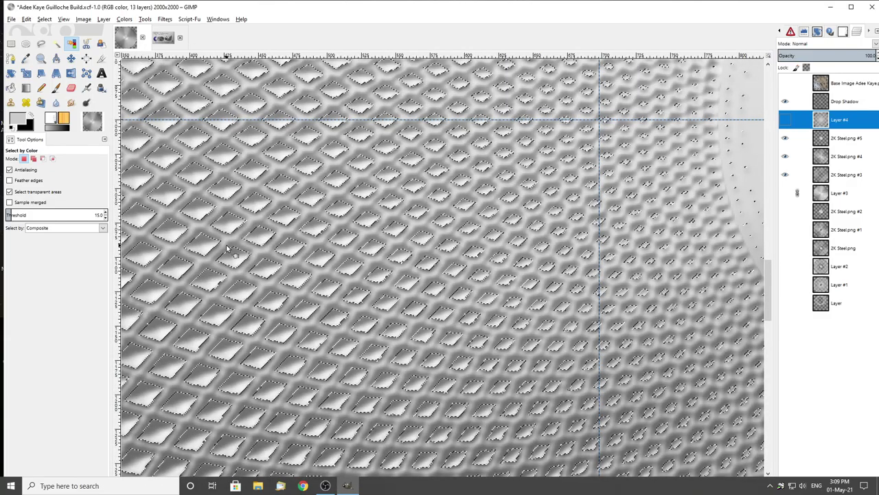
key("ctrl+z")
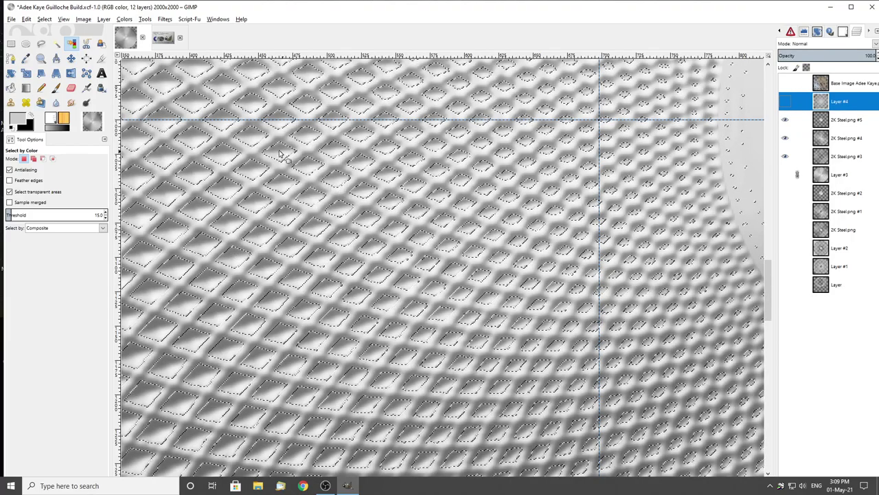
Invert the selection to the lattice and repeat the Drop Shadow with offsets 1 and 2, blur radius 5 and opacity 60
left_click(164, 19)
left_click(186, 30)
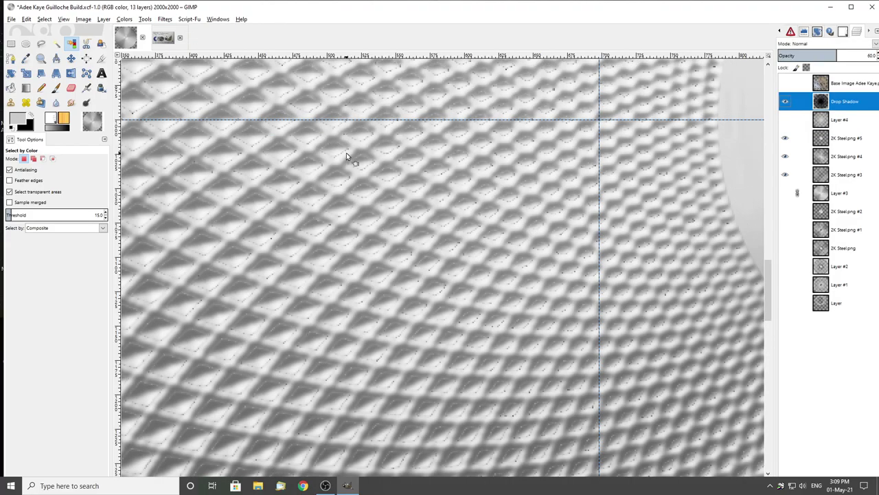
scroll(346, 157, "down", 3)
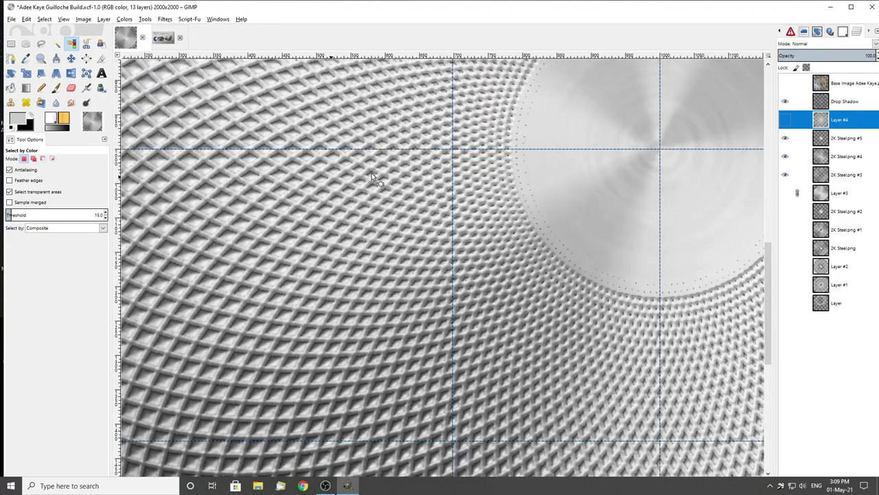
Clear the selection and compare the diamond relief with the Drop Shadow layer hidden and shown
left_click(11, 44)
scroll(182, 222, "down", 2)
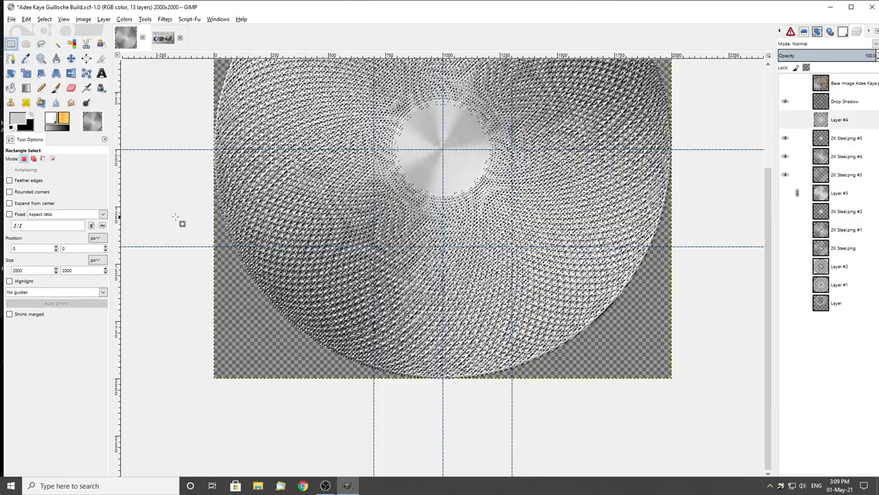
left_click(176, 219)
scroll(219, 222, "up", 4)
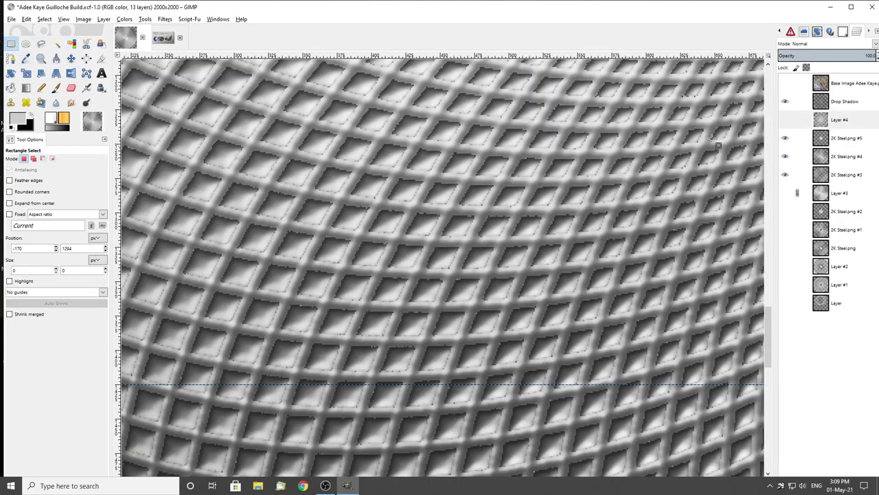
left_click(785, 101)
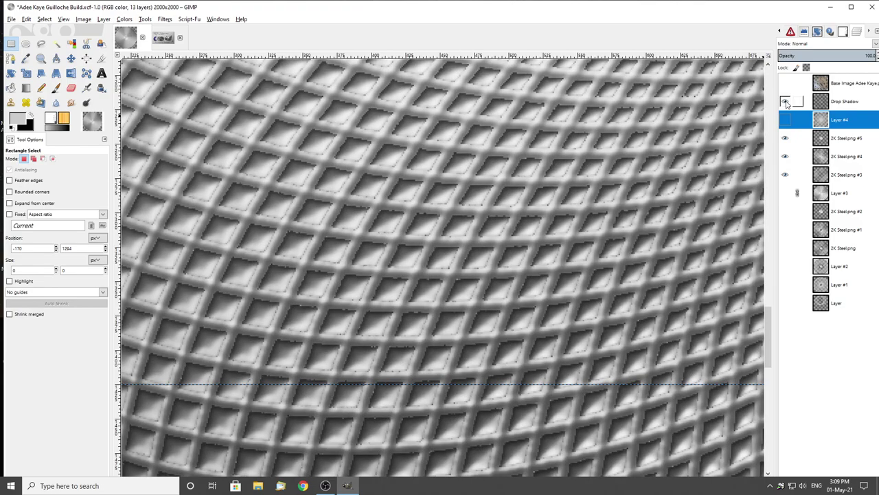
Move the Drop Shadow layer between 2K Steel.png #4 and #3, show #5 again, and check the stack by toggling layer visibility
left_click_drag(852, 104, 838, 148)
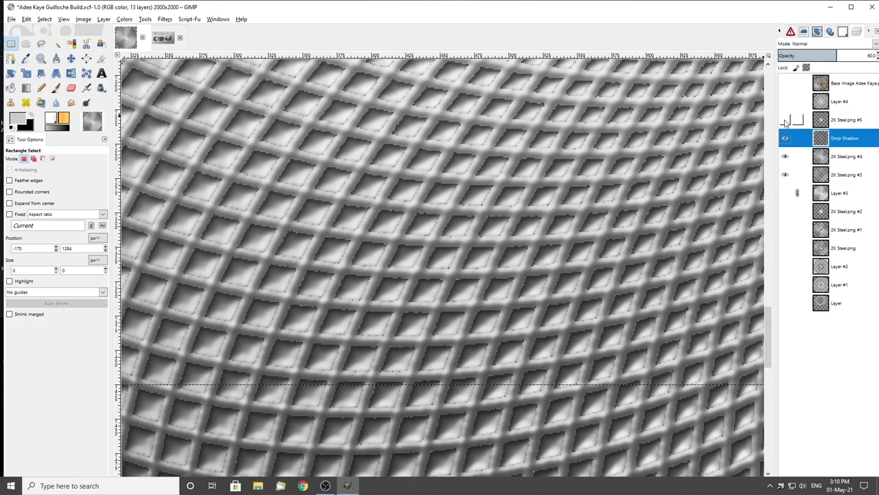
left_click(785, 120)
left_click_drag(836, 142, 832, 162)
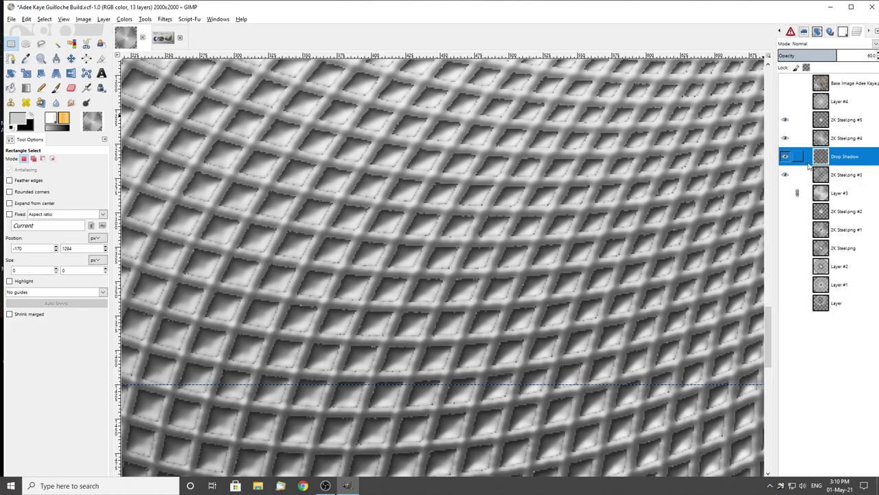
left_click(789, 139)
left_click(787, 139)
left_click(785, 176)
left_click(785, 157)
Lower the Drop Shadow layer's opacity to 34
left_click(856, 9)
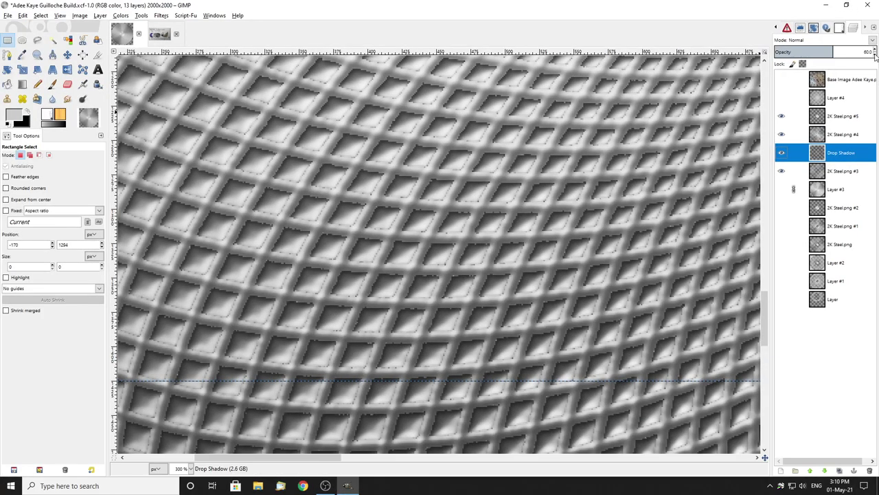
left_click_drag(875, 56, 875, 56)
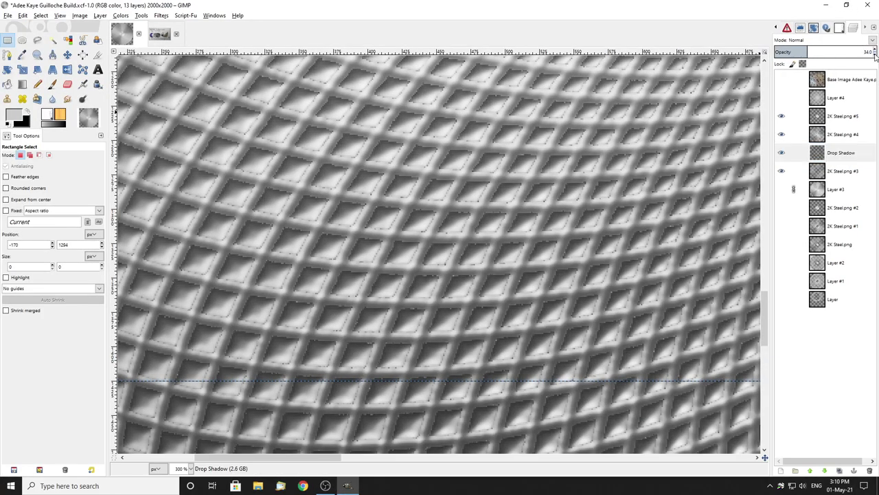
Compare the dial's diamond relief with the Drop Shadow layer hidden and shown
scroll(457, 212, "down", 5)
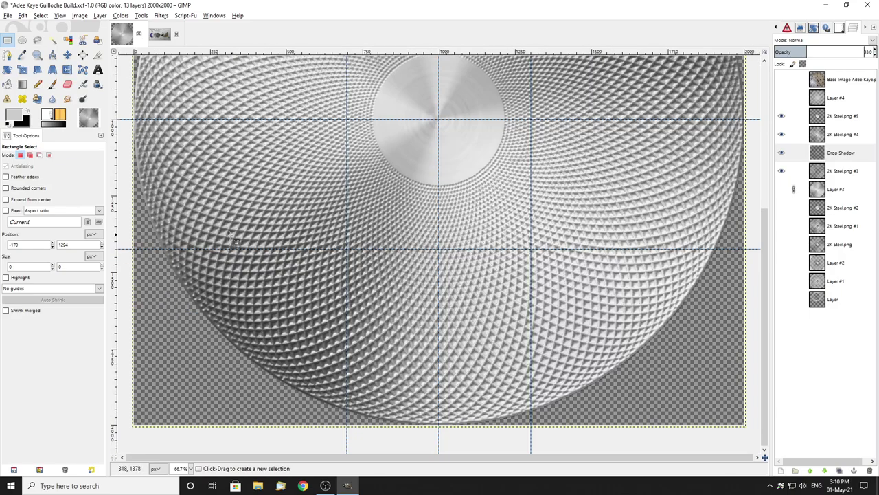
scroll(234, 237, "up", 4)
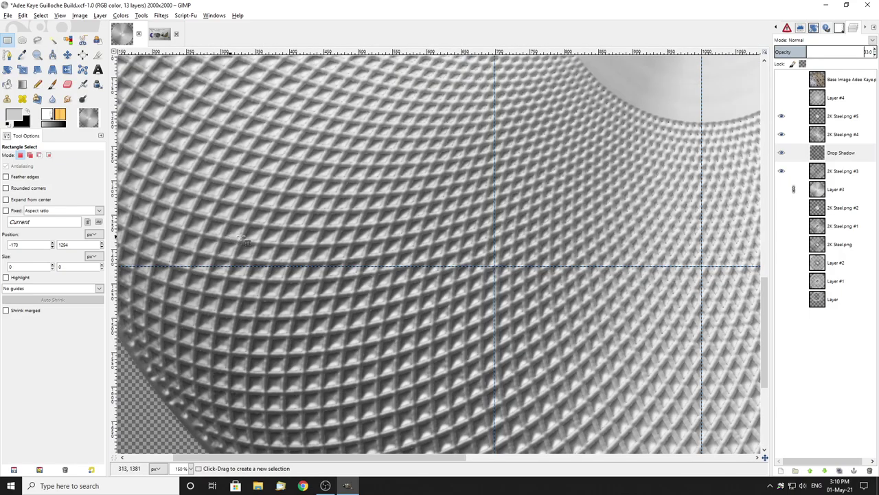
left_click(782, 154)
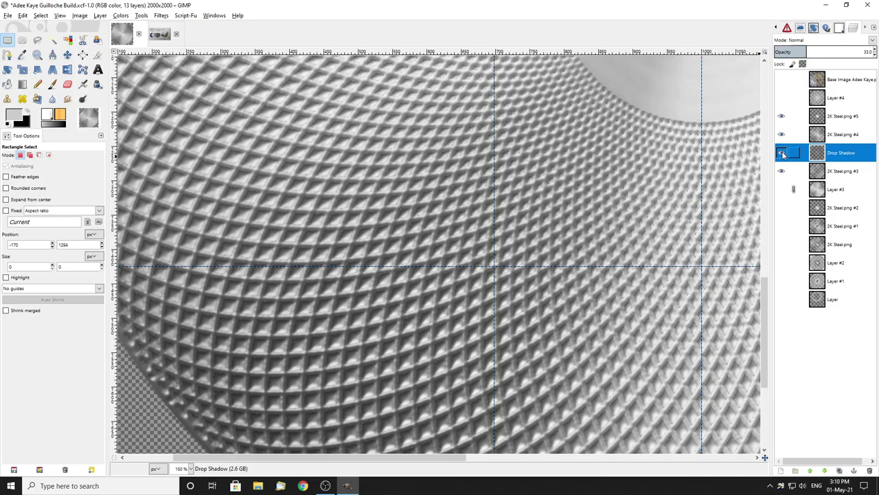
left_click(782, 153)
left_click(782, 153)
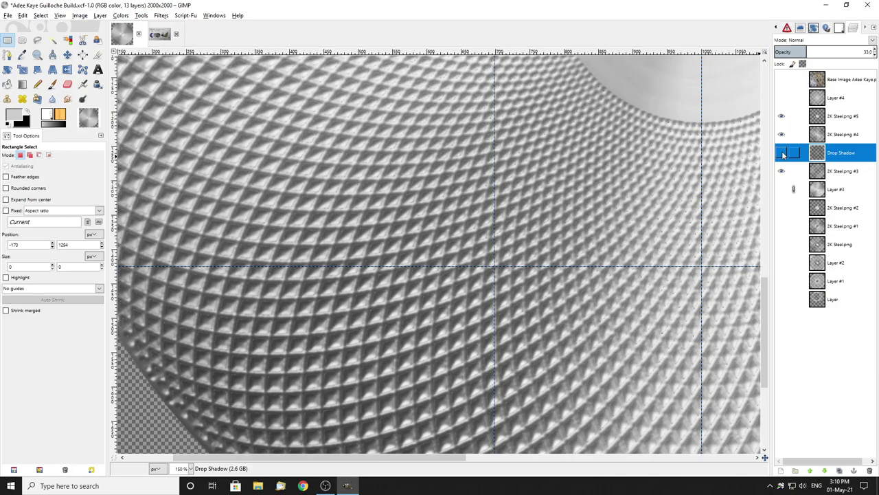
left_click(783, 154)
left_click(783, 154)
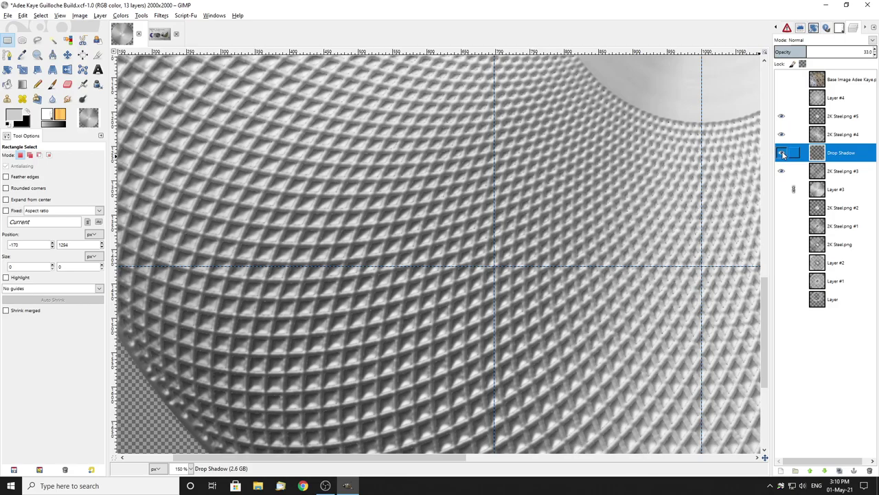
Raise the Drop Shadow layer's opacity to 100 and inspect the lattice up close
left_click(875, 53)
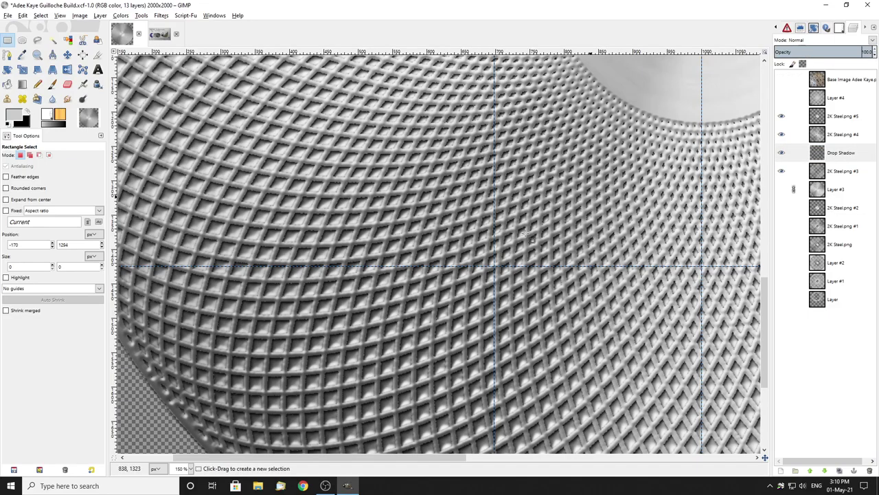
scroll(357, 346, "down", 2, "ctrl")
scroll(218, 248, "up", 4, "ctrl")
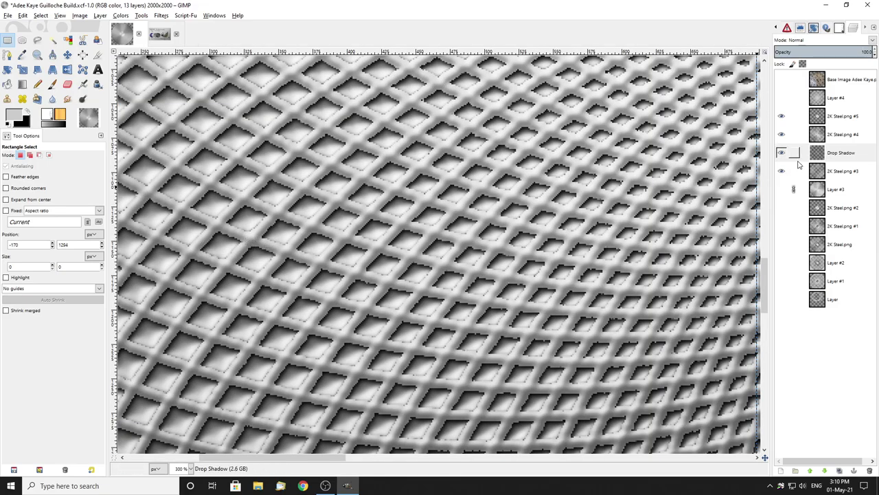
Delete the Drop Shadow layer and check the whole dial without it
right_click(856, 153)
left_click(800, 234)
scroll(277, 240, "down", 5, "ctrl")
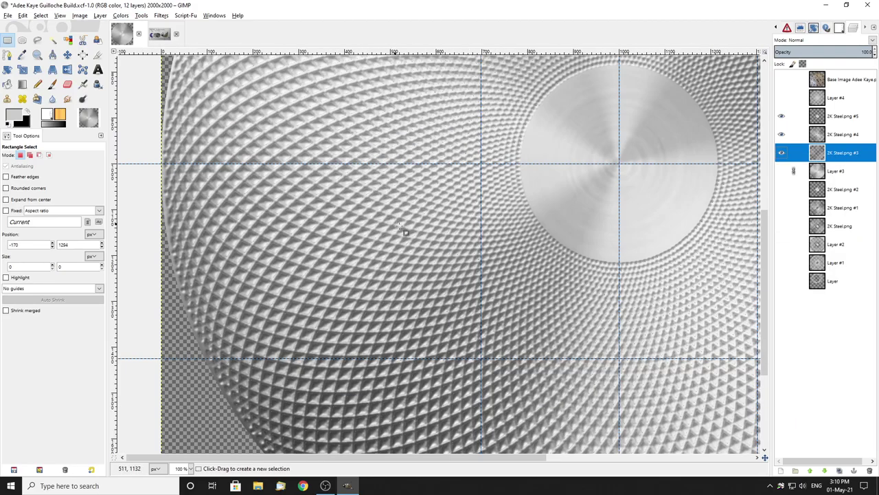
scroll(410, 282, "down", 1, "ctrl")
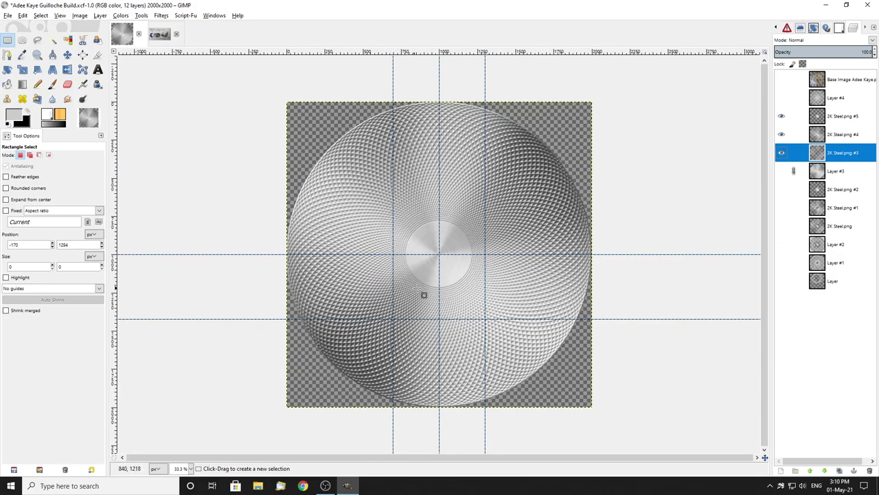
scroll(424, 293, "up", 2, "ctrl")
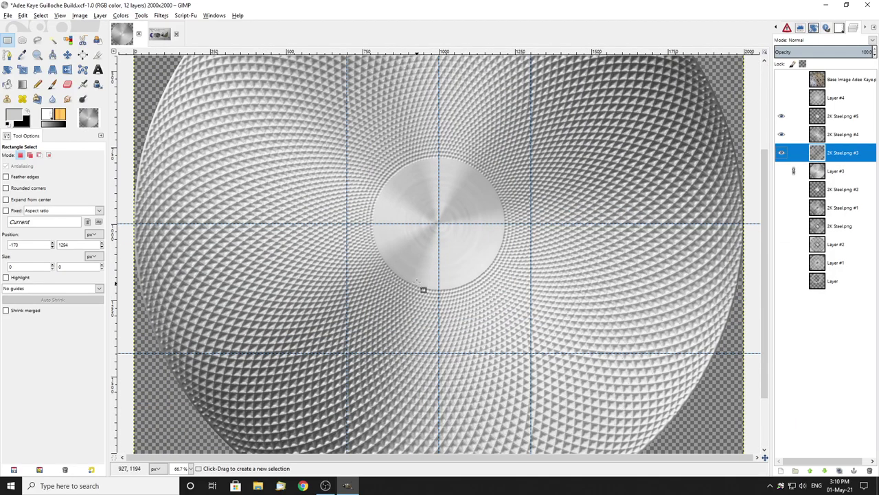
scroll(423, 290, "down", 2, "ctrl")
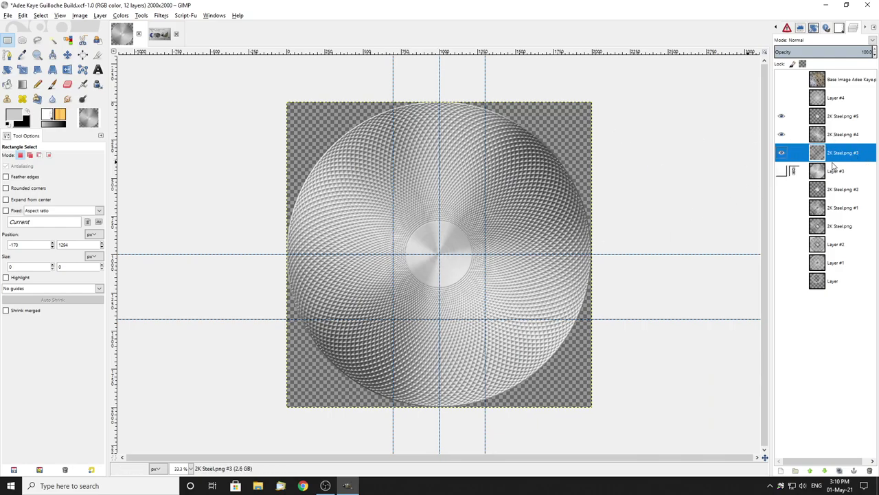
Export the image to the Desktop as guilloche.png, keeping the PNG compression level at 9
right_click(447, 172)
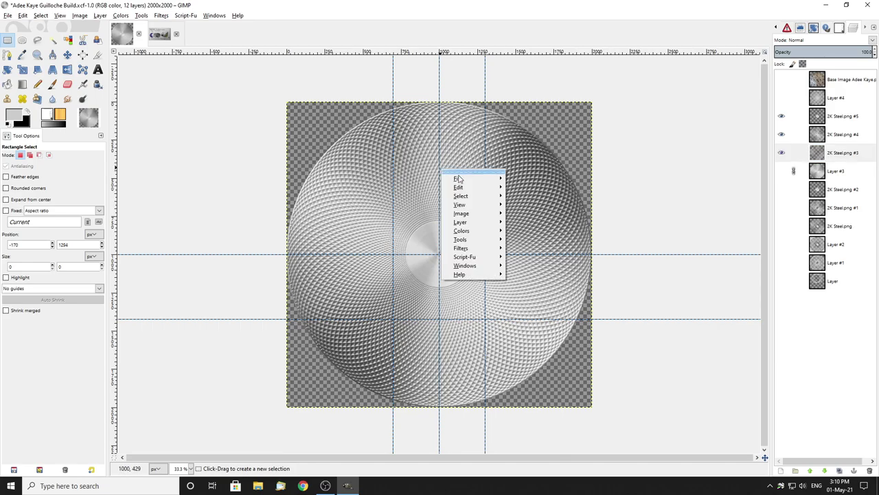
mouse_move(458, 179)
left_click(532, 312)
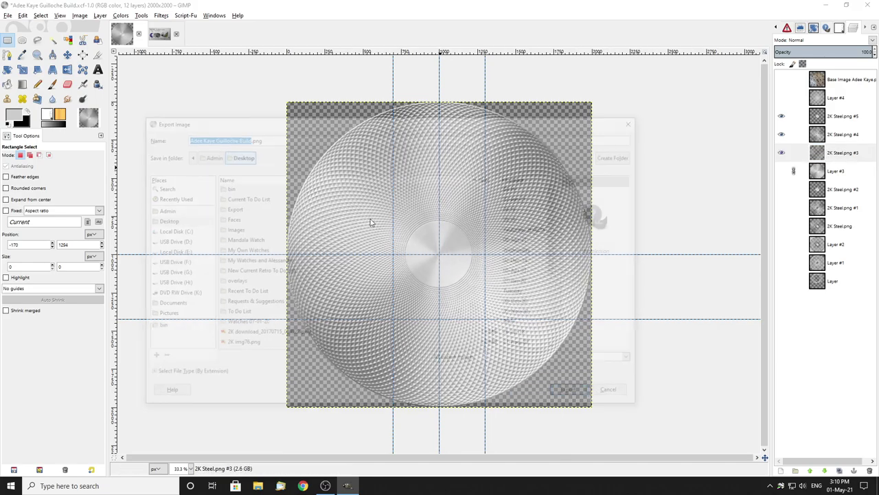
left_click(246, 136)
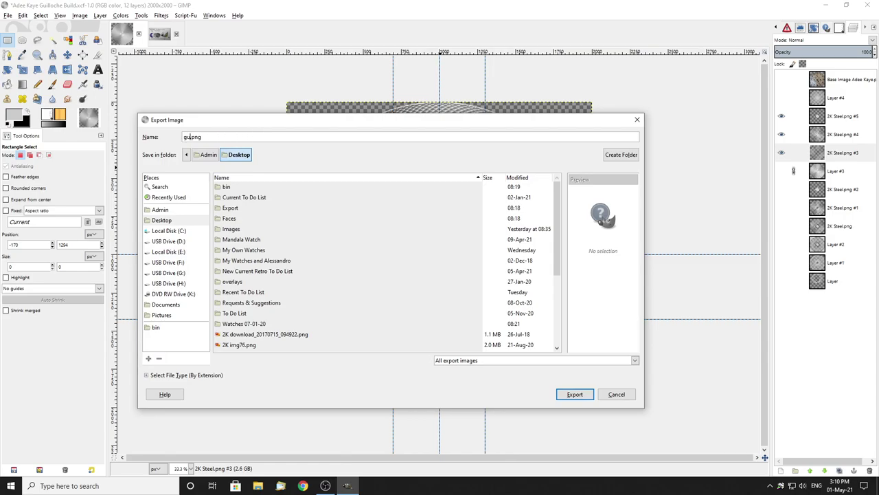
type("guilloche")
left_click(162, 221)
left_click(565, 395)
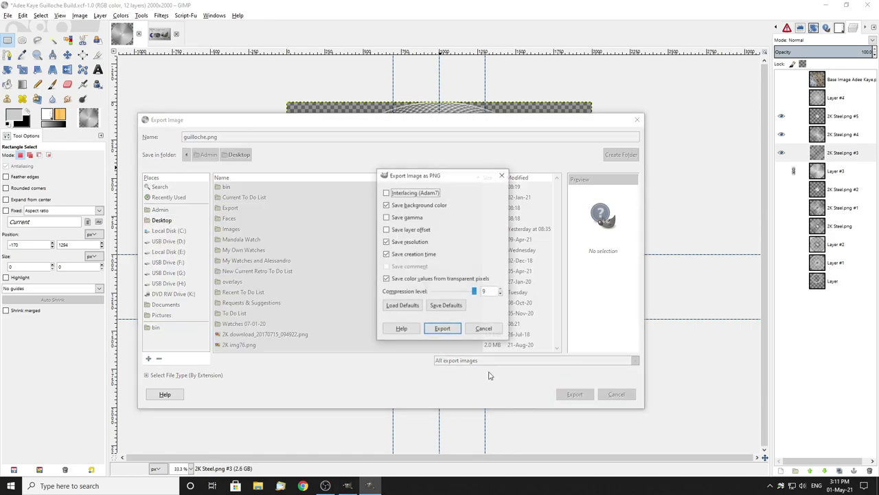
left_click(443, 332)
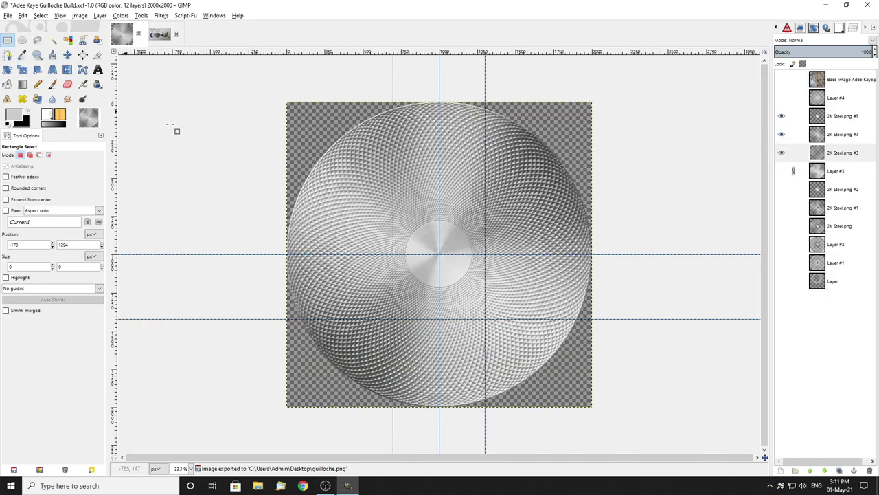
Open the recently exported guilloche.png as a separate image
left_click(8, 17)
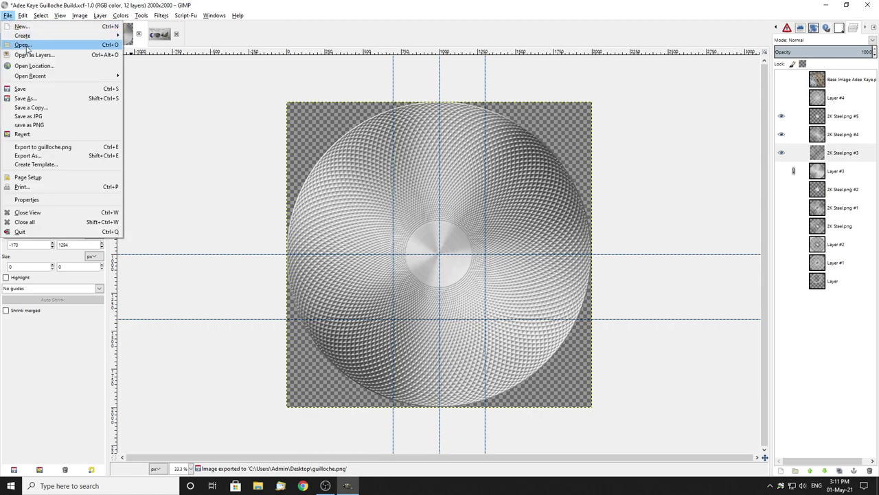
left_click(23, 45)
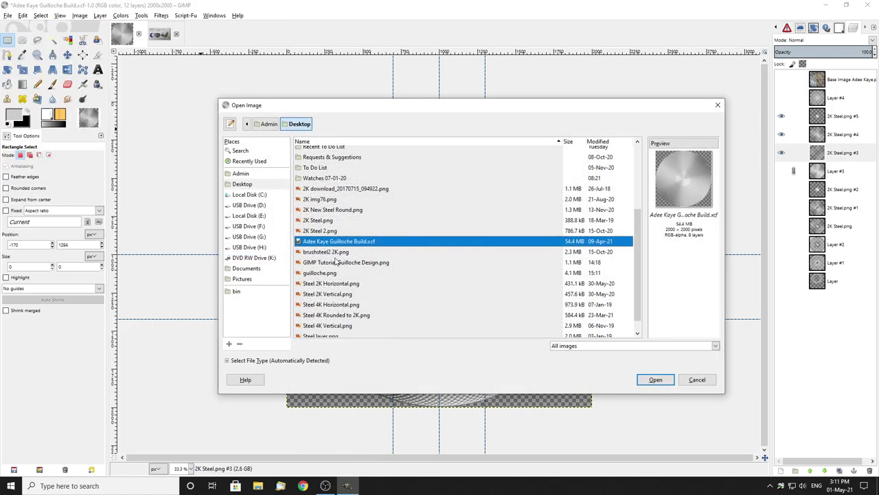
left_click(242, 162)
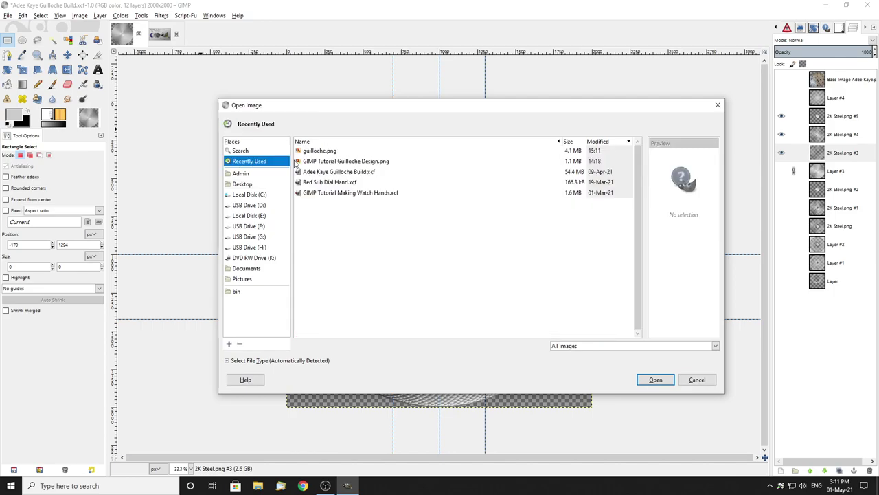
left_click(319, 151)
key("Return")
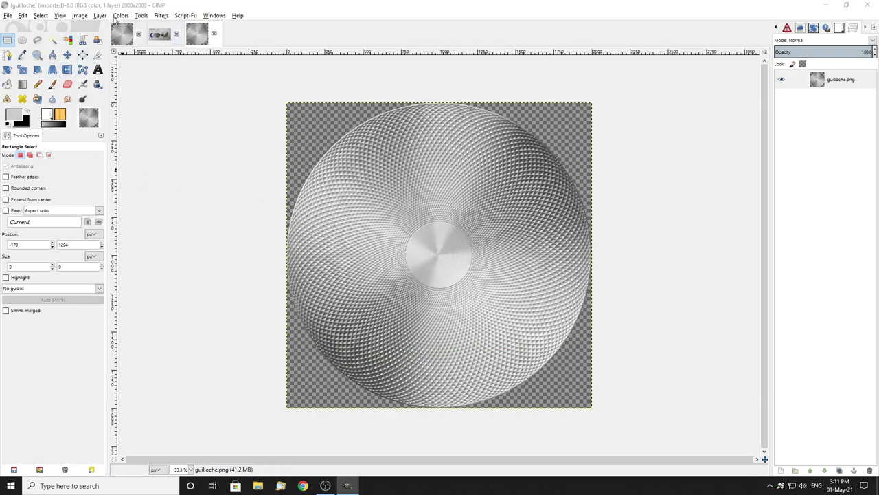
Colorize the guilloche.png dial deep red with hue 360, saturation 51 and lightness -50
left_click(118, 16)
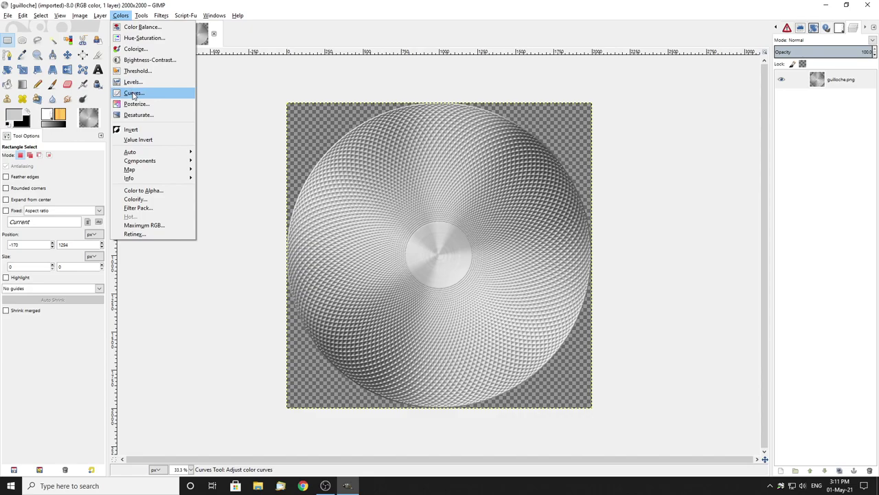
left_click(132, 49)
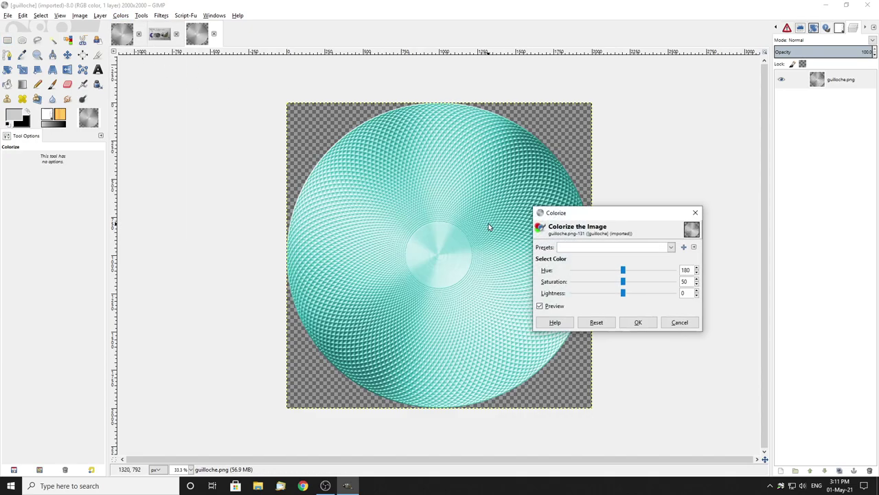
scroll(404, 230, "up", 1)
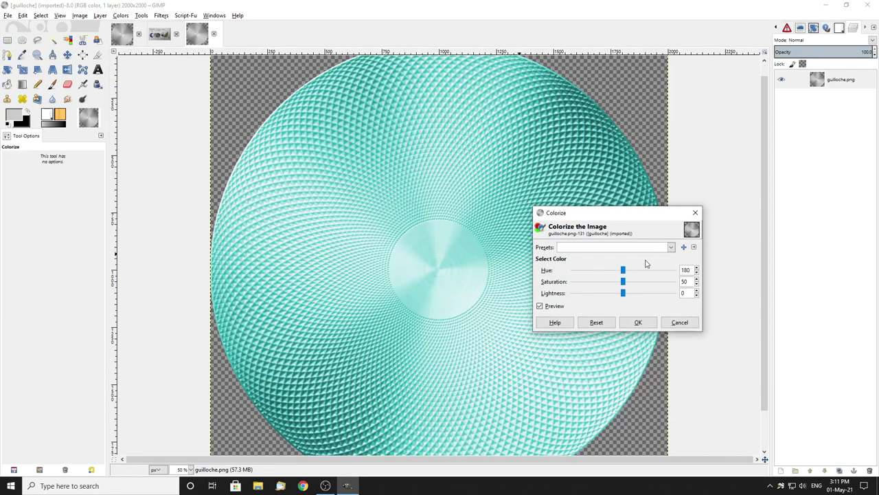
left_click_drag(625, 272, 685, 272)
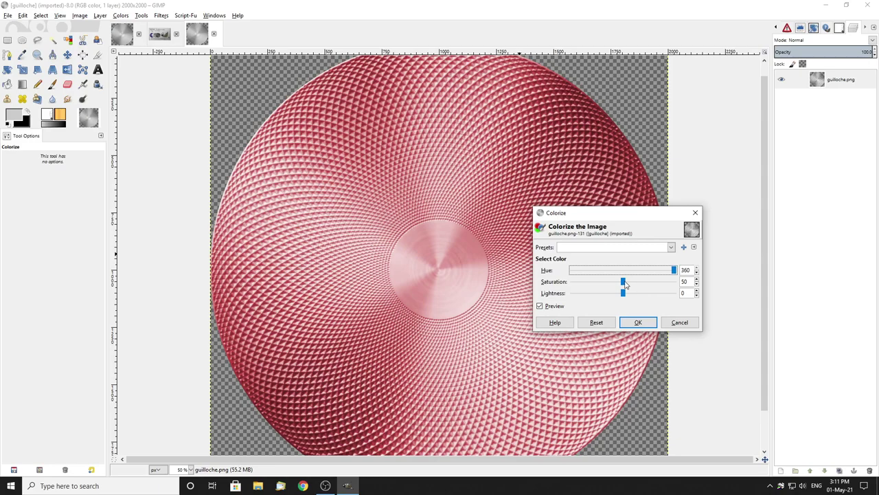
left_click_drag(625, 284, 596, 295)
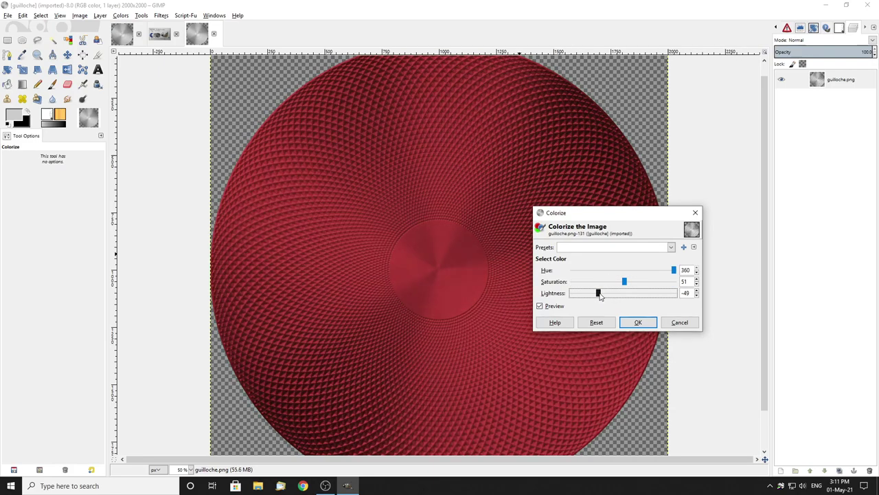
scroll(360, 294, "down", 2)
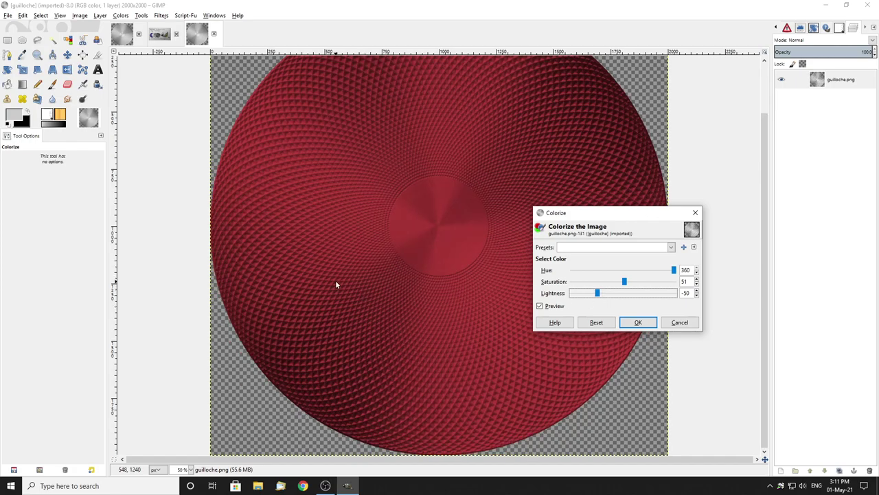
left_click(639, 326)
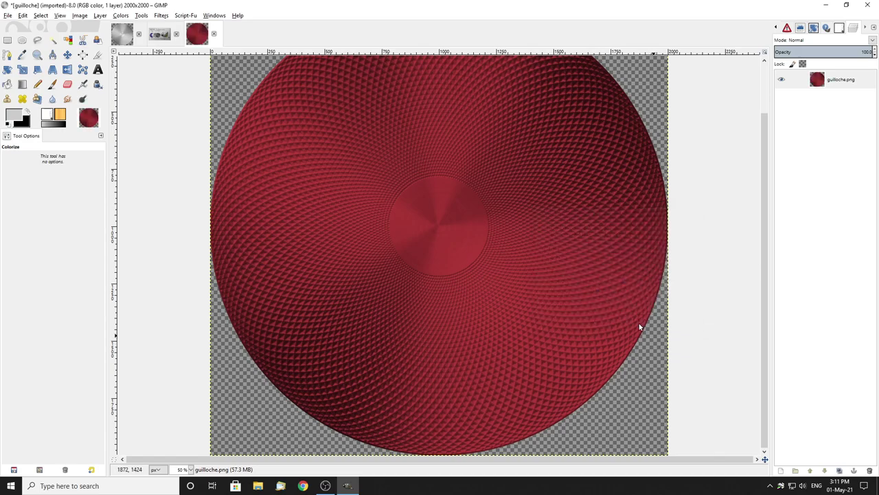
left_click(162, 16)
left_click(179, 305)
left_click(121, 16)
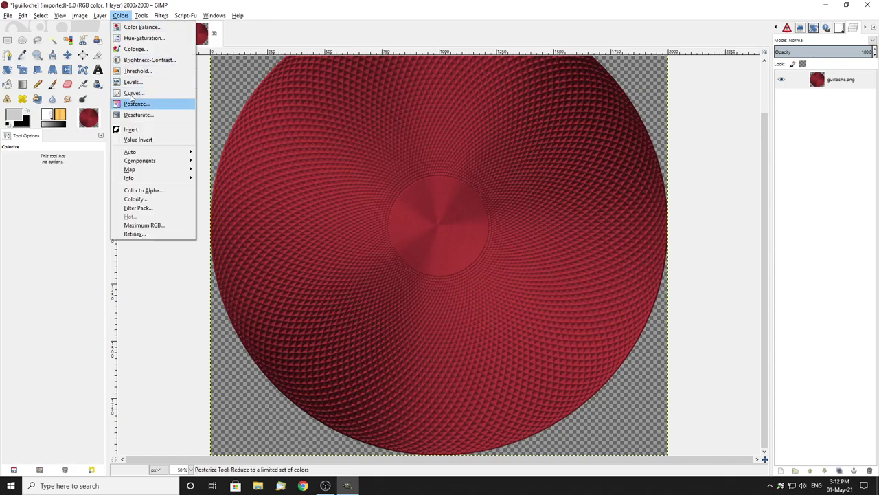
left_click(165, 93)
mouse_move(581, 296)
left_mouse_down()
mouse_move(579, 285)
mouse_move(563, 295)
mouse_move(605, 308)
mouse_move(597, 300)
left_mouse_up()
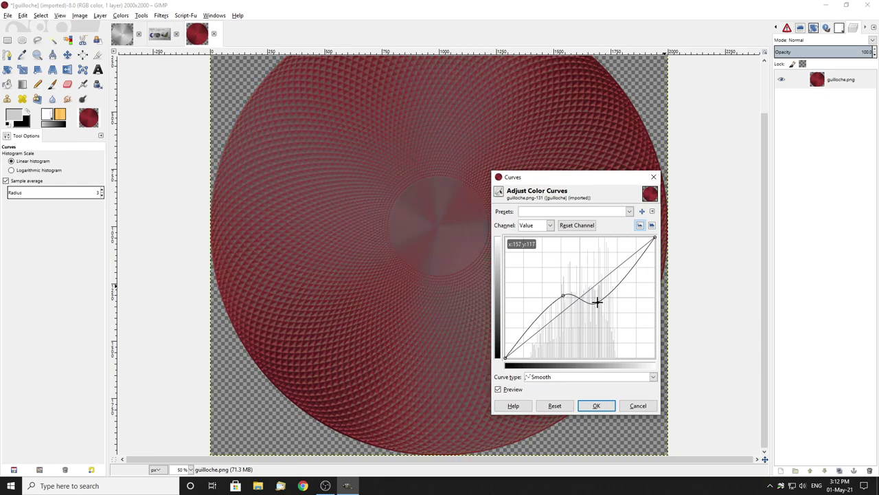
left_click(629, 211)
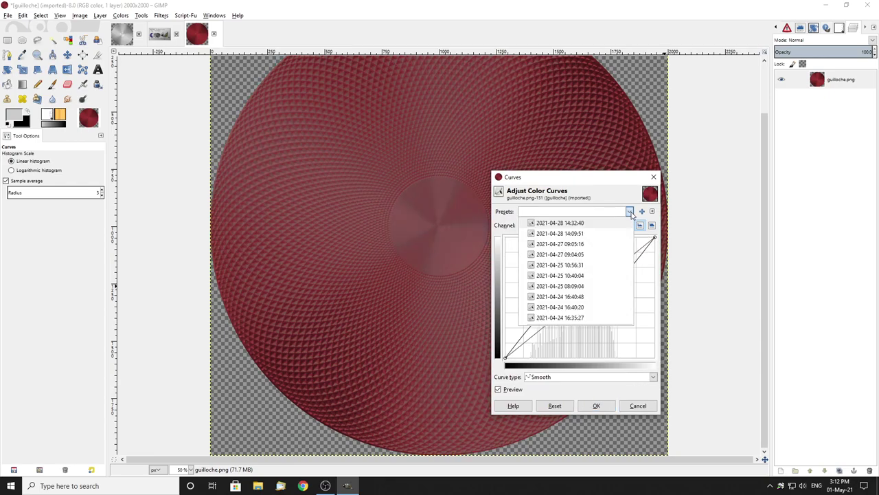
left_click(575, 223)
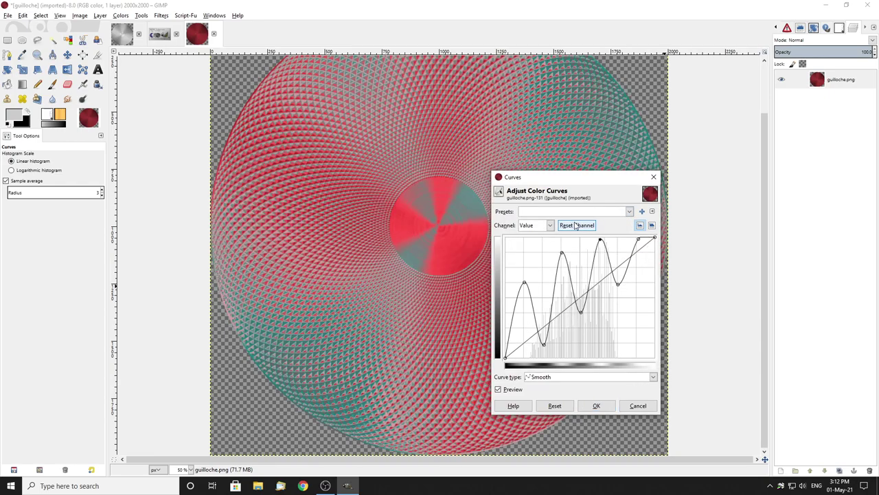
left_click(629, 211)
left_click(570, 238)
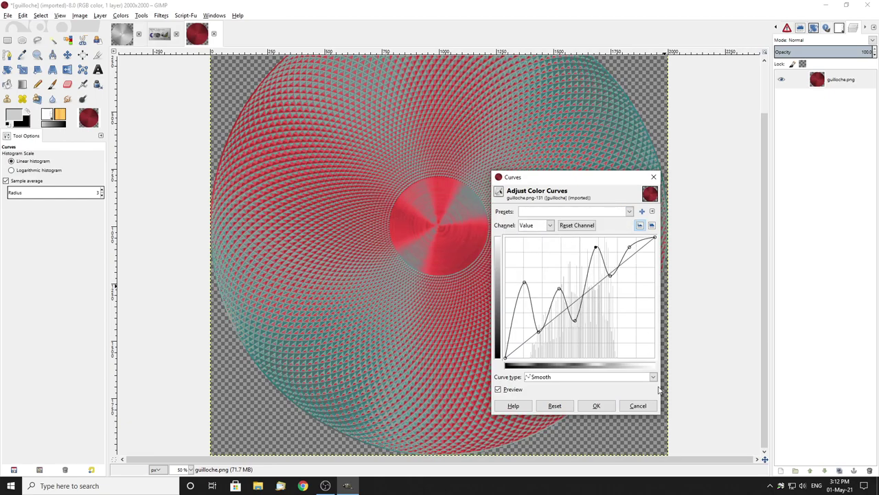
left_click(638, 405)
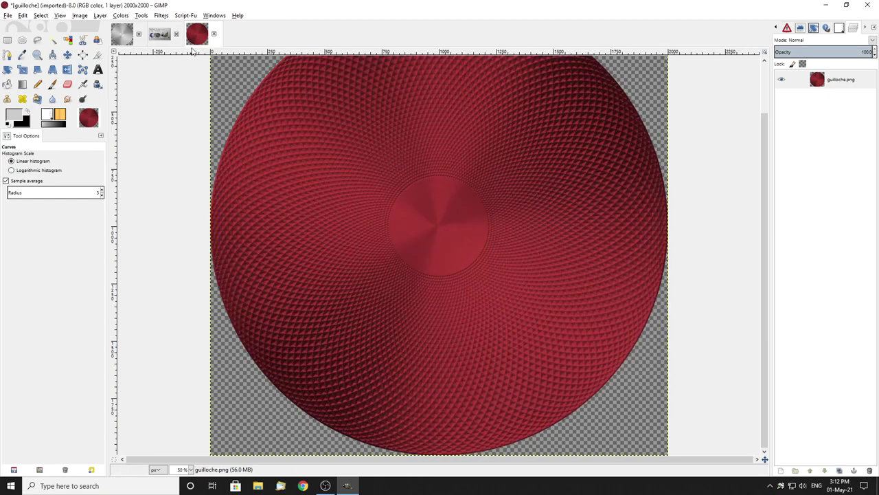
left_click(159, 16)
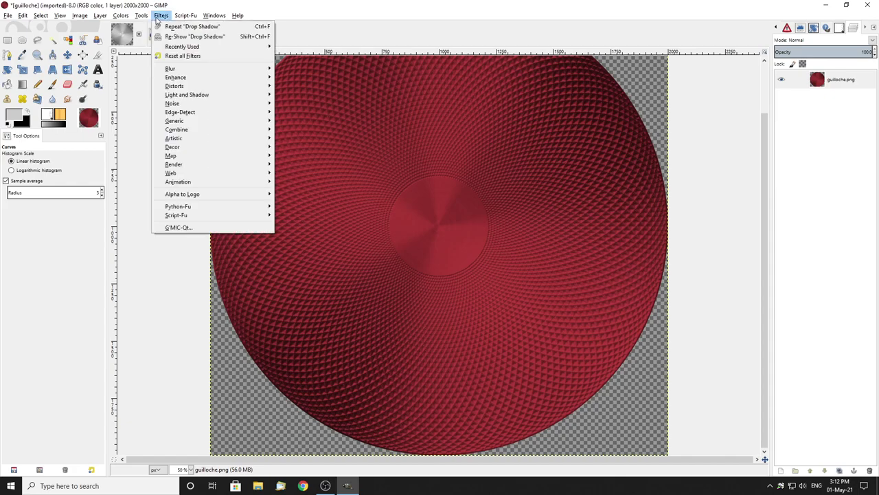
mouse_move(177, 139)
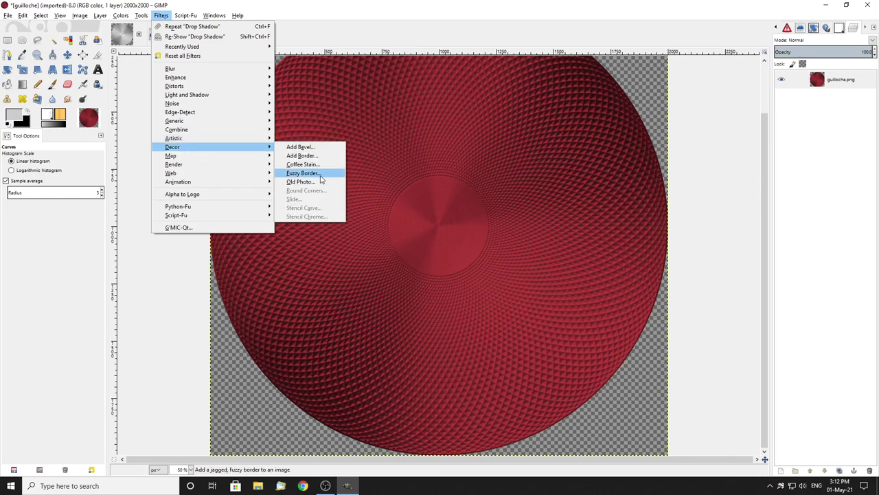
mouse_move(179, 108)
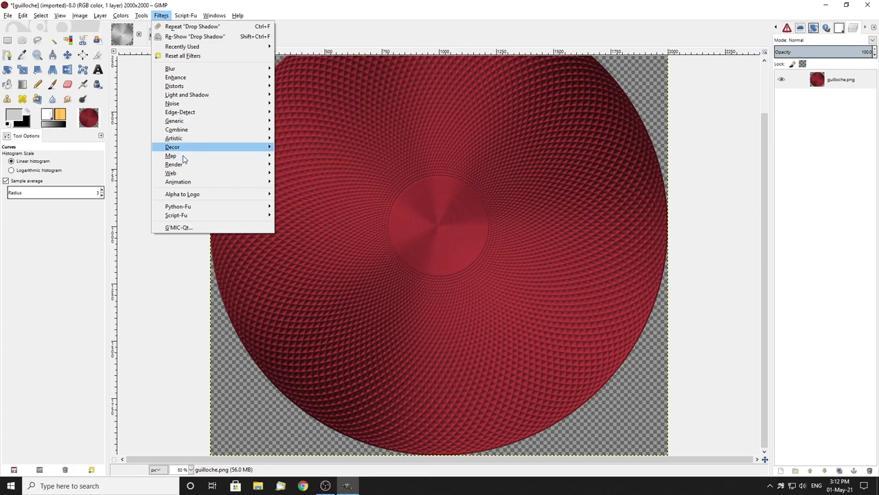
left_click(172, 254)
key("minus")
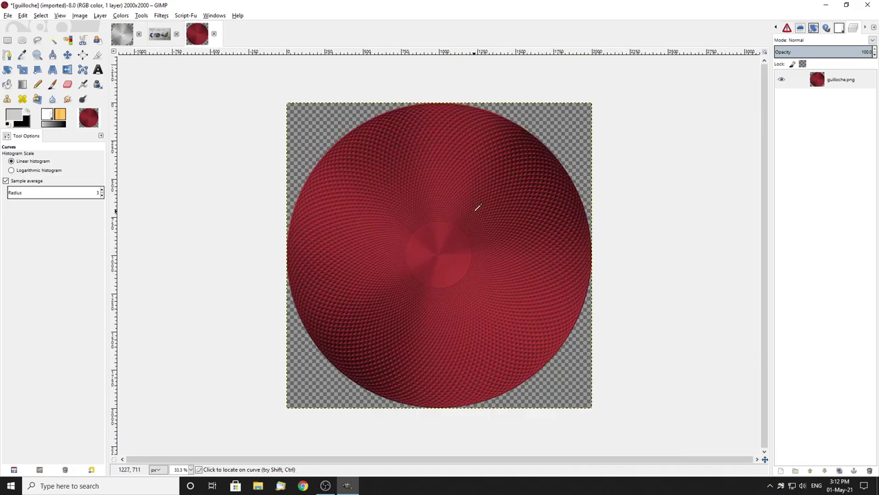